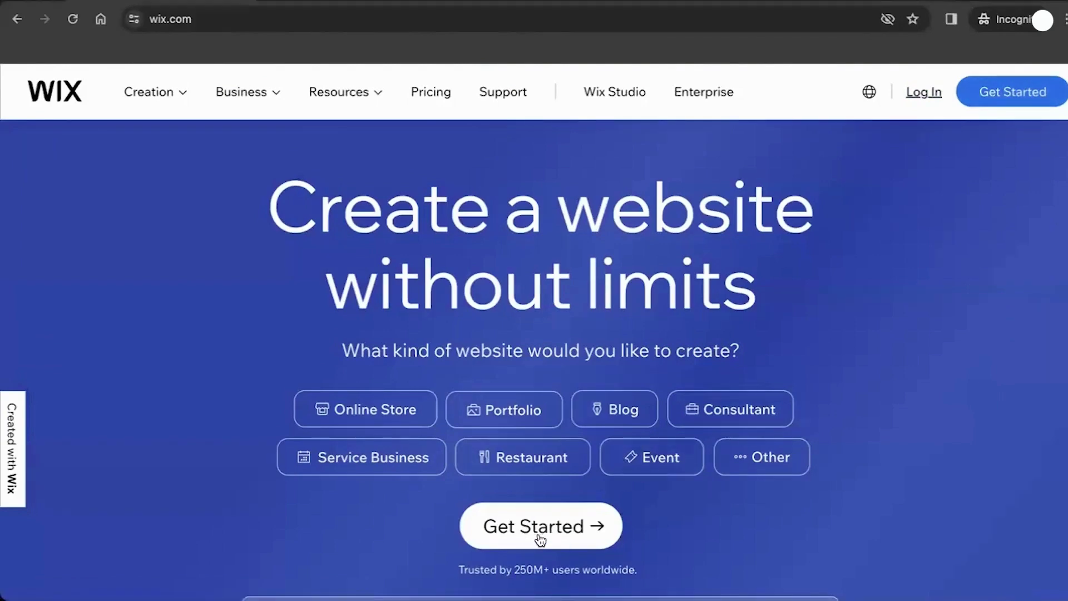
Step: Look over the Wix homepage and get started with creating a website
scroll(742, 465, down, 7)
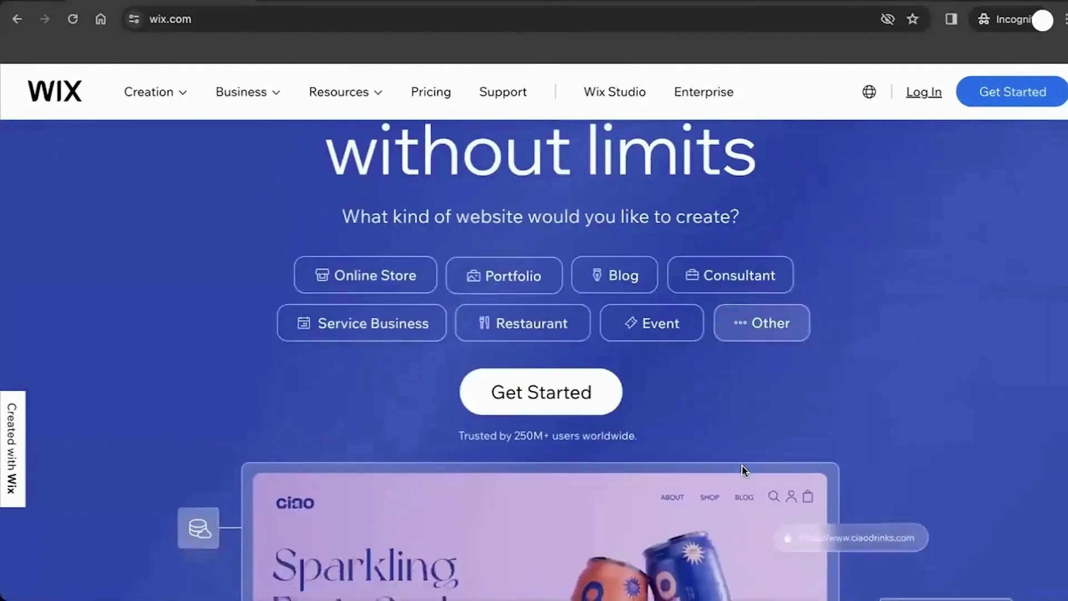
scroll(743, 465, down, 1)
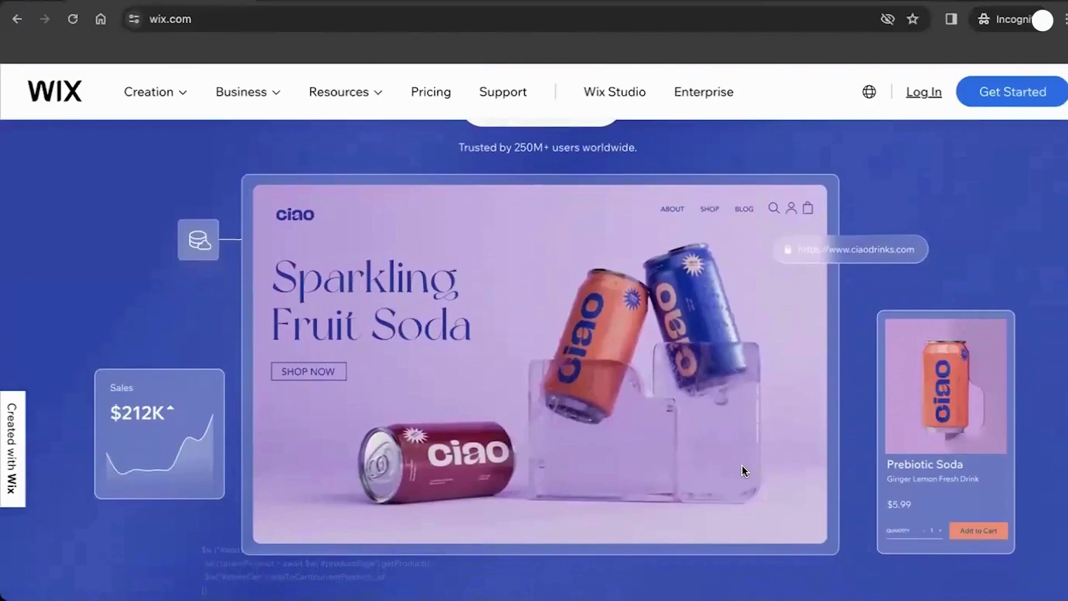
scroll(742, 465, down, 6)
scroll(743, 466, down, 12)
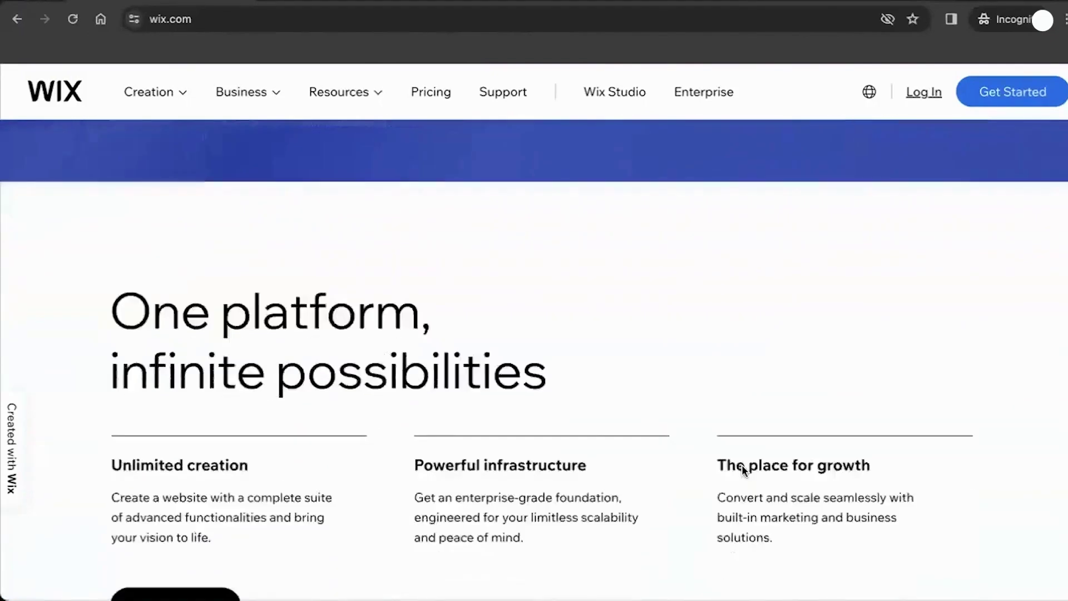
scroll(743, 466, down, 6)
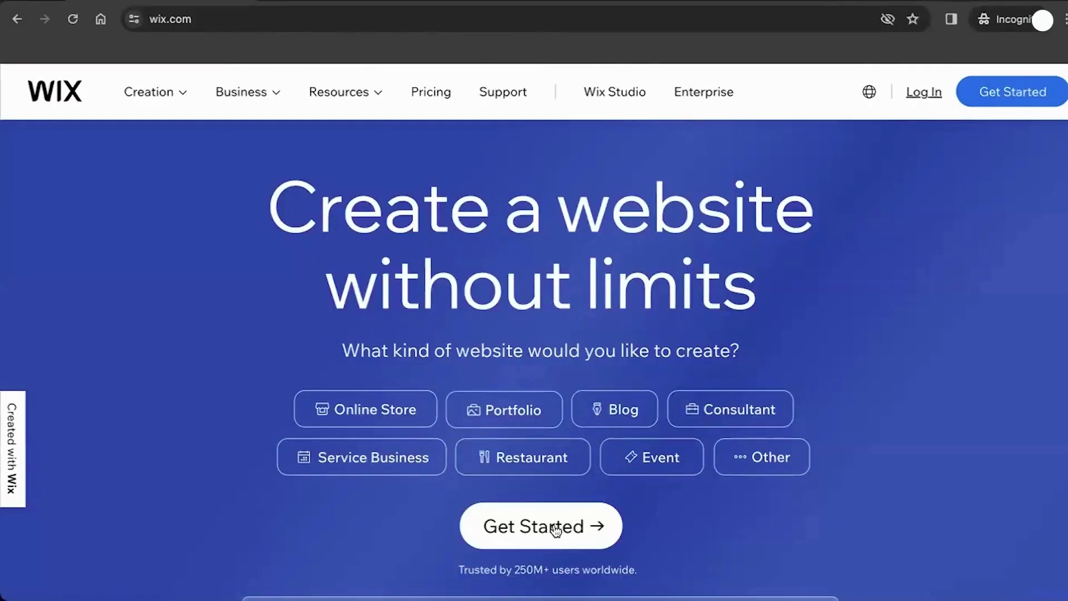
click(557, 529)
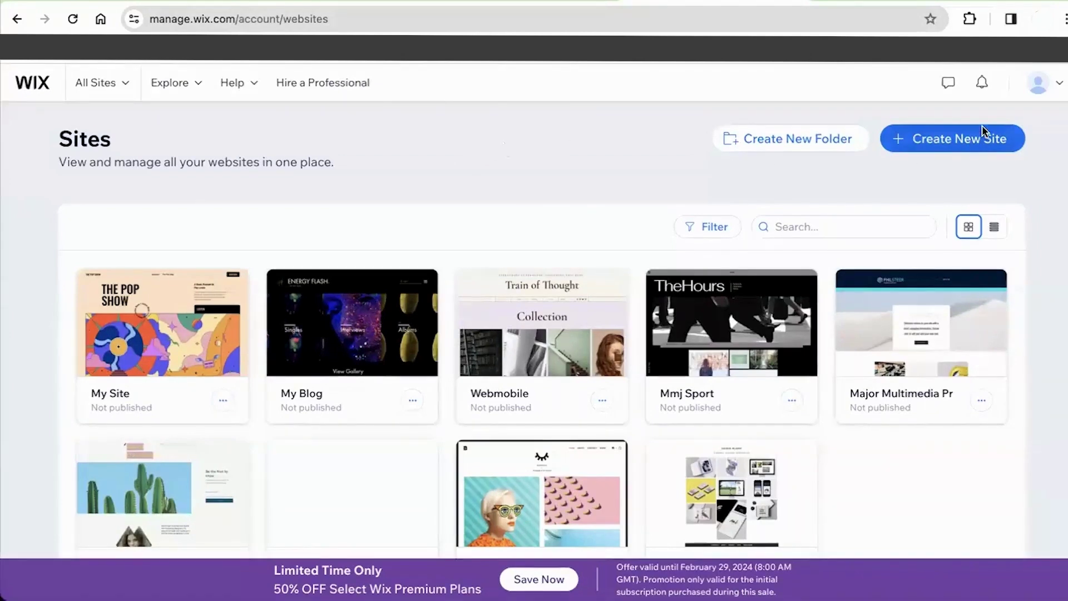
Step: Create a new site set up without AI and choose Blog as the website type
click(969, 146)
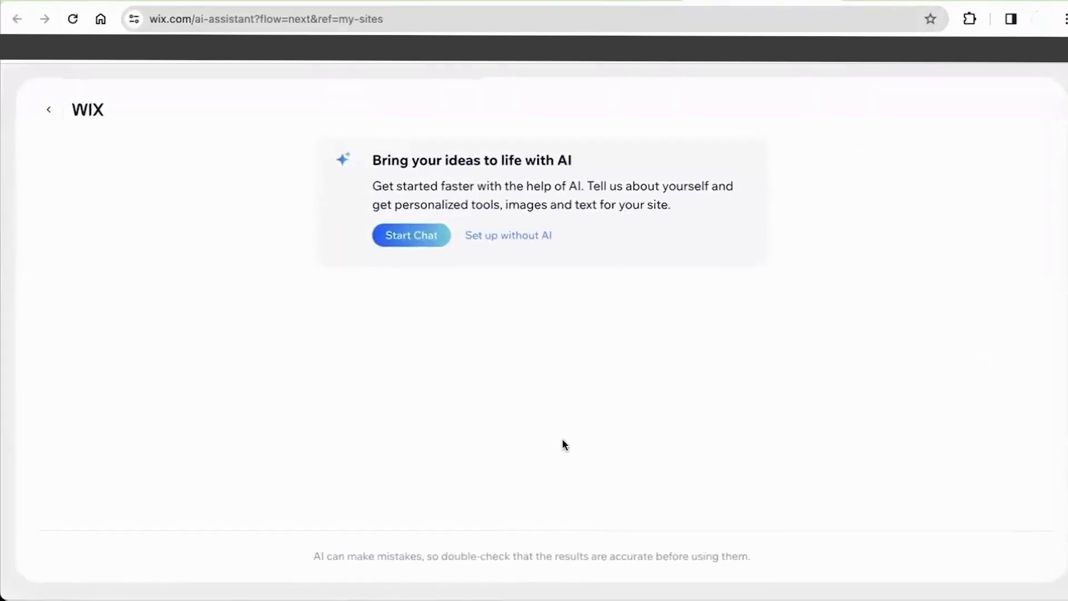
click(526, 240)
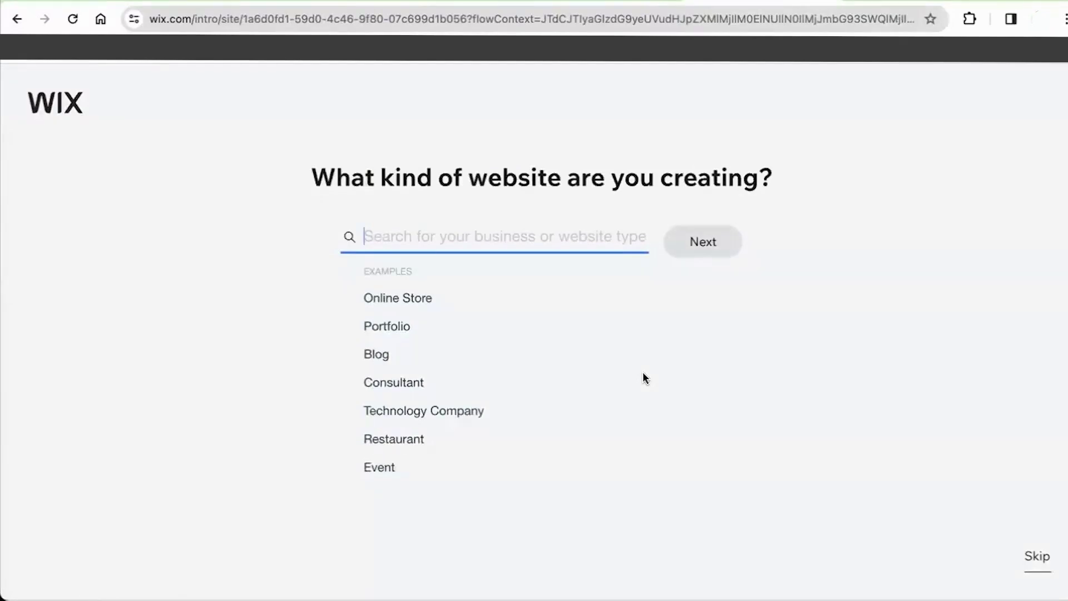
click(375, 356)
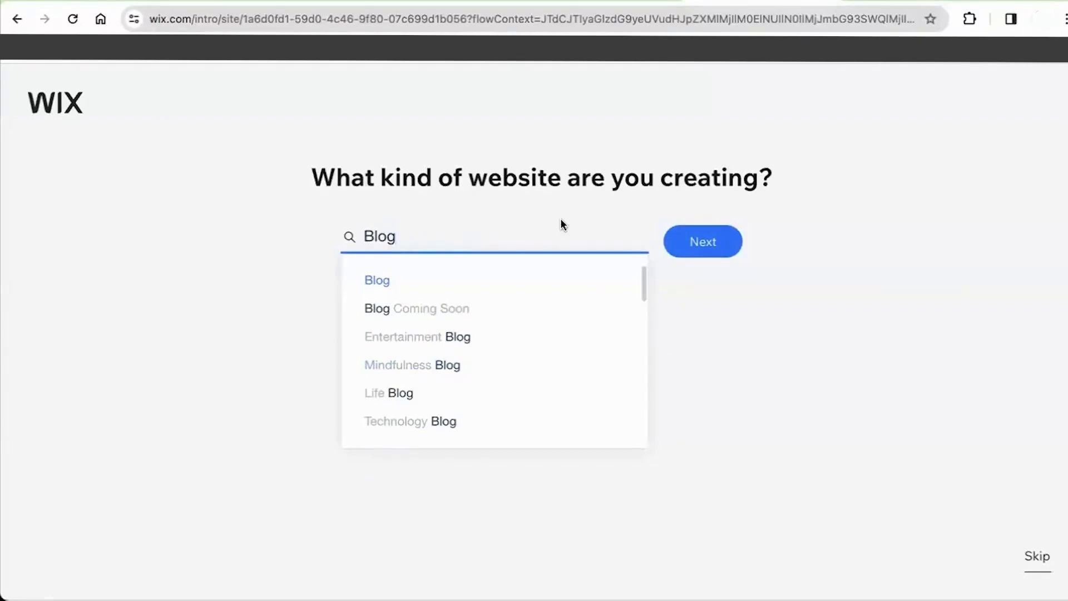
click(708, 252)
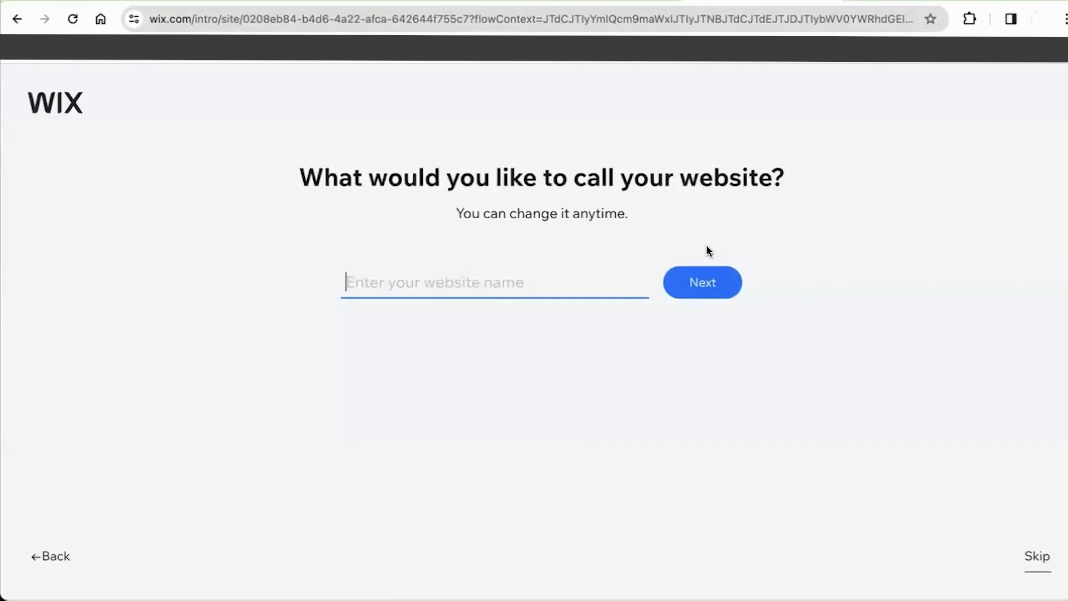
Step: Name the website "Marketing & PR" and continue the setup
text(Mar)
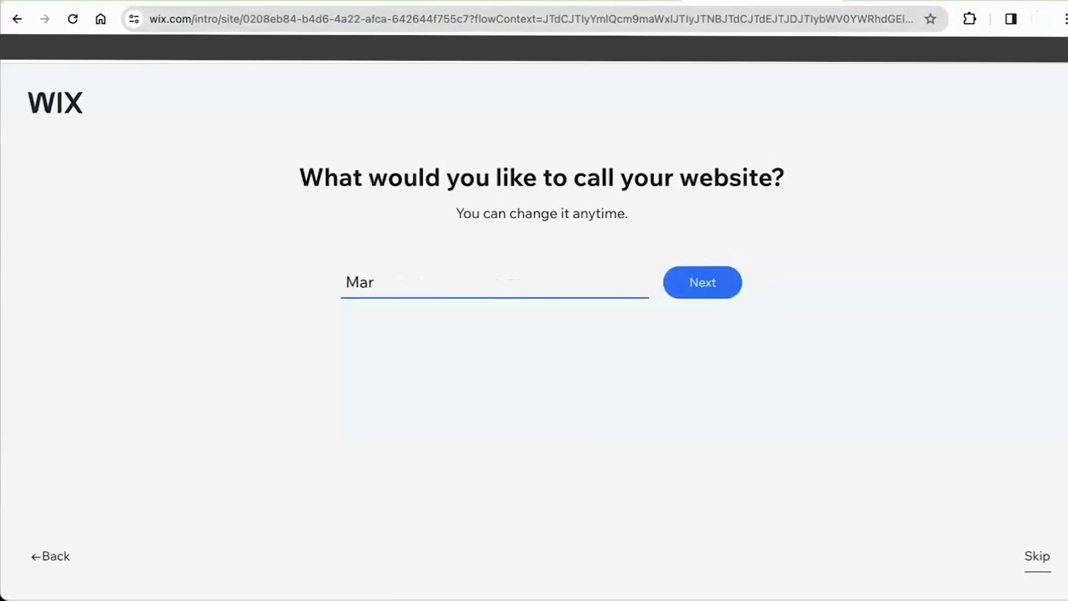
text(keting & PR)
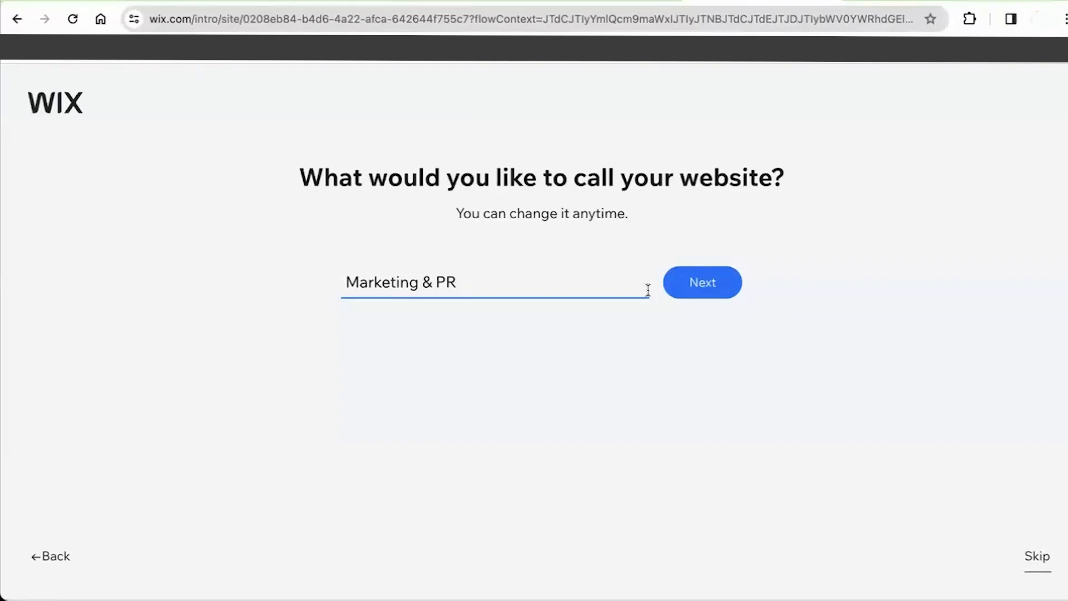
click(718, 285)
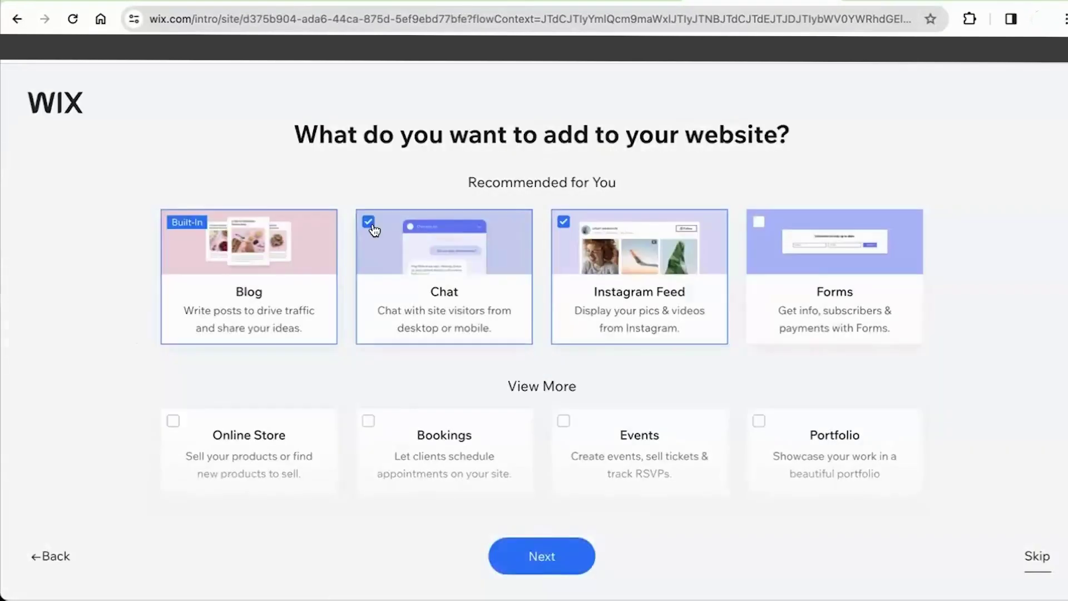
Step: Deselect Chat and Instagram Feed, review the other features on offer, and continue with only the built-in Blog
click(369, 223)
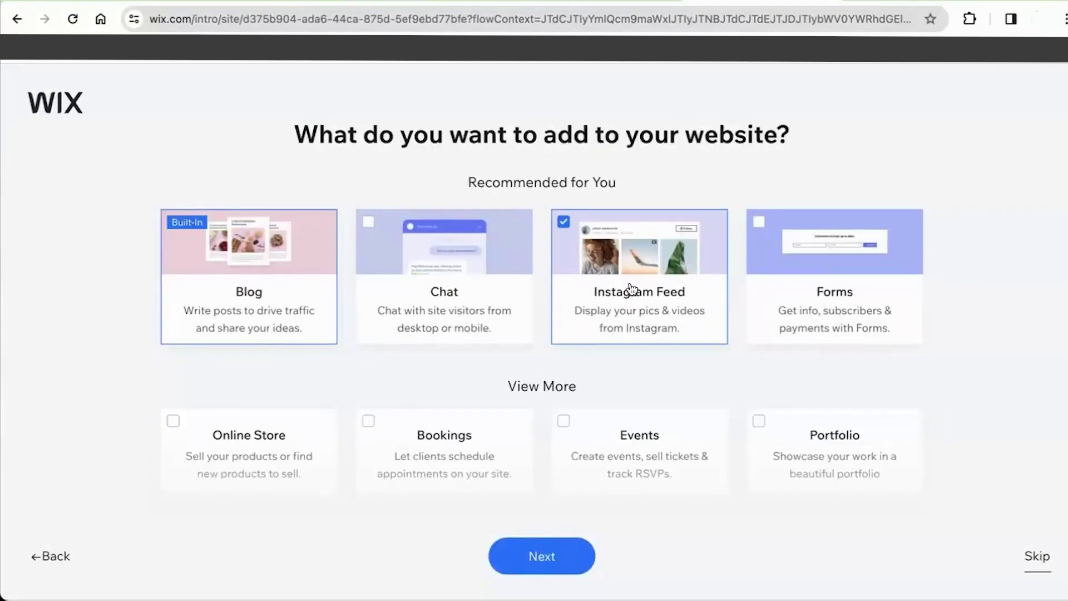
click(563, 223)
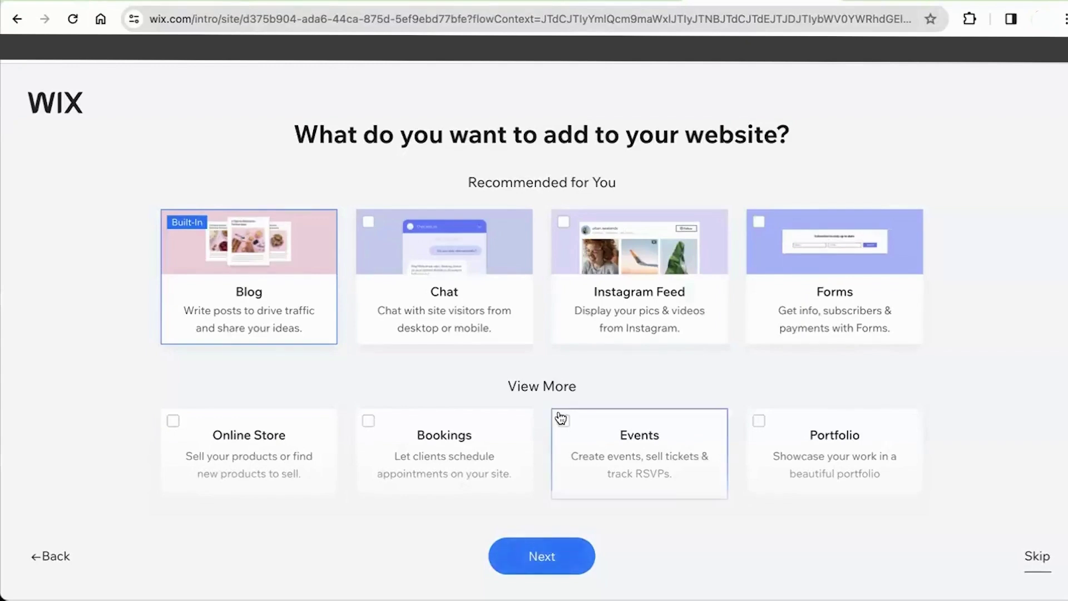
scroll(559, 418, down, 2)
scroll(560, 418, down, 5)
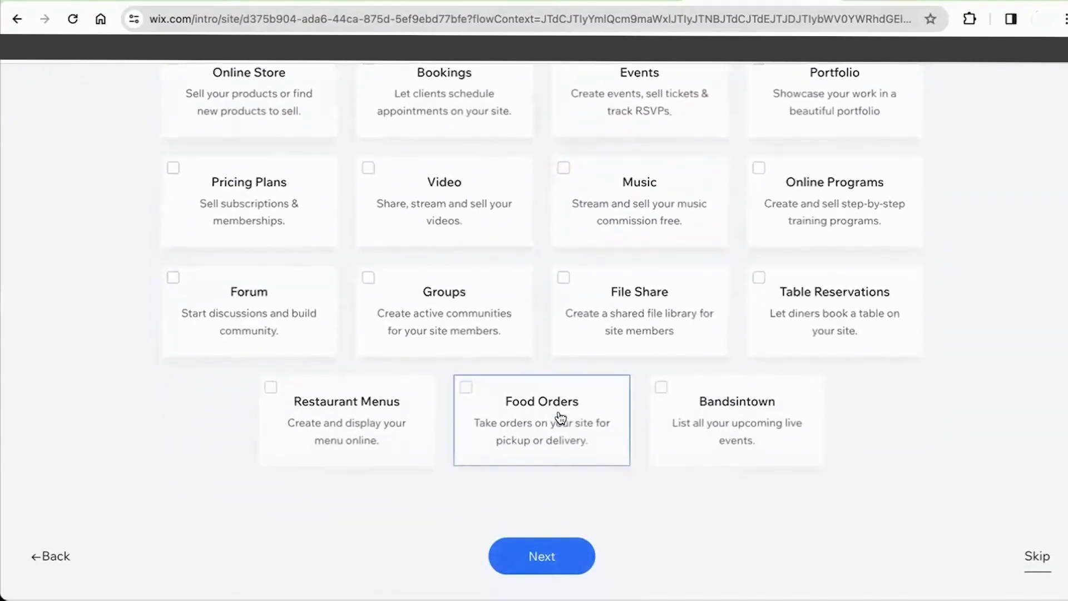
scroll(560, 419, up, 3)
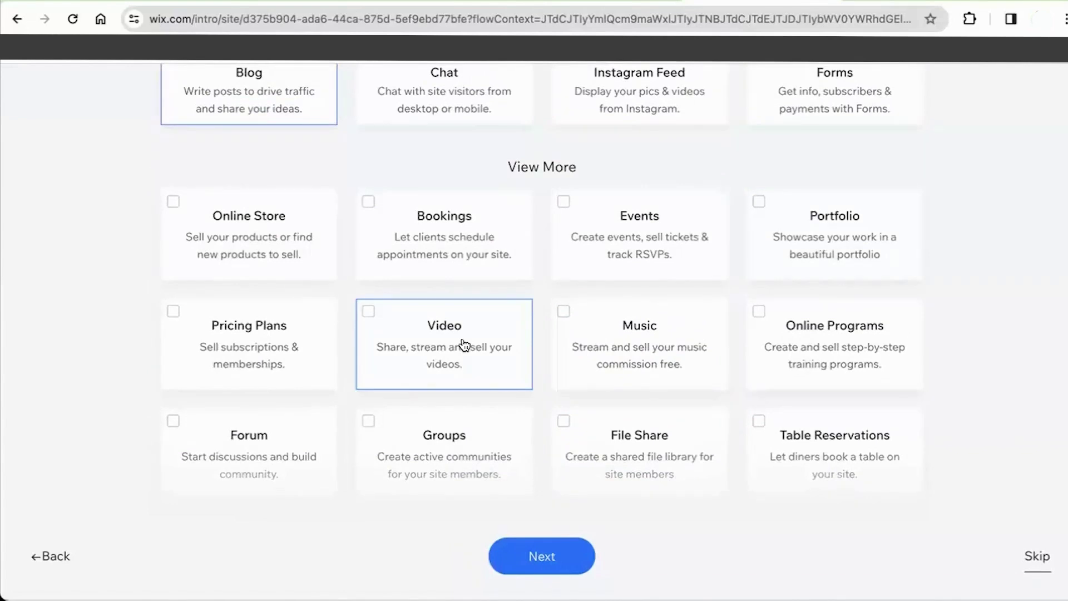
scroll(465, 344, up, 1)
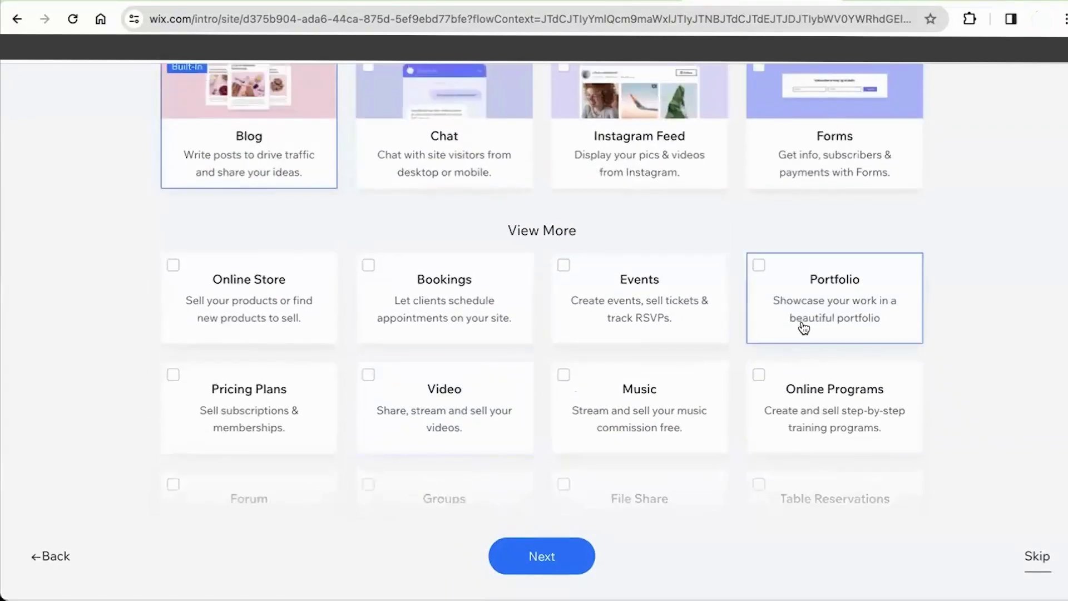
scroll(655, 219, up, 3)
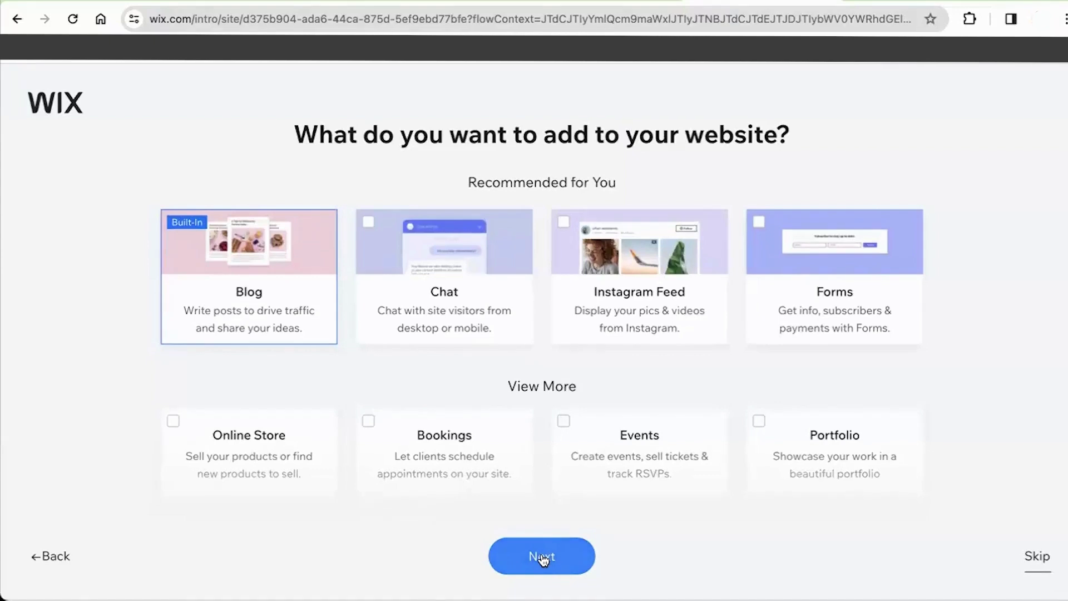
click(543, 558)
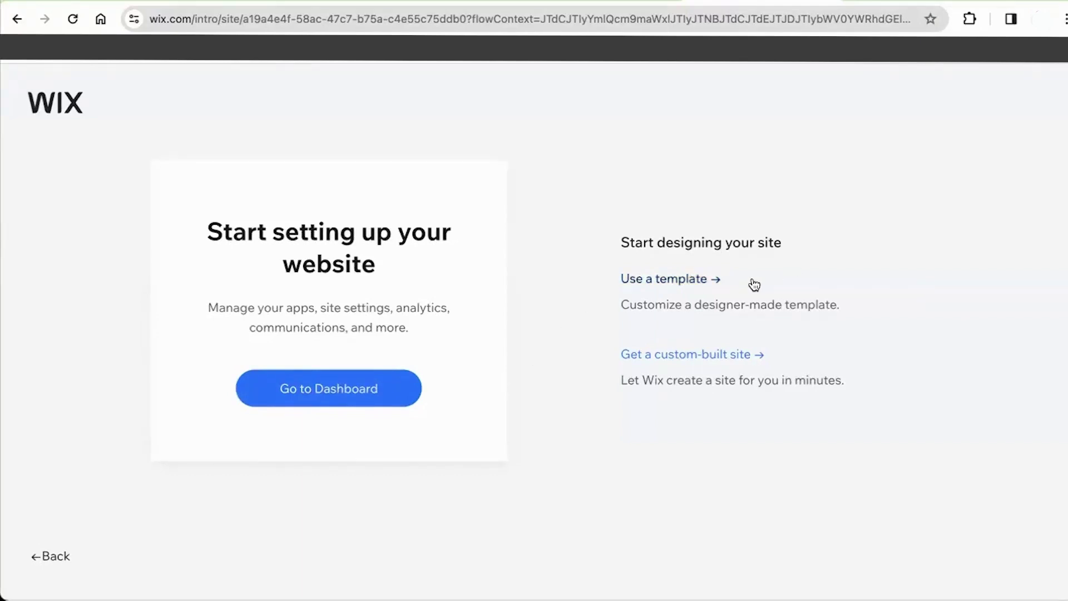
Step: Choose to design the site from a template and browse the blog website templates
click(680, 285)
scroll(730, 293, down, 6)
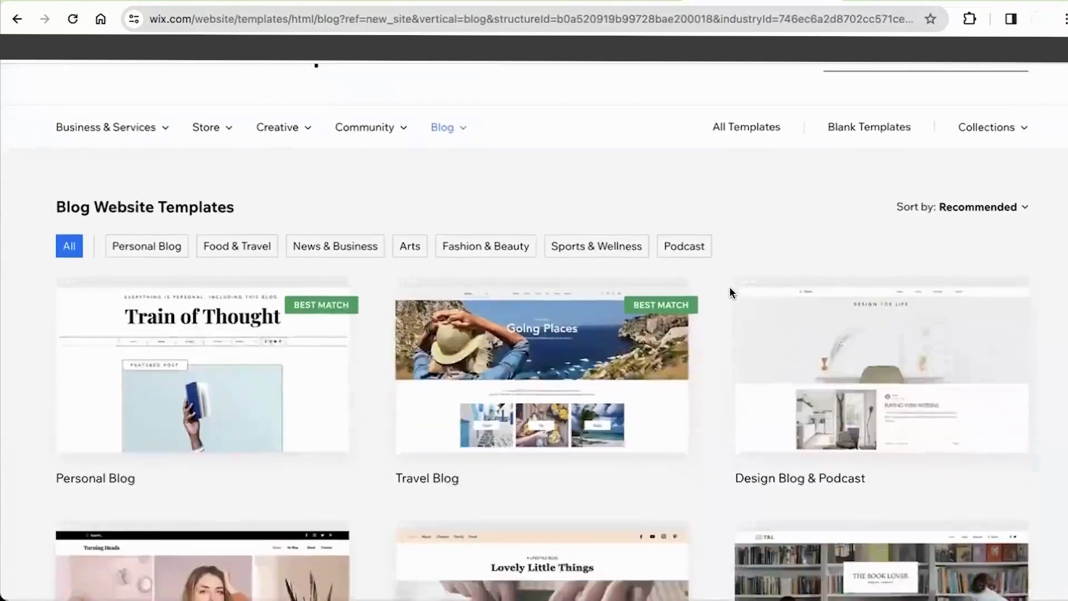
scroll(730, 287, down, 7)
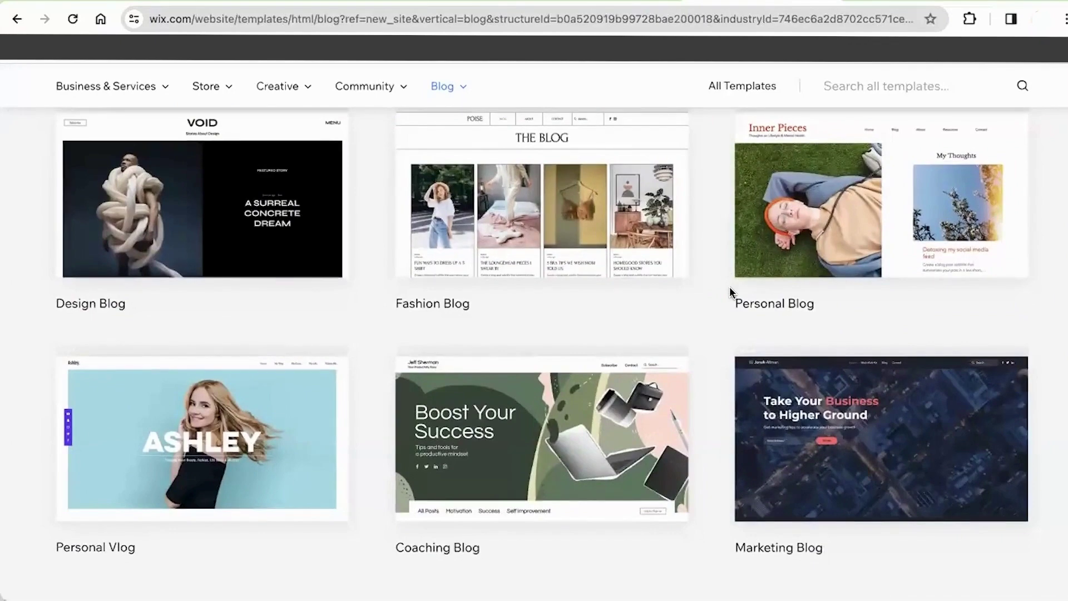
scroll(729, 286, up, 13)
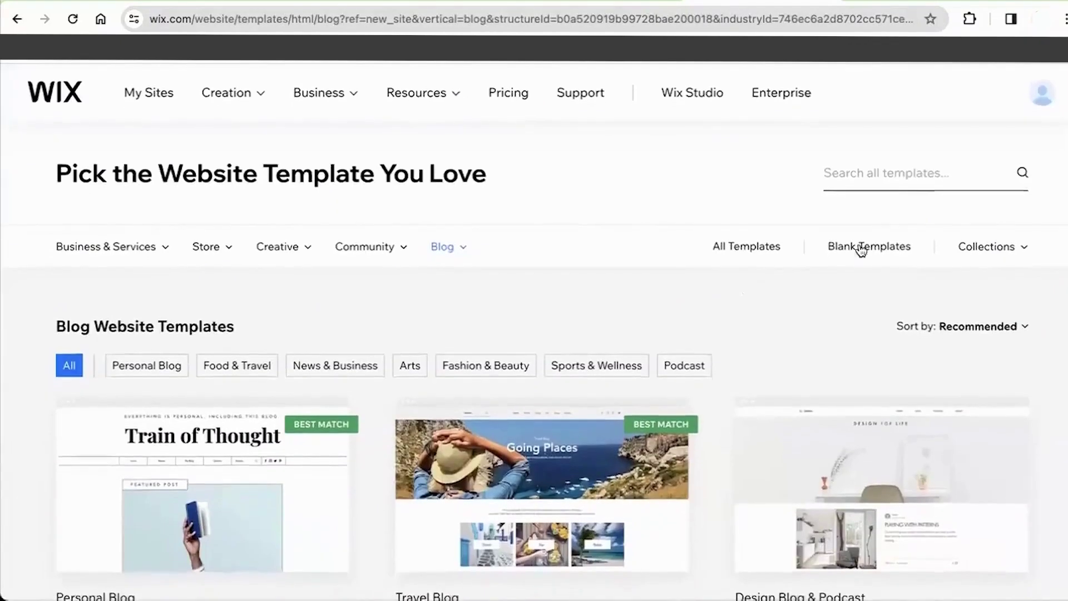
Step: Search all templates for "blog writing" and look through the results
click(884, 177)
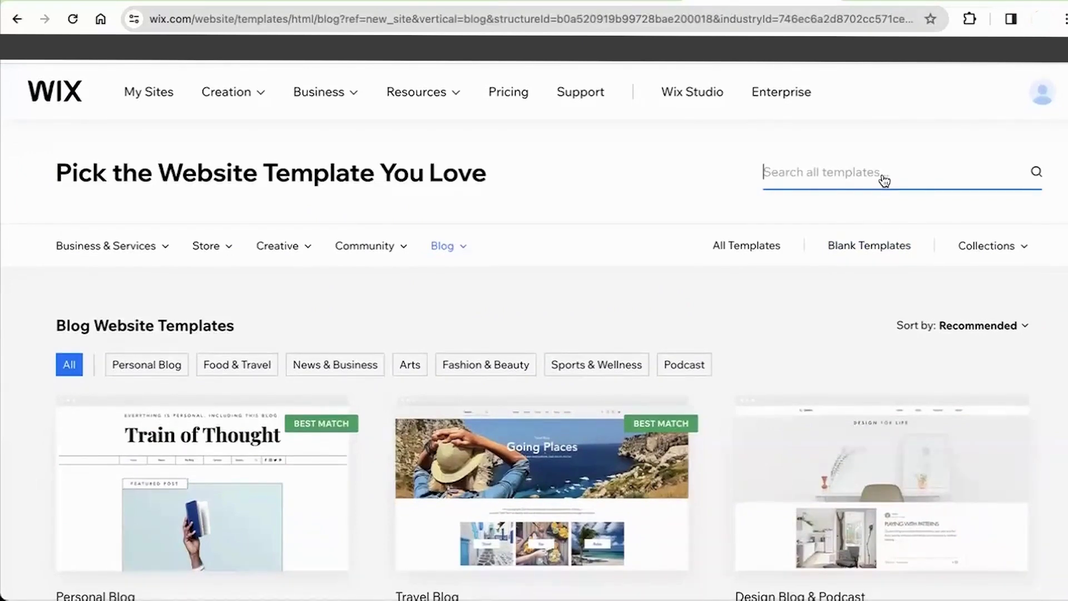
text(blo)
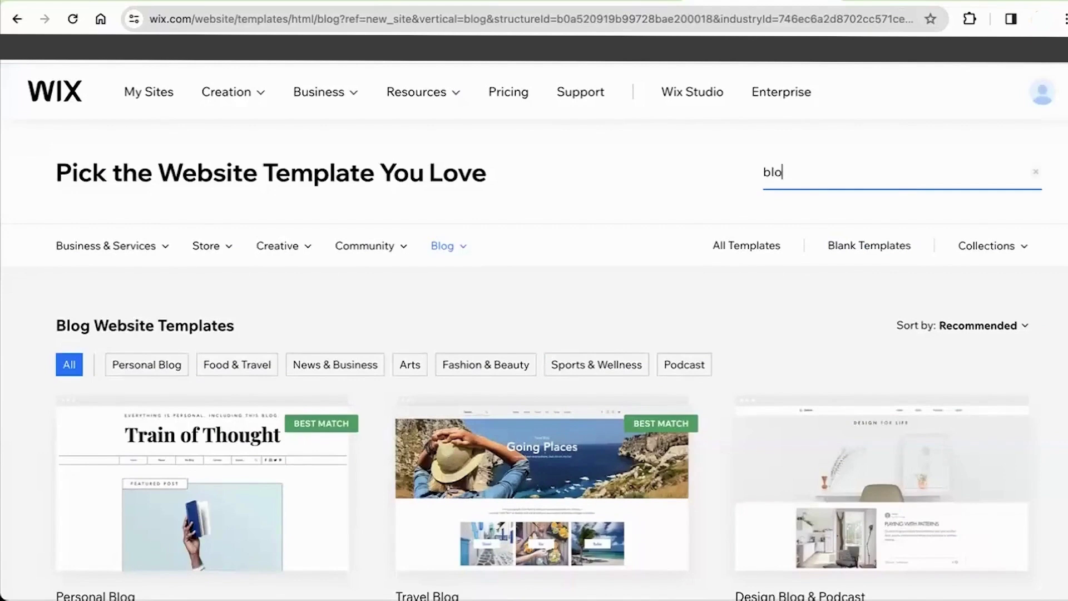
text(g writing)
key(Return)
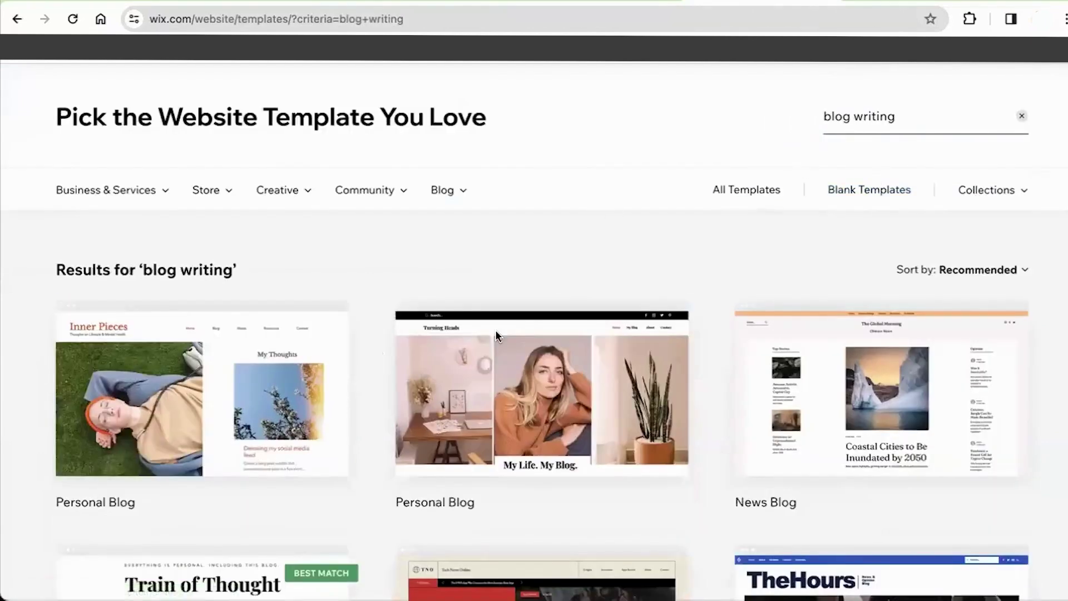
scroll(148, 472, down, 6)
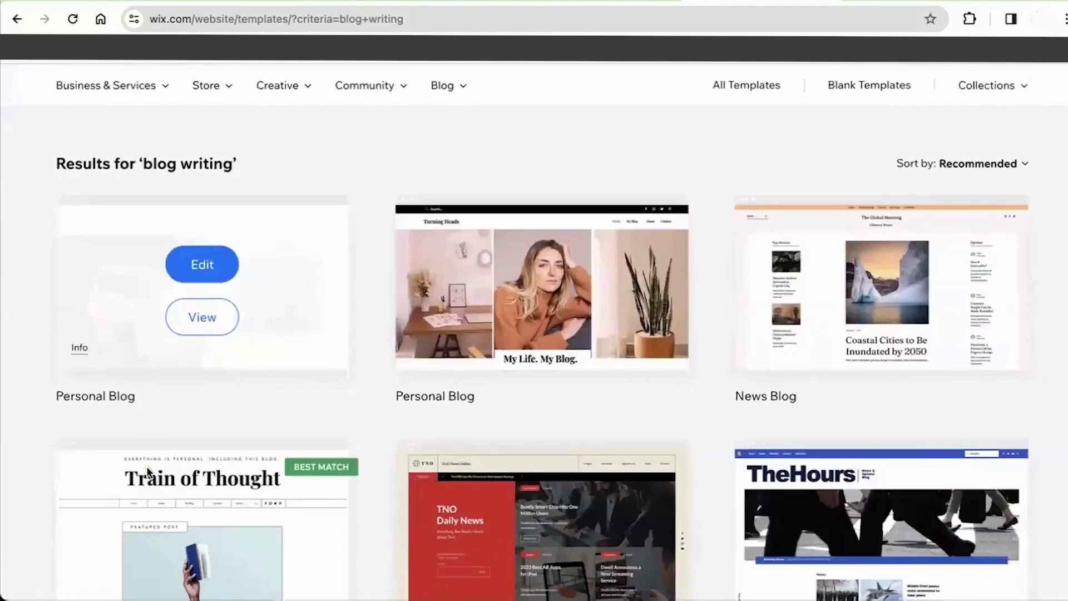
scroll(147, 472, up, 6)
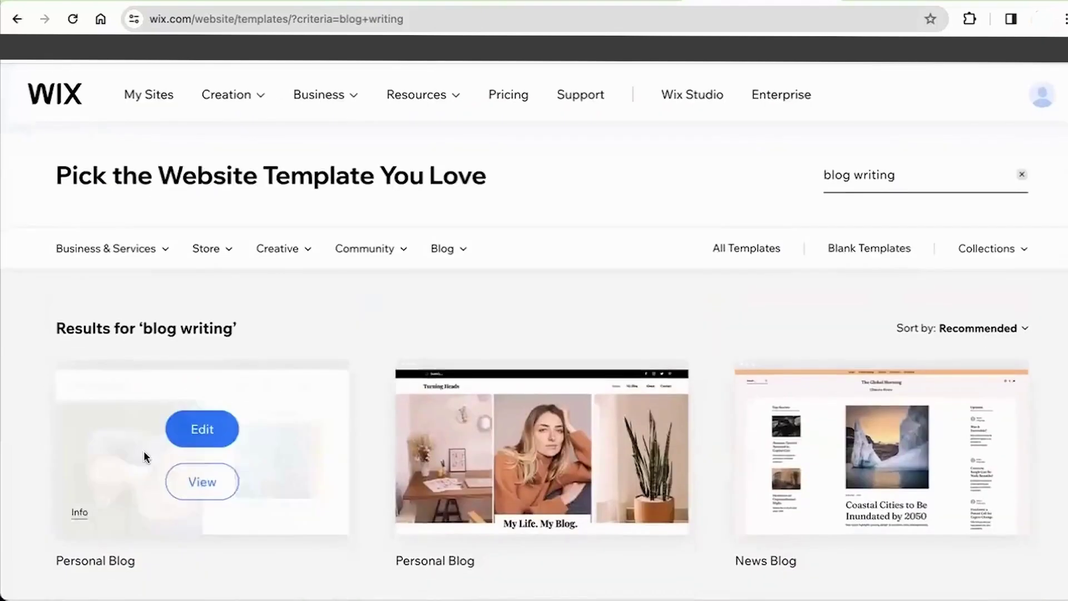
Step: Check the template categories and open a preview of the Inner Pieces Personal Blog template
mouse_move(202, 245)
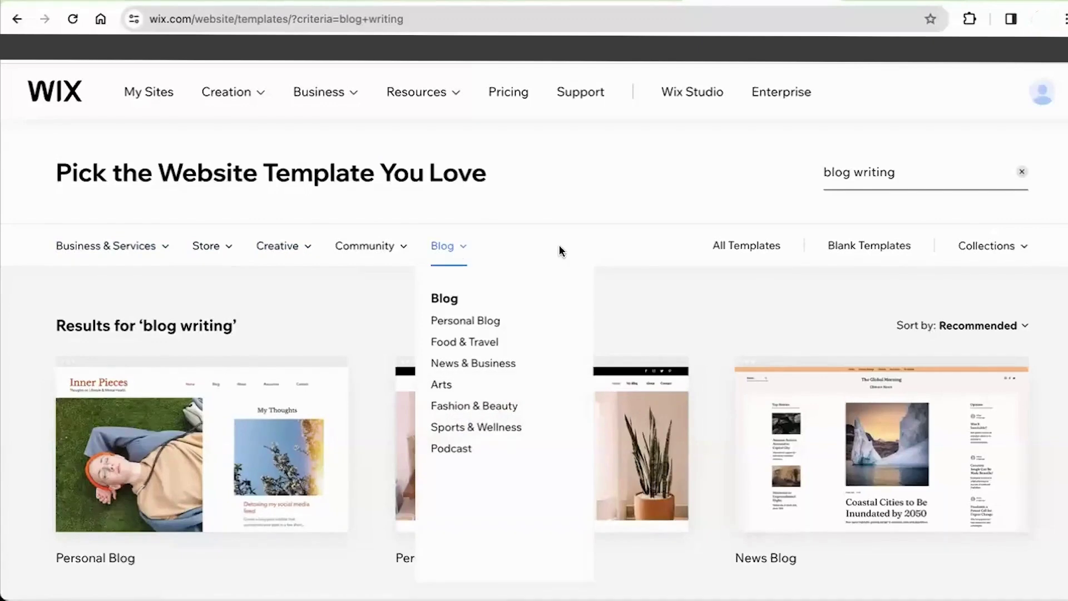
mouse_move(278, 259)
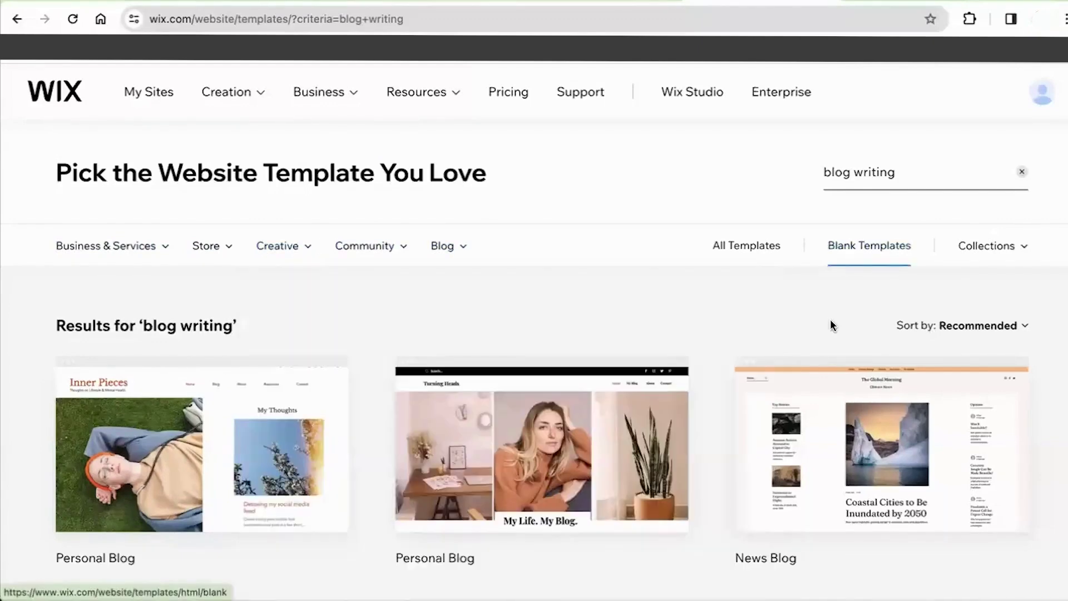
scroll(820, 375, down, 3)
mouse_move(642, 278)
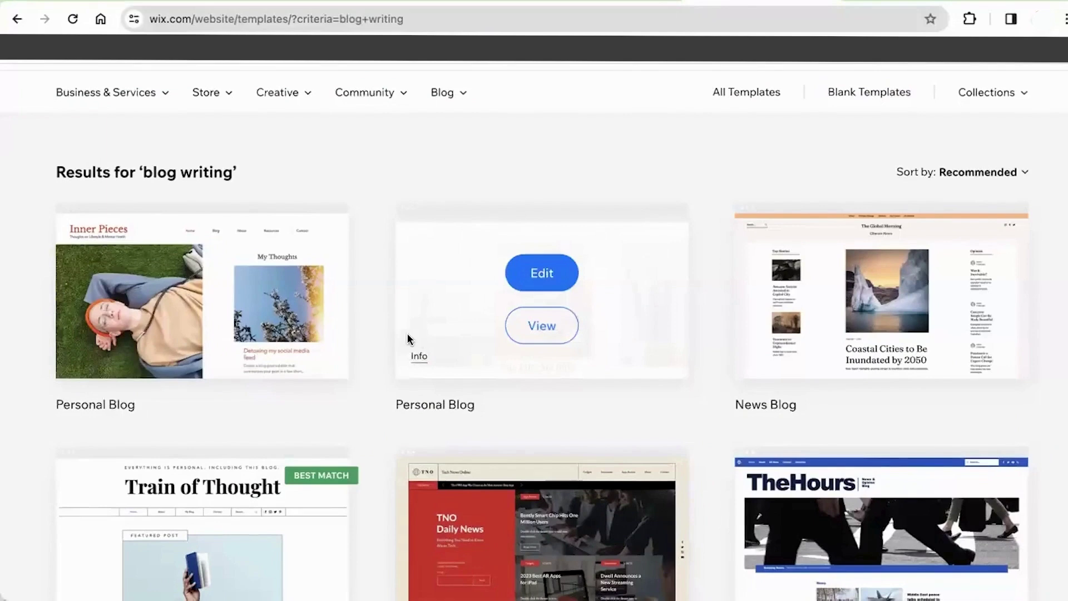
mouse_move(227, 327)
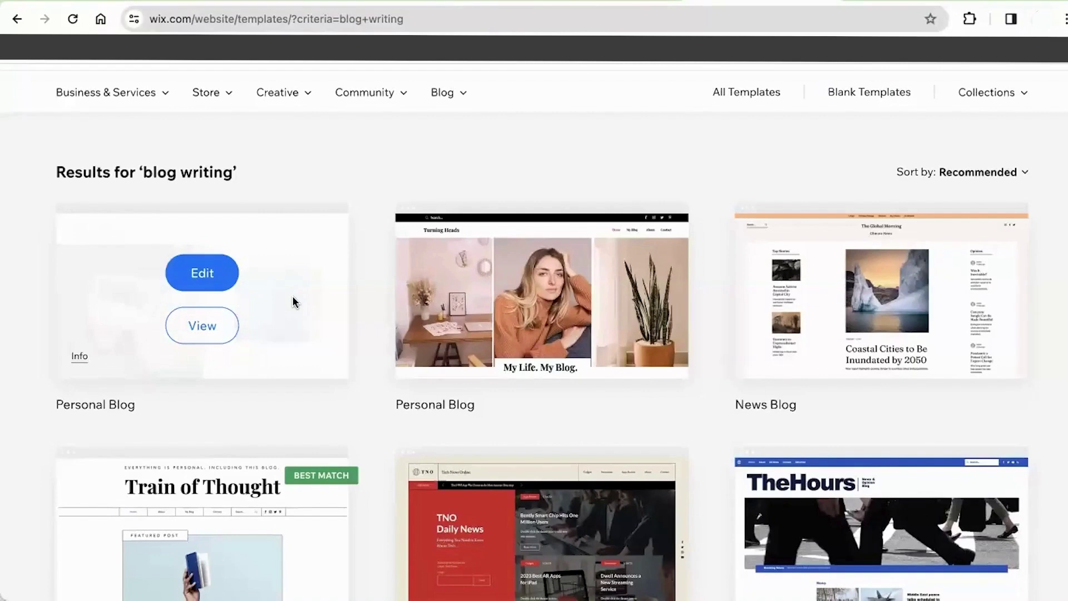
click(205, 328)
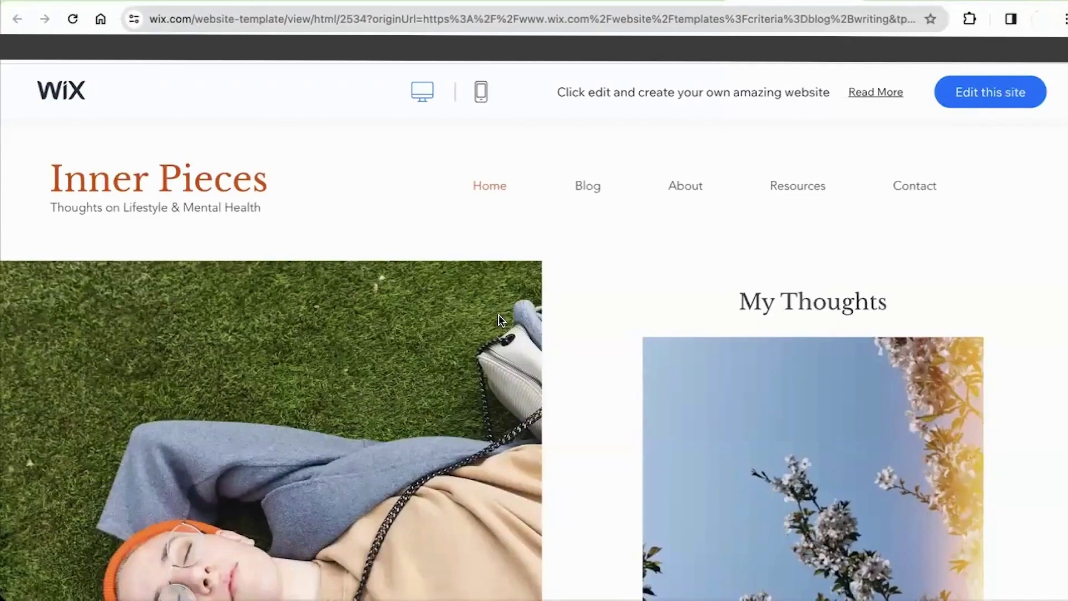
Step: Examine the home page of the Inner Pieces preview, and visit its Blog and About pages
scroll(499, 315, down, 5)
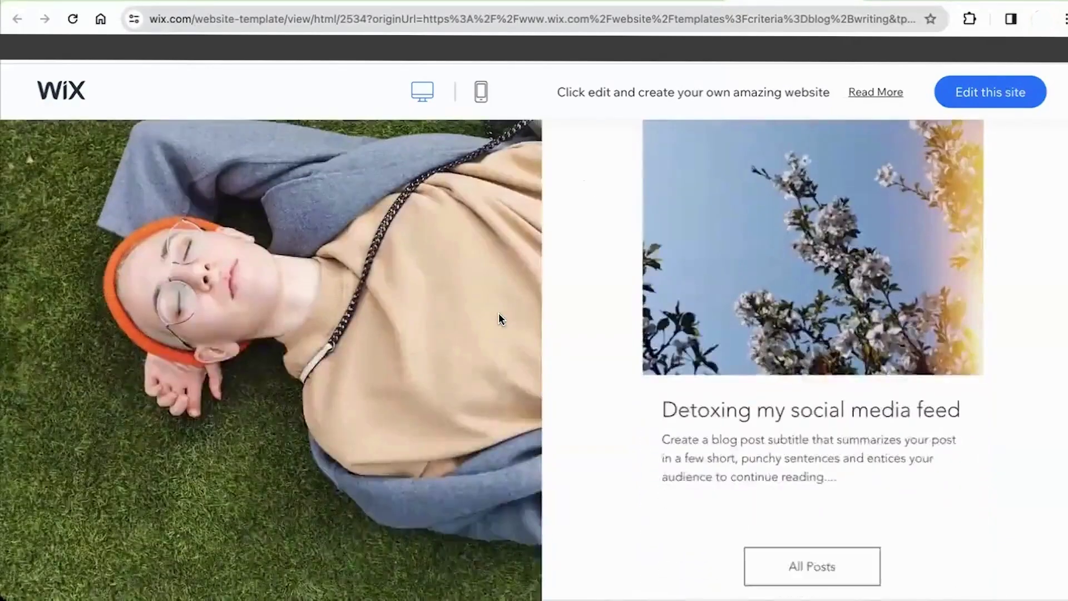
scroll(585, 186, up, 10)
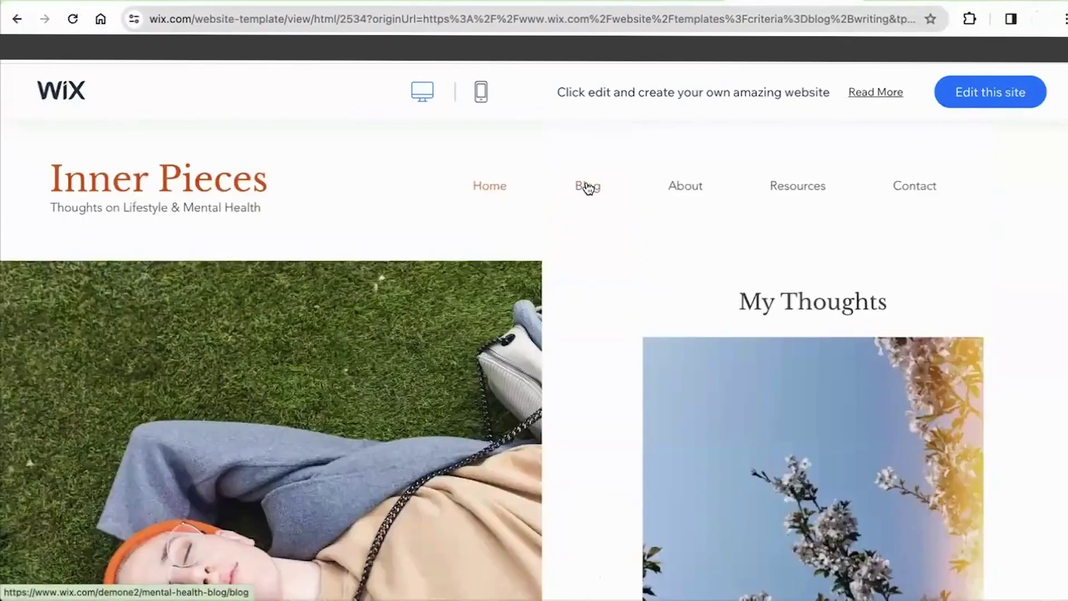
click(588, 188)
click(685, 186)
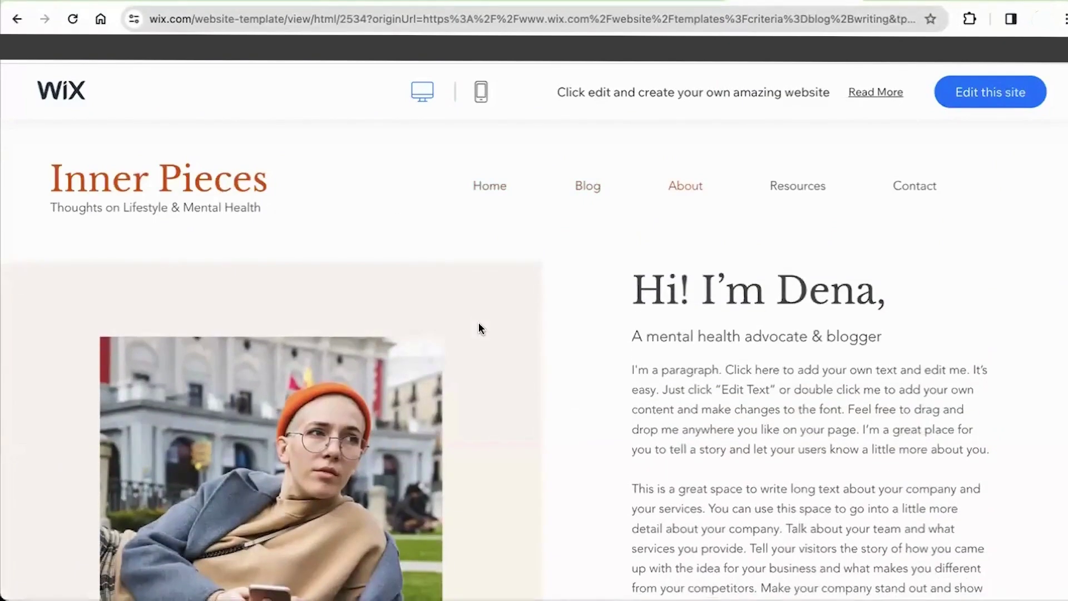
Step: Look through the About page of the Inner Pieces preview and return to the "blog writing" template results
scroll(479, 324, down, 1)
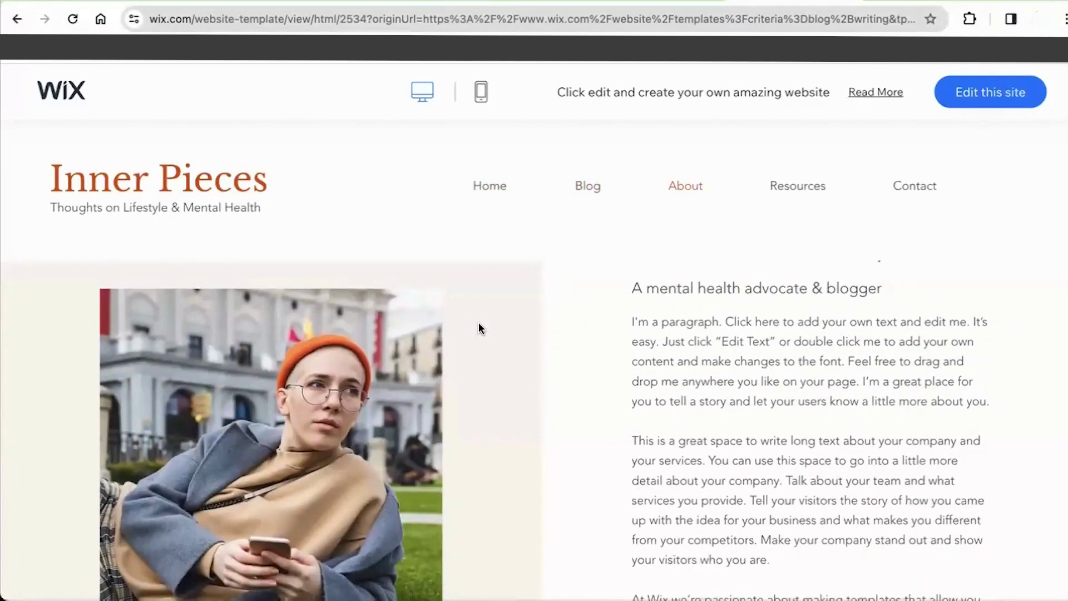
scroll(480, 325, down, 10)
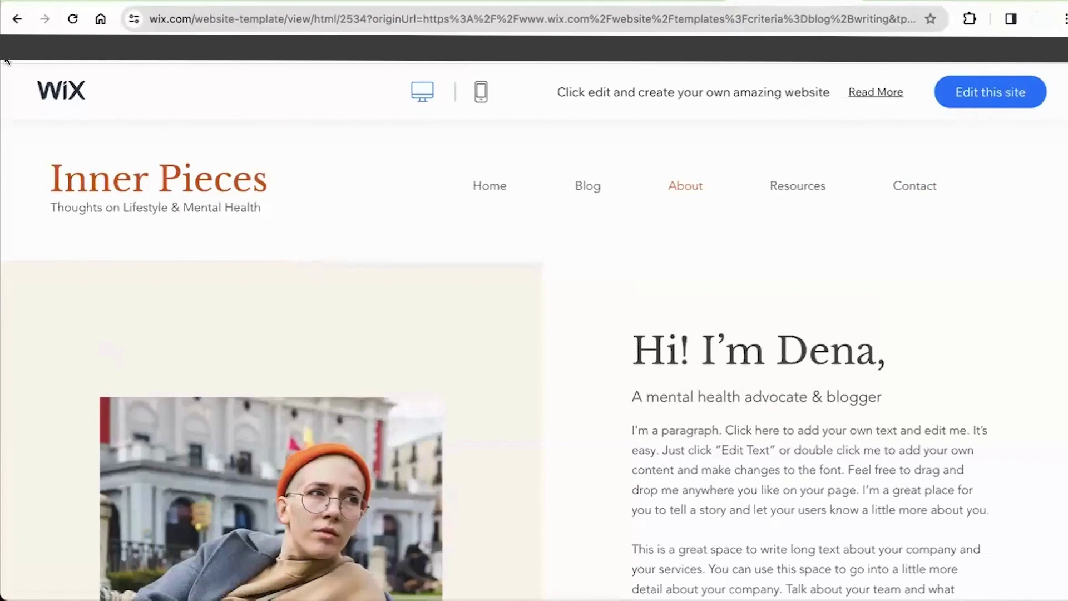
click(18, 19)
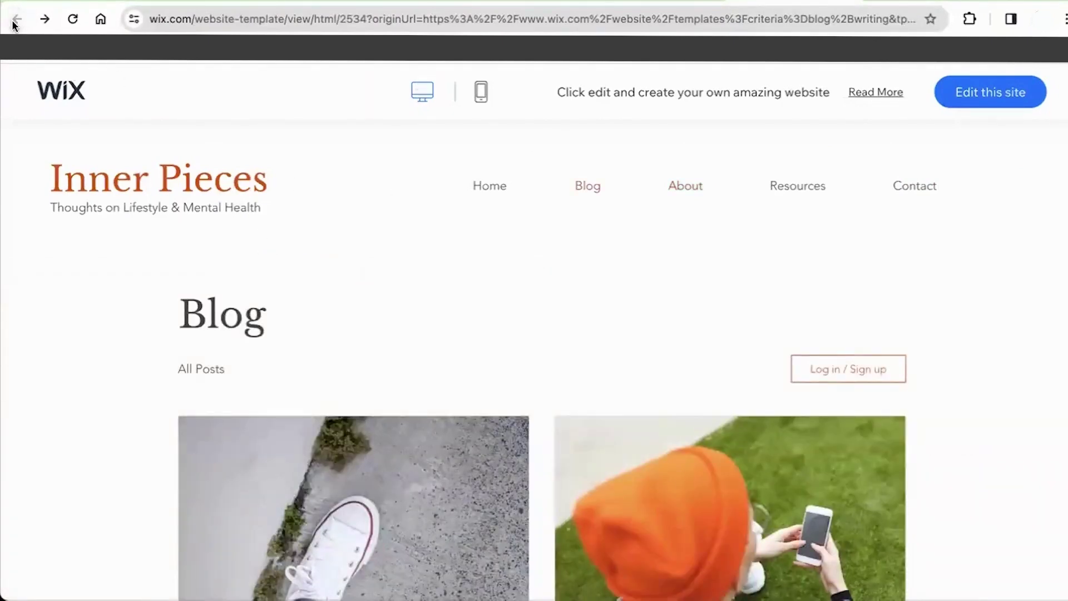
click(690, 3)
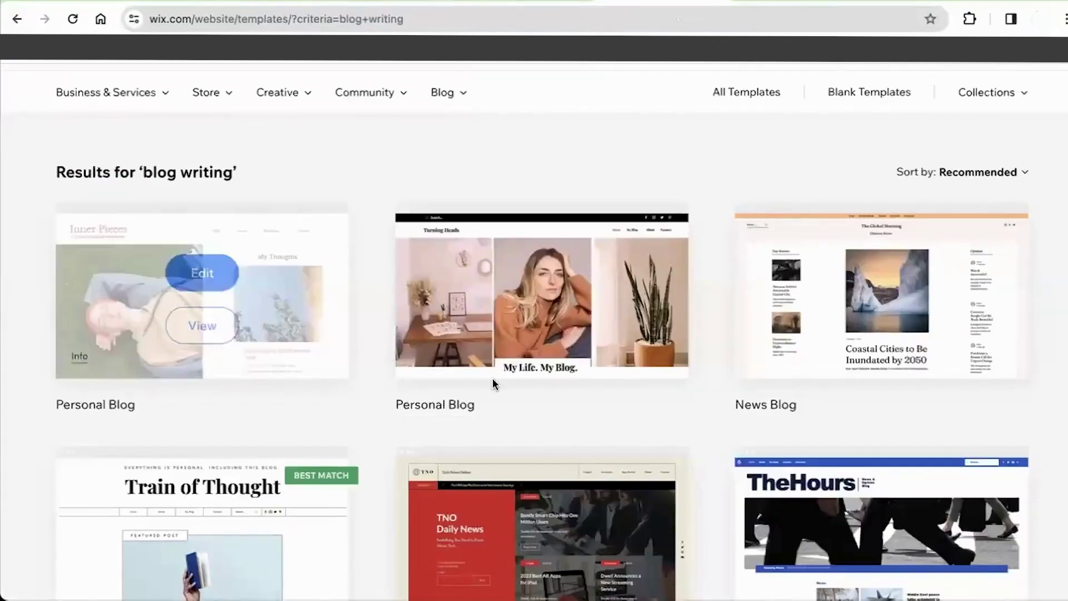
Step: Browse the "blog writing" results and start editing the Off the Hook Hobbies Blog & Forum template
scroll(690, 329, down, 5)
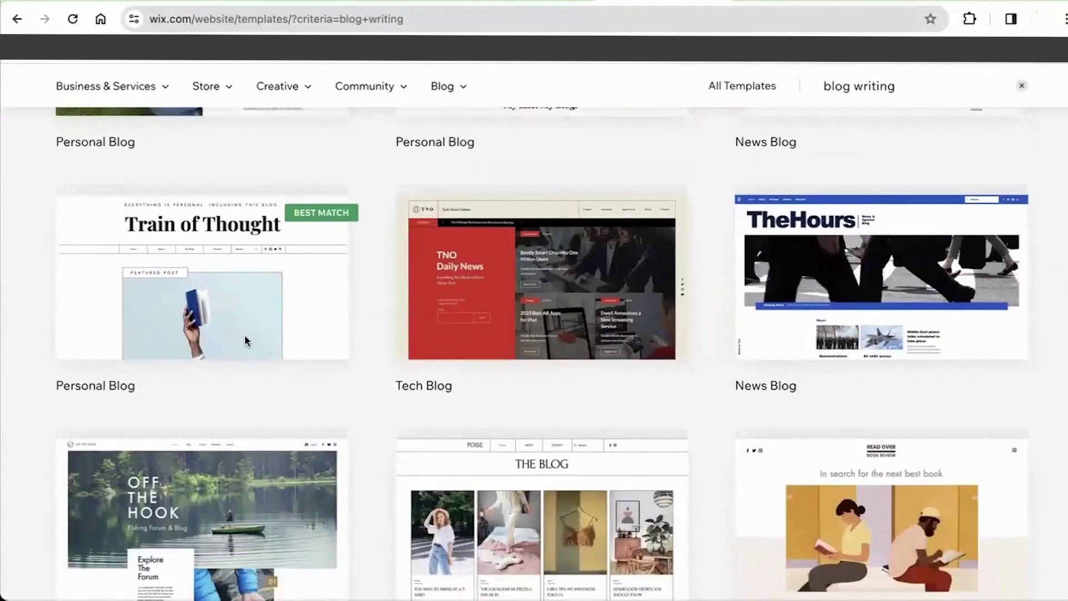
scroll(465, 336, down, 3)
scroll(465, 336, down, 2)
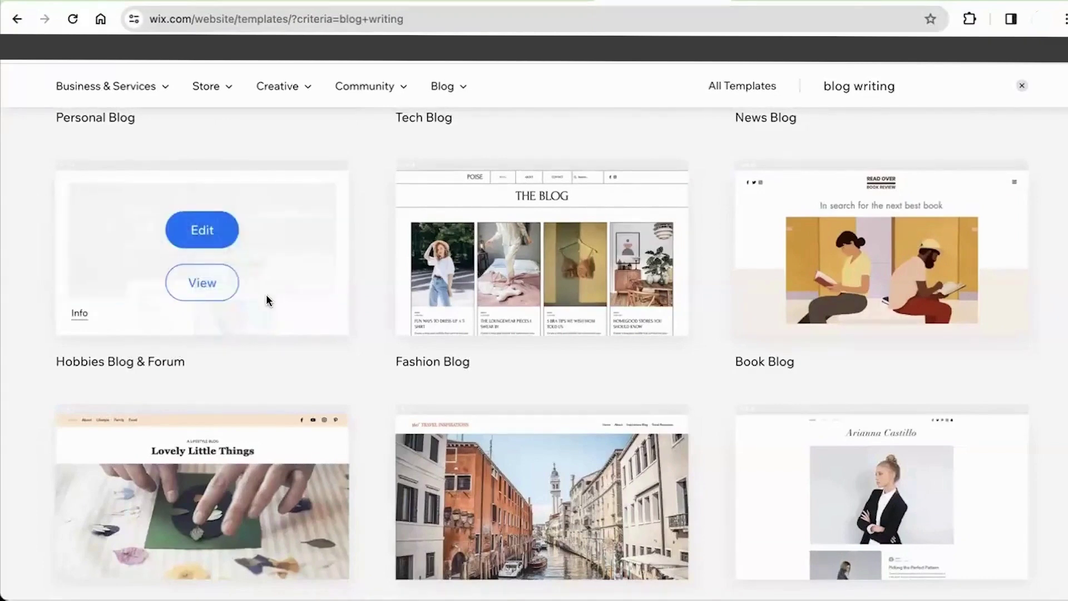
click(214, 232)
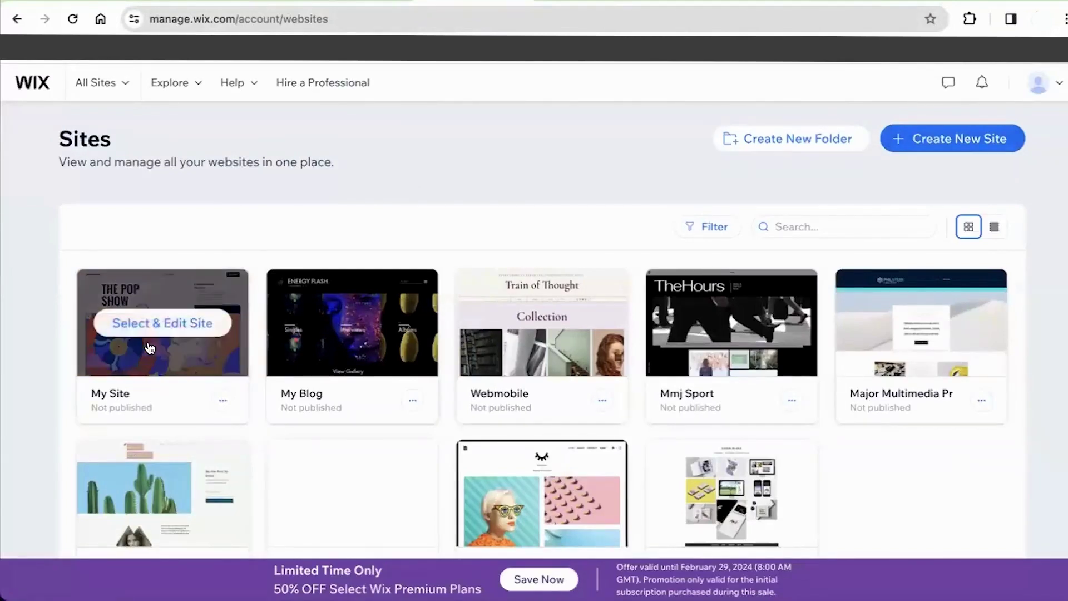
Step: Switch to the Wix Editor tab and dismiss the AI site content dialog and the editor tools introduction
mouse_move(213, 338)
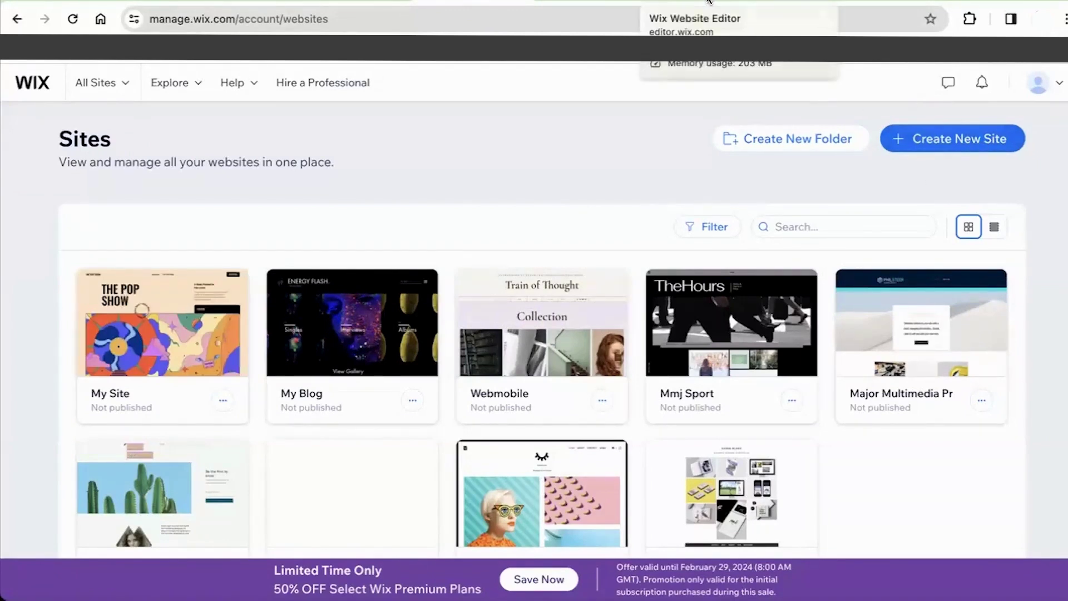
click(655, 3)
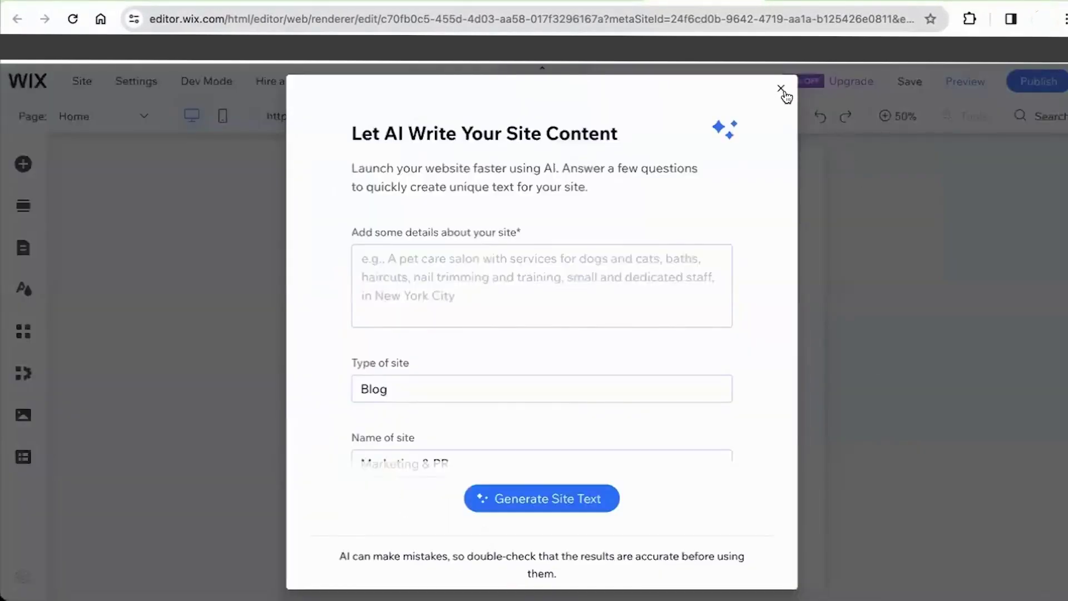
click(781, 91)
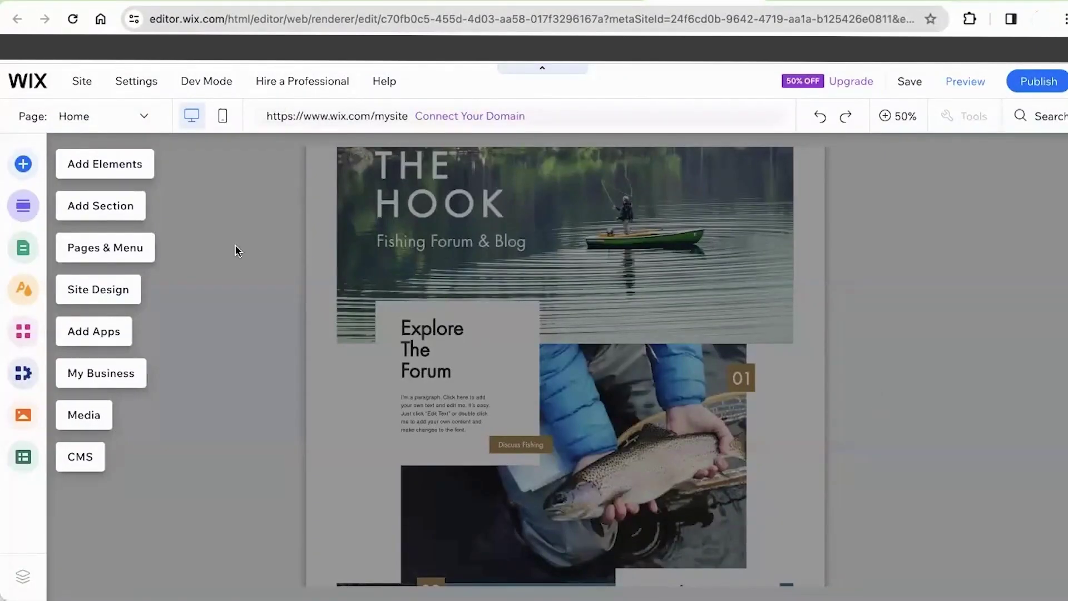
click(245, 189)
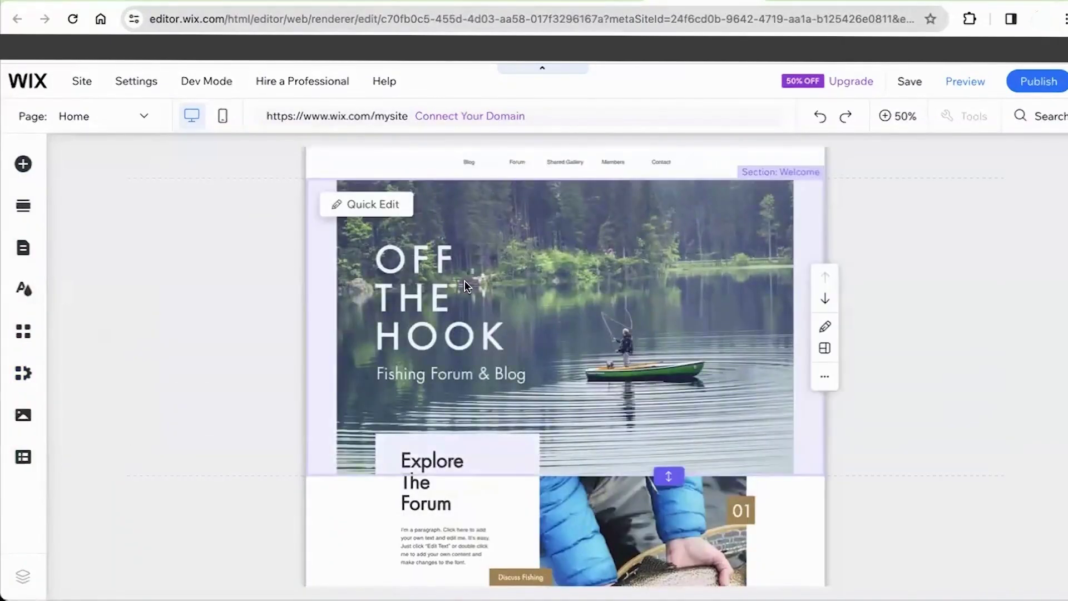
Step: Set the font size of the "OFF THE HOOK" title on the Home page to 110 px
click(903, 115)
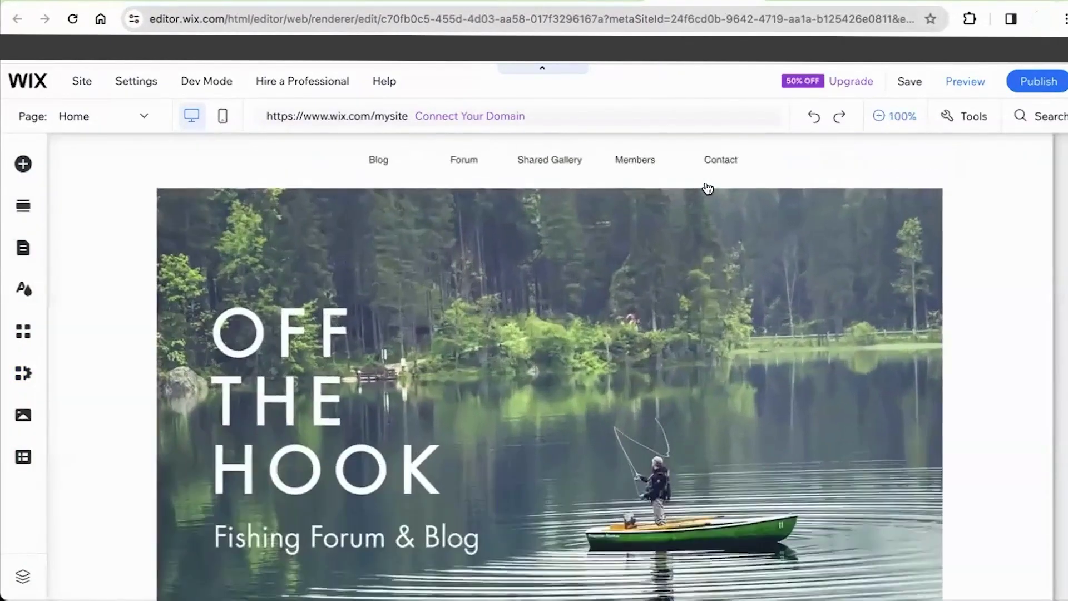
scroll(482, 344, down, 2)
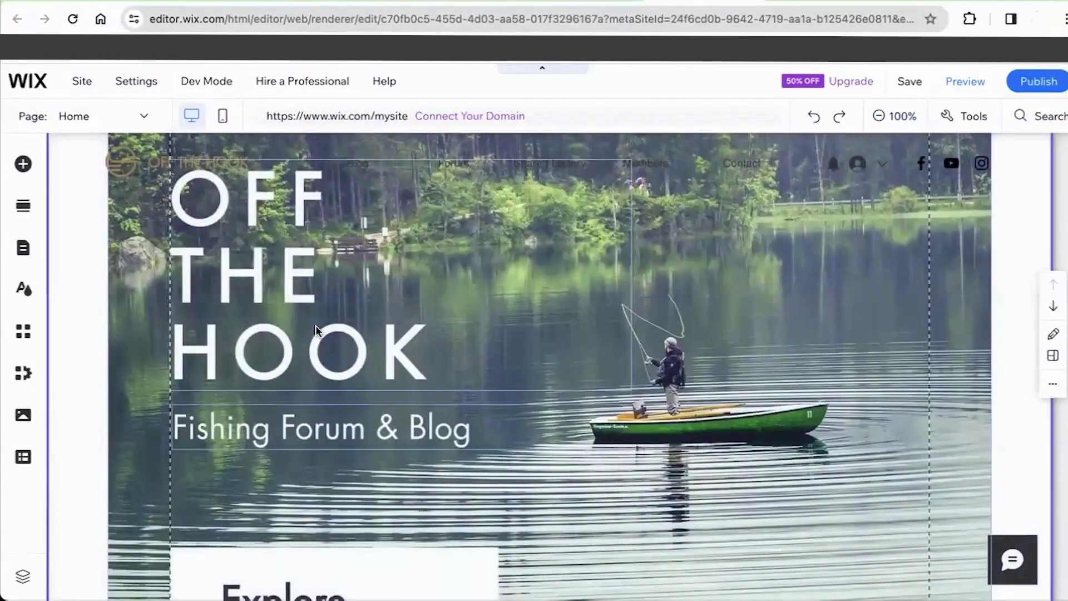
click(236, 172)
double_click(236, 169)
click(290, 289)
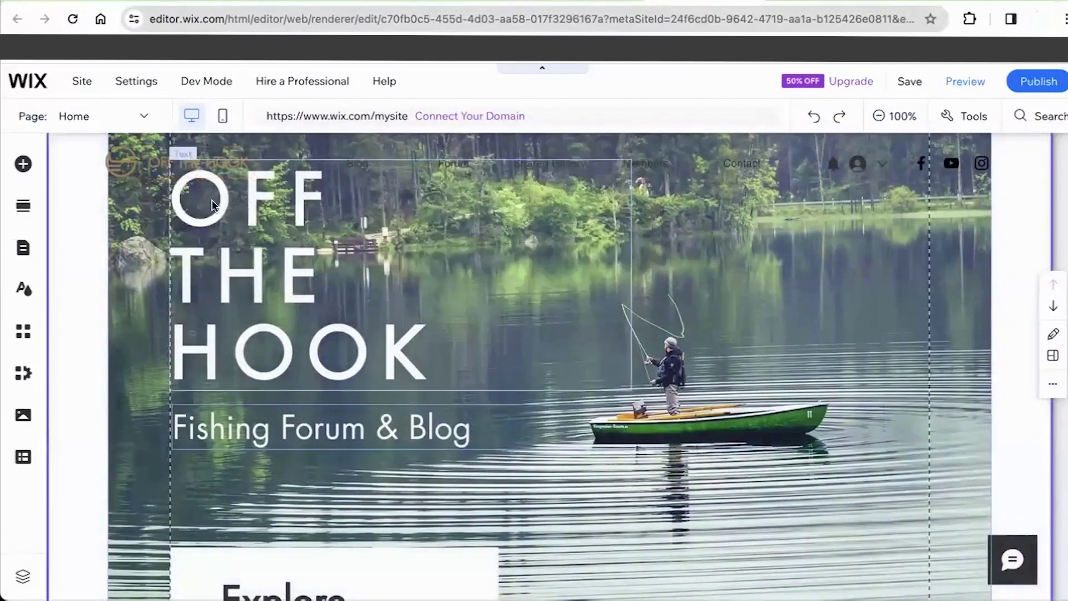
double_click(203, 204)
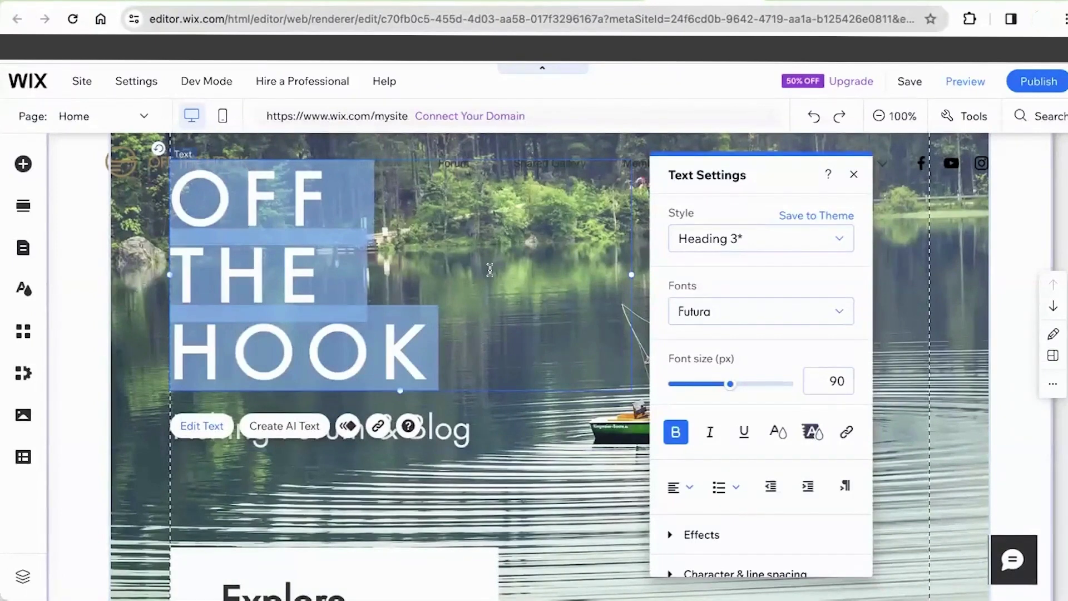
mouse_move(731, 391)
mouse_down()
mouse_move(701, 389)
mouse_move(749, 388)
mouse_up()
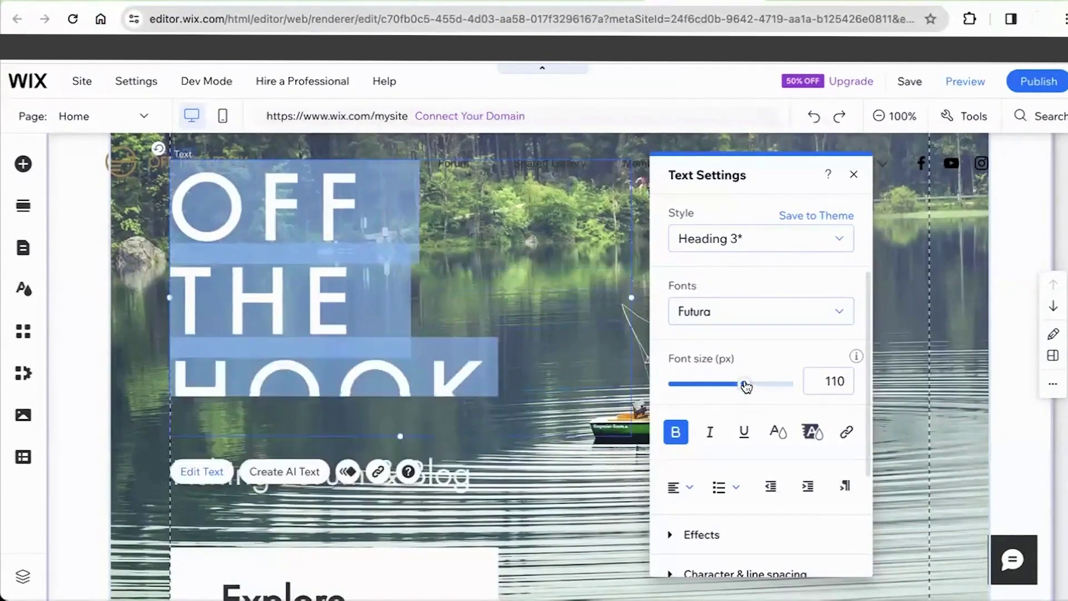
Step: Try the custom text color #EDEDED on the "OFF THE HOOK" title
click(779, 433)
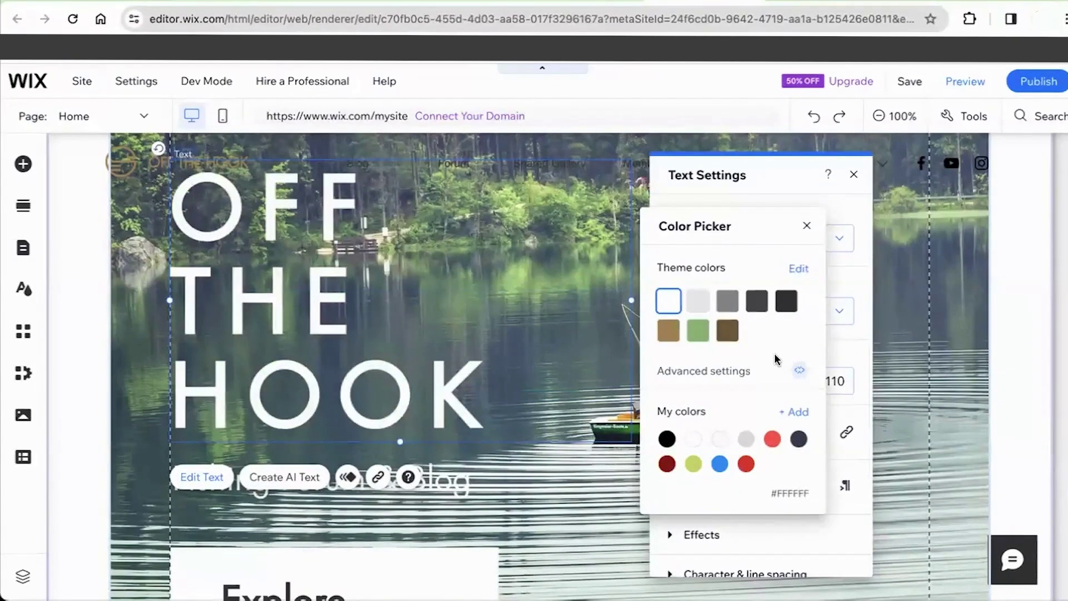
click(796, 416)
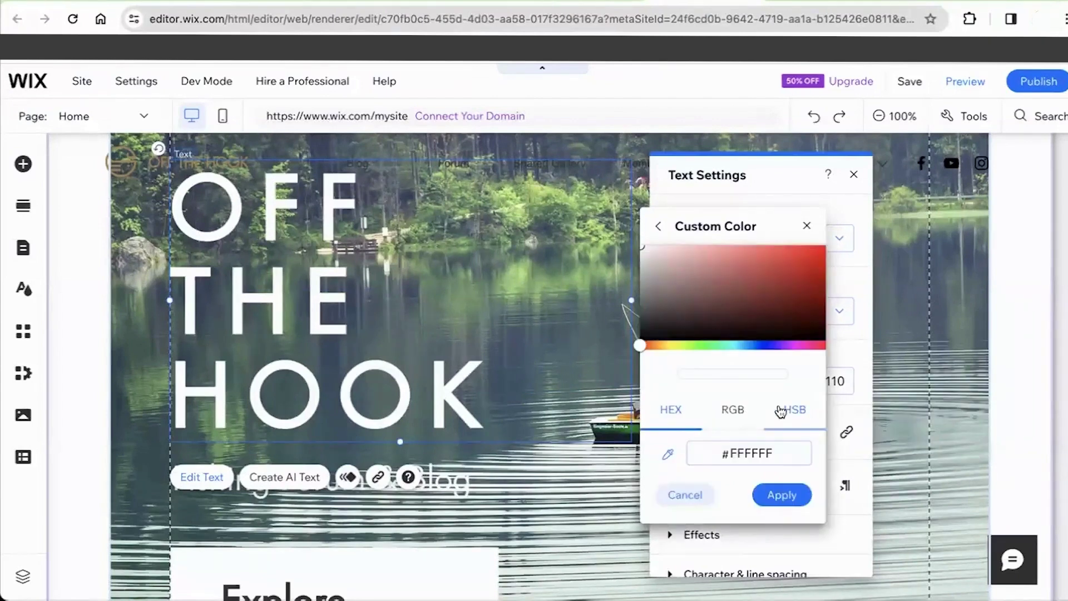
click(671, 345)
drag(674, 337, 643, 251)
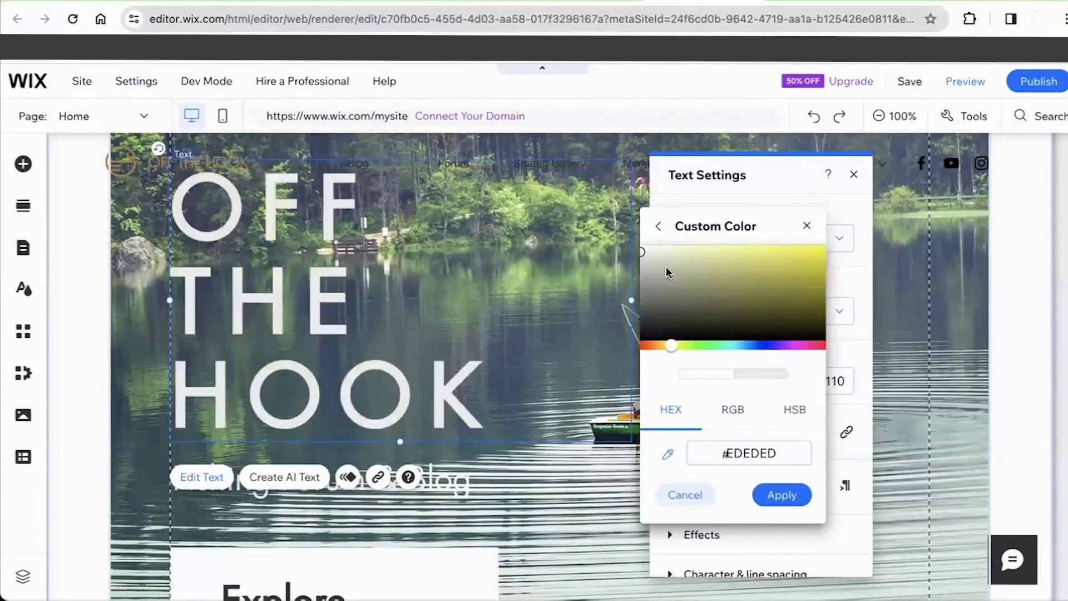
click(685, 497)
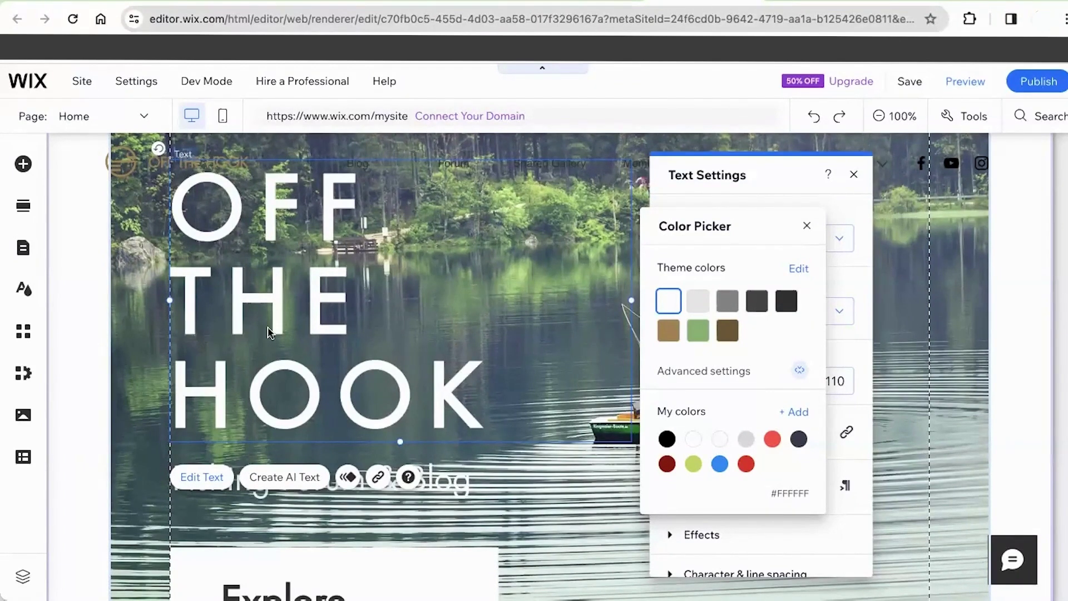
click(145, 412)
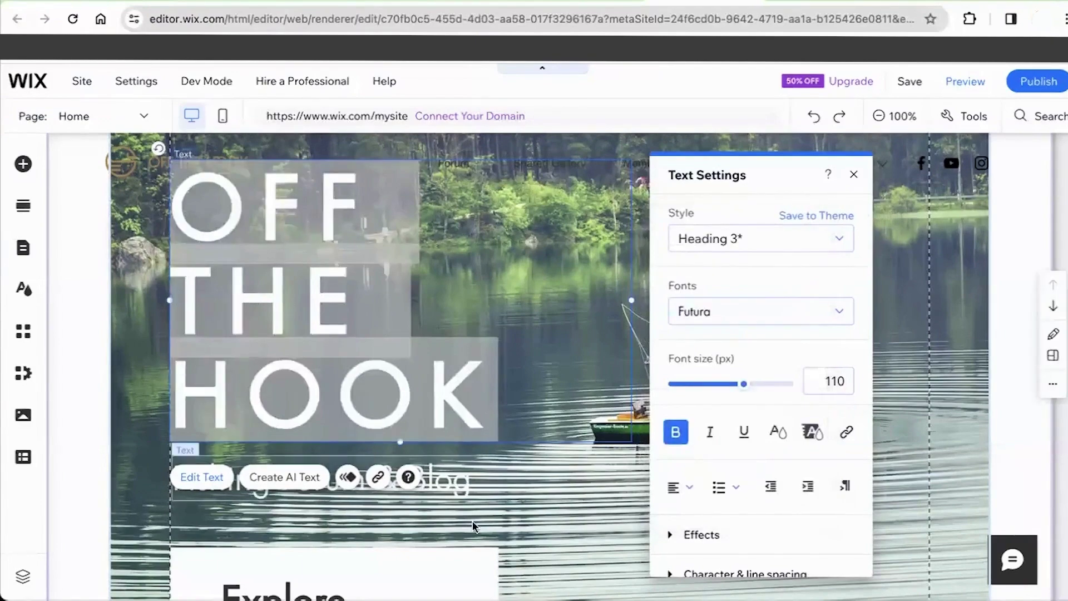
click(584, 525)
Step: Examine the Home page sections of the template, from the welcome strip through the forum and blog sections
scroll(583, 525, down, 6)
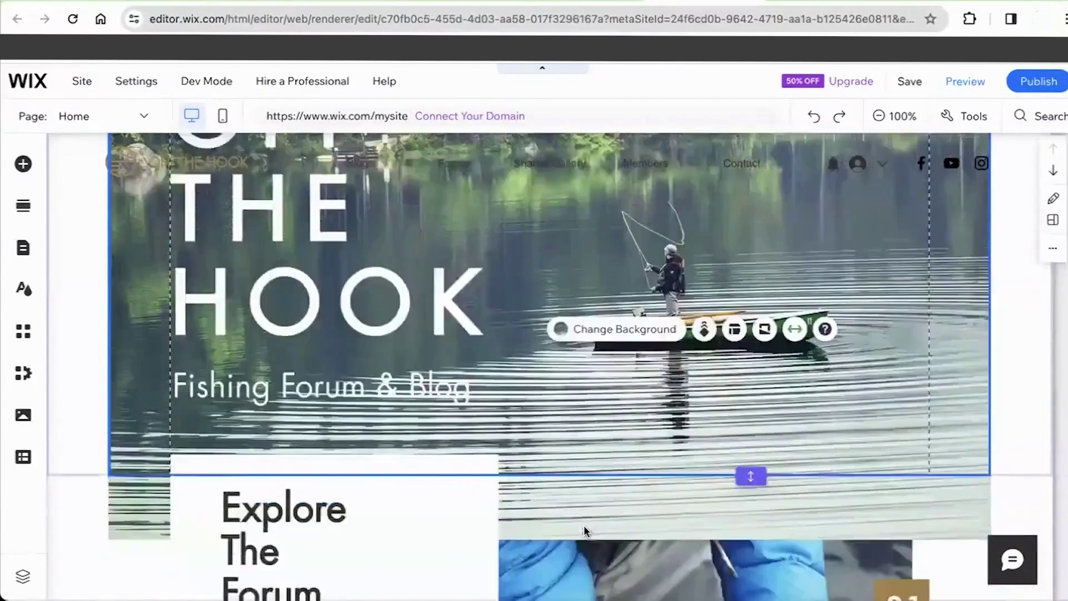
scroll(583, 526, up, 2)
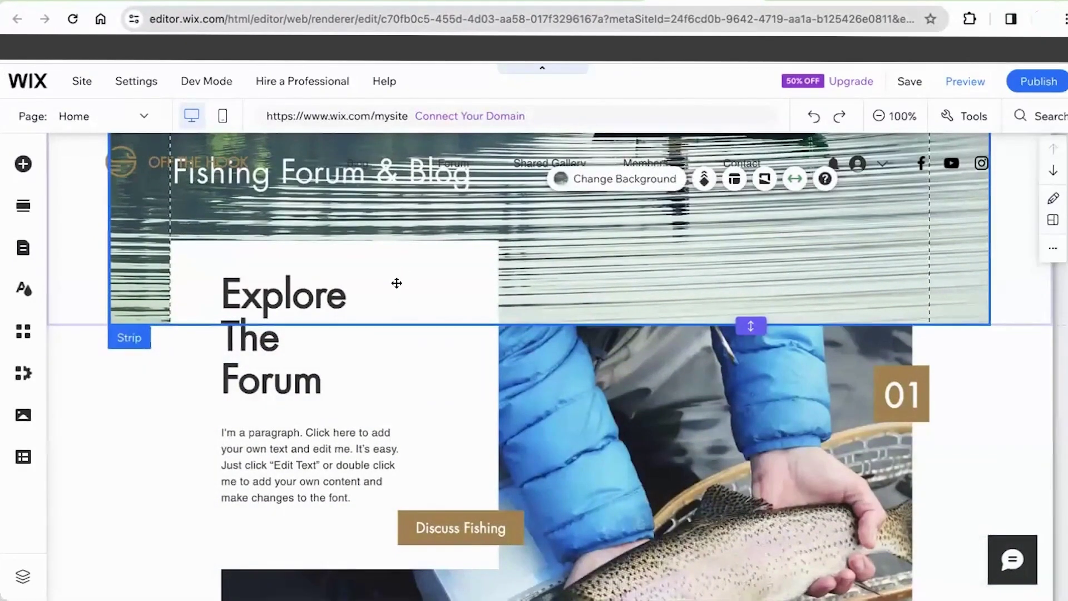
scroll(690, 422, down, 3)
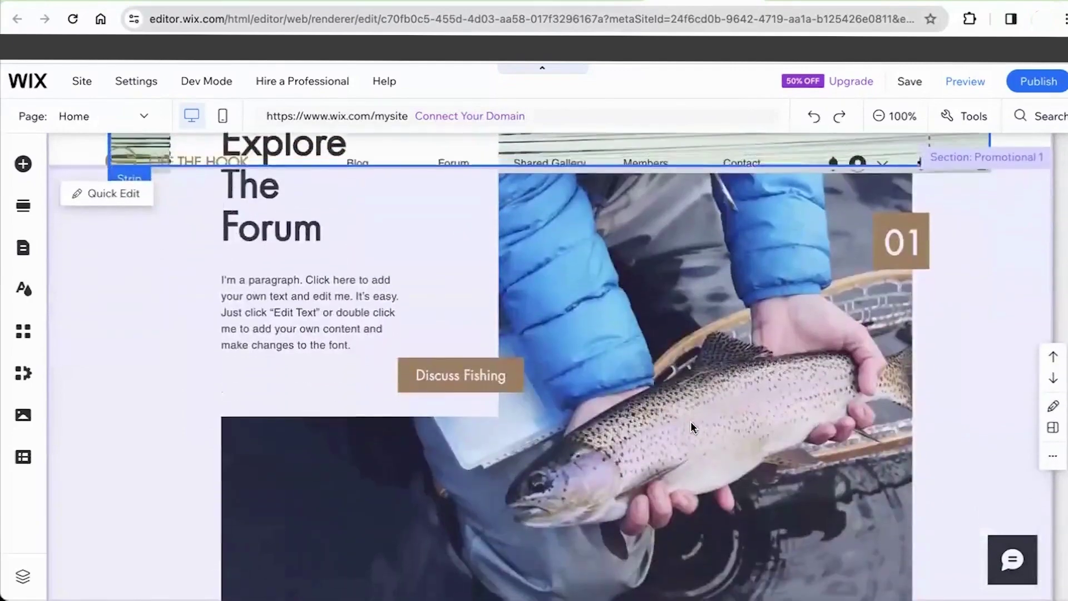
scroll(690, 422, down, 5)
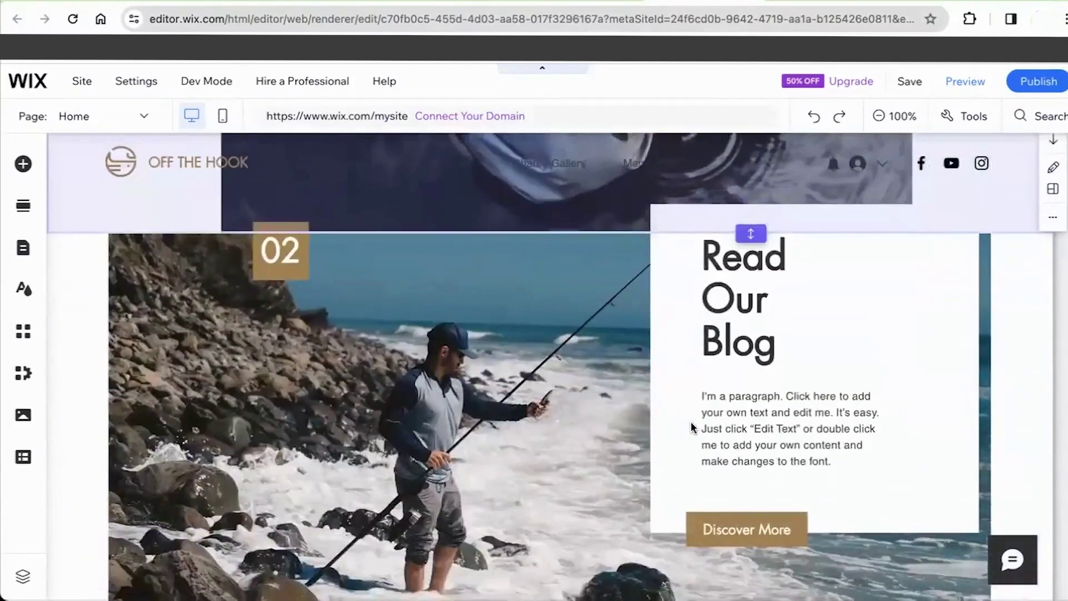
scroll(690, 426, down, 1)
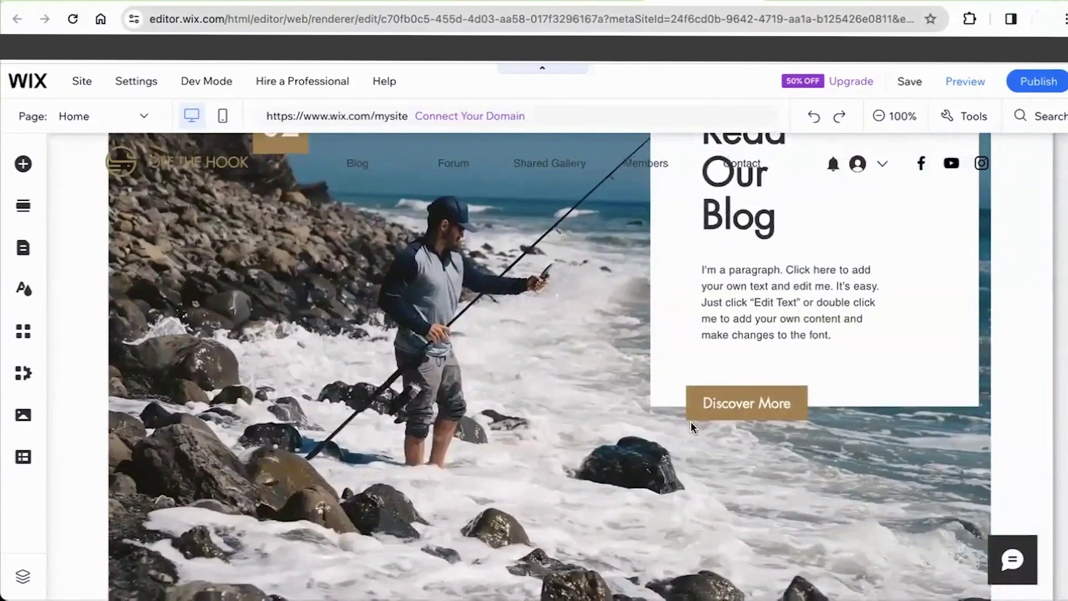
scroll(690, 422, down, 3)
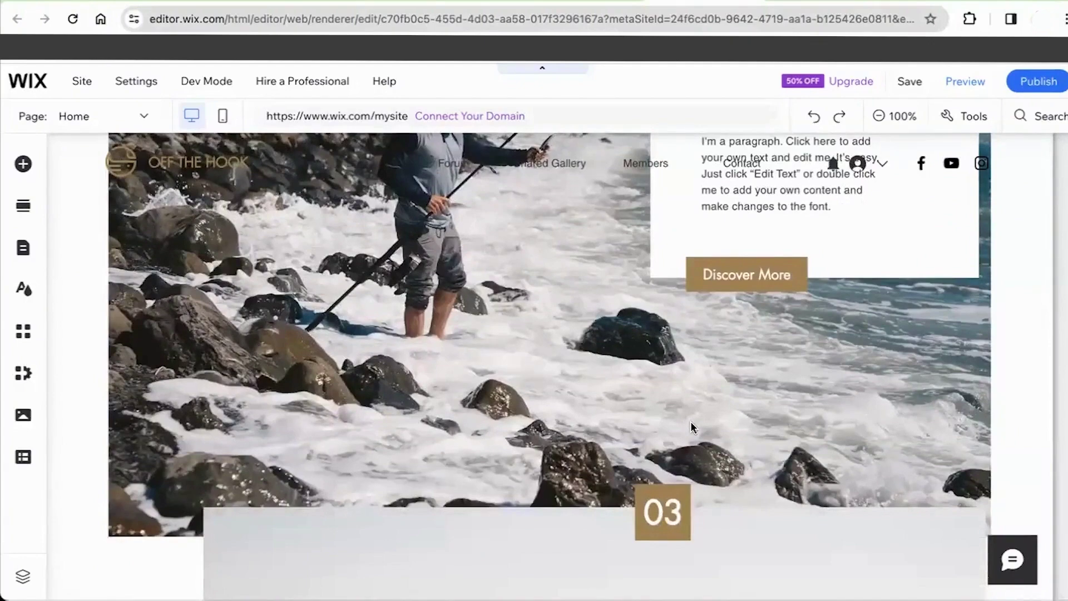
scroll(691, 422, up, 10)
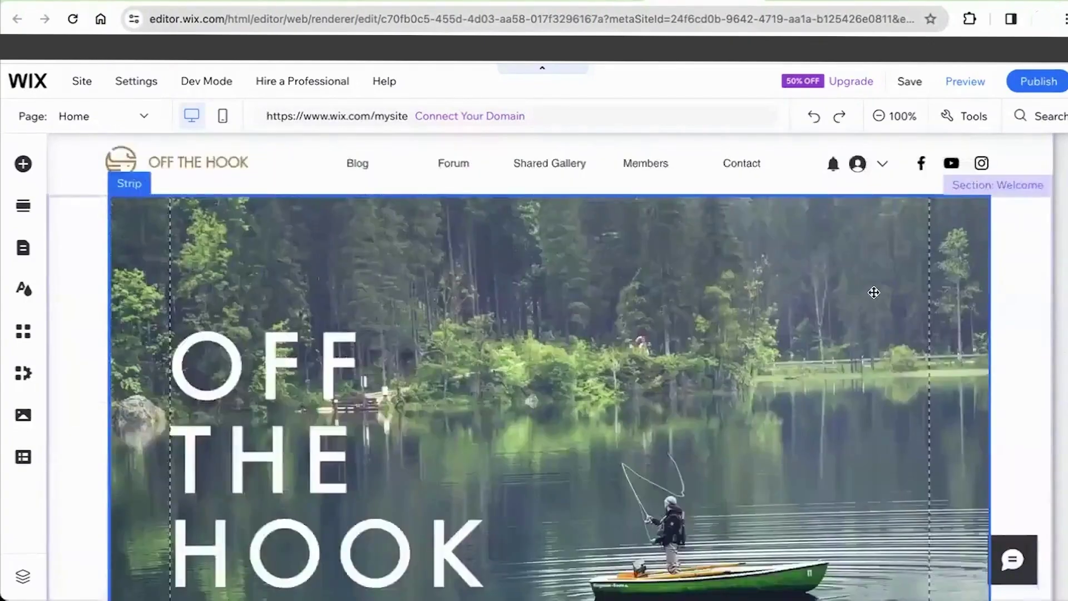
Step: Switch to the Unsplash website and look over its photos
mouse_move(1031, 250)
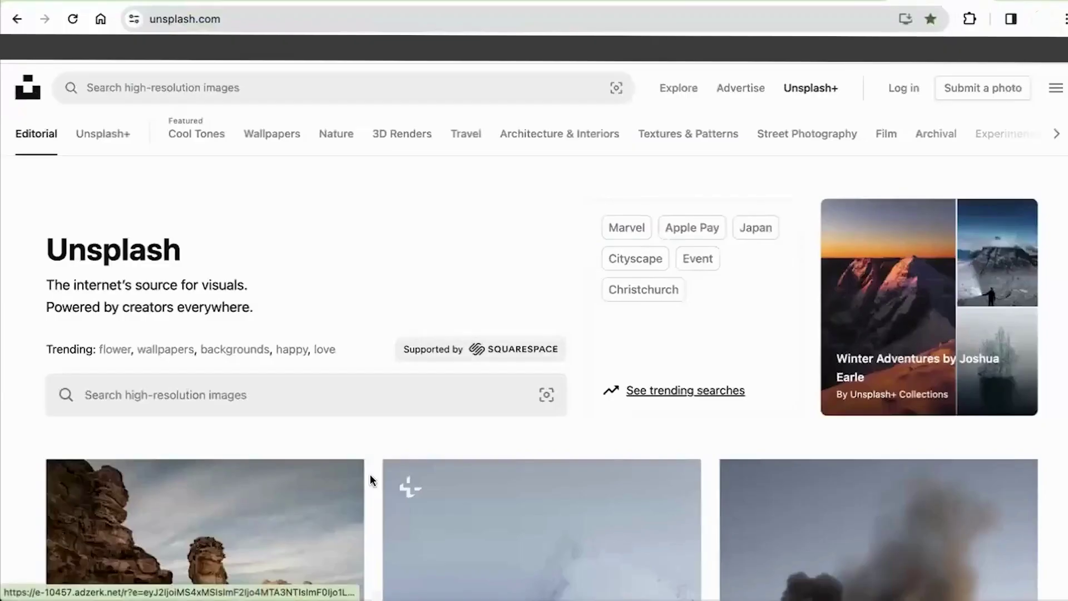
scroll(370, 474, down, 7)
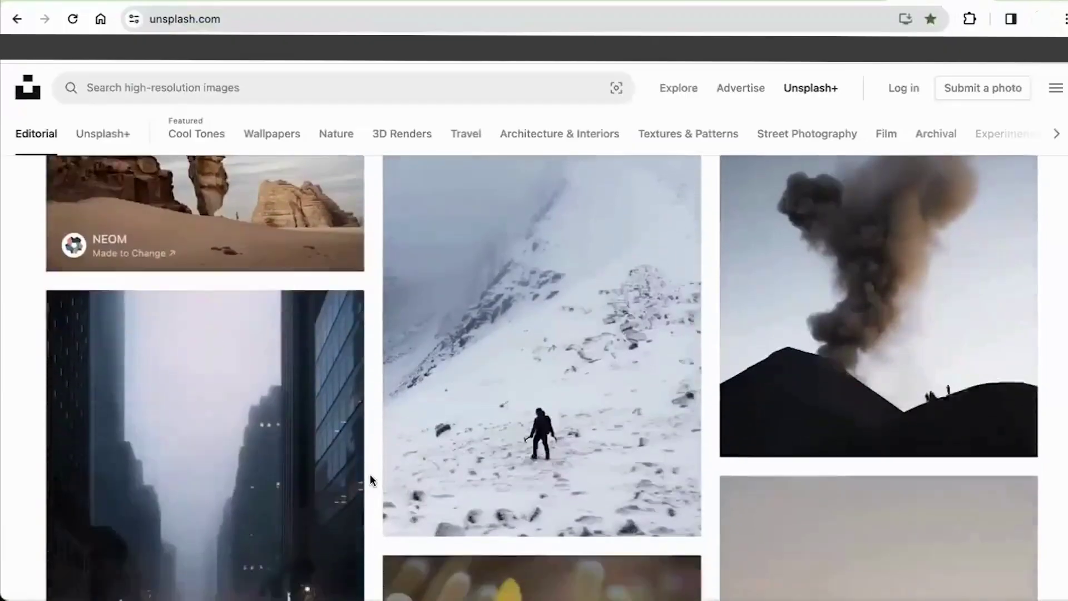
scroll(369, 479, down, 1)
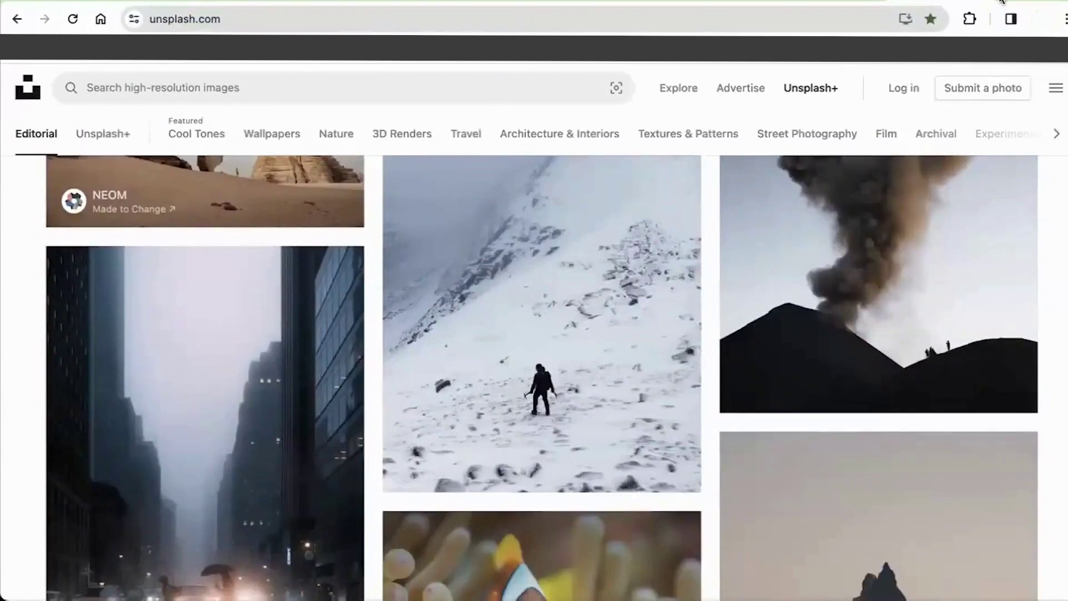
Step: Open pixabay.com in a new browser tab and browse its images
key(ctrl+t)
text(pixaba)
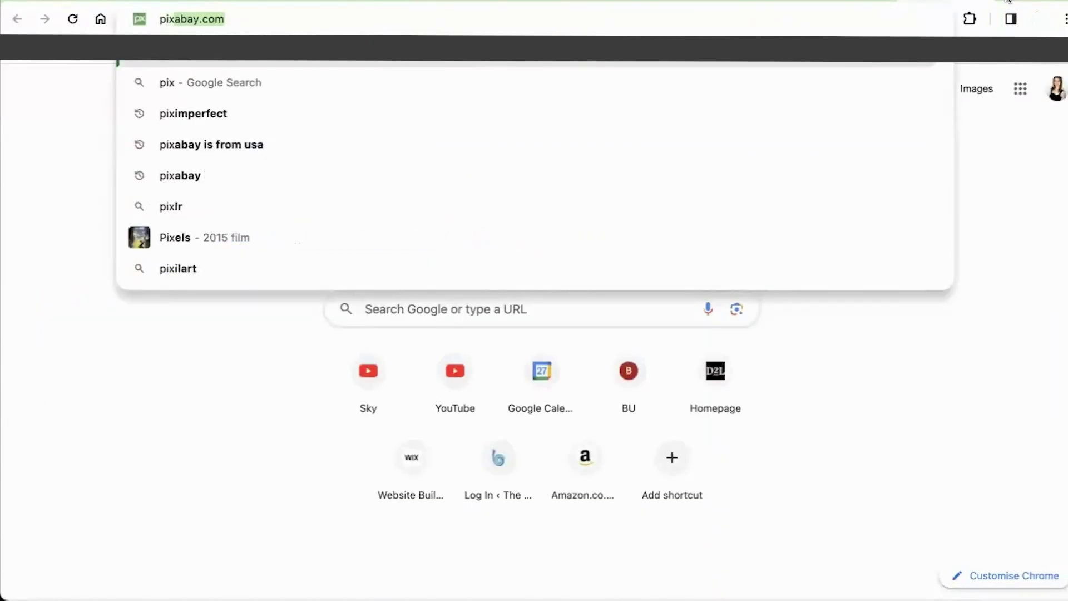
text(y)
key(Return)
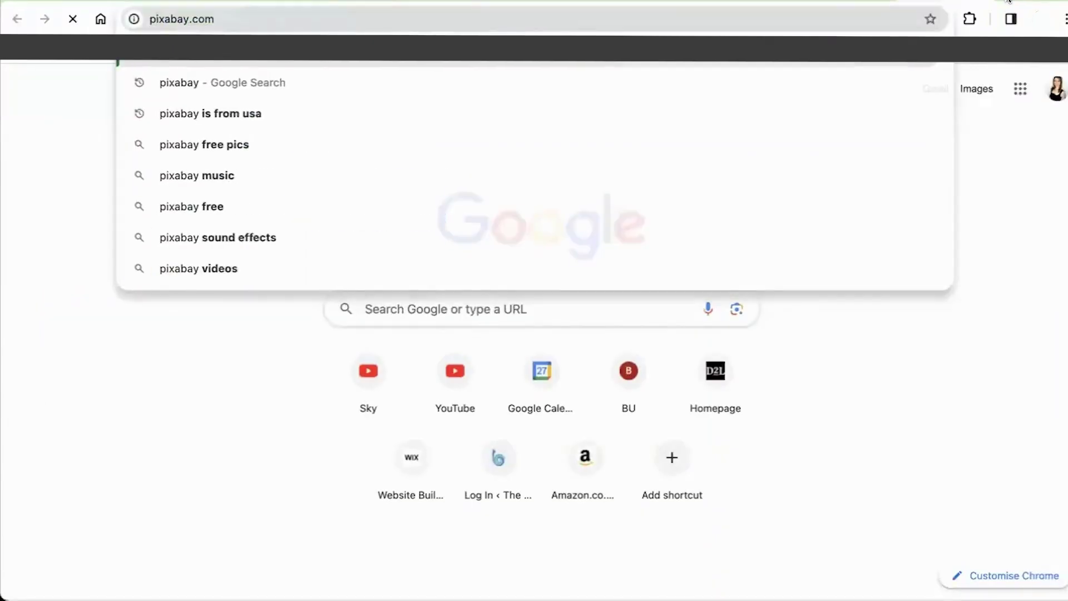
scroll(589, 380, down, 7)
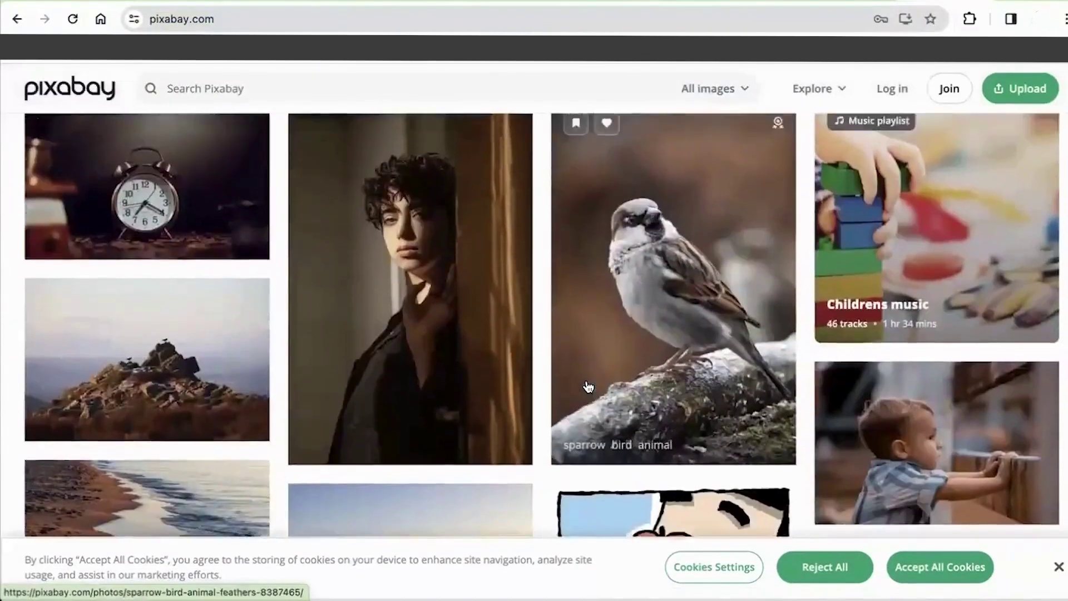
scroll(675, 275, up, 3)
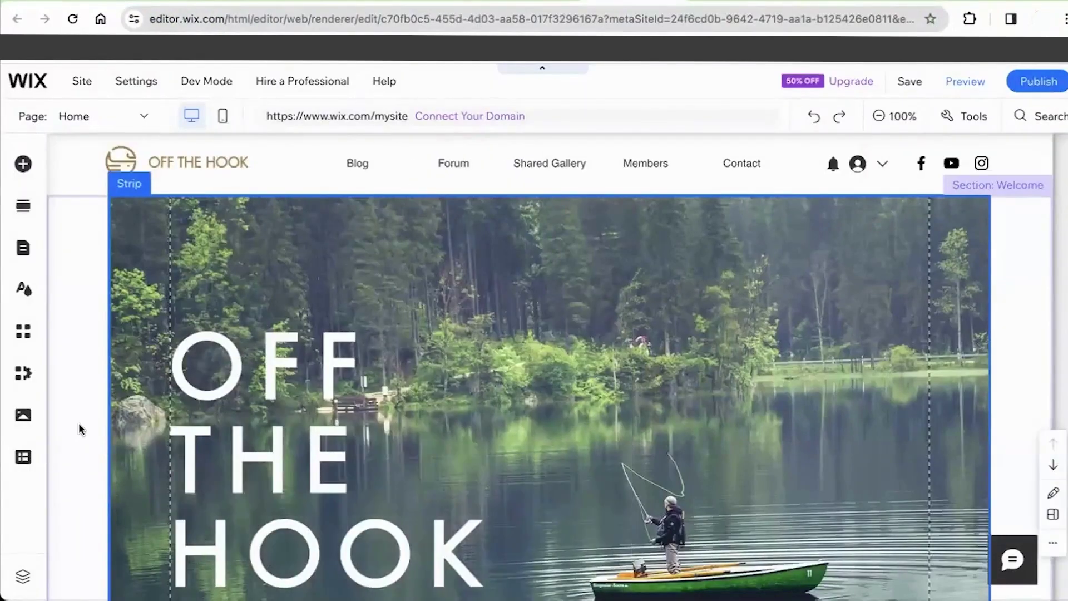
Step: Preview the desktop version of the site and look through its content
click(78, 429)
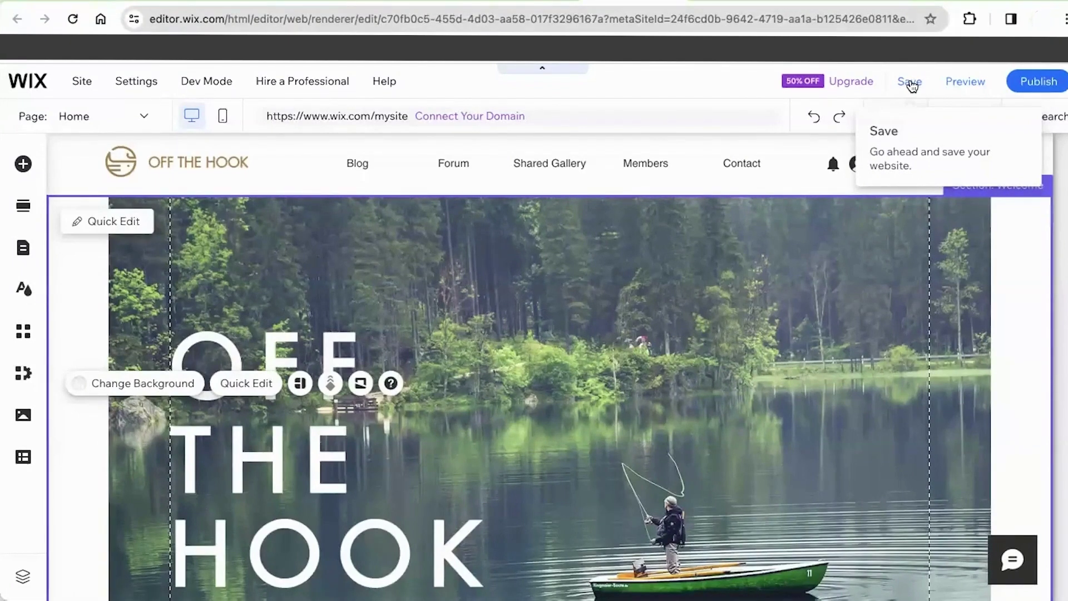
click(970, 84)
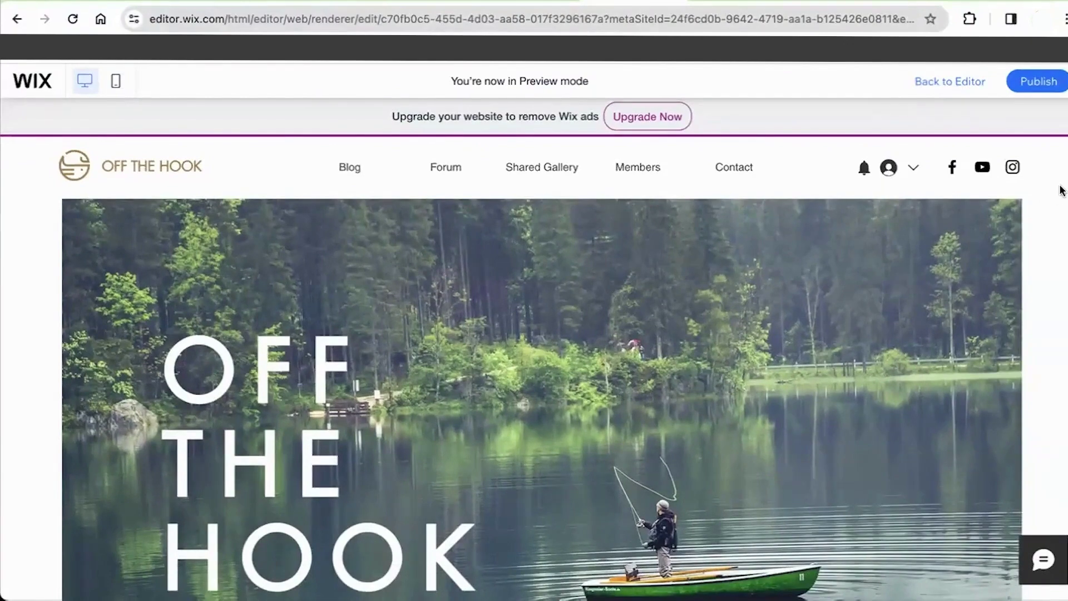
scroll(489, 469, down, 2)
scroll(490, 469, down, 15)
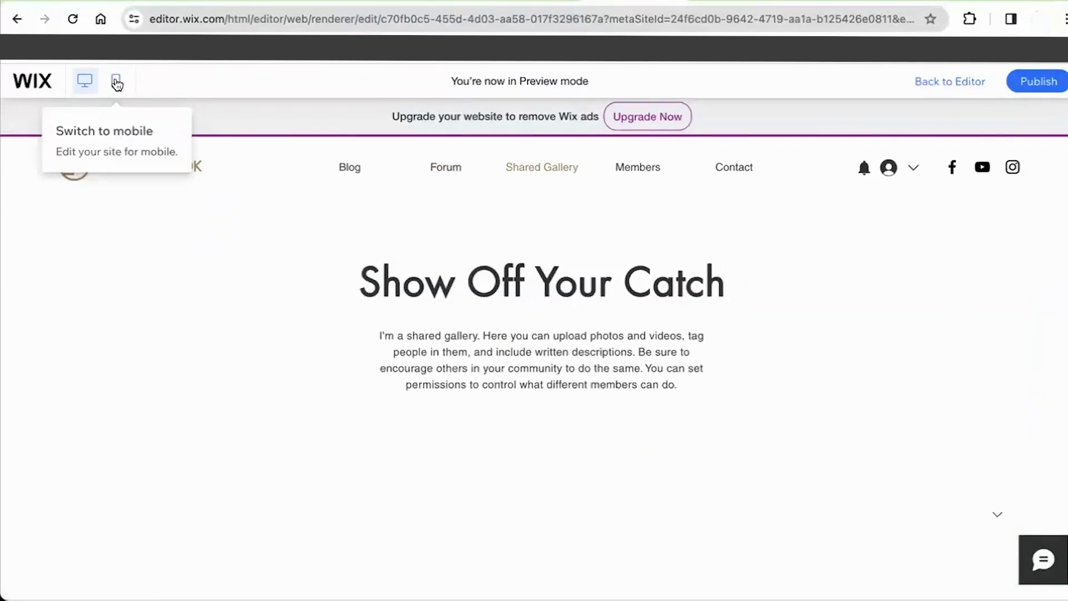
Step: Check the Shared Gallery page and its navigation menu in mobile preview, and return to the editor from desktop view
click(117, 84)
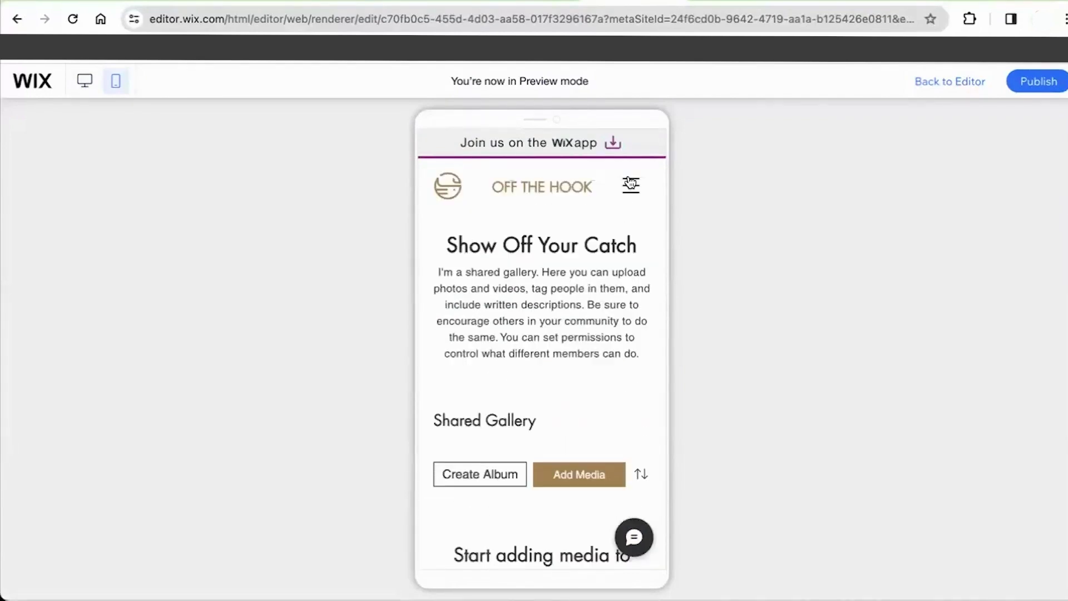
click(630, 182)
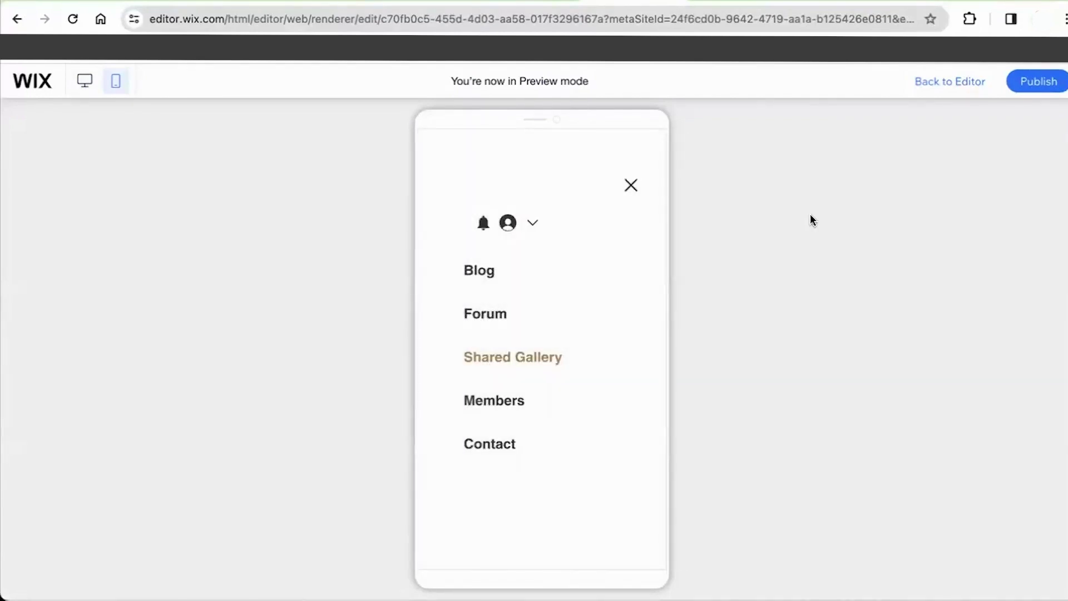
click(632, 186)
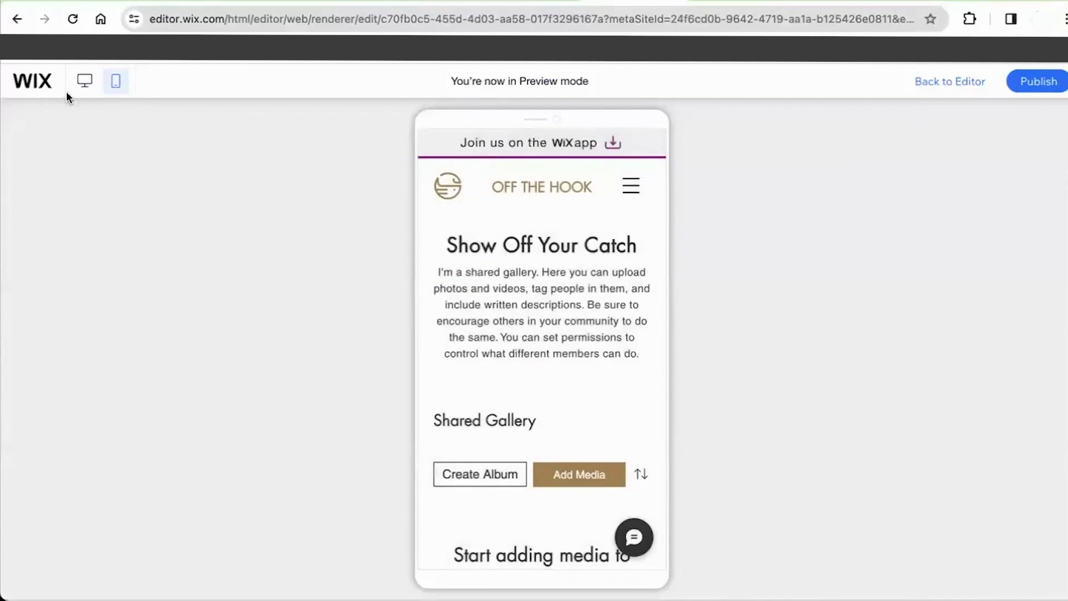
click(83, 82)
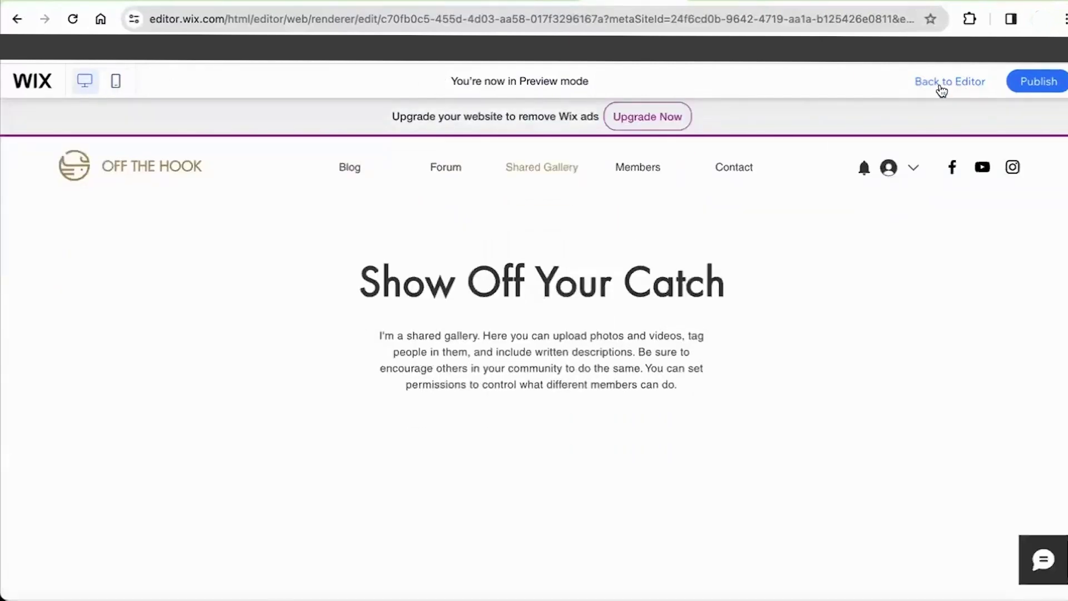
click(941, 86)
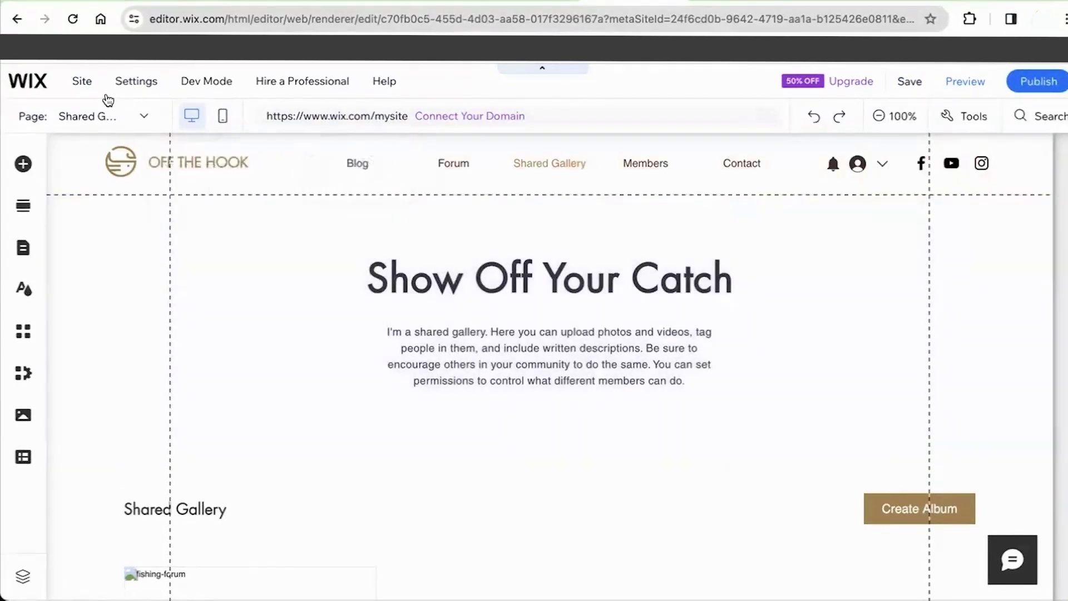
Step: Save the site under its free Wix address ending in "marketing"
click(77, 81)
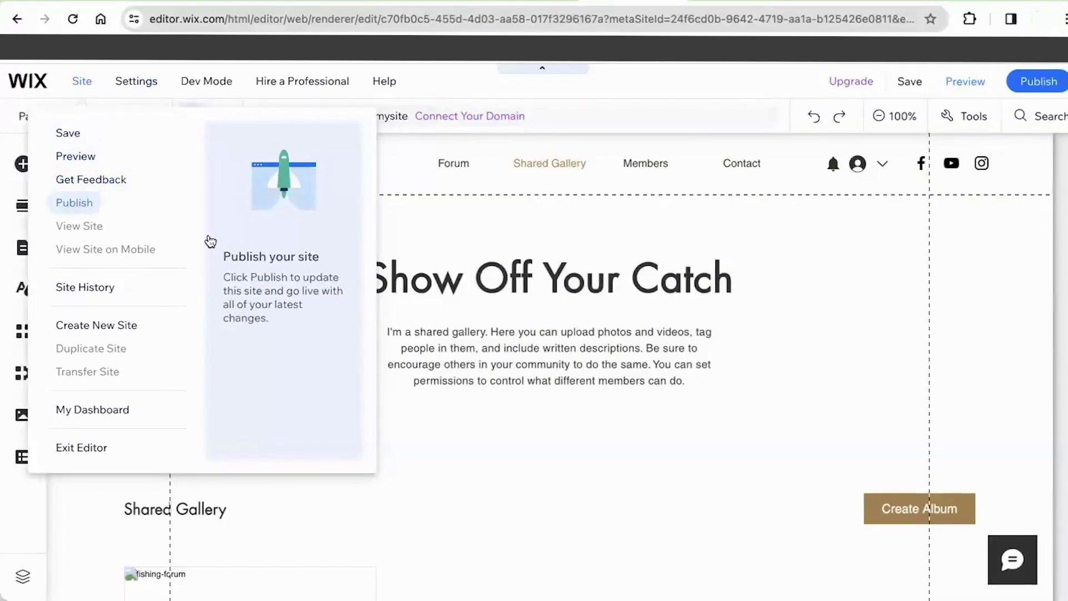
click(101, 418)
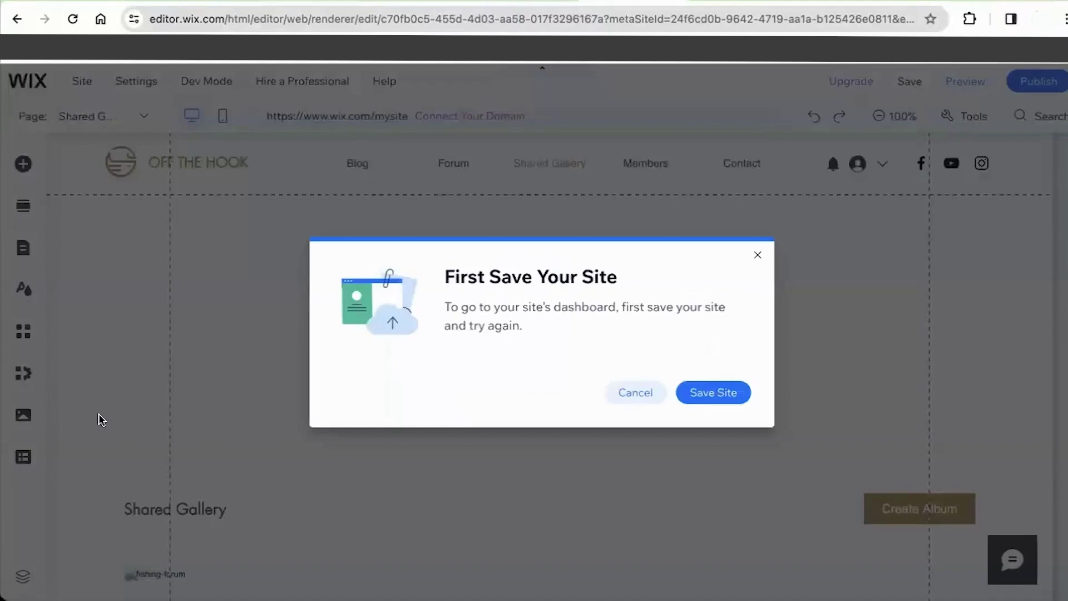
click(727, 396)
click(717, 473)
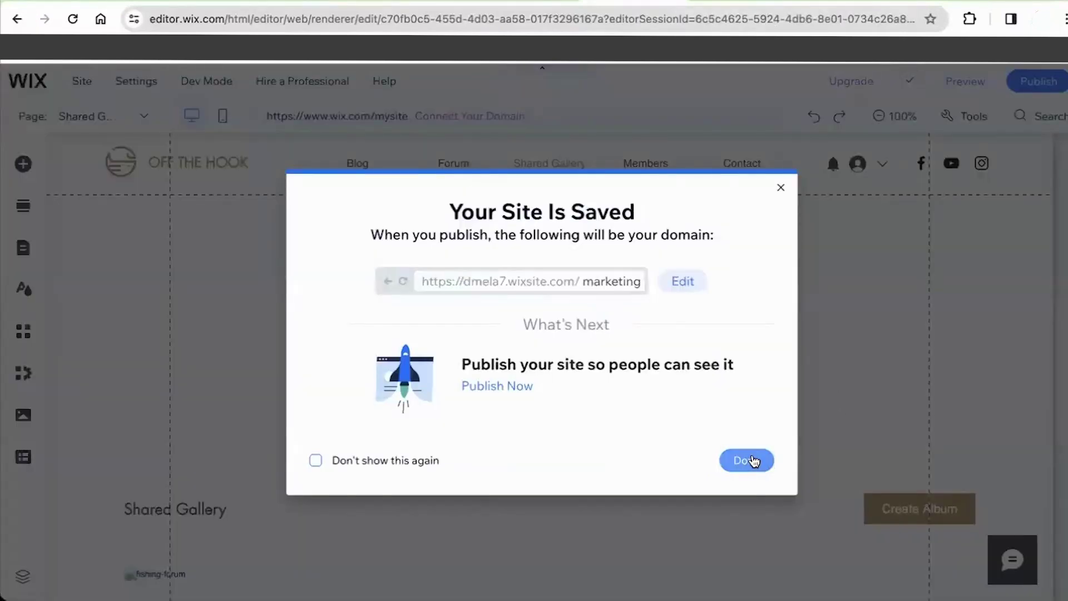
click(754, 461)
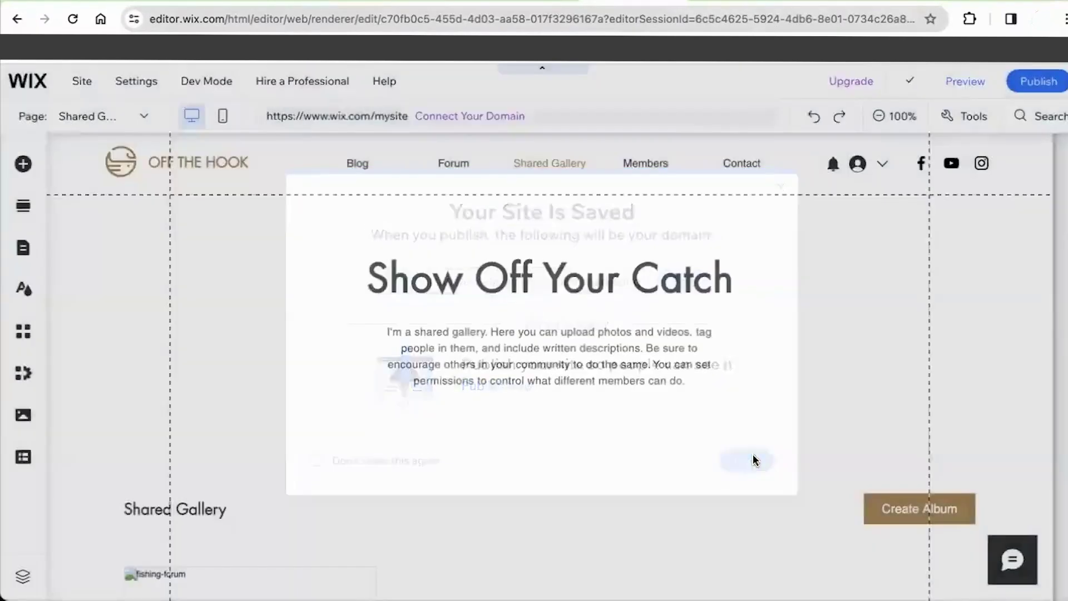
Step: Go to the site's dashboard, dismiss the sale offer and view the Blog Overview page
mouse_move(86, 80)
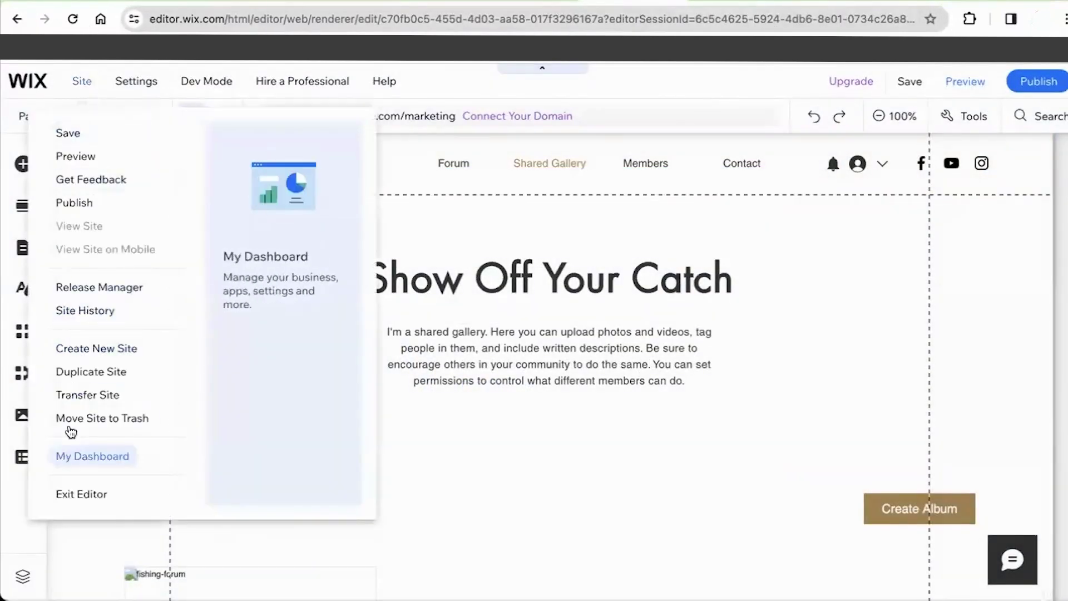
click(78, 465)
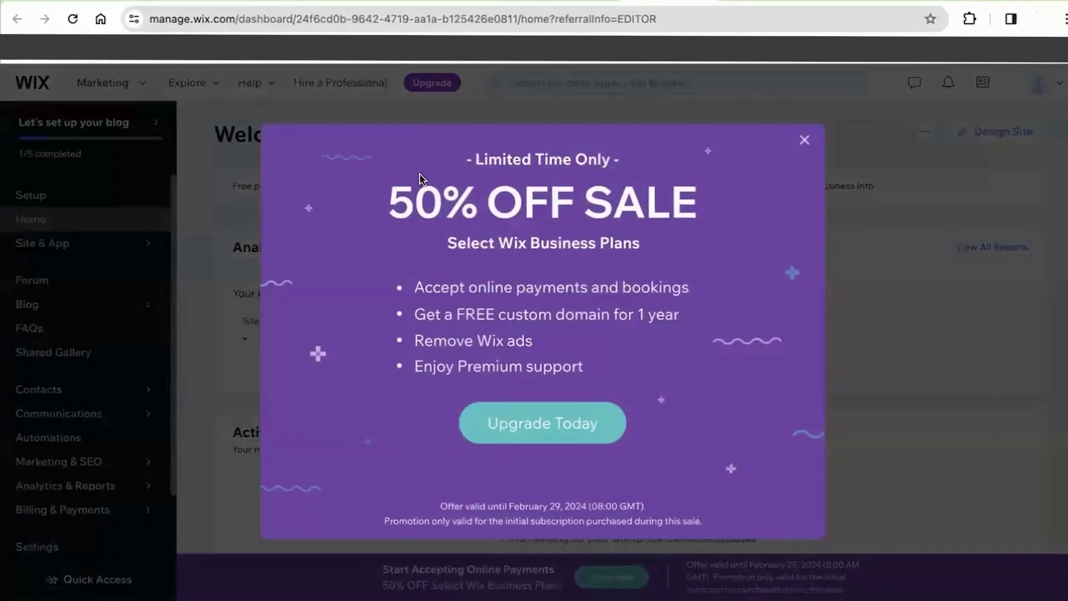
click(810, 143)
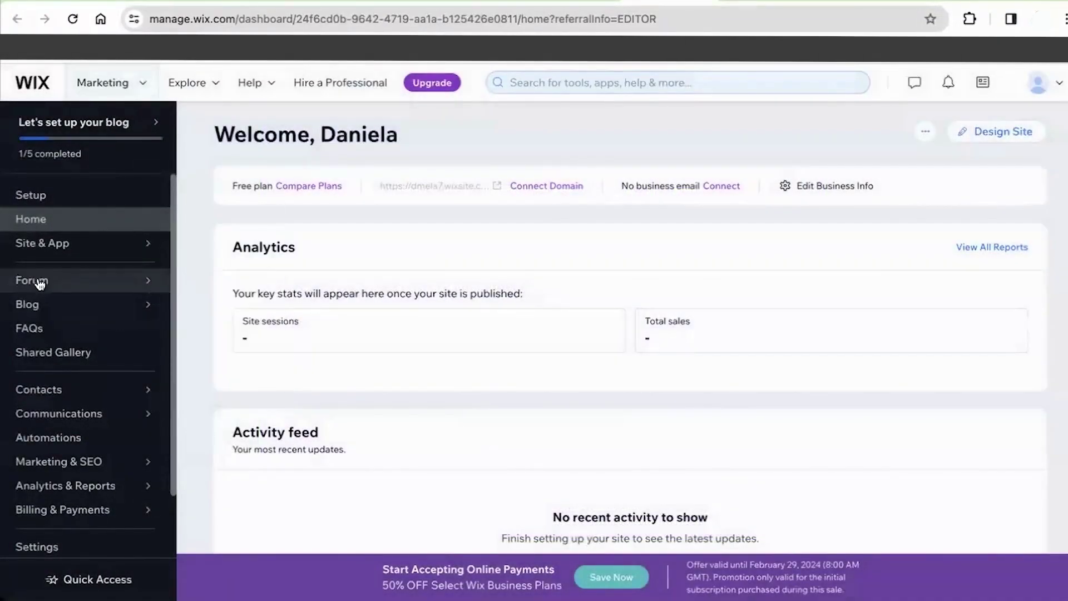
click(63, 309)
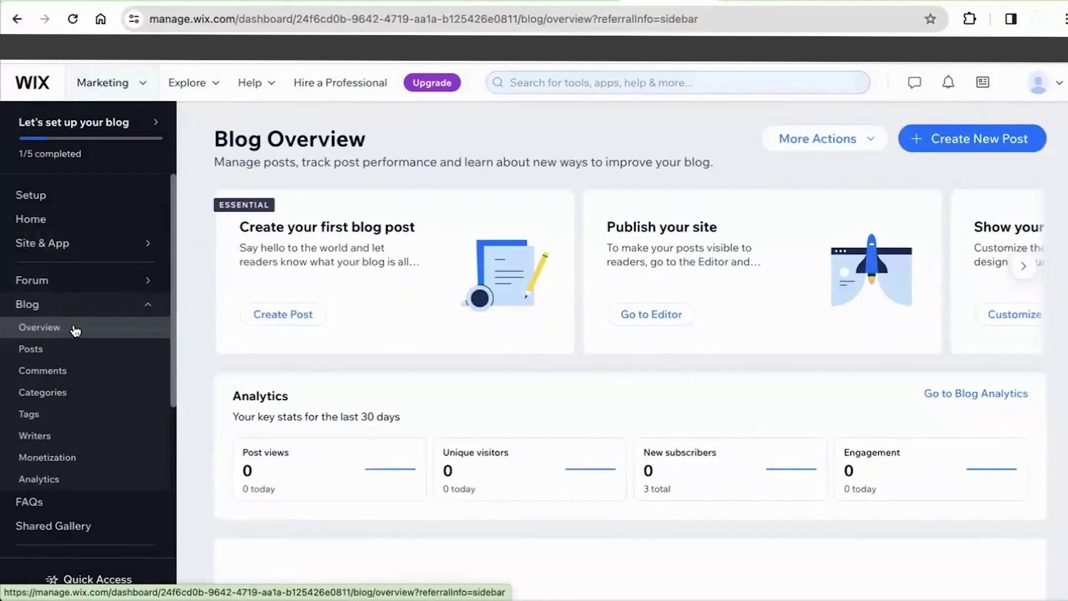
Step: Open the dashboard's Website Settings and examine the site name, favicon, general social image and Facebook username sections
scroll(75, 329, down, 5)
click(58, 482)
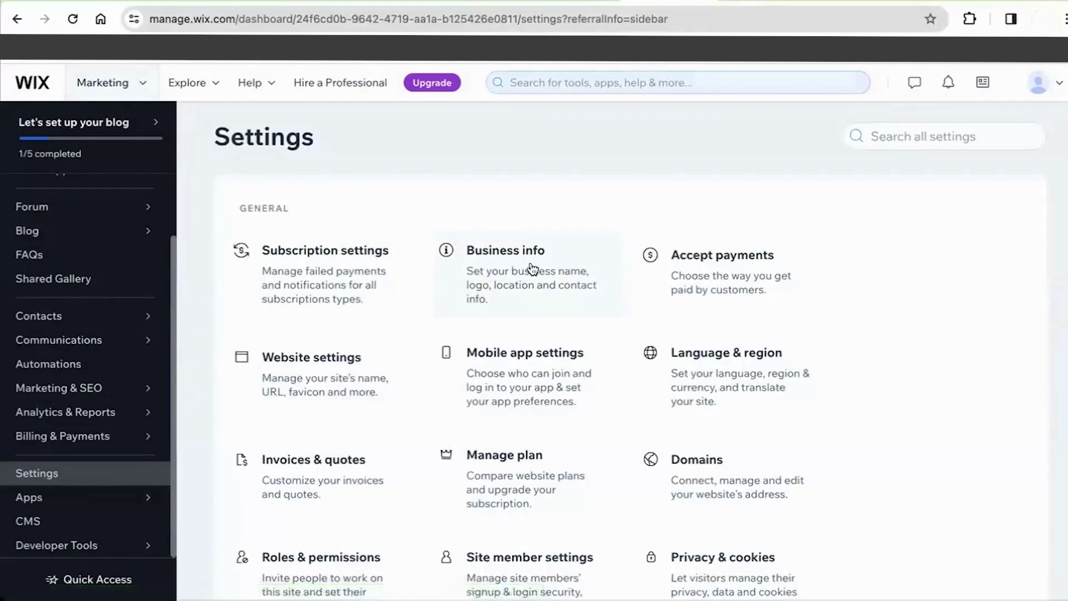
click(343, 374)
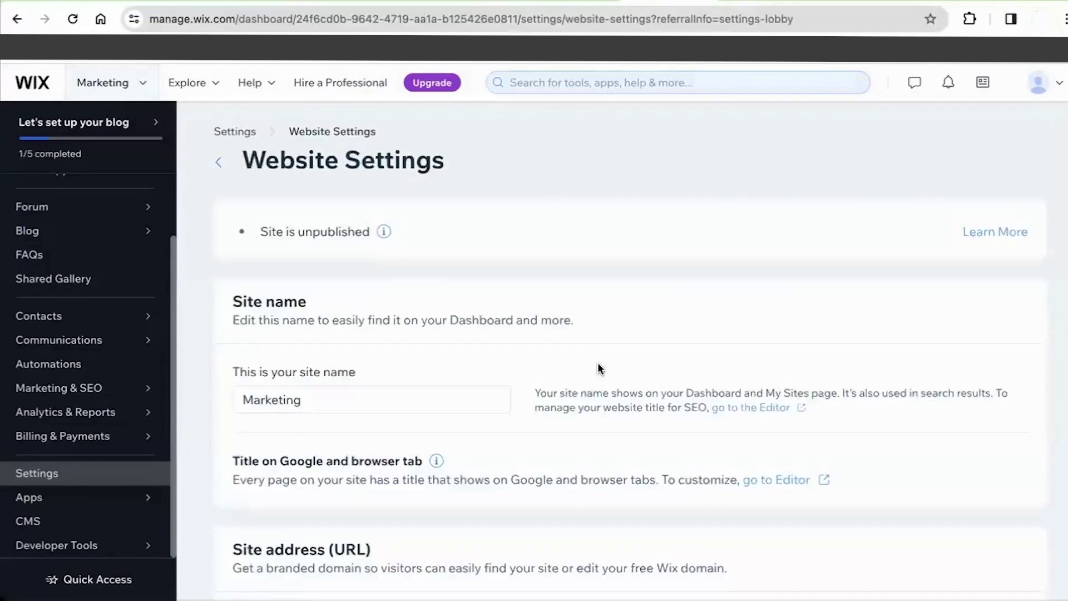
scroll(274, 213, down, 10)
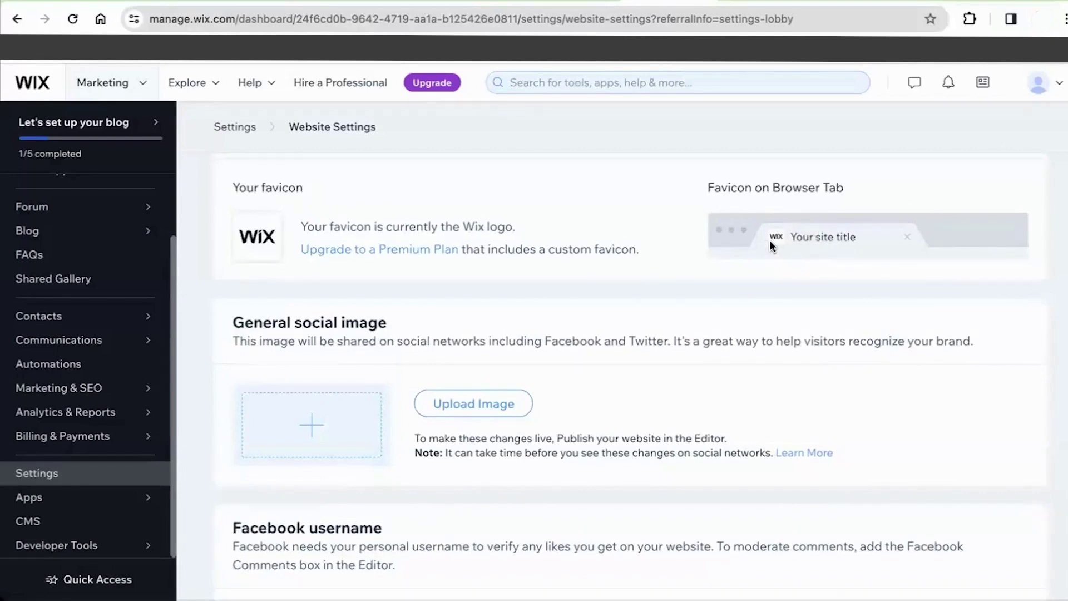
scroll(594, 400, down, 7)
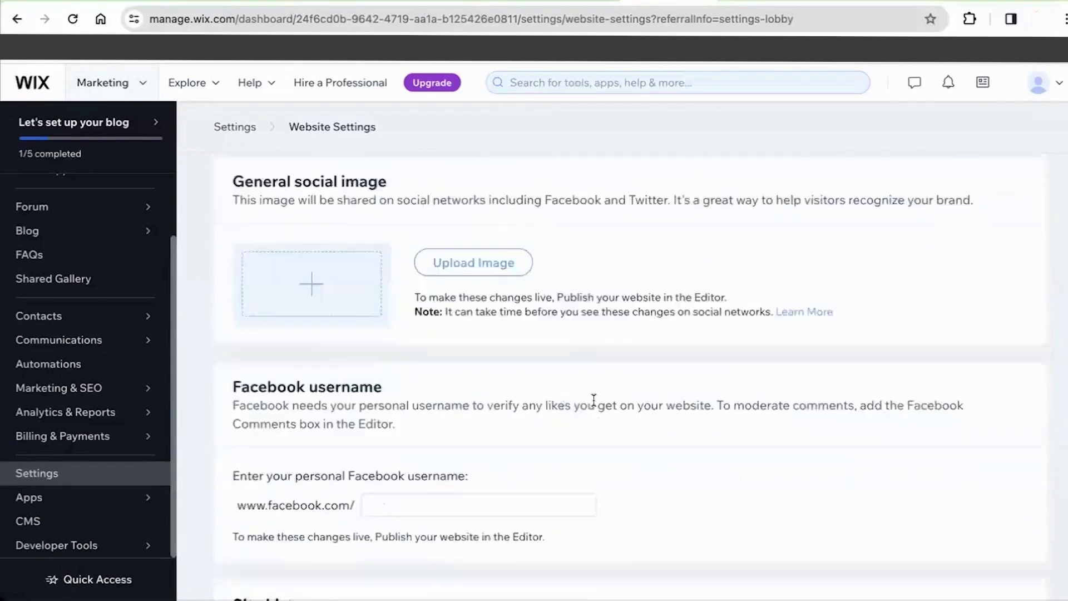
scroll(577, 445, up, 4)
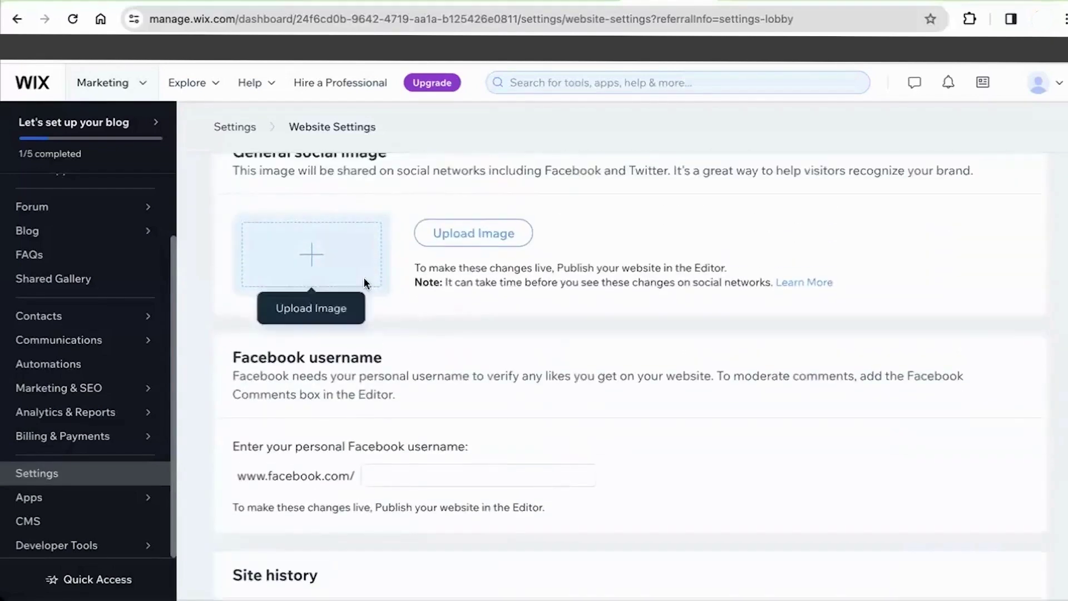
scroll(653, 505, down, 1)
scroll(652, 504, up, 10)
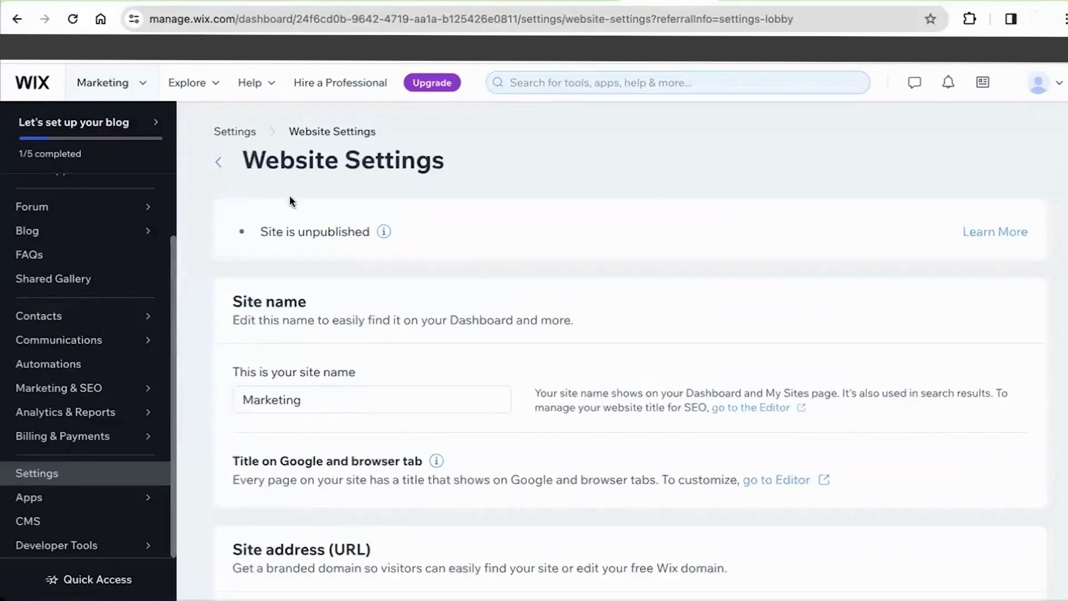
Step: View the dashboard's blog setup checklist and return to the site editor
mouse_move(76, 210)
scroll(76, 209, up, 2)
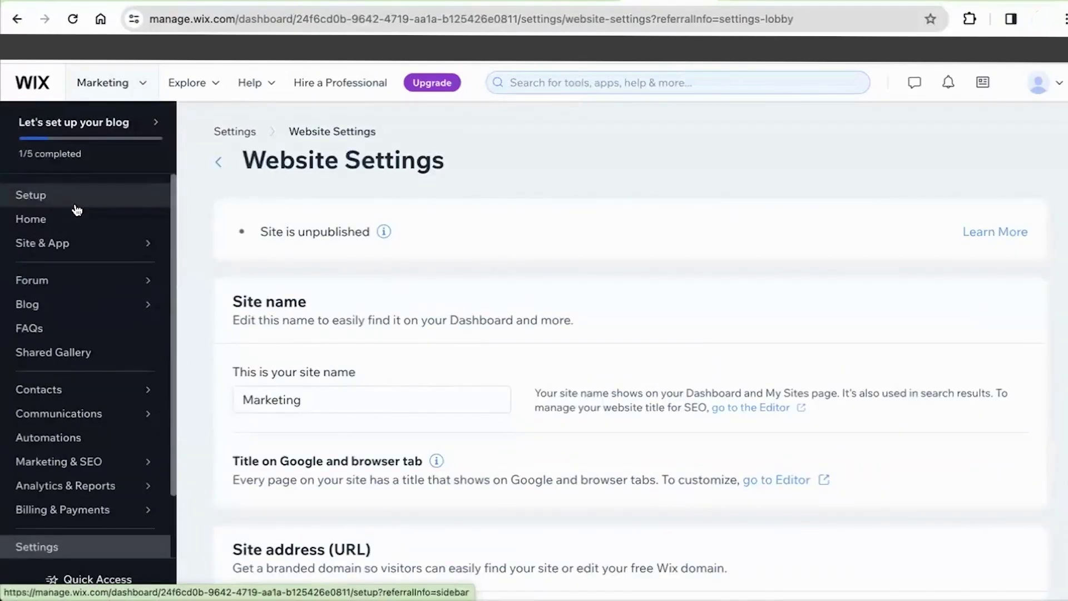
click(84, 204)
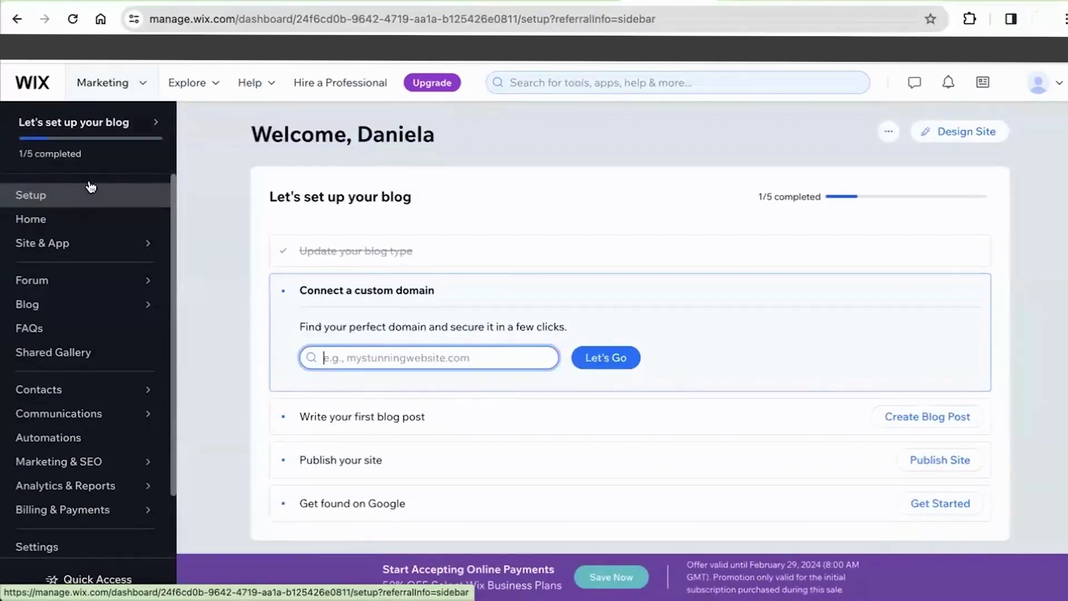
click(968, 138)
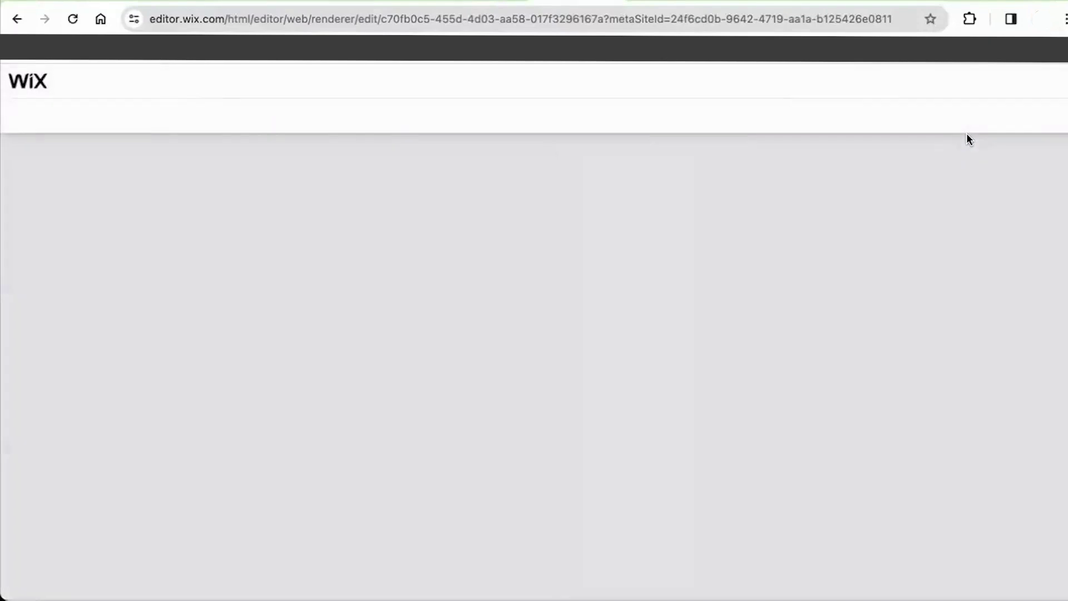
Step: Start adding a section on the Home page between the Stay In Touch contact form and the Instagram section
mouse_move(390, 90)
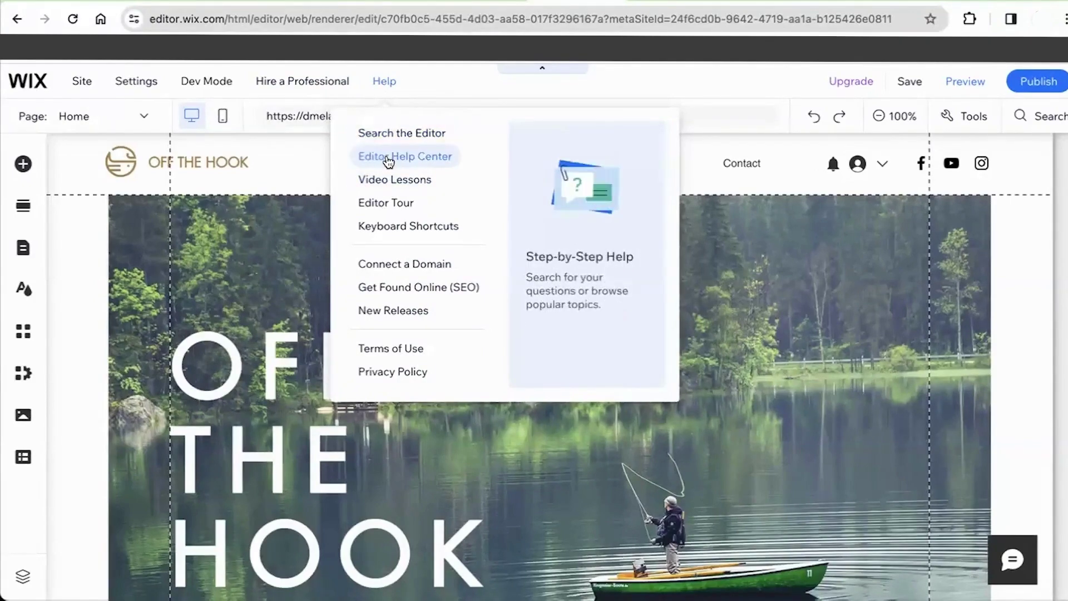
scroll(292, 333, down, 6)
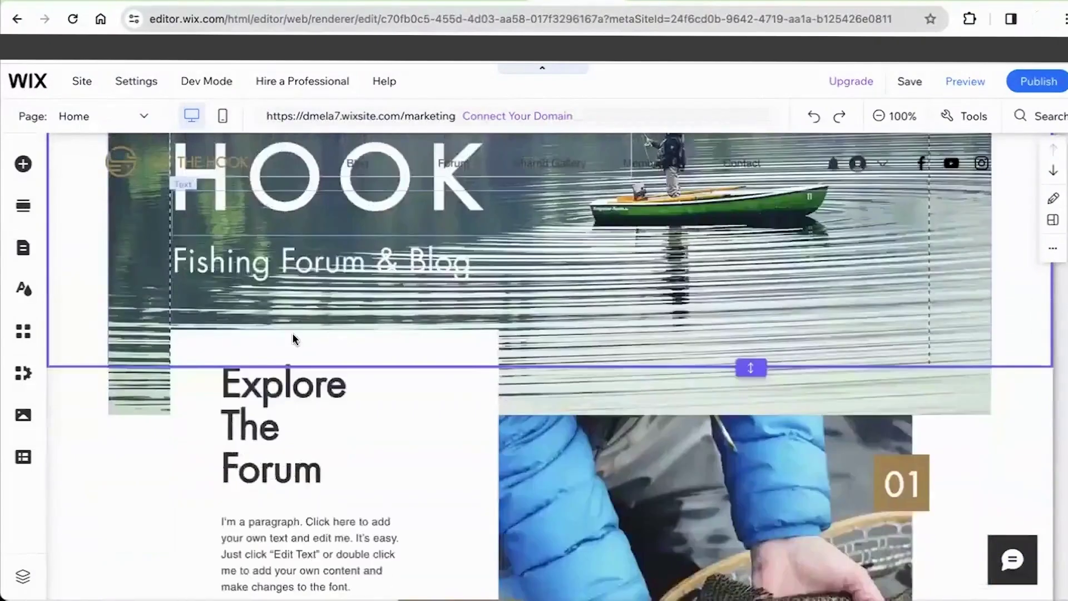
scroll(294, 336, down, 10)
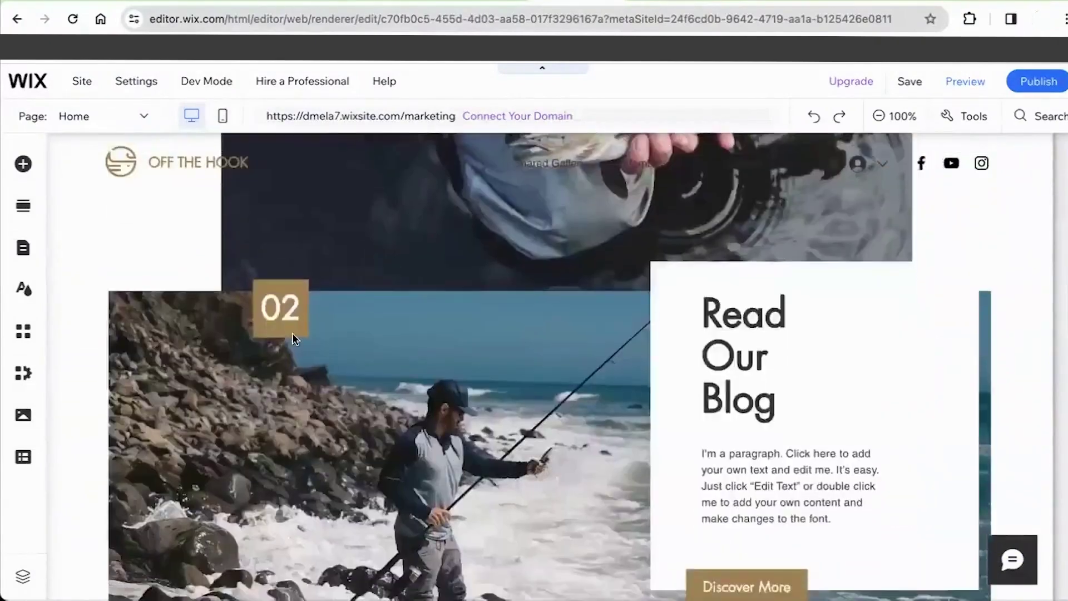
scroll(292, 332, down, 8)
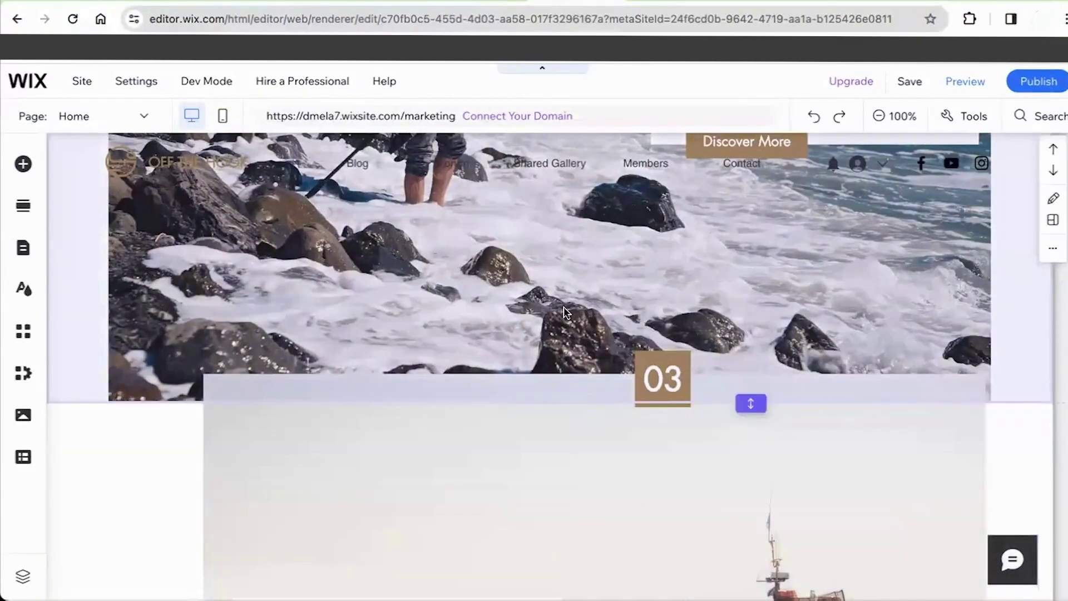
scroll(510, 282, down, 4)
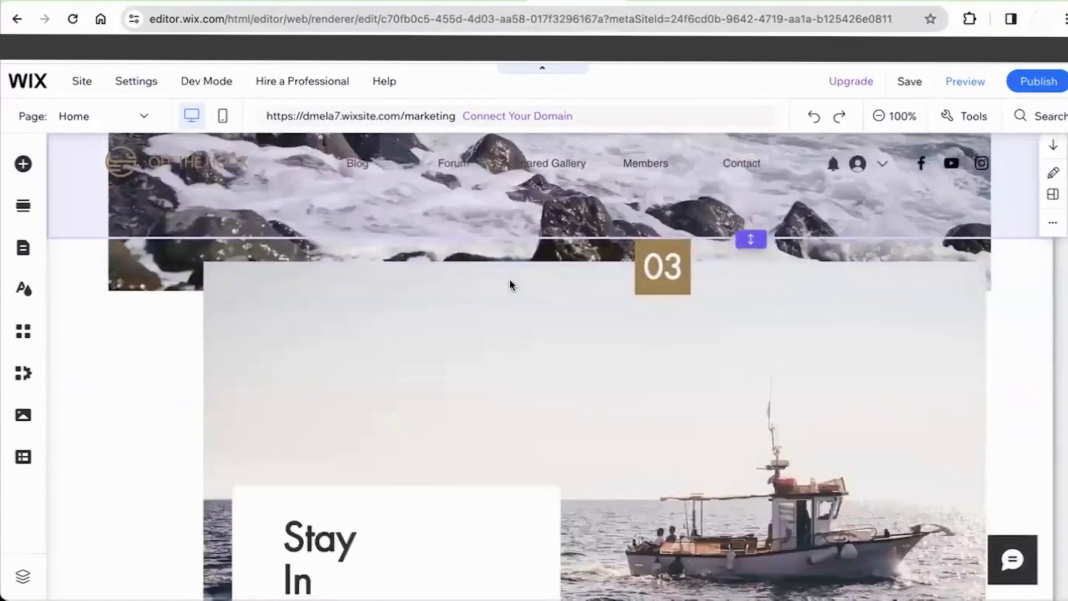
scroll(509, 284, down, 10)
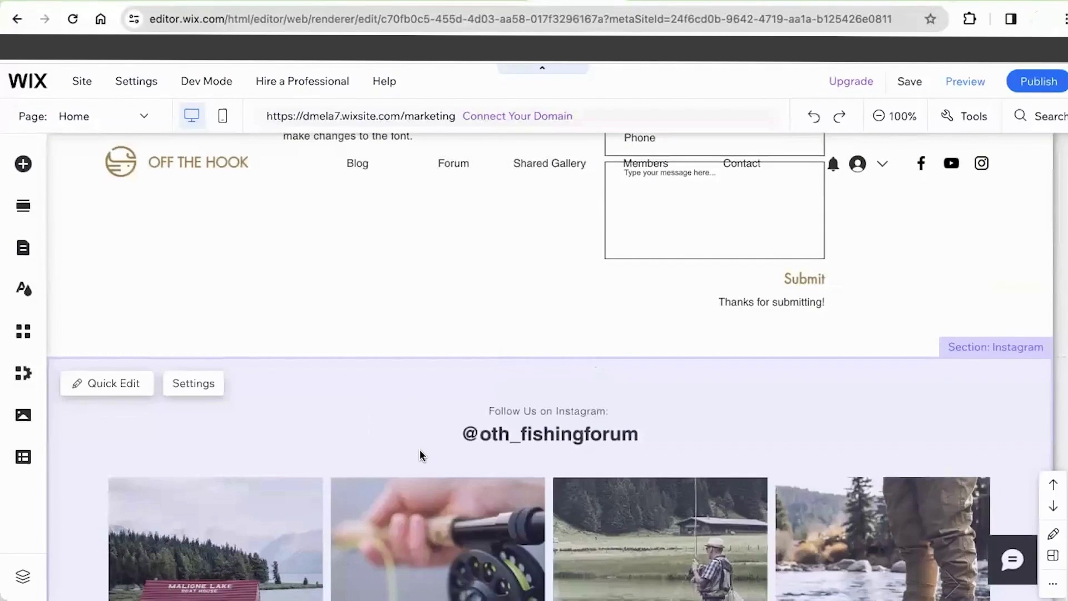
mouse_move(506, 362)
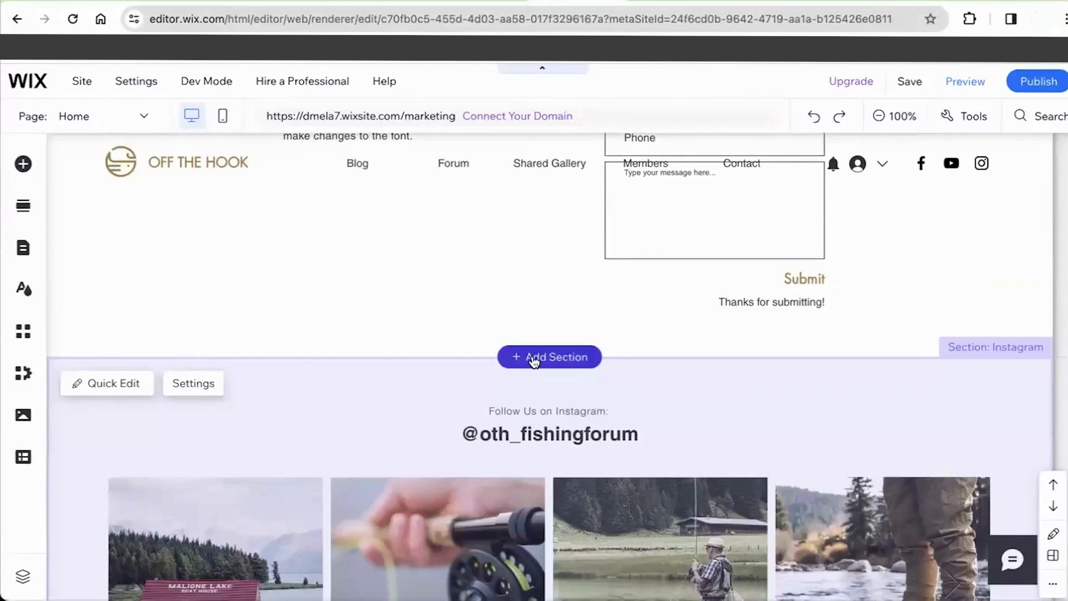
click(531, 356)
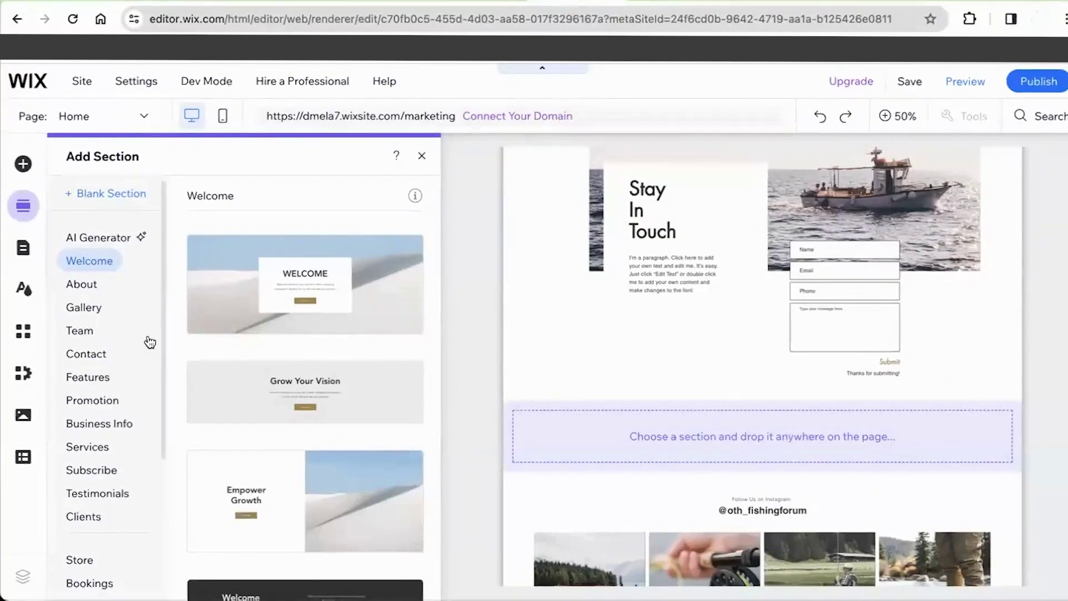
Step: Insert the Our Collection section from the Gallery designs and close the section picker
scroll(116, 433, down, 1)
scroll(117, 434, down, 1)
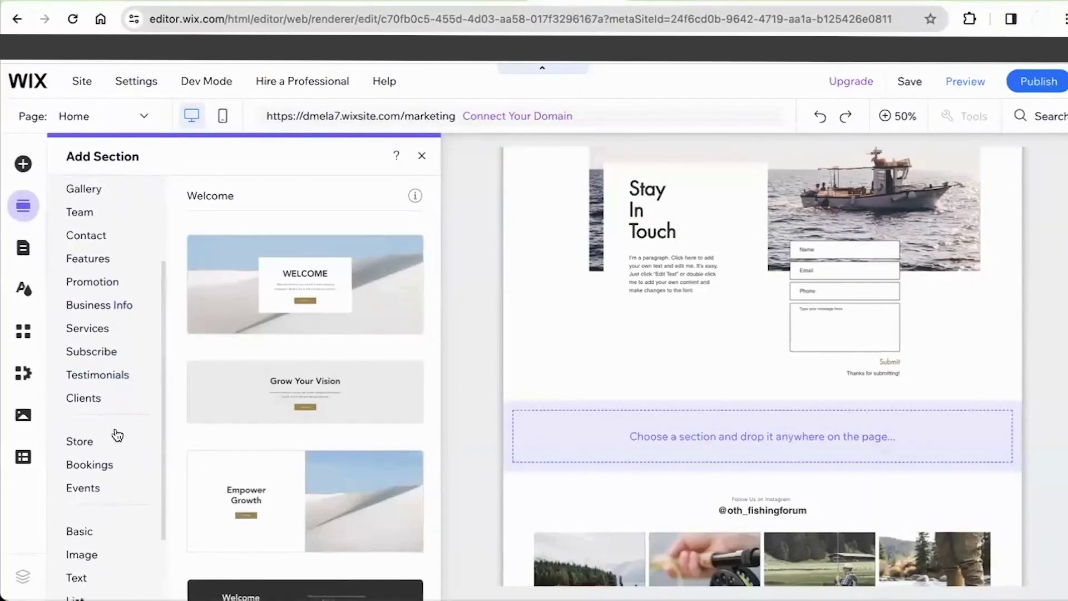
scroll(116, 434, down, 2)
scroll(114, 435, up, 3)
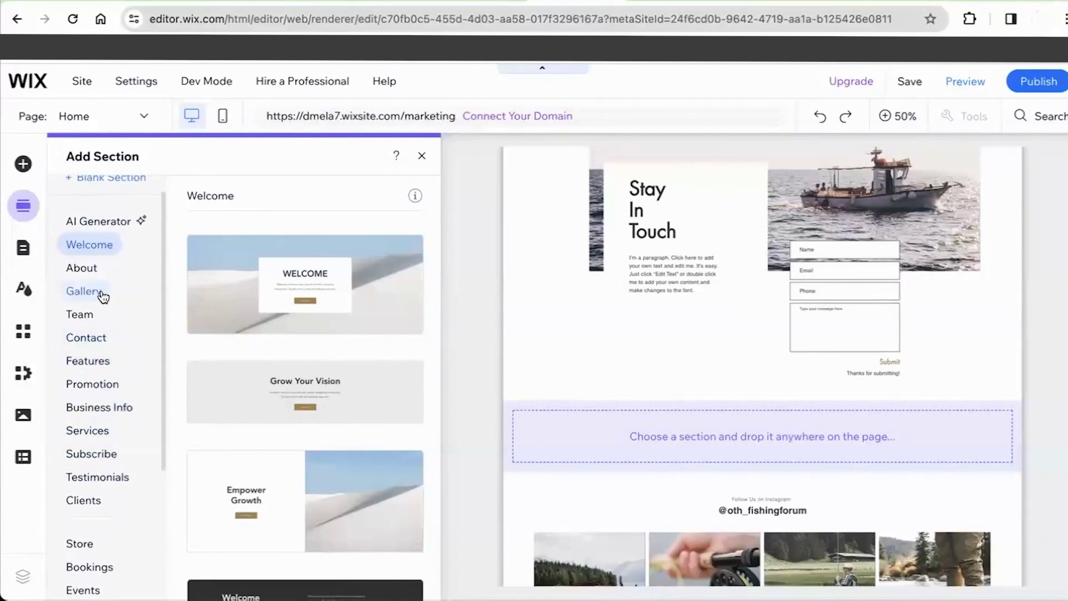
click(89, 291)
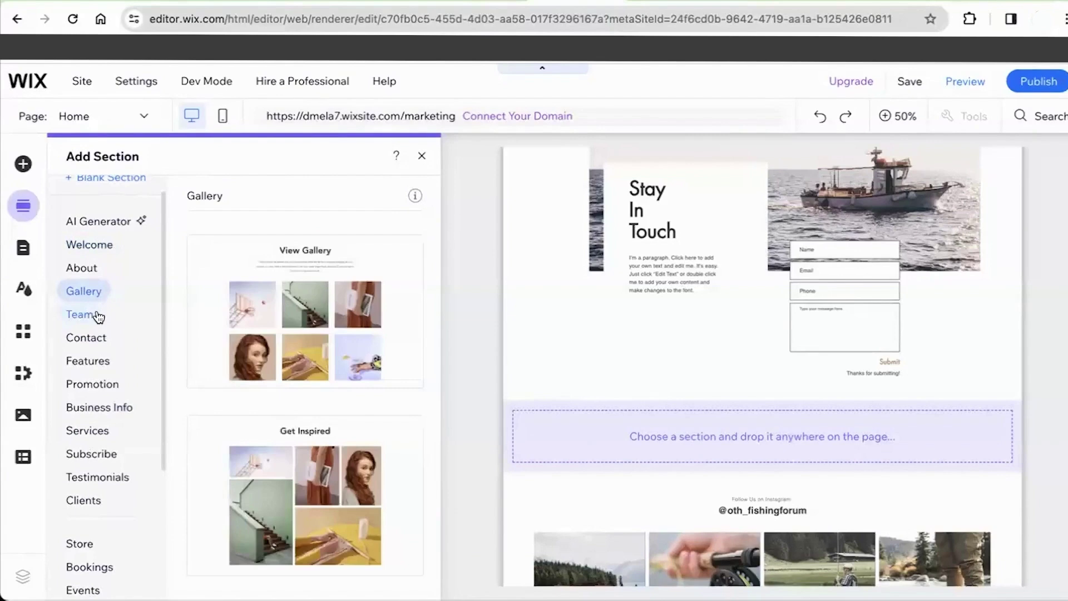
scroll(294, 429, down, 2)
scroll(294, 430, down, 8)
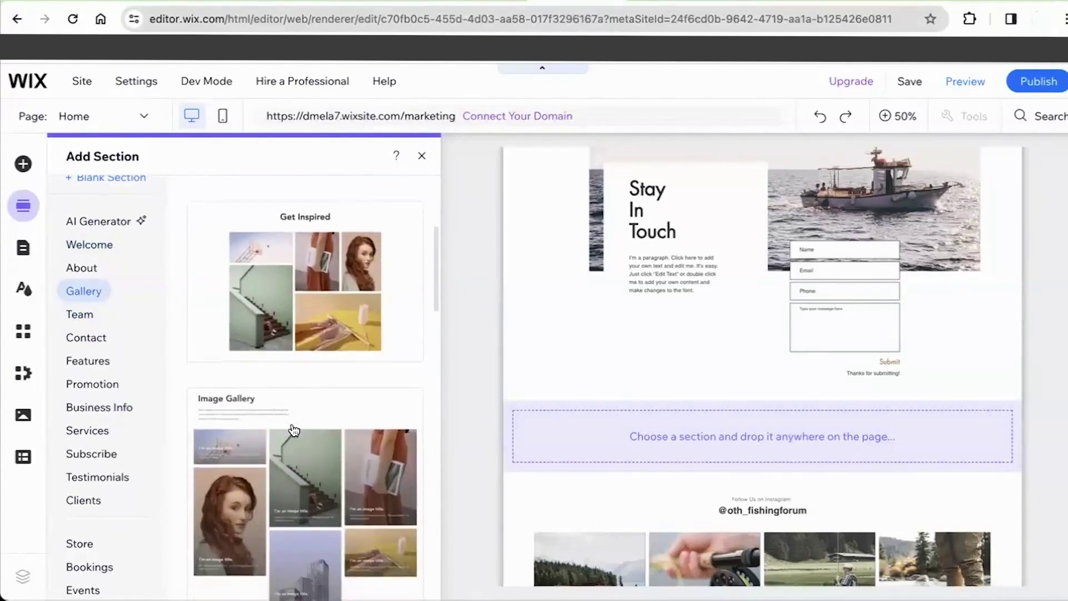
scroll(294, 429, down, 2)
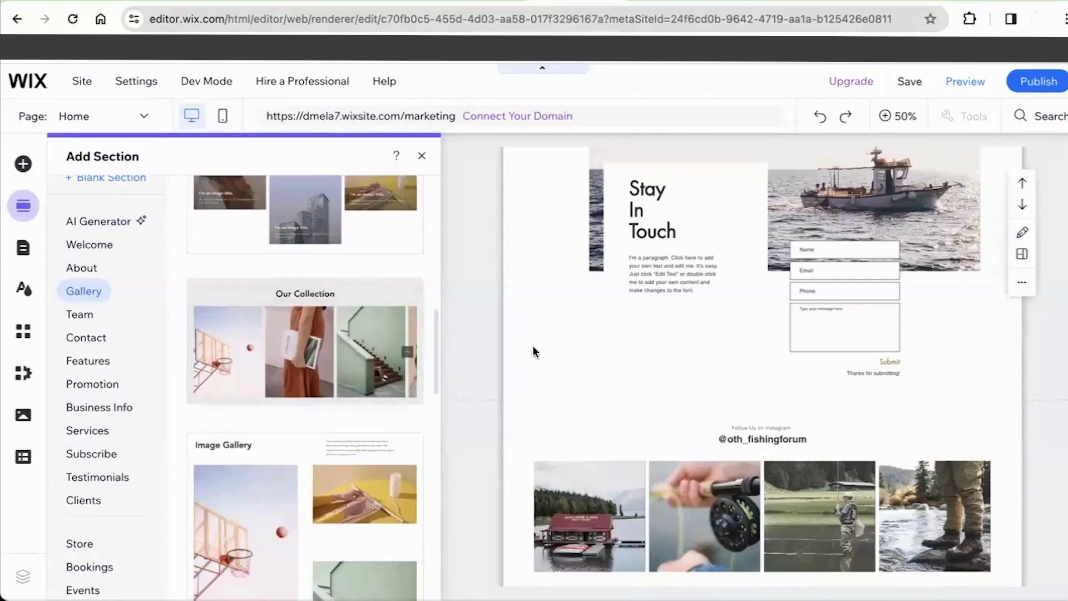
click(422, 156)
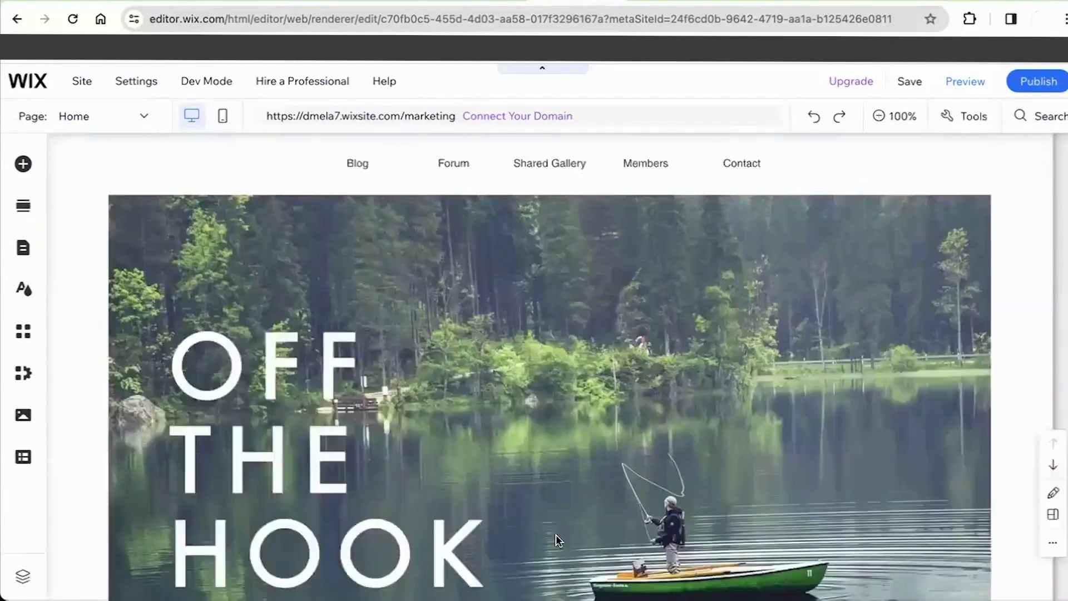
Step: Examine the inserted Our Collection gallery on the Home page at full size and in the 50% zoomed-out view
scroll(556, 534, down, 15)
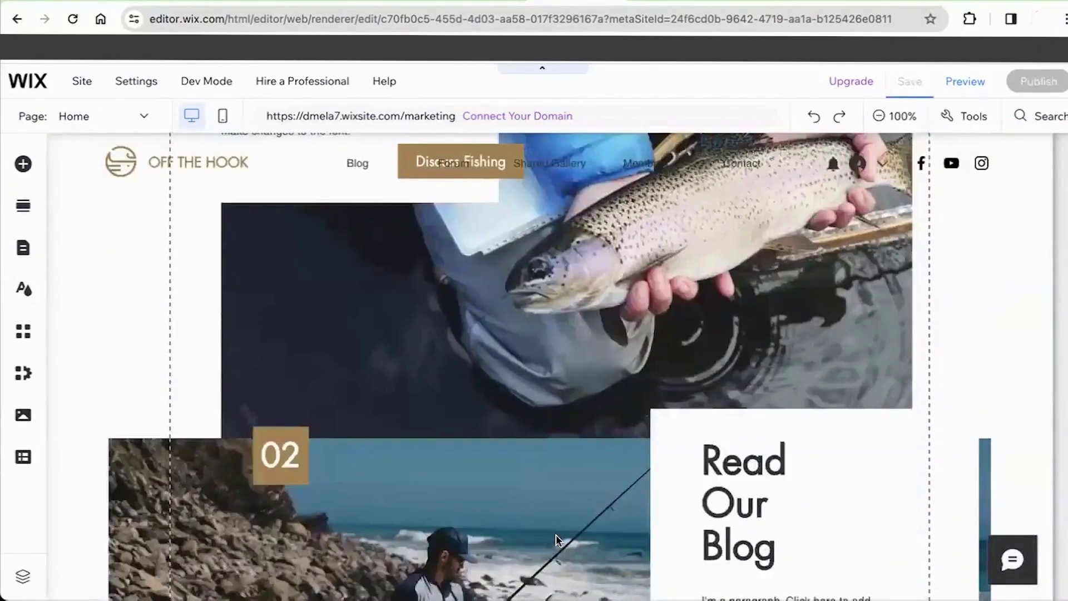
scroll(556, 535, down, 10)
scroll(558, 539, down, 10)
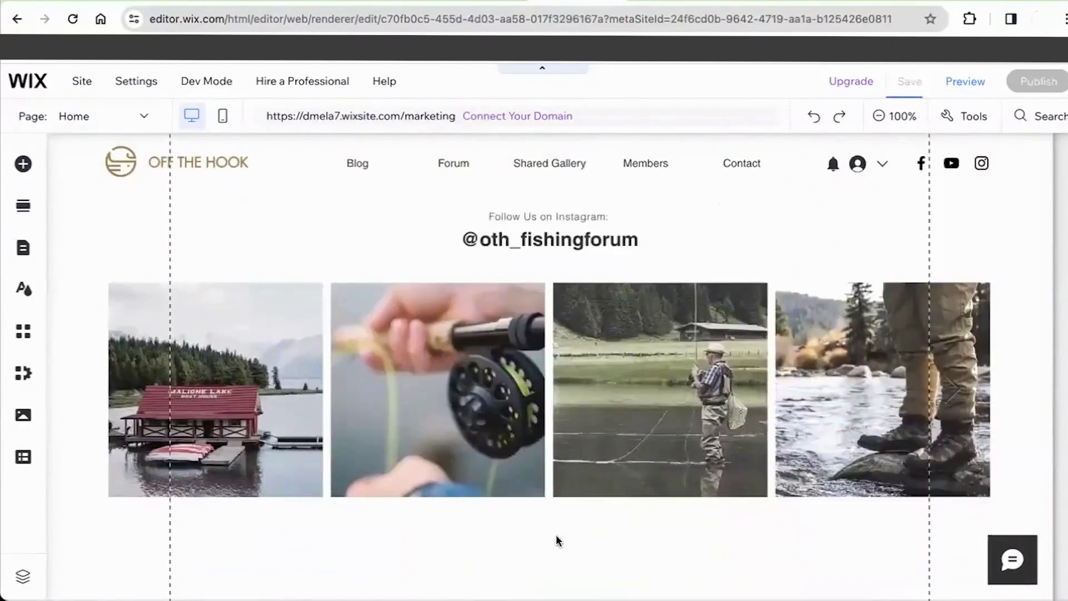
scroll(559, 540, down, 3)
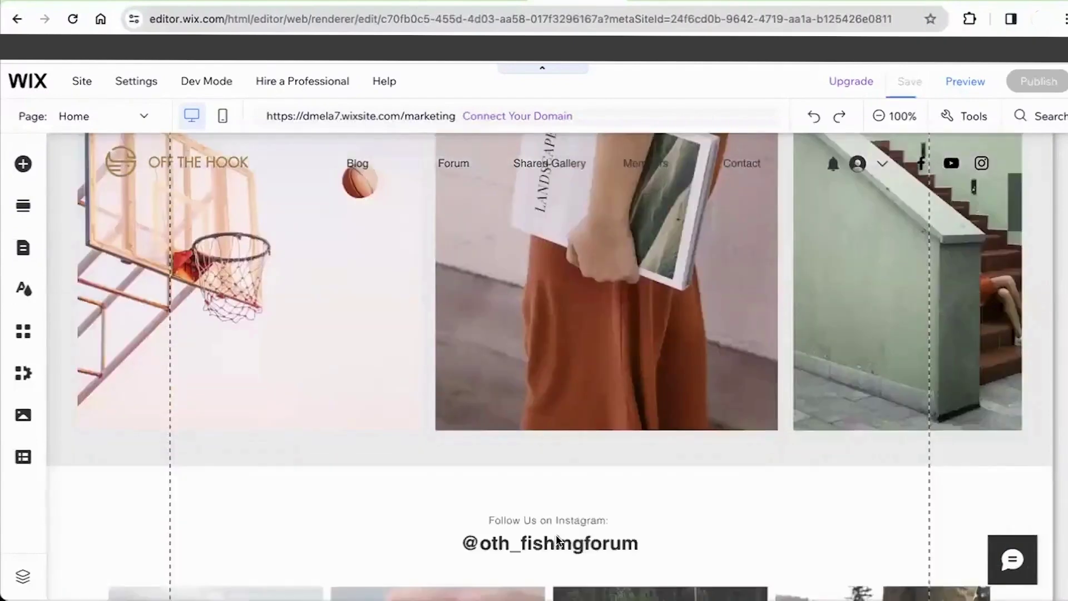
click(557, 537)
scroll(557, 536, up, 5)
scroll(557, 536, down, 3)
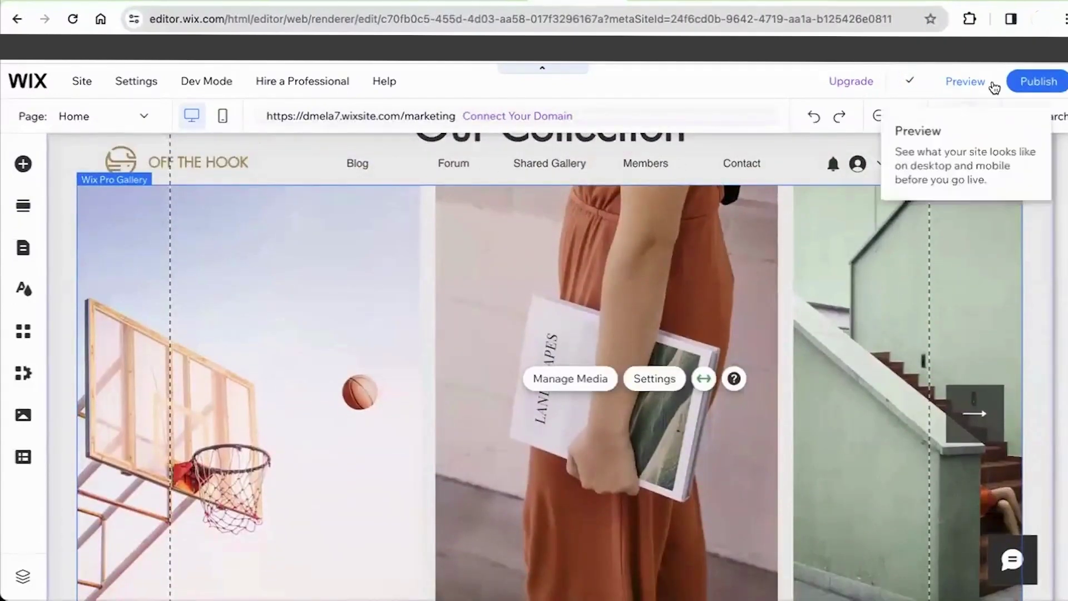
click(880, 116)
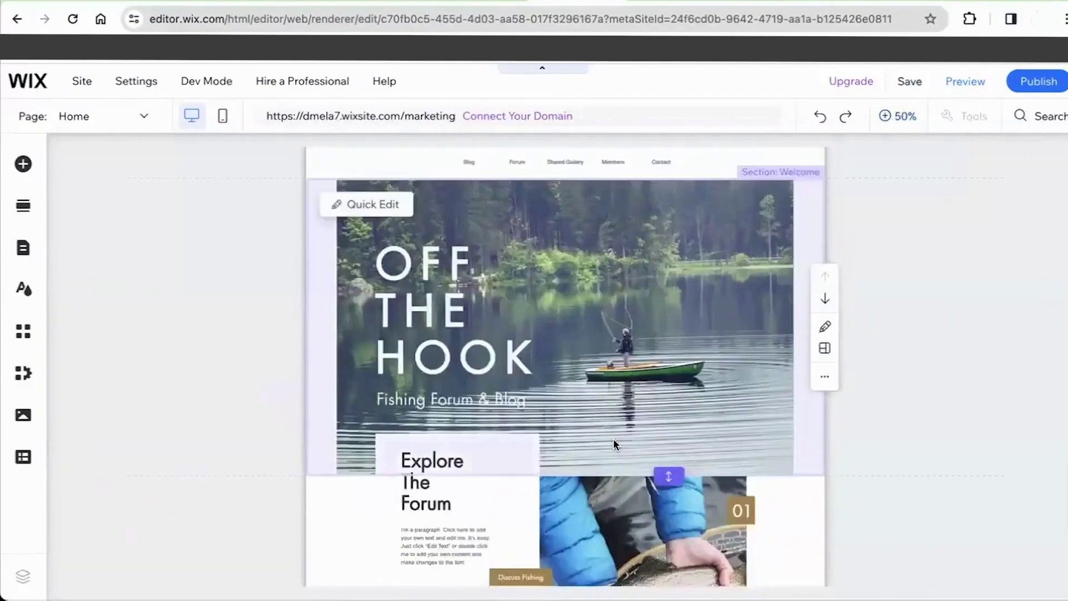
scroll(613, 438, down, 10)
scroll(613, 439, up, 2)
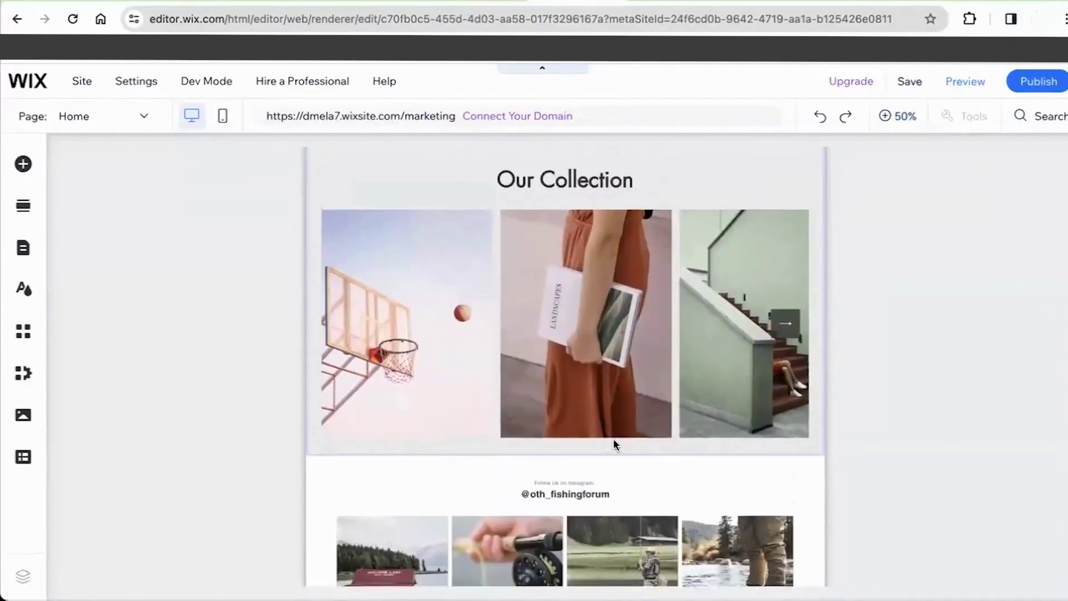
click(600, 342)
scroll(597, 336, up, 2)
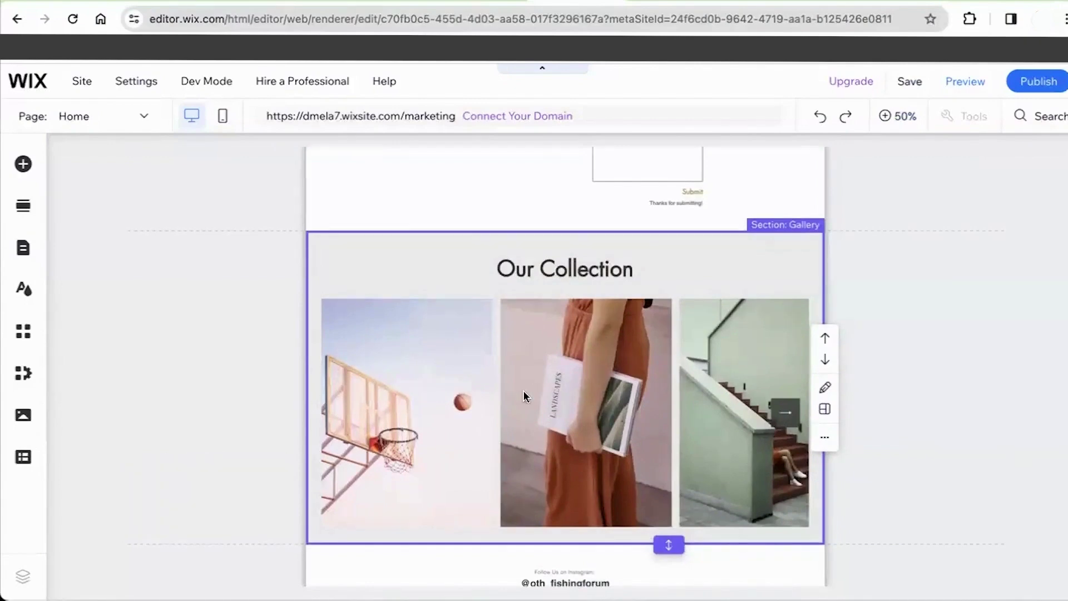
Step: Return to the 100% view, select the Our Collection gallery and open its media organizer to review the images
click(439, 368)
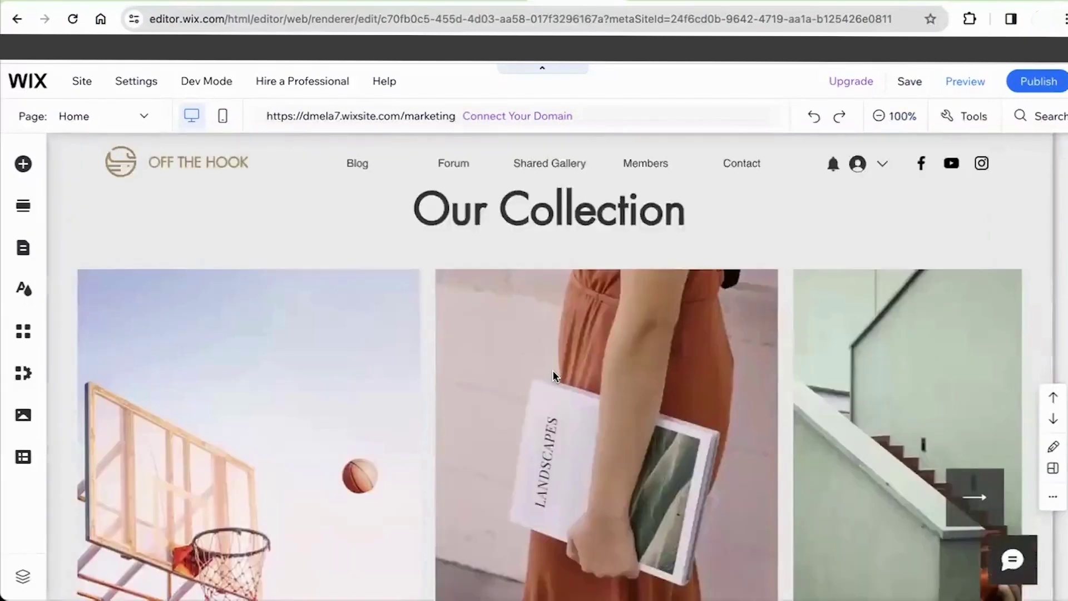
click(415, 375)
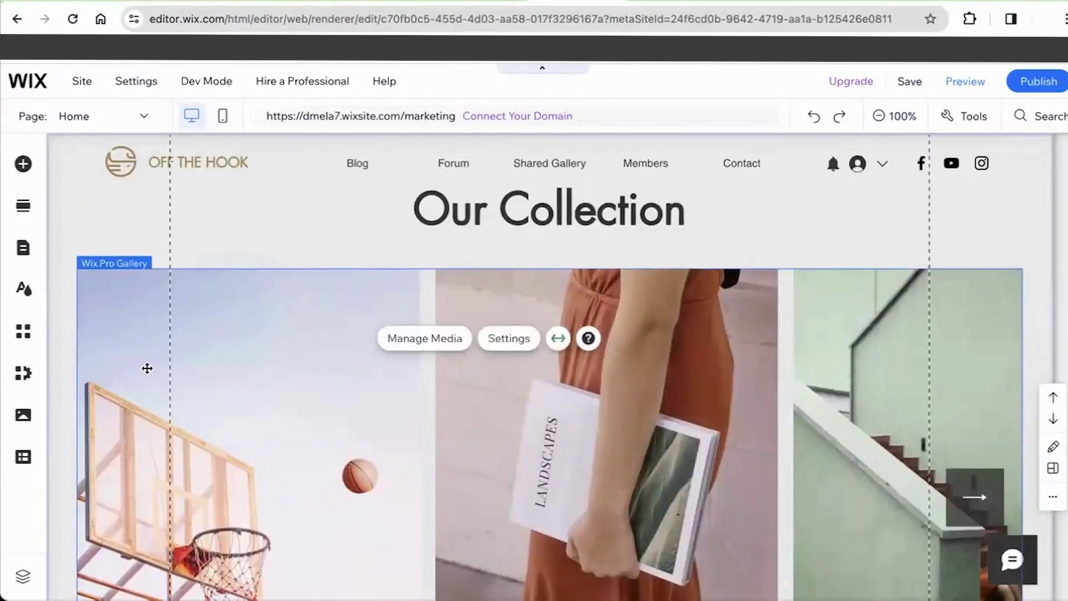
scroll(251, 377, down, 3)
scroll(246, 350, up, 2)
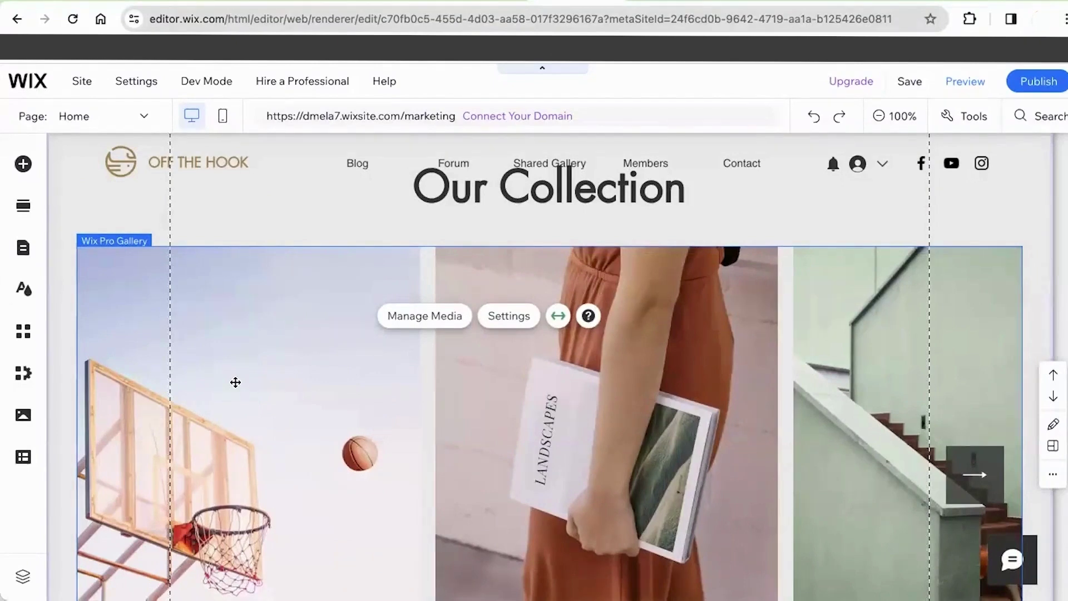
scroll(312, 420, down, 2)
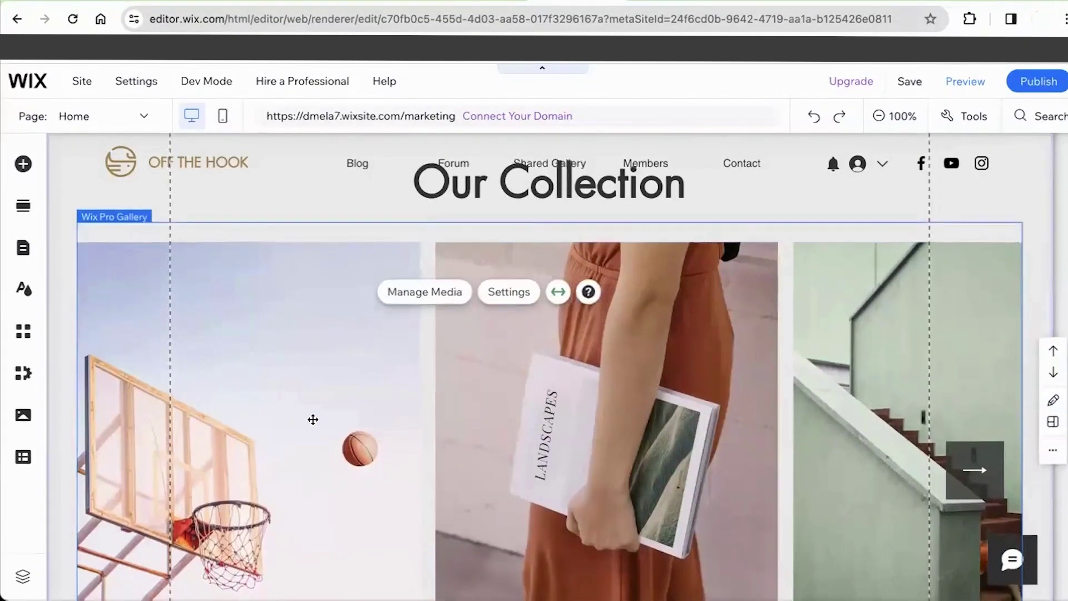
scroll(258, 328, up, 2)
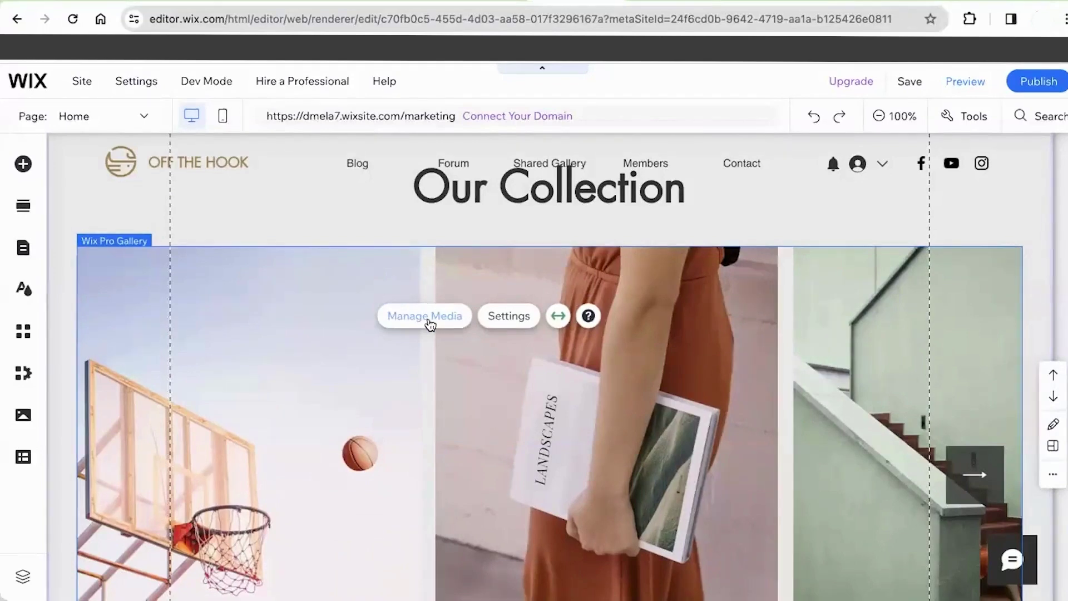
click(429, 323)
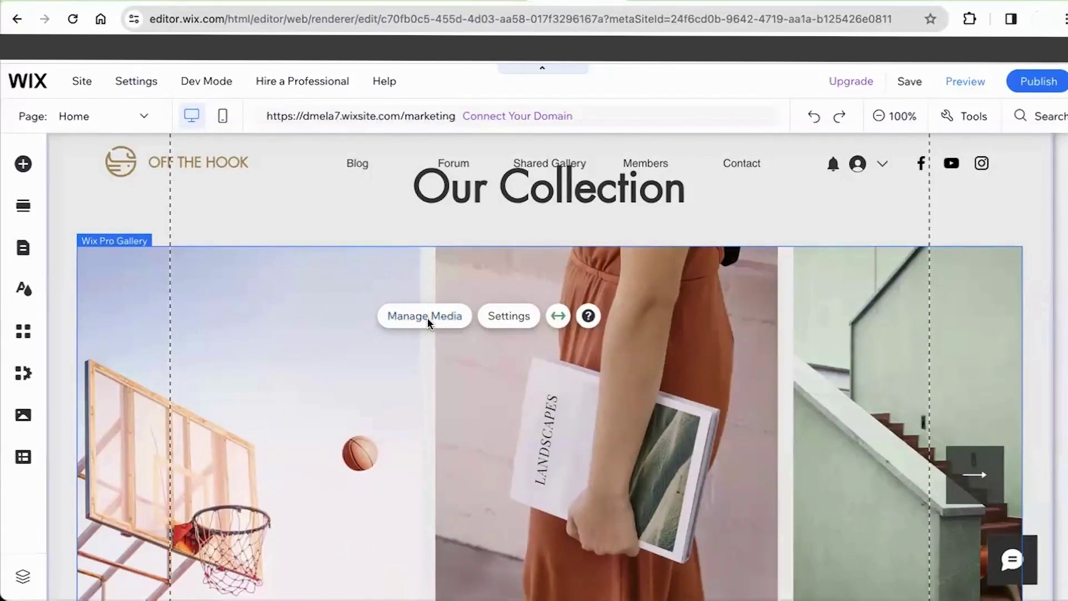
scroll(455, 376, down, 3)
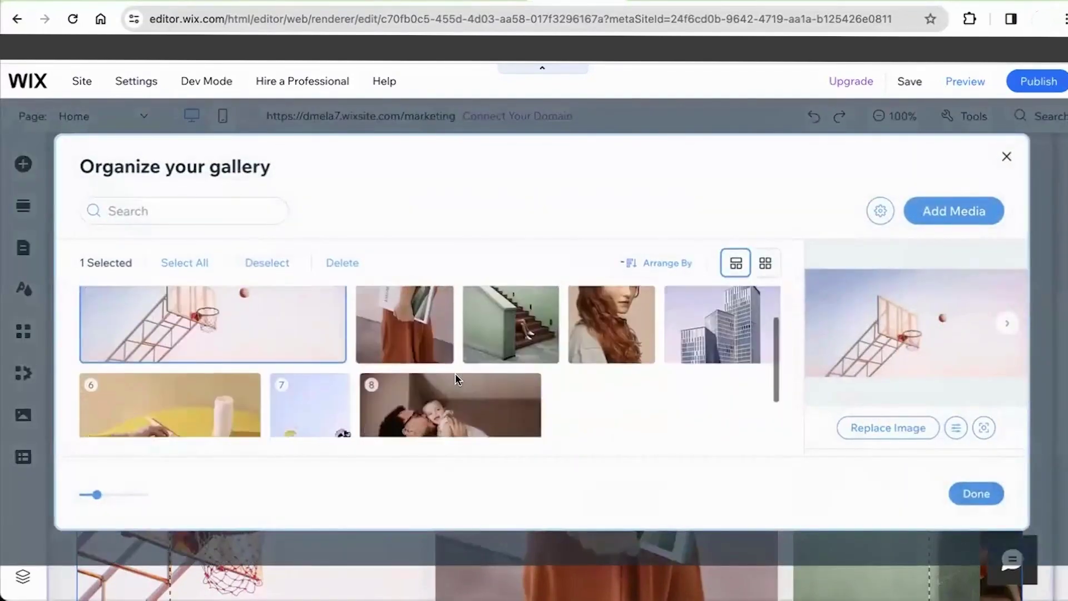
scroll(458, 379, up, 3)
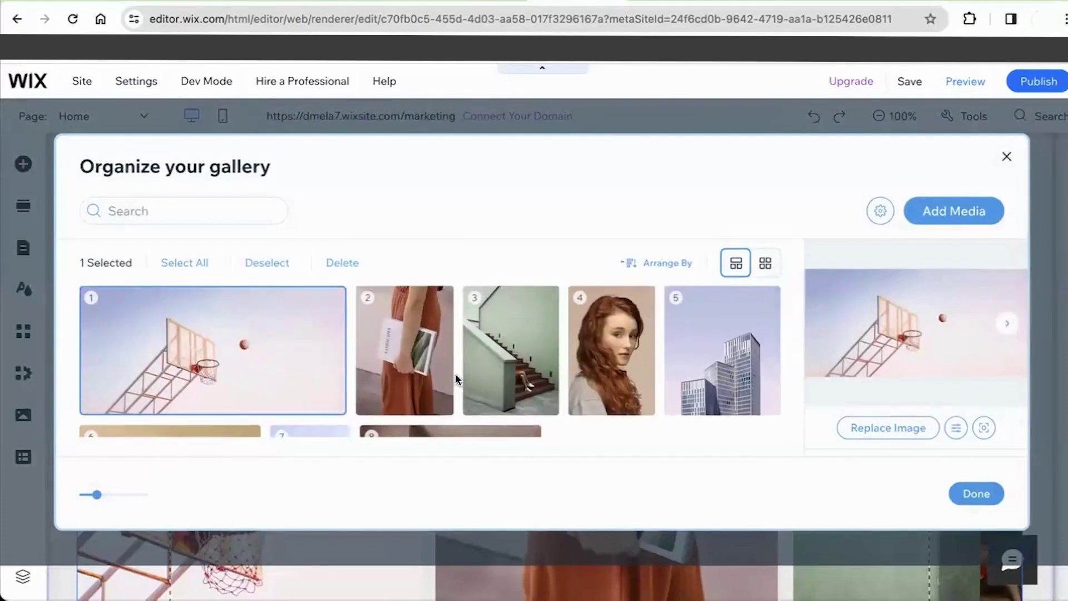
Step: Start replacing the gallery's first image, the basketball hoop, and browse the photos in Media from Wix
mouse_move(225, 343)
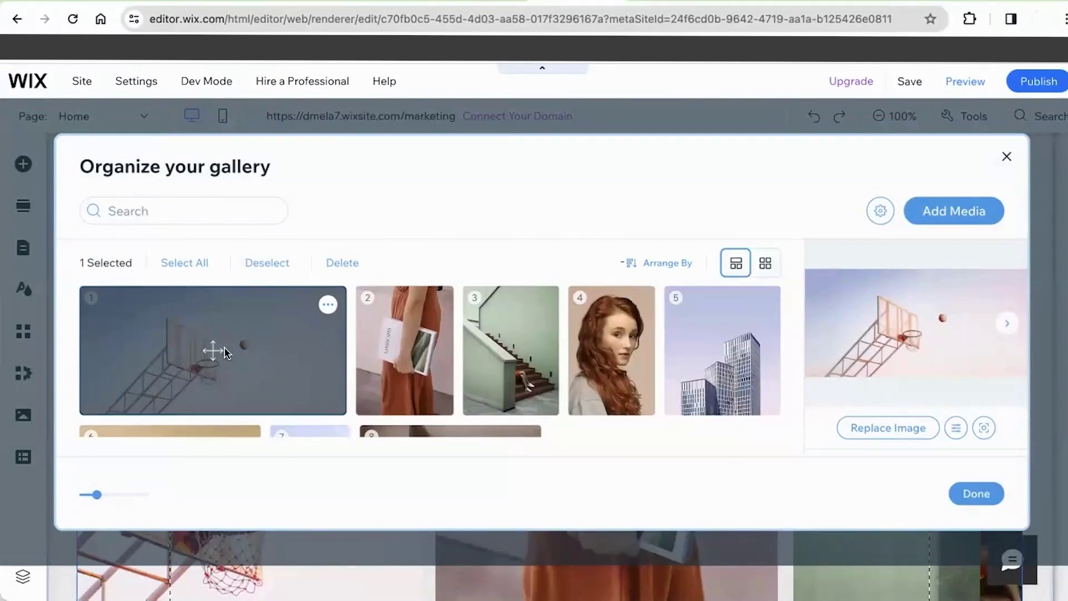
click(910, 435)
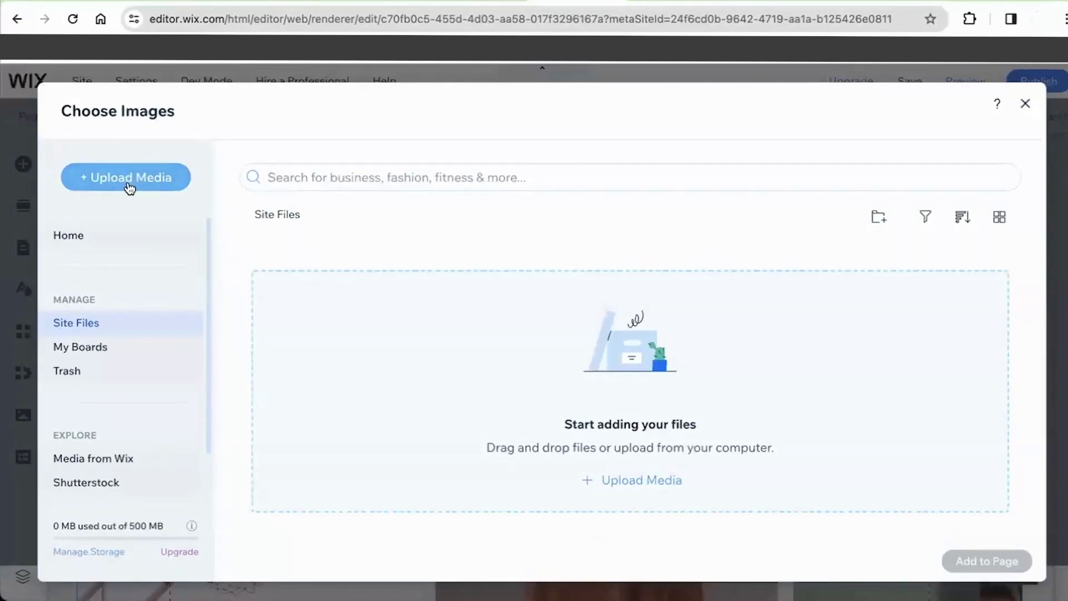
click(99, 182)
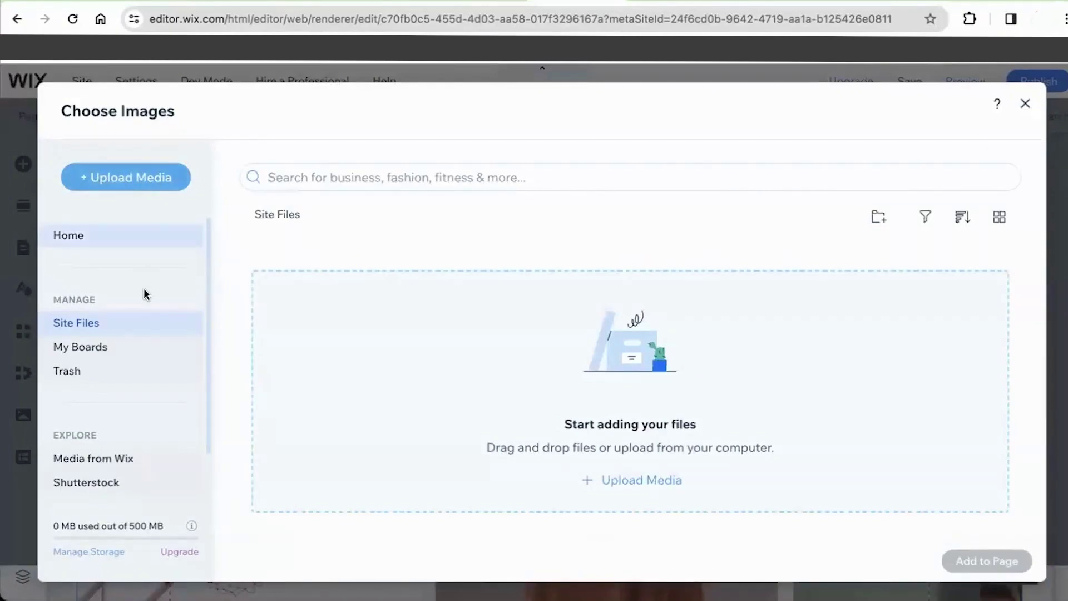
scroll(115, 412, down, 1)
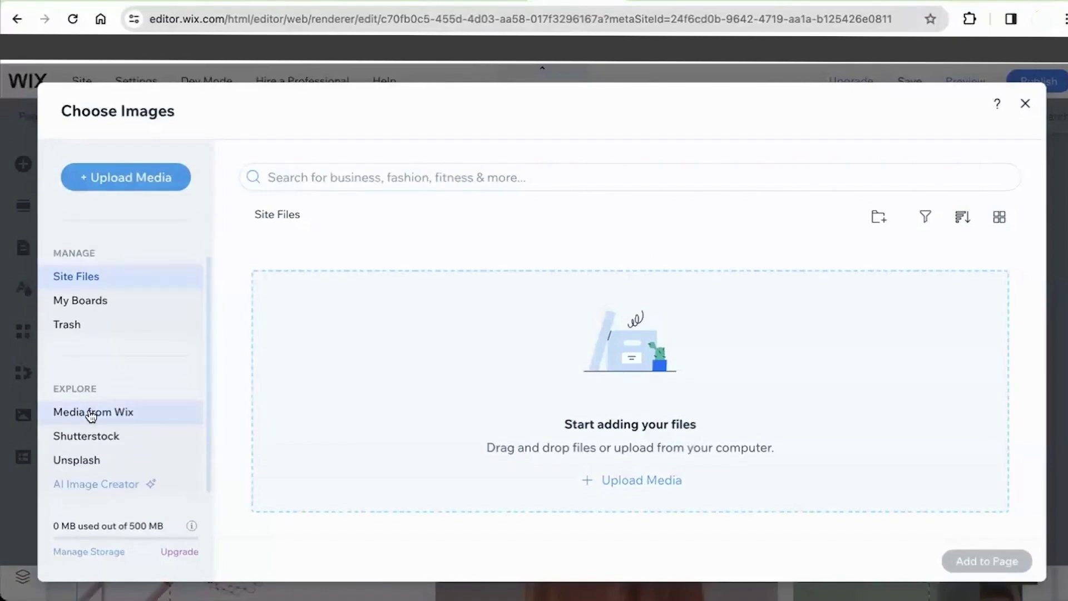
click(96, 413)
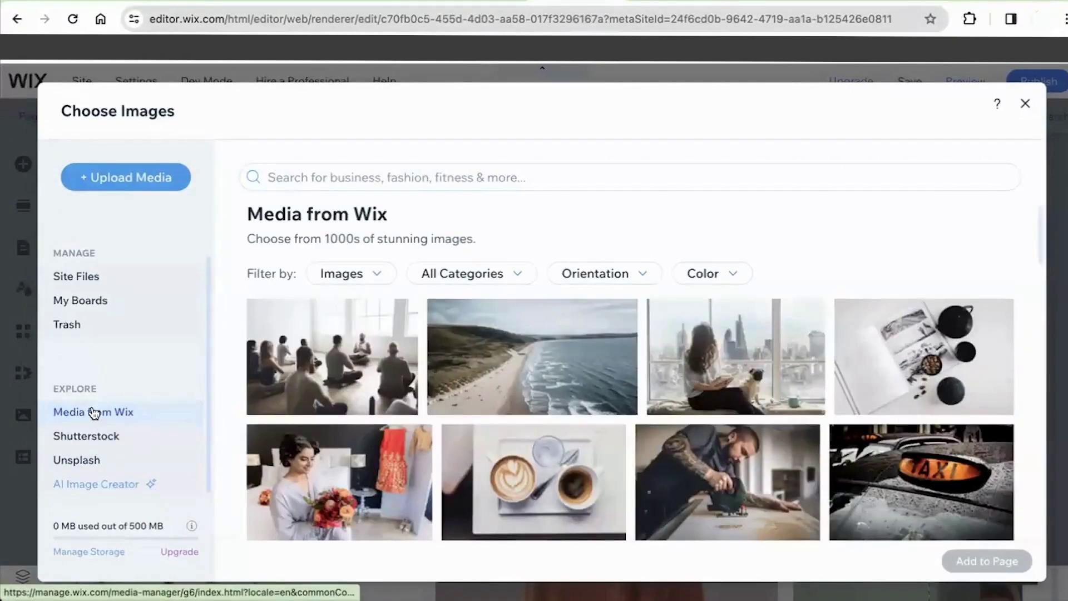
scroll(509, 407, down, 2)
scroll(511, 408, down, 8)
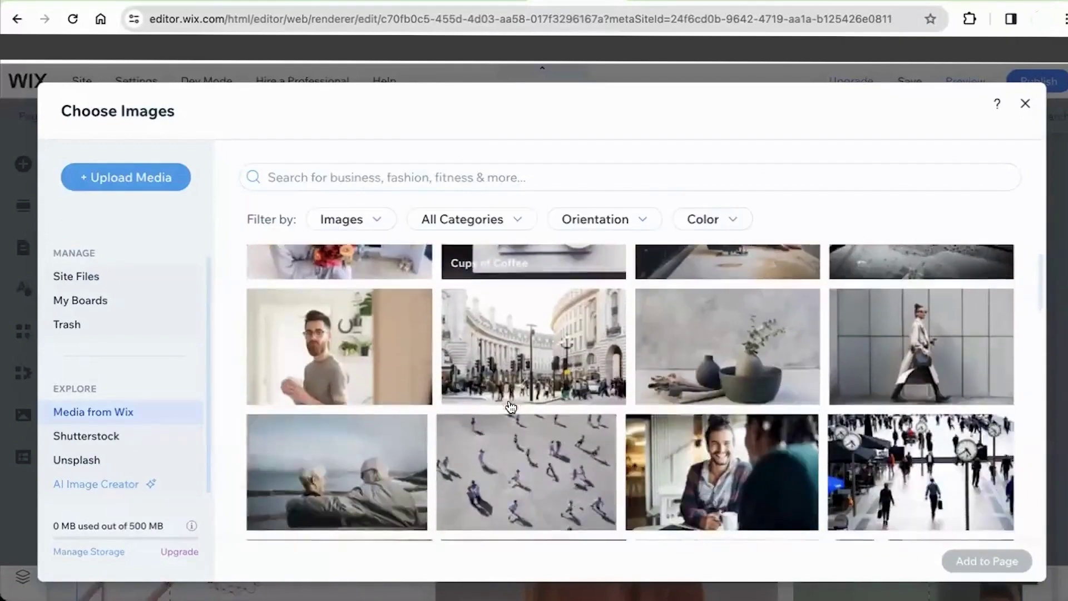
scroll(510, 408, down, 3)
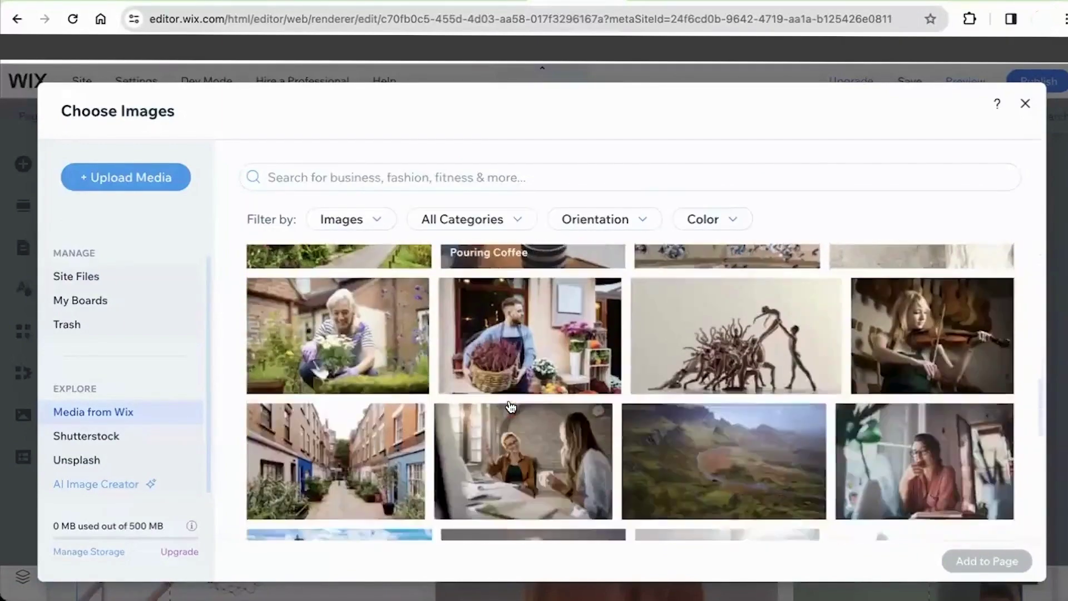
Step: Switch the image source to Unsplash, browse its photos and search for "books fantasy"
click(87, 464)
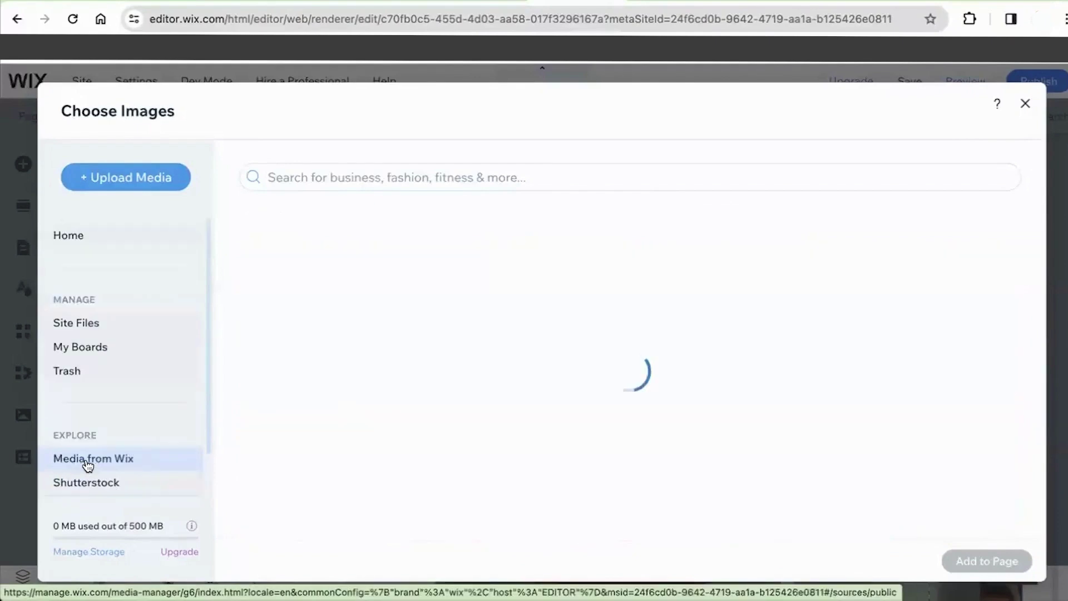
scroll(126, 425, down, 1)
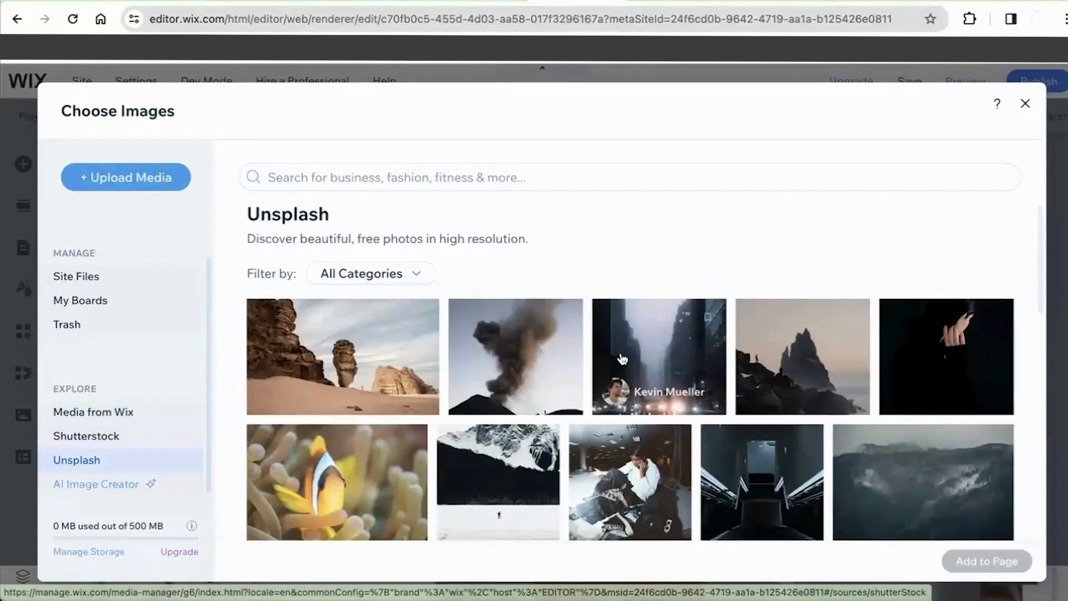
scroll(623, 357, down, 2)
scroll(623, 356, down, 10)
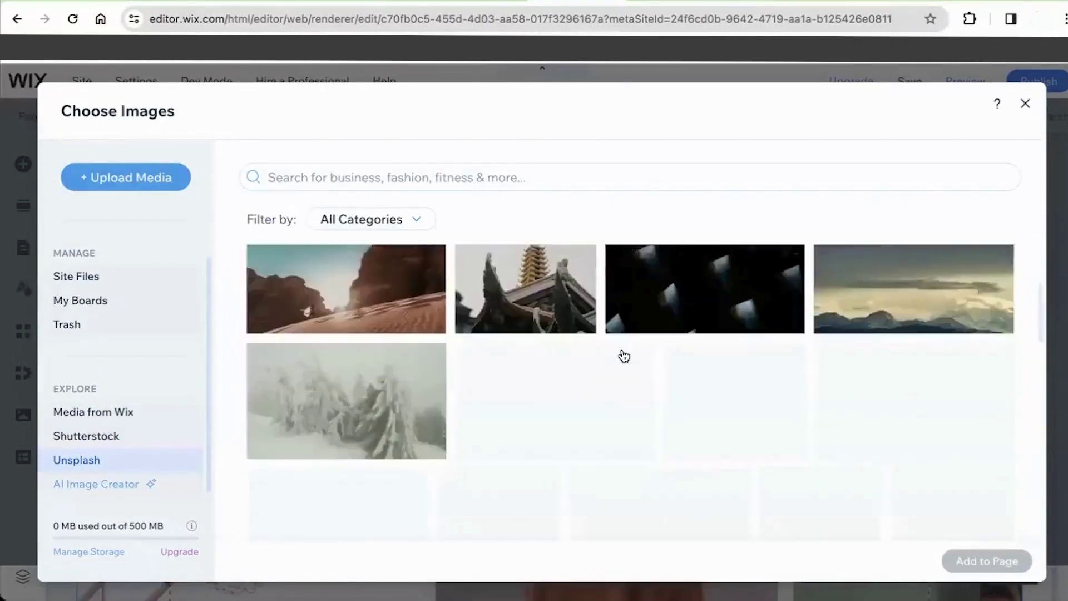
scroll(623, 356, down, 5)
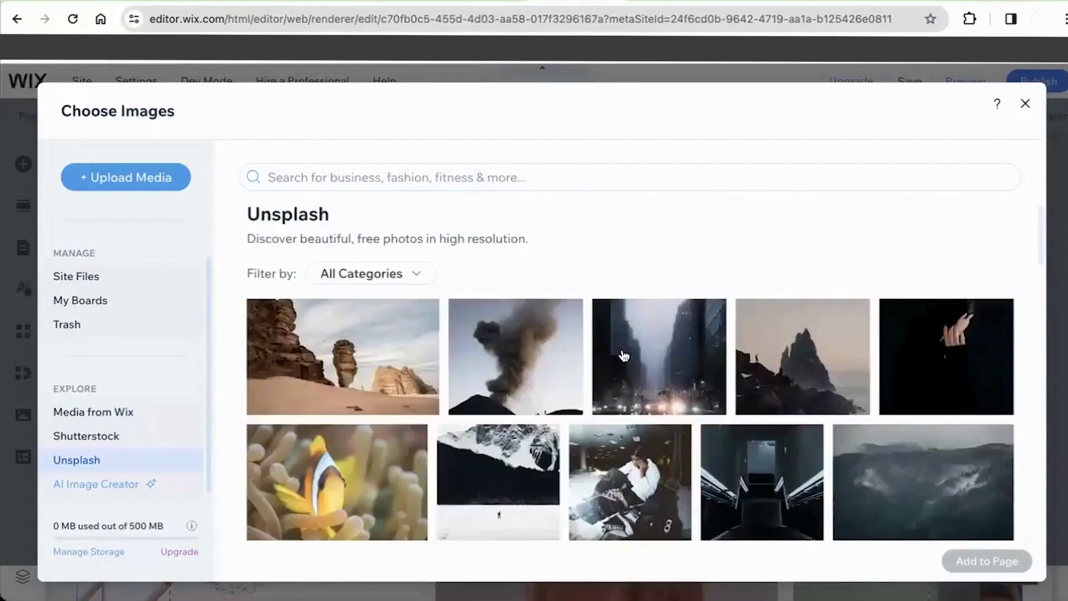
click(484, 175)
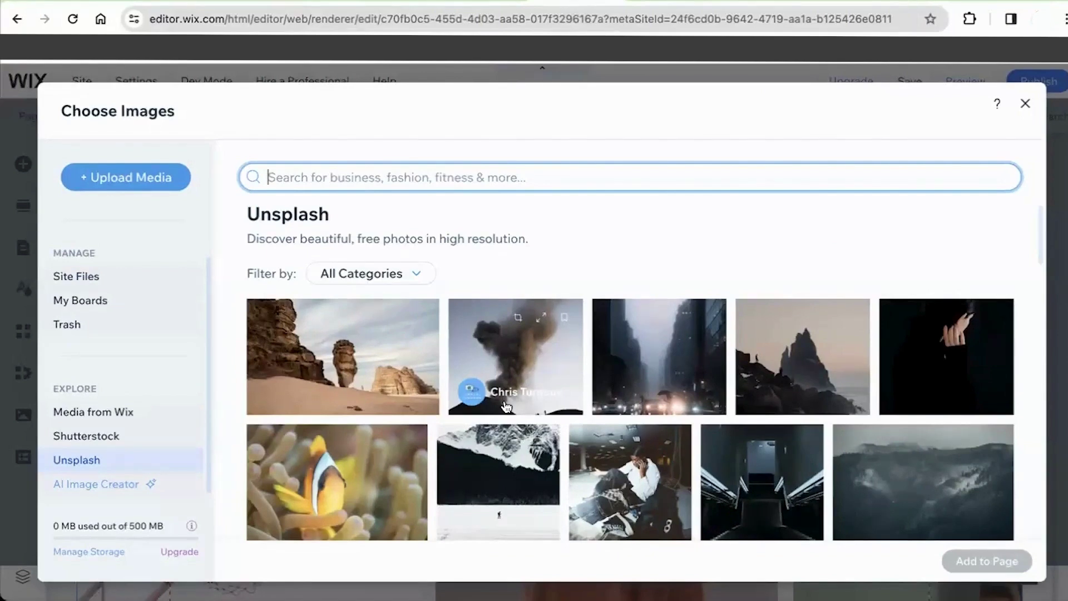
text(book)
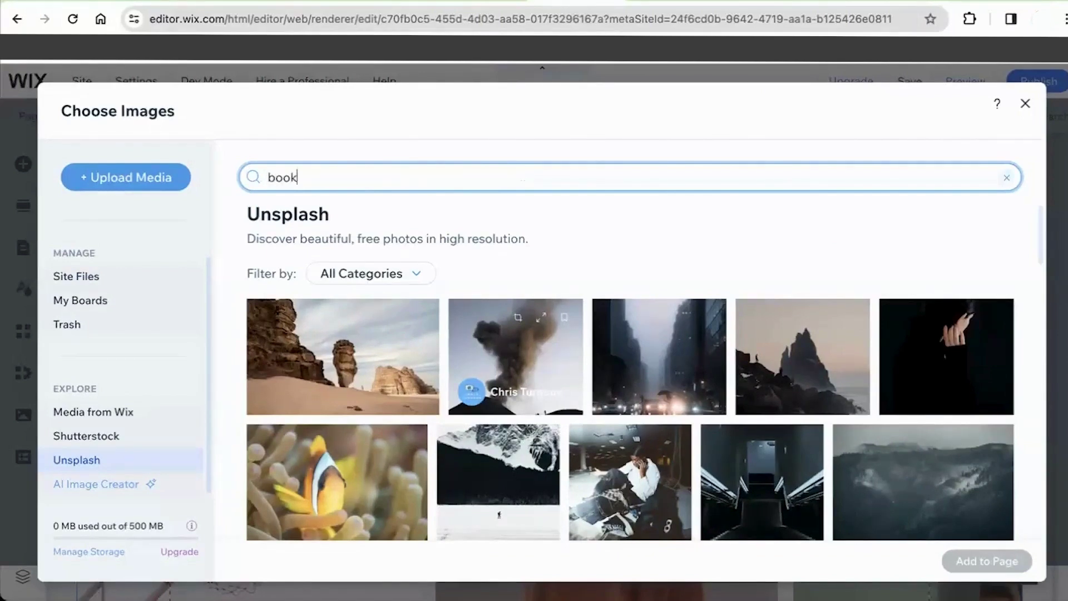
text(s fantasy)
key(Return)
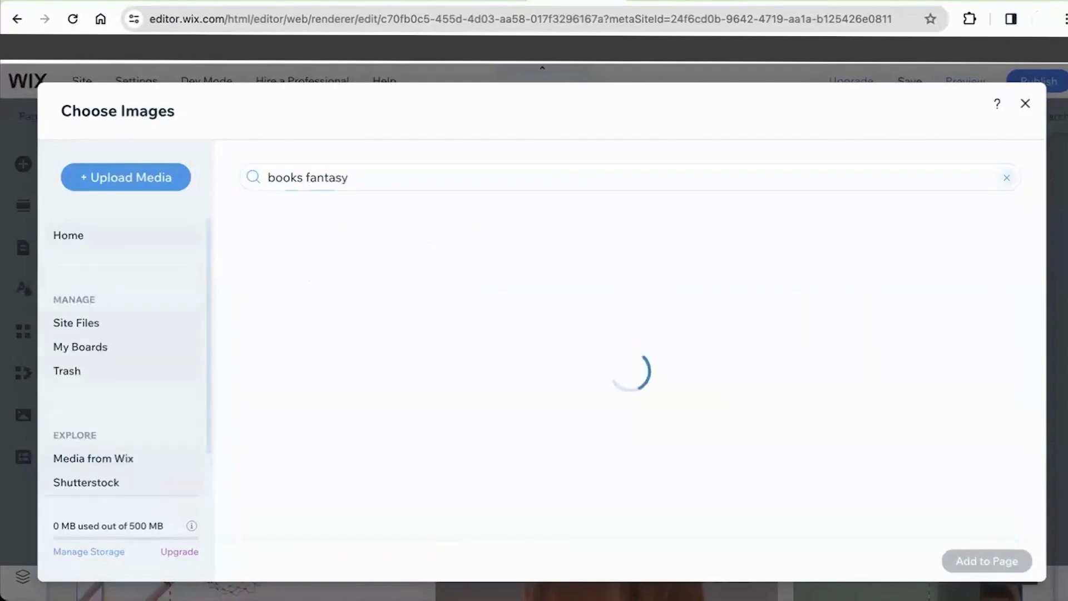
Step: Replace the gallery's basketball hoop image with the Unsplash photo of book crates beside a window
scroll(388, 469, down, 10)
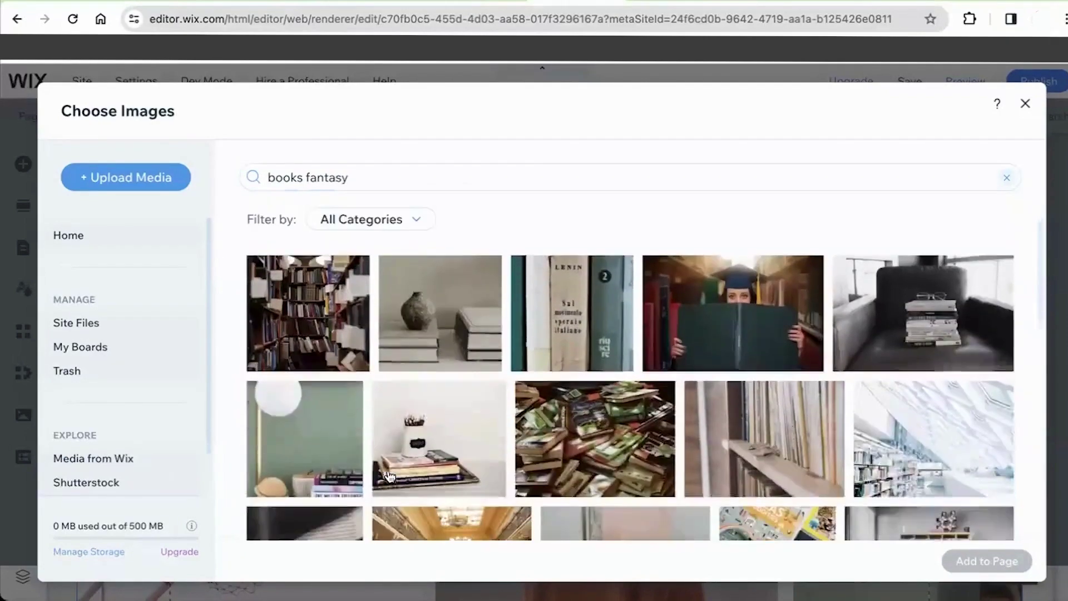
scroll(390, 476, down, 4)
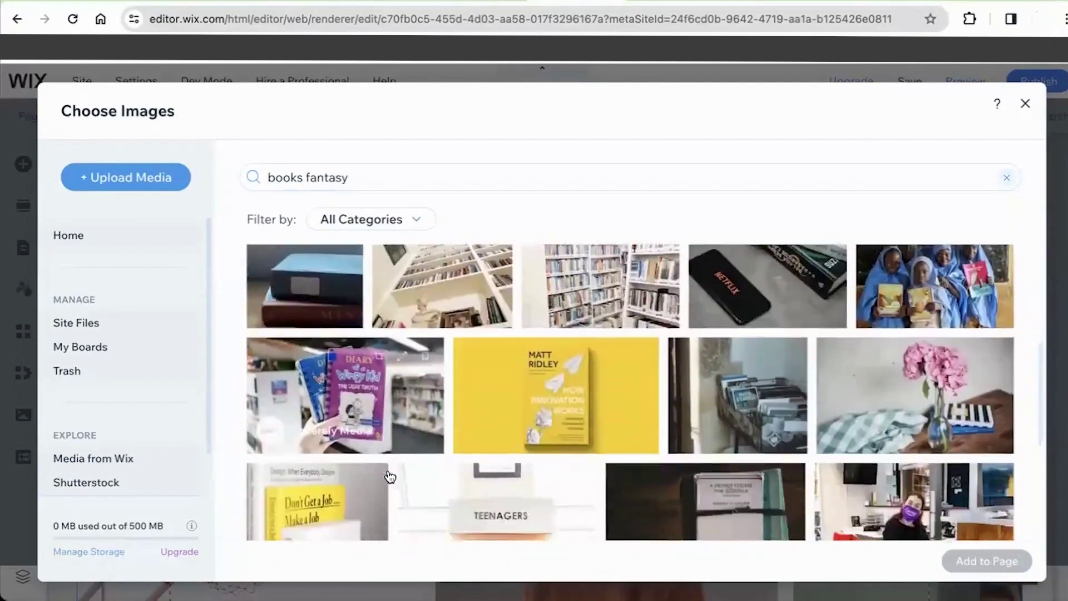
scroll(389, 469, up, 1)
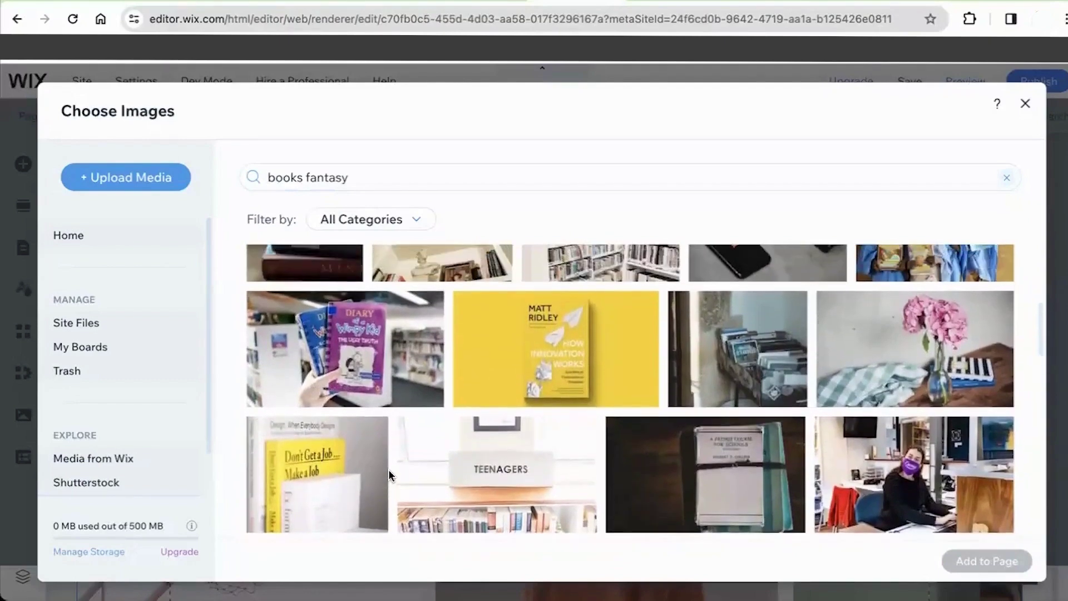
click(753, 352)
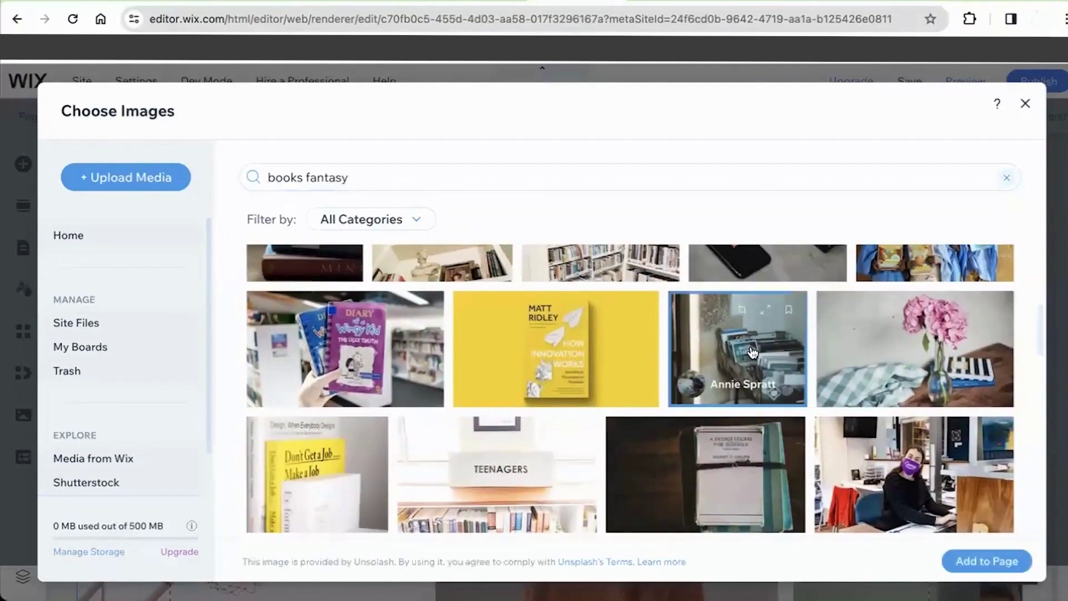
click(988, 560)
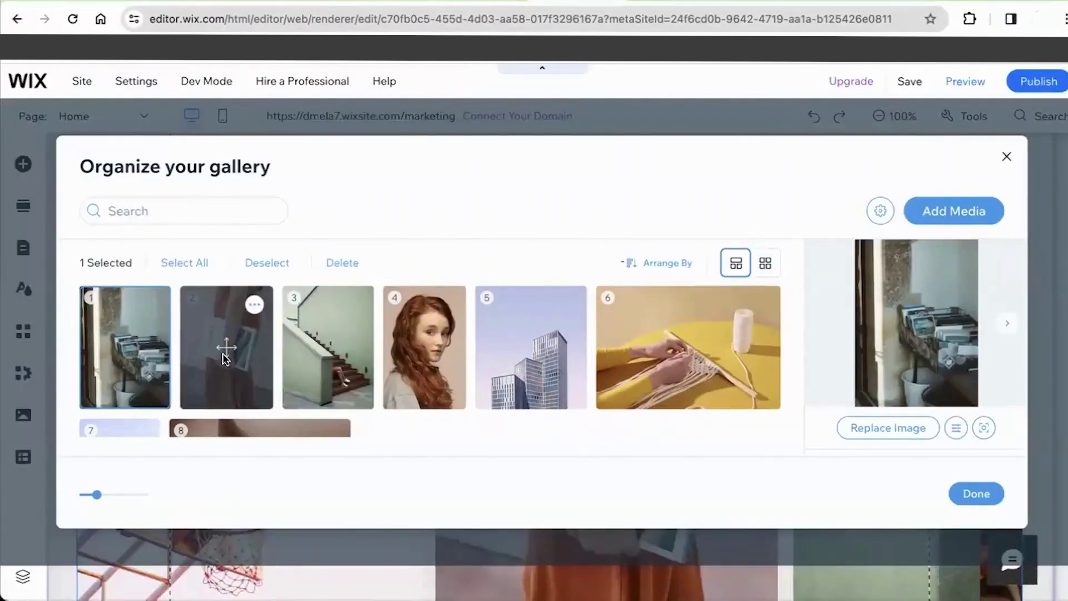
Step: Move the orange dress image to third place in the gallery, after the staircase, and delete the city buildings image
drag(230, 346, 343, 346)
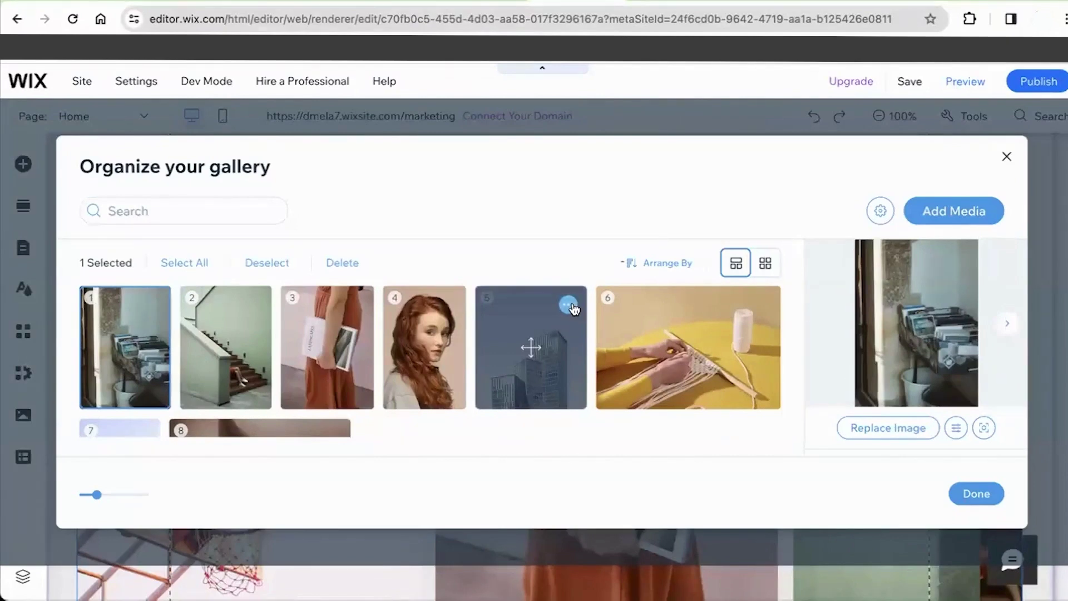
click(569, 305)
click(521, 356)
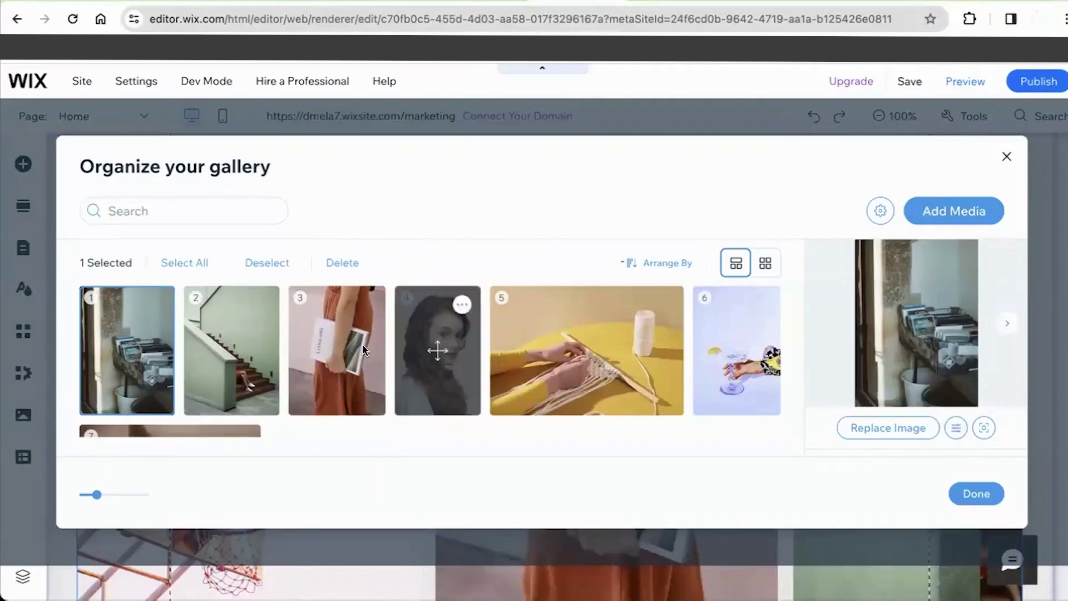
Step: Open the yellow macramé image in Photo Studio and crop it from its upper-left corner to about 2615 × 1743 px
click(551, 362)
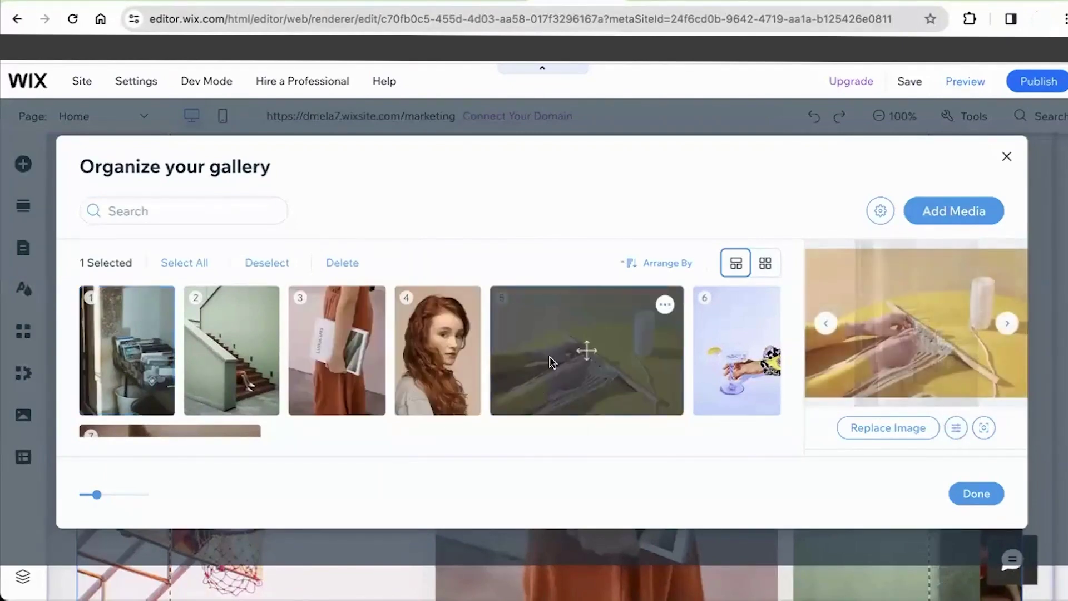
click(956, 429)
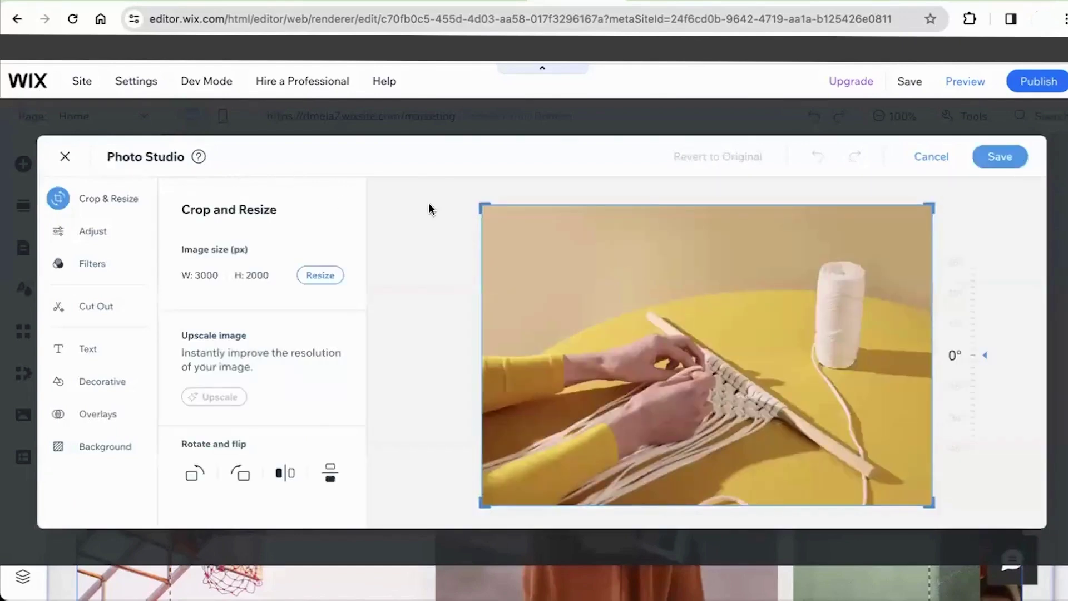
drag(485, 205, 572, 200)
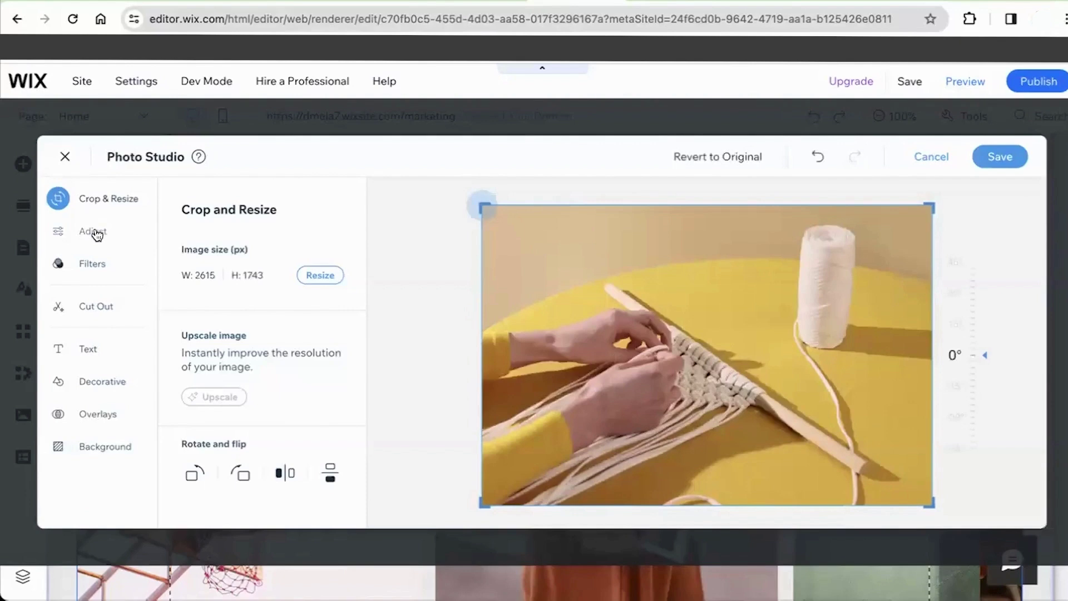
Step: Adjust the macramé photo by slightly lowering the contrast, reducing the color saturation and increasing the vignette
click(94, 231)
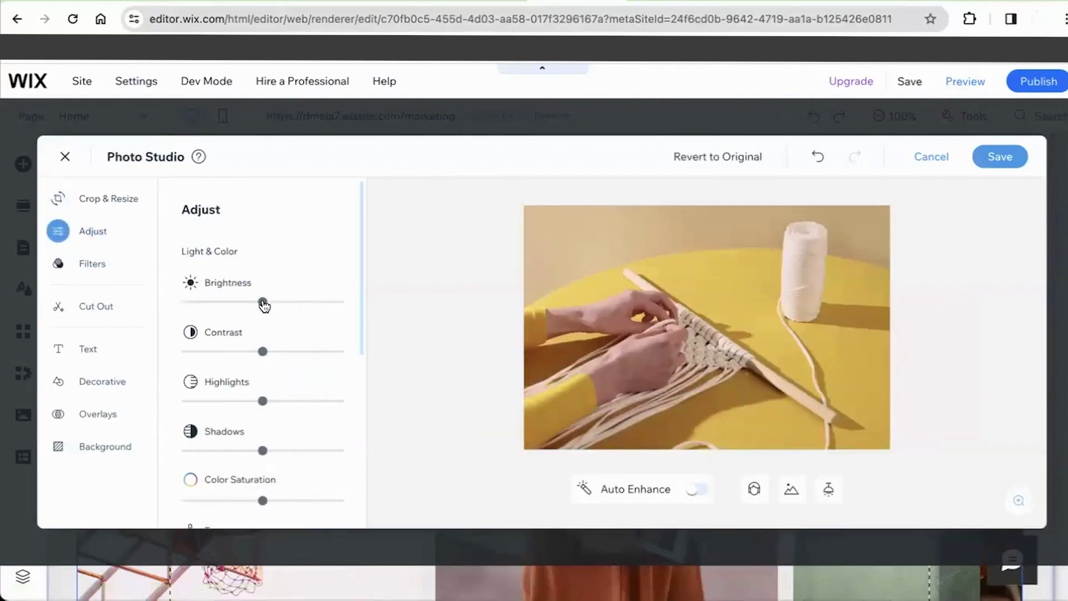
mouse_move(262, 303)
mouse_down()
mouse_move(274, 301)
mouse_move(263, 301)
mouse_up()
drag(262, 351, 255, 354)
scroll(266, 455, down, 1)
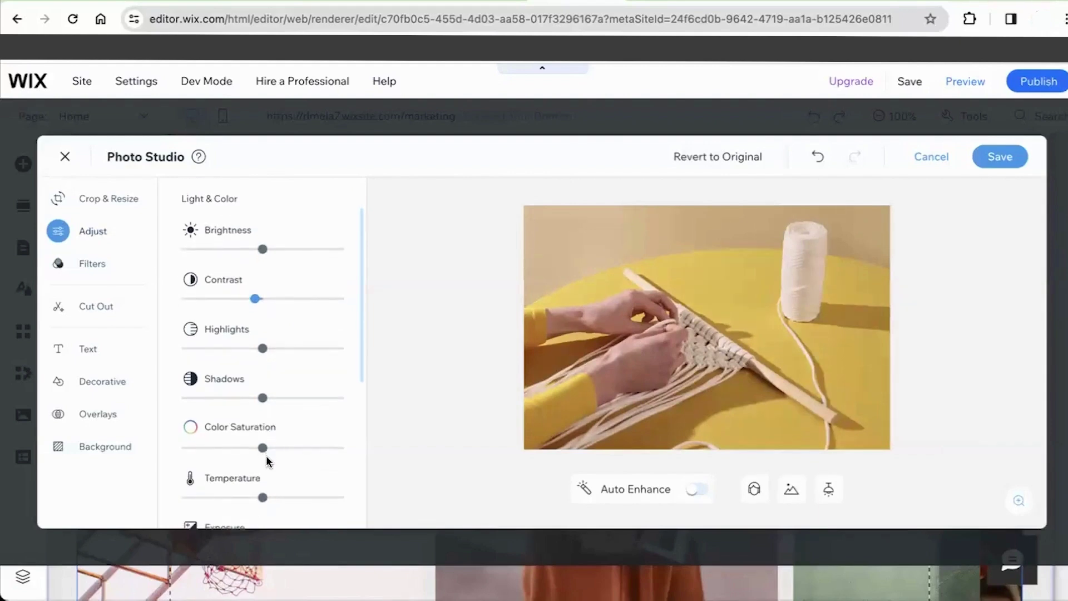
drag(262, 447, 218, 453)
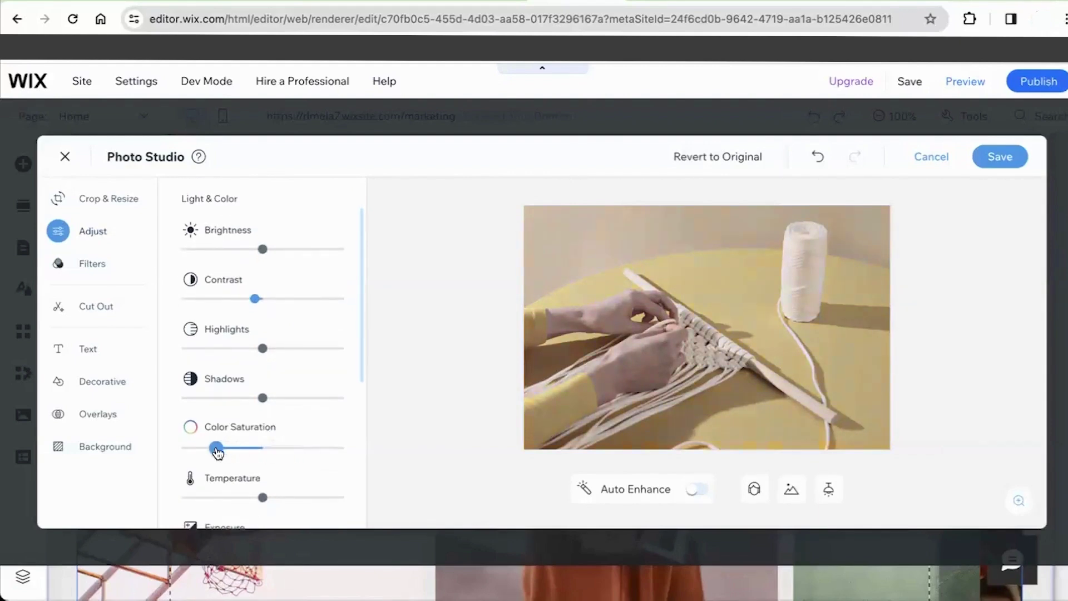
scroll(235, 486, down, 1)
scroll(235, 486, down, 4)
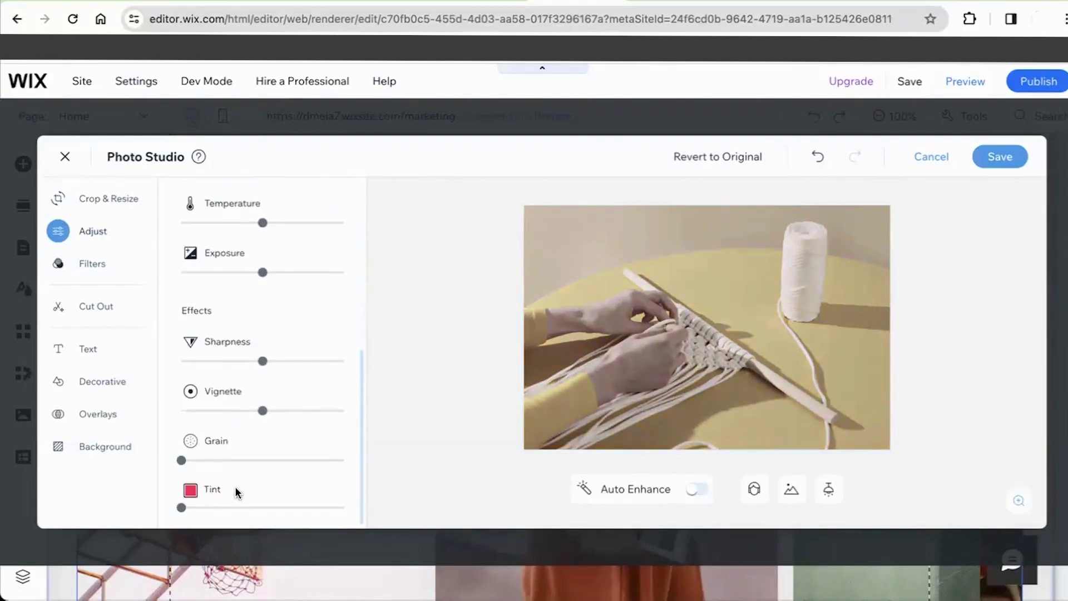
drag(263, 411, 294, 417)
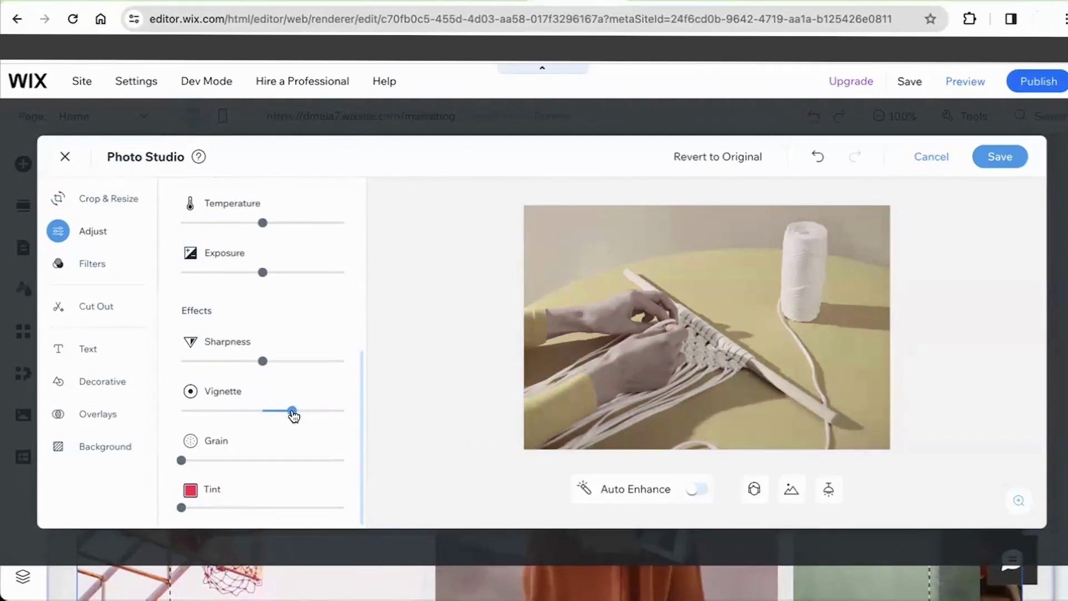
Step: Try the Tropical, Moody and Sandy color filters on the macramé photo, and return it to Original
click(107, 271)
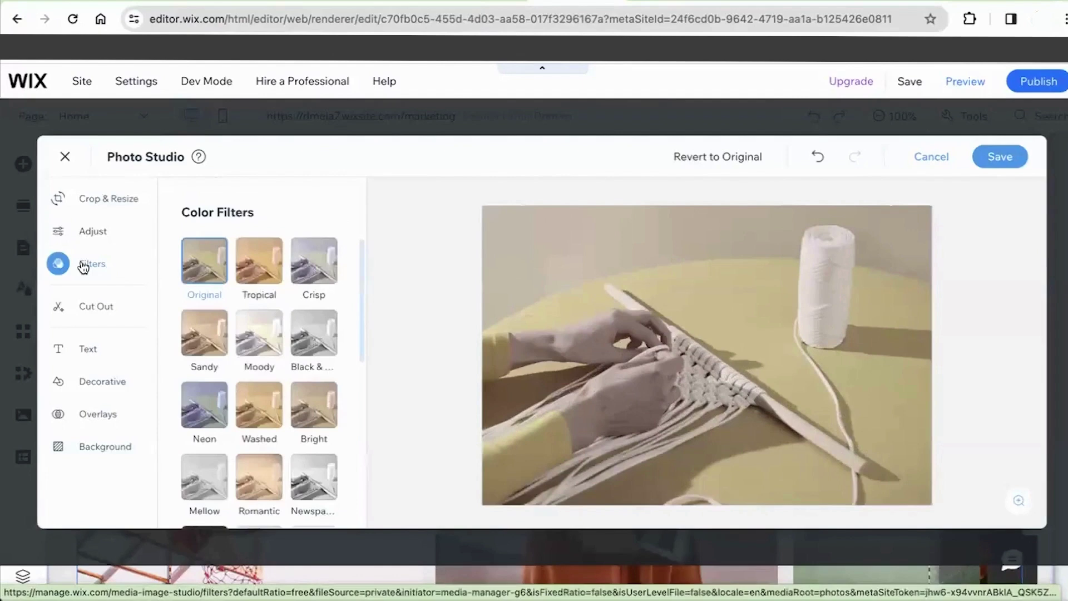
click(263, 277)
click(260, 342)
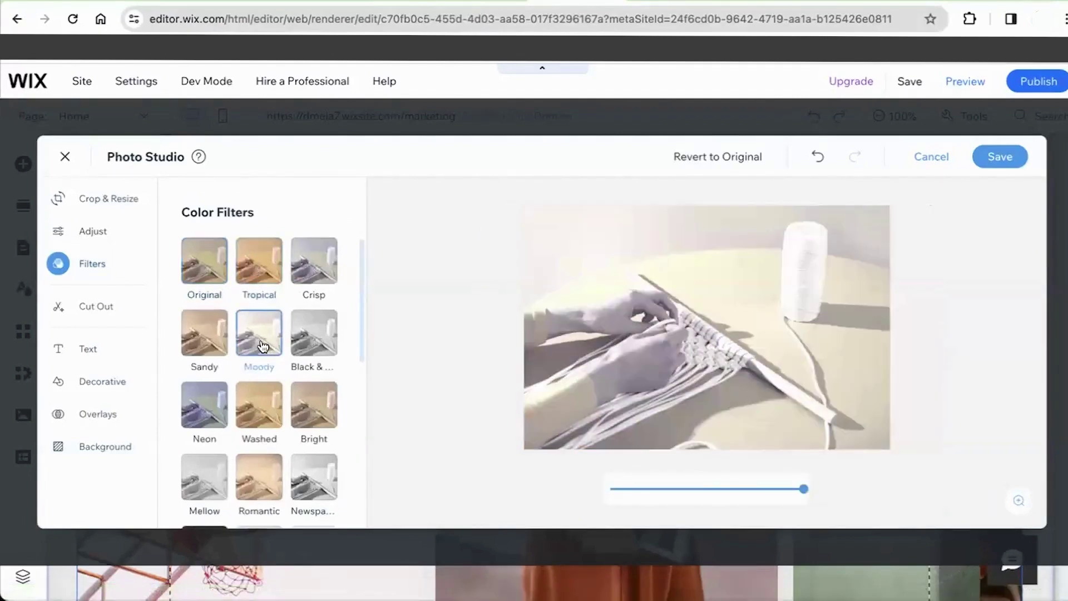
click(211, 341)
click(260, 267)
click(206, 257)
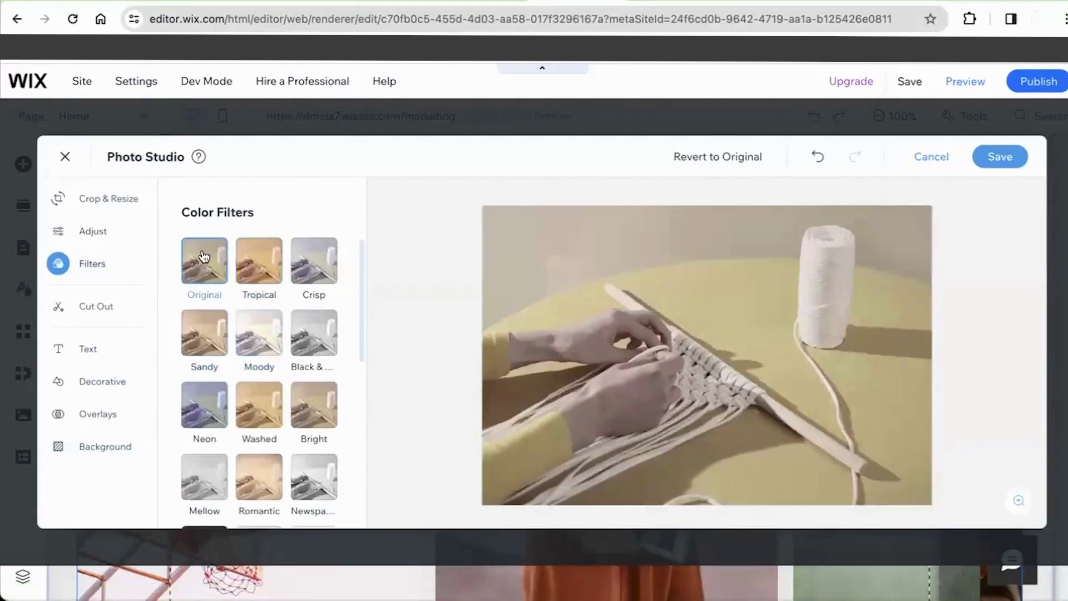
Step: Save the macramé photo with the Tropical color filter and finish organizing the gallery
click(253, 265)
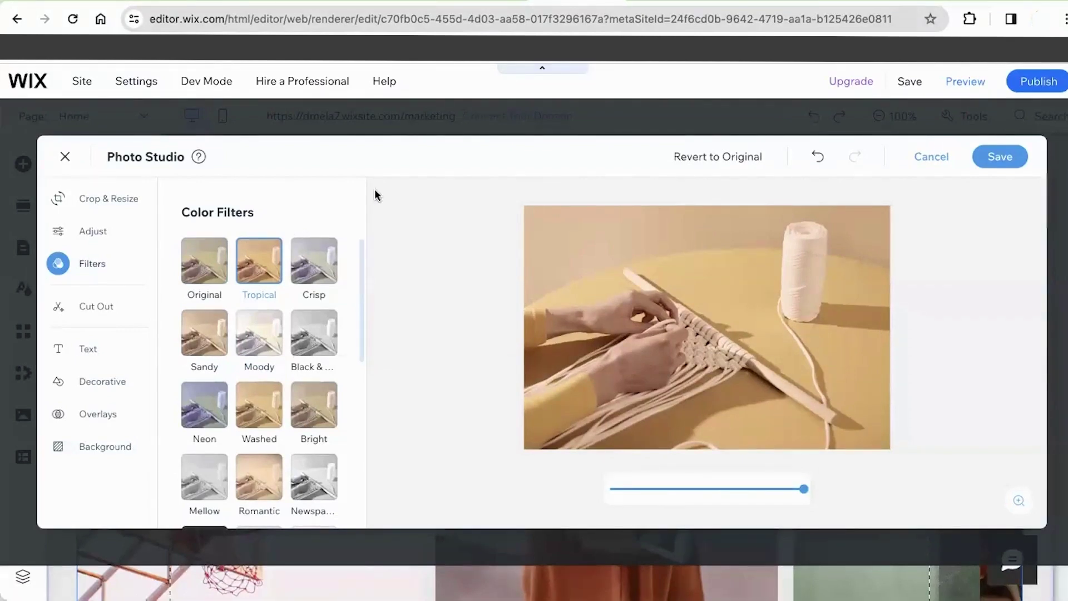
click(1008, 159)
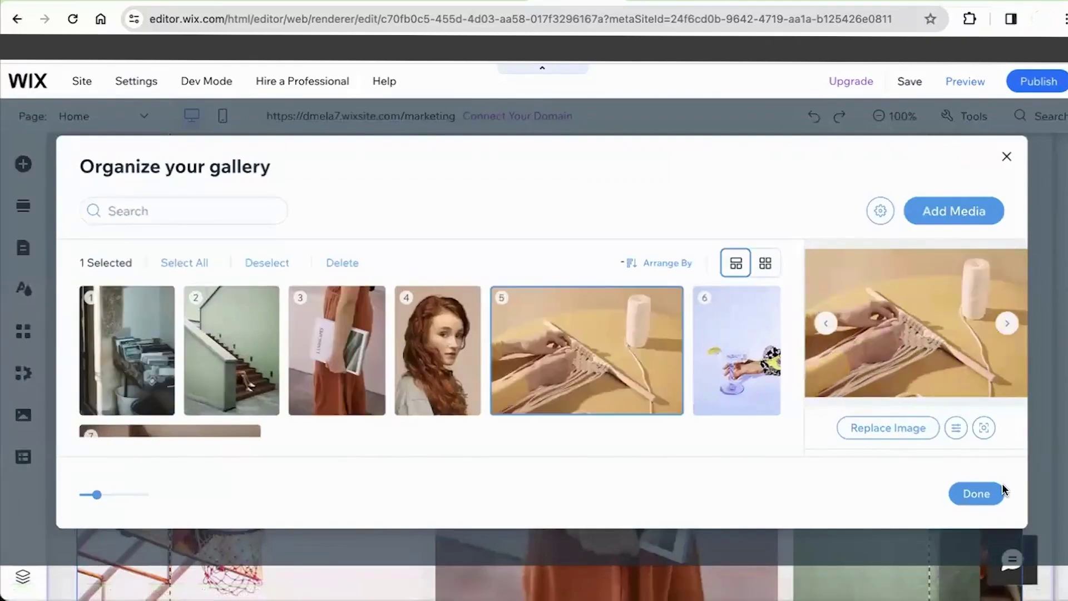
click(978, 495)
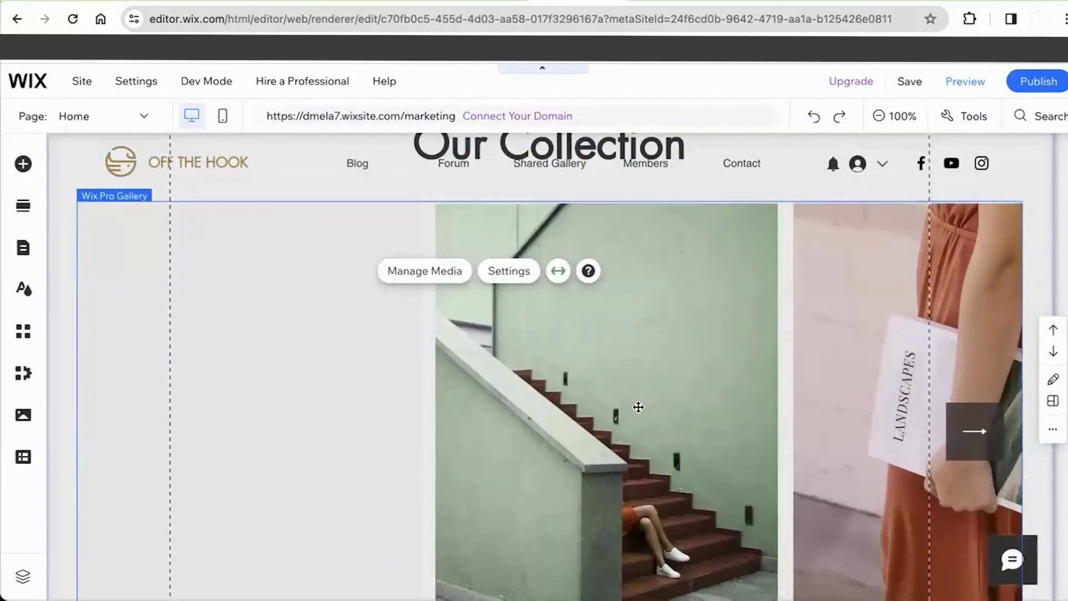
scroll(636, 406, down, 2)
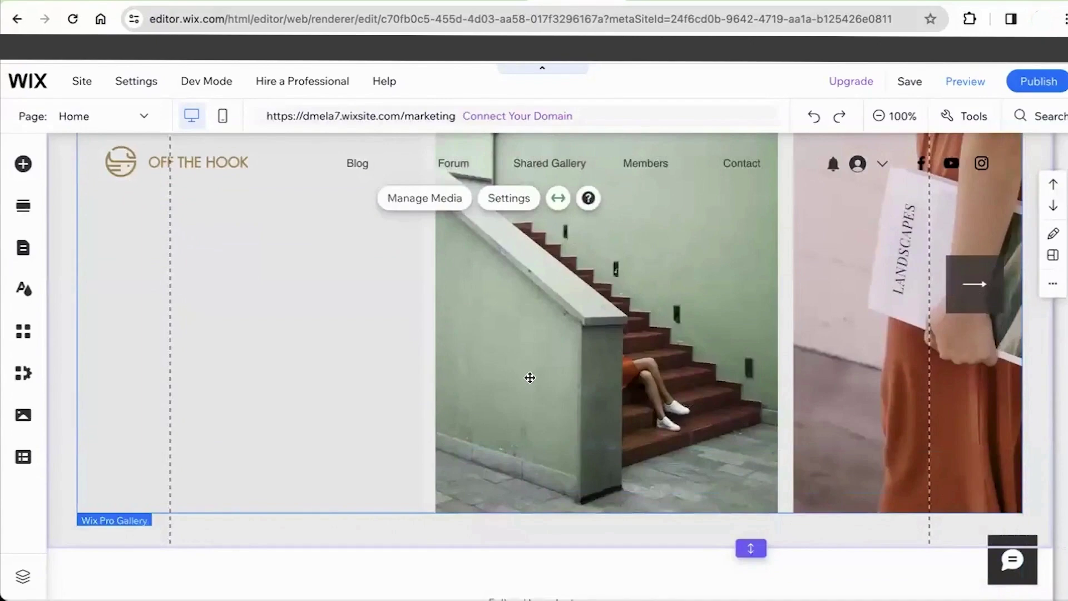
scroll(530, 377, up, 8)
scroll(530, 377, up, 6)
scroll(530, 376, down, 15)
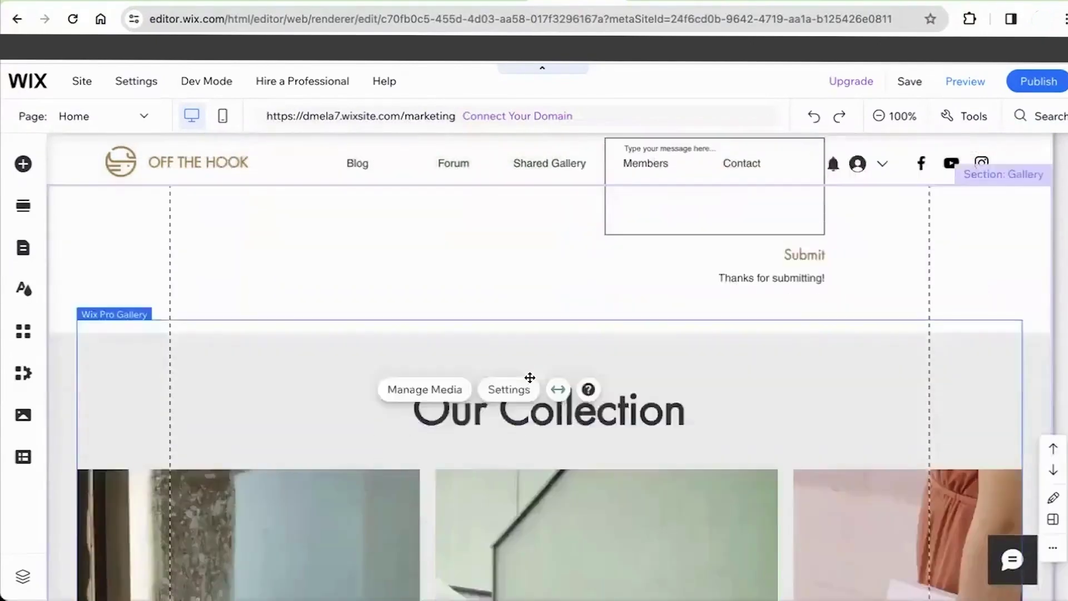
scroll(141, 392, down, 1)
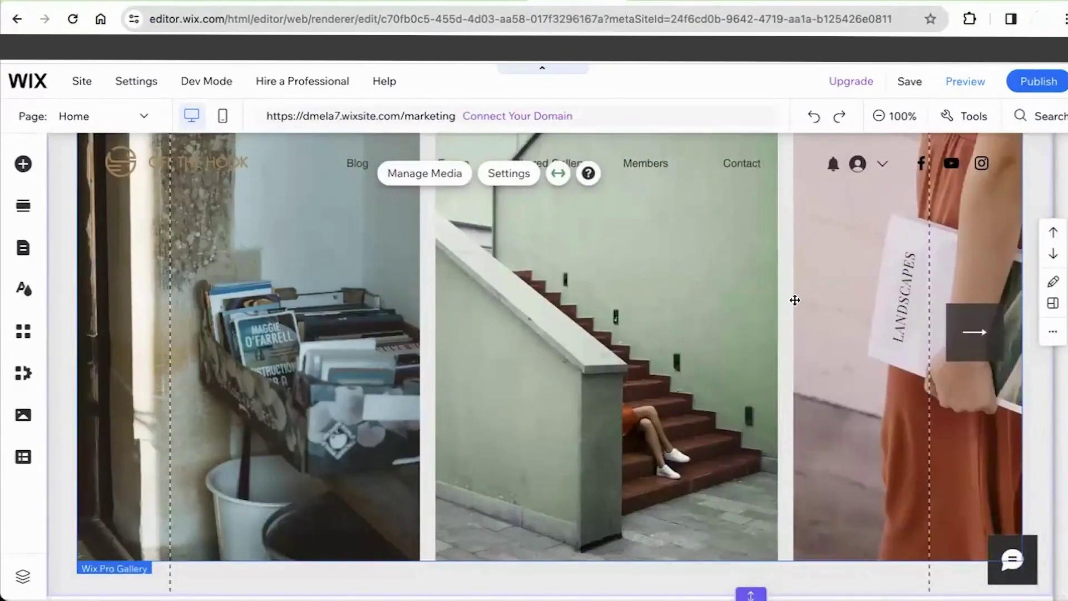
Step: Change the font of the "Our Collection" heading in the Gallery section to Georgia
scroll(794, 300, up, 8)
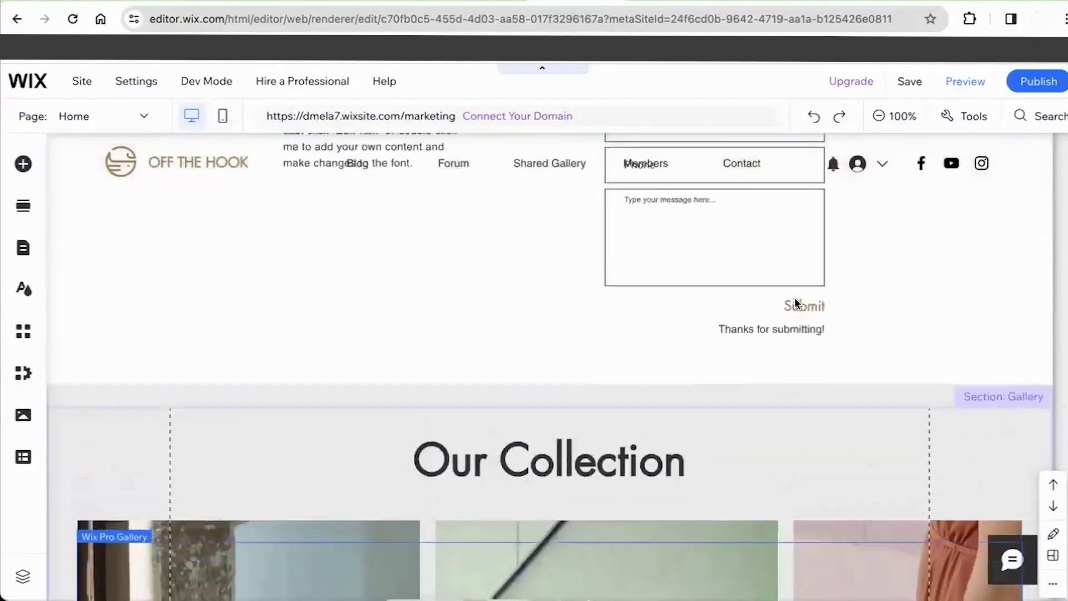
click(544, 478)
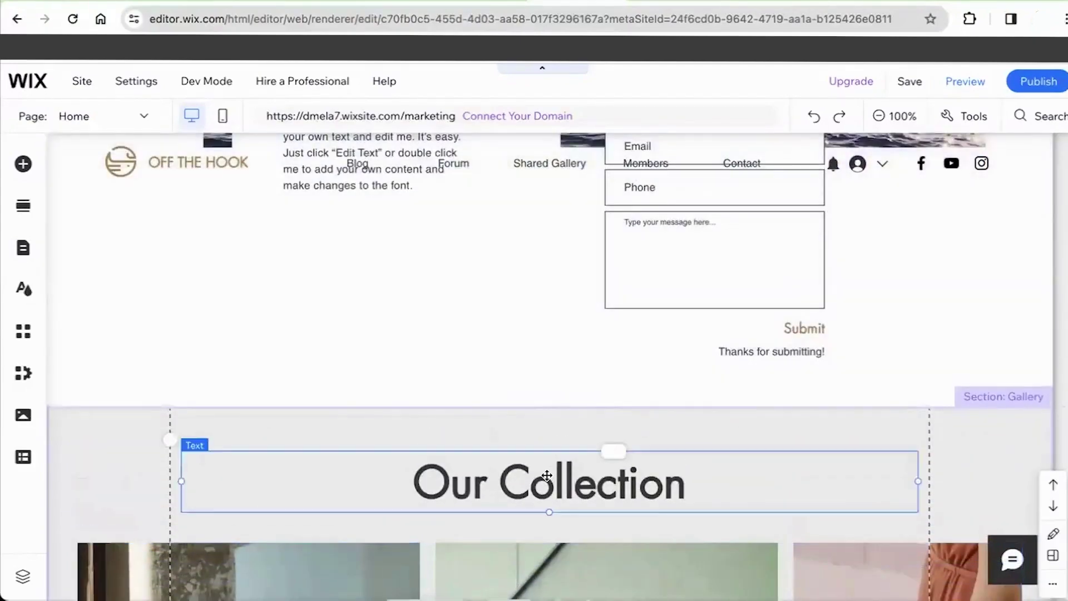
scroll(570, 427, down, 4)
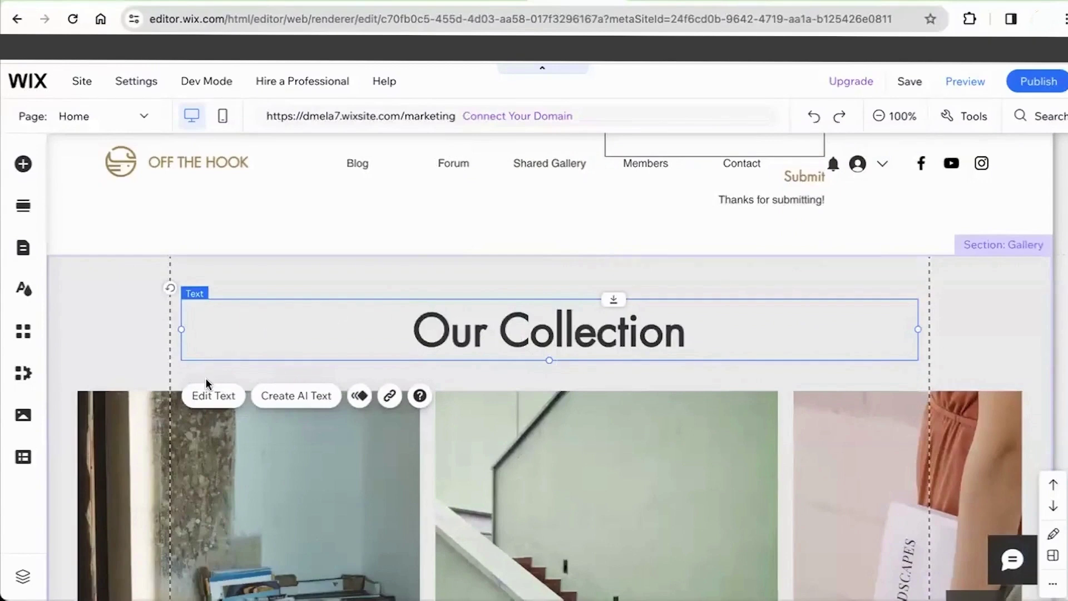
click(210, 398)
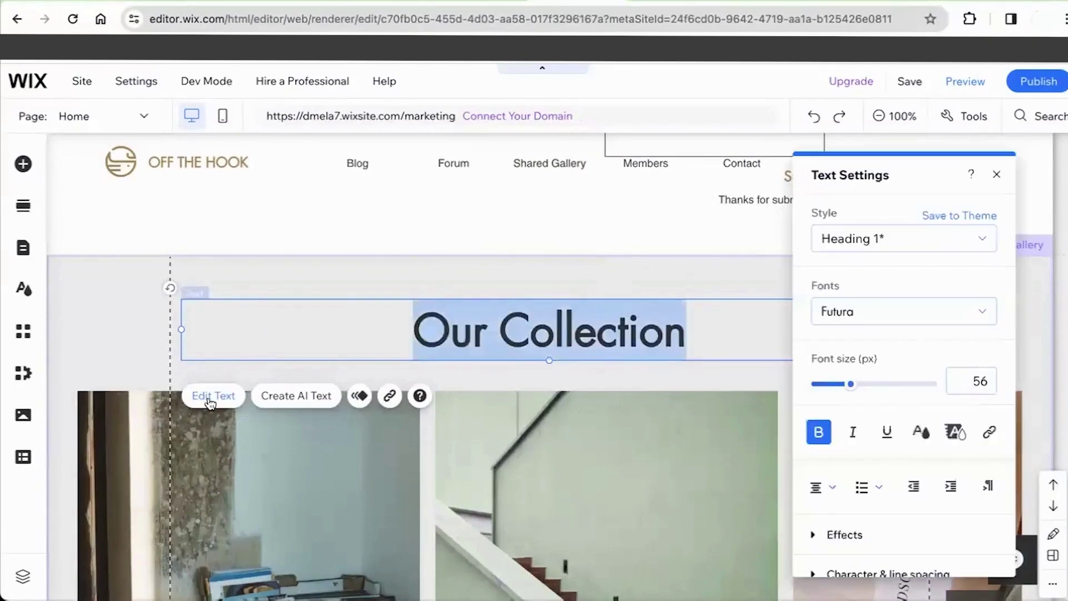
scroll(858, 439, down, 1)
scroll(857, 440, up, 1)
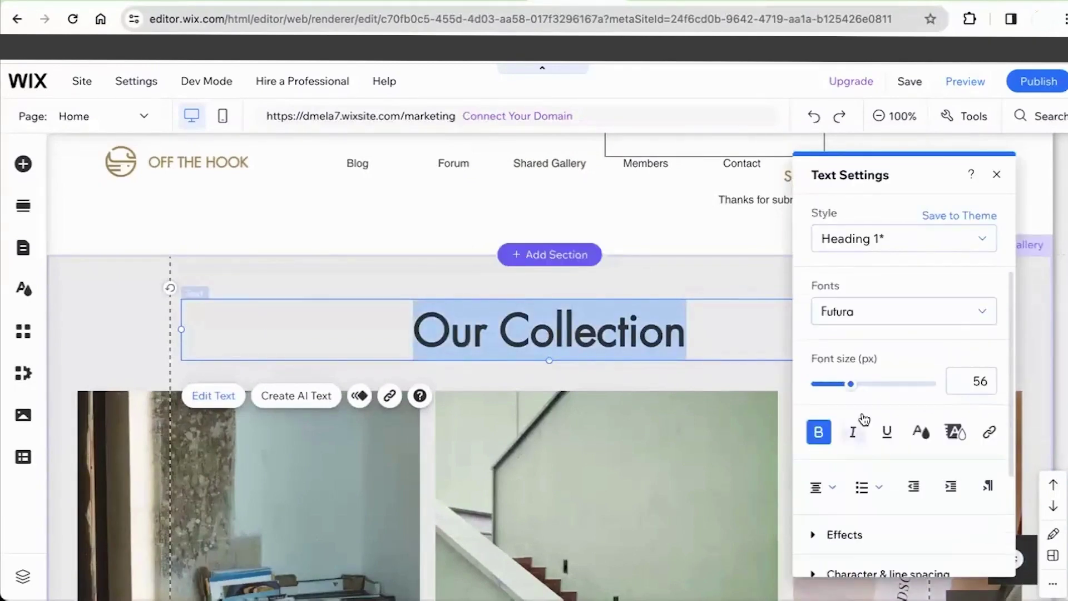
click(889, 316)
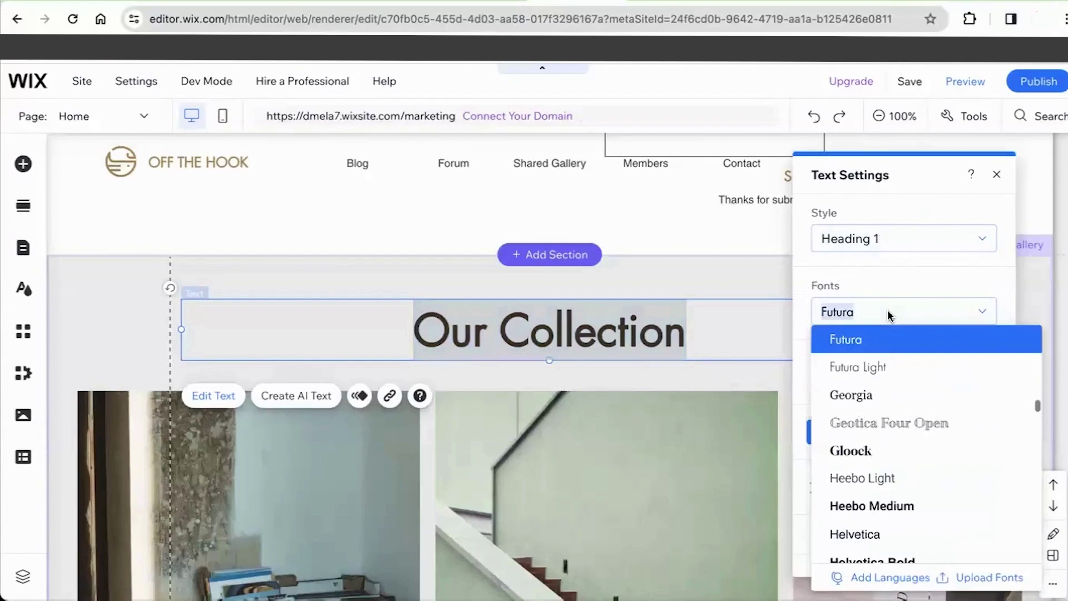
click(867, 401)
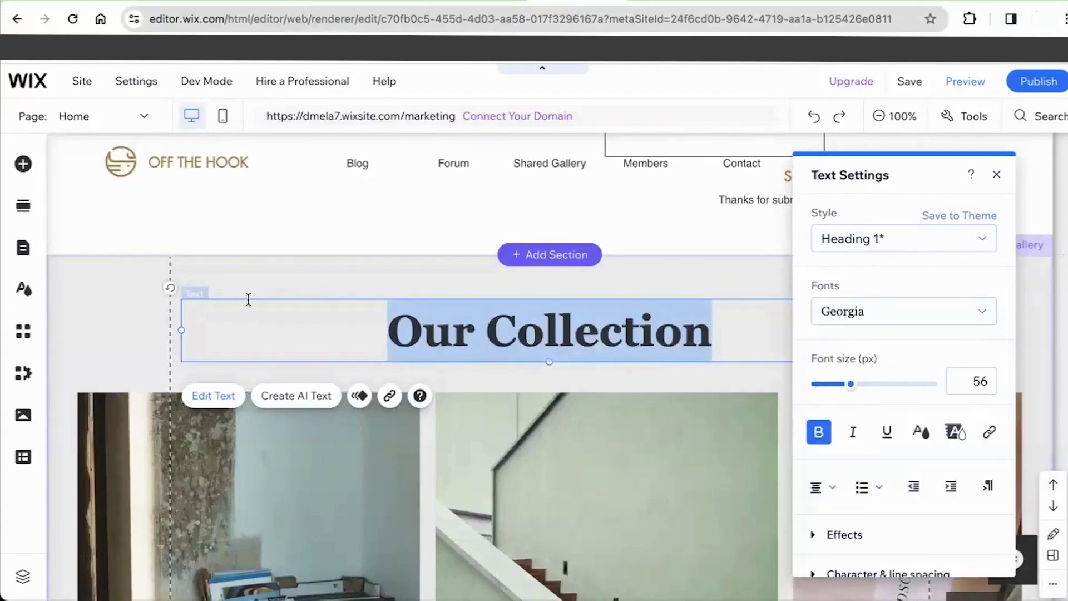
click(248, 282)
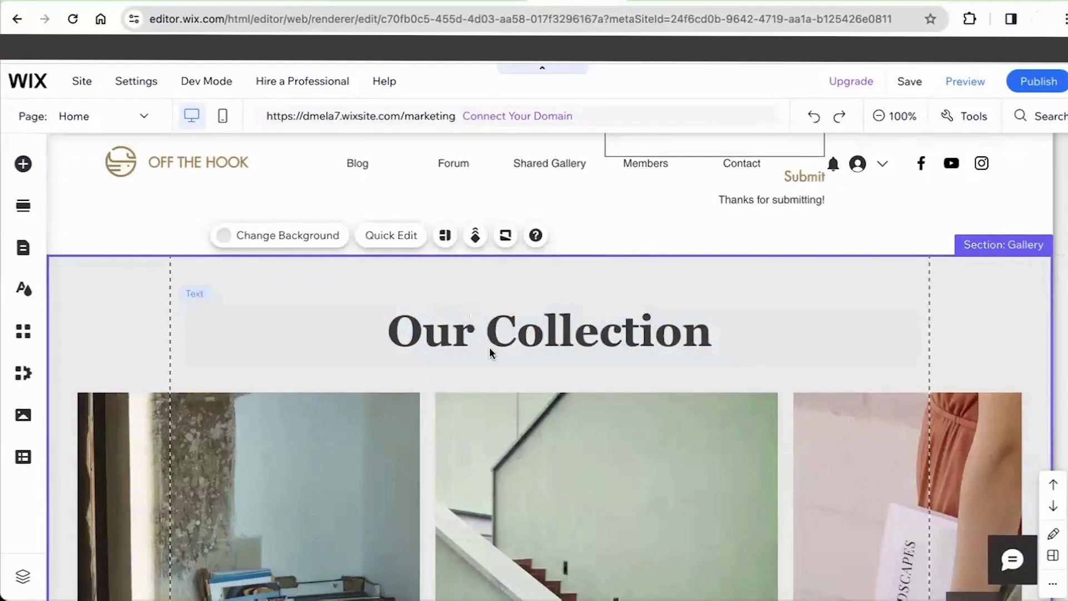
Step: Extend the Gallery section's lower edge well downward to make empty space below the gallery images
click(489, 366)
scroll(565, 293, down, 6)
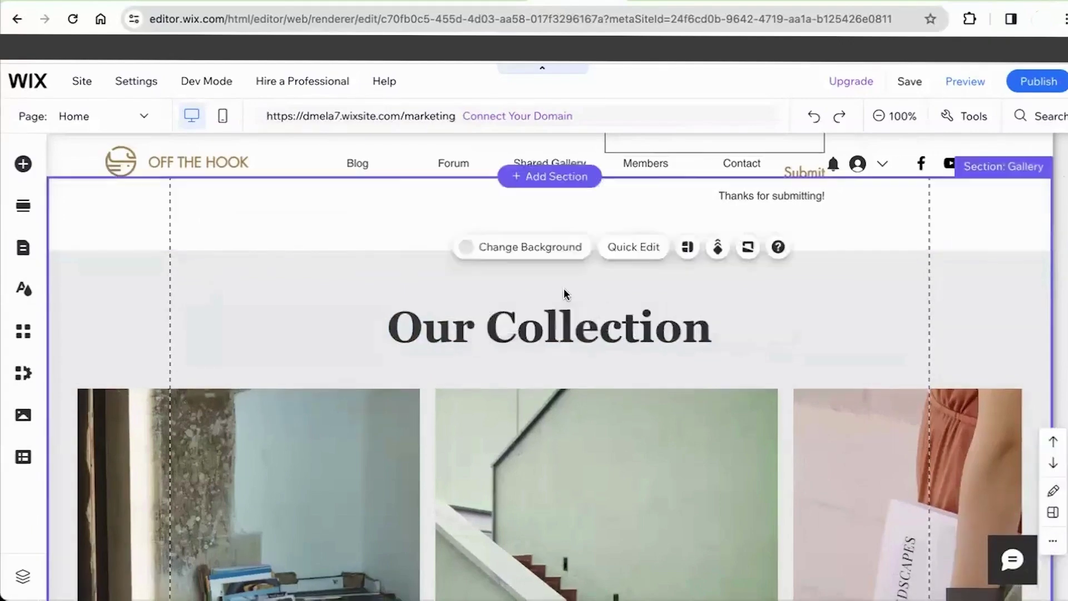
scroll(564, 294, down, 1)
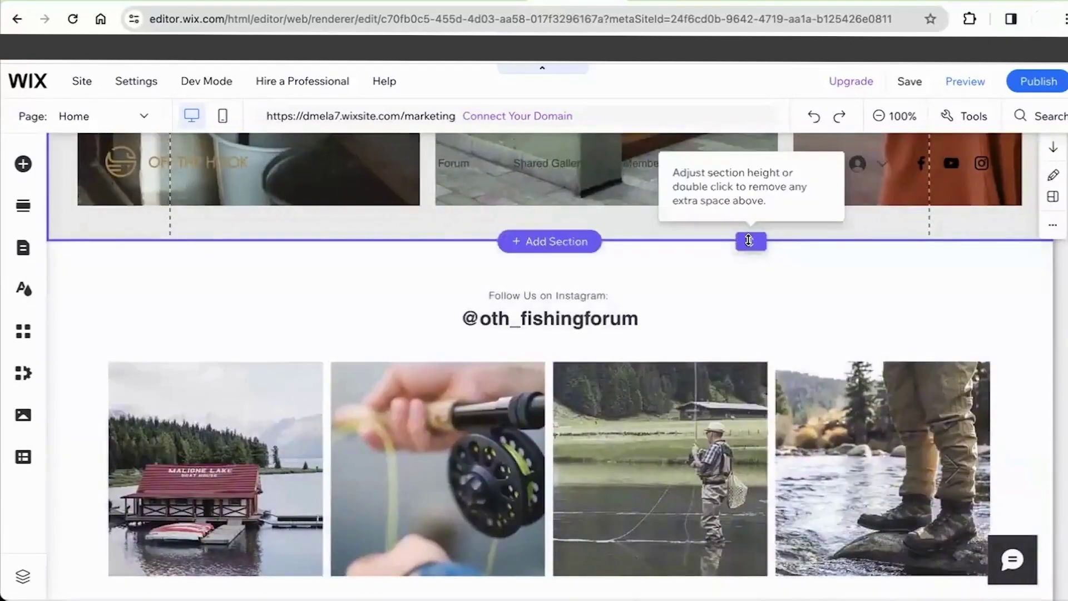
drag(750, 240, 751, 529)
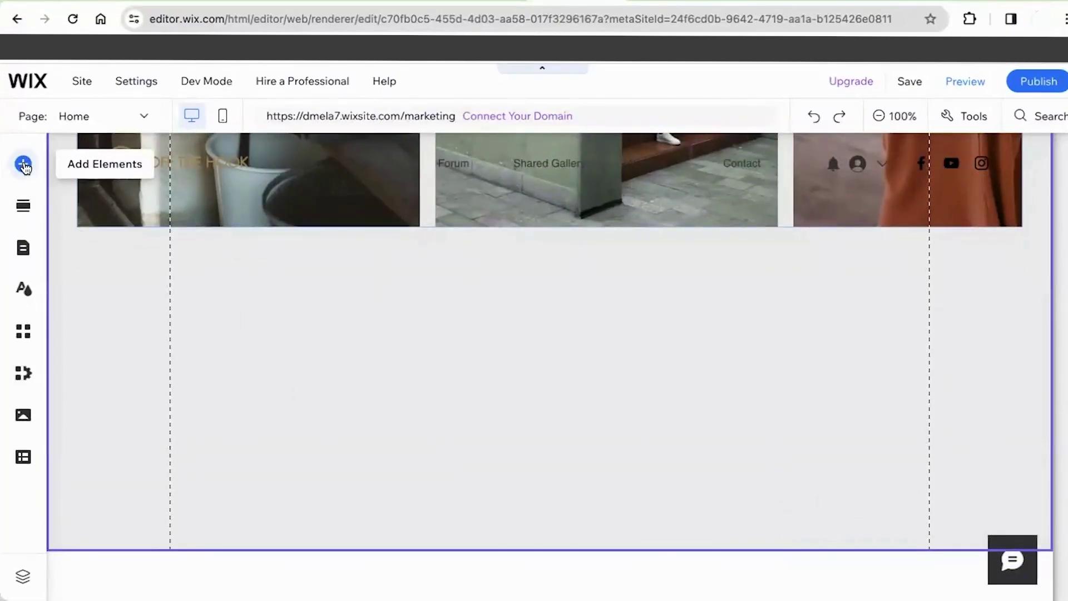
Step: Add the Avenir Light paragraph text element to the empty space below the gallery images
click(23, 165)
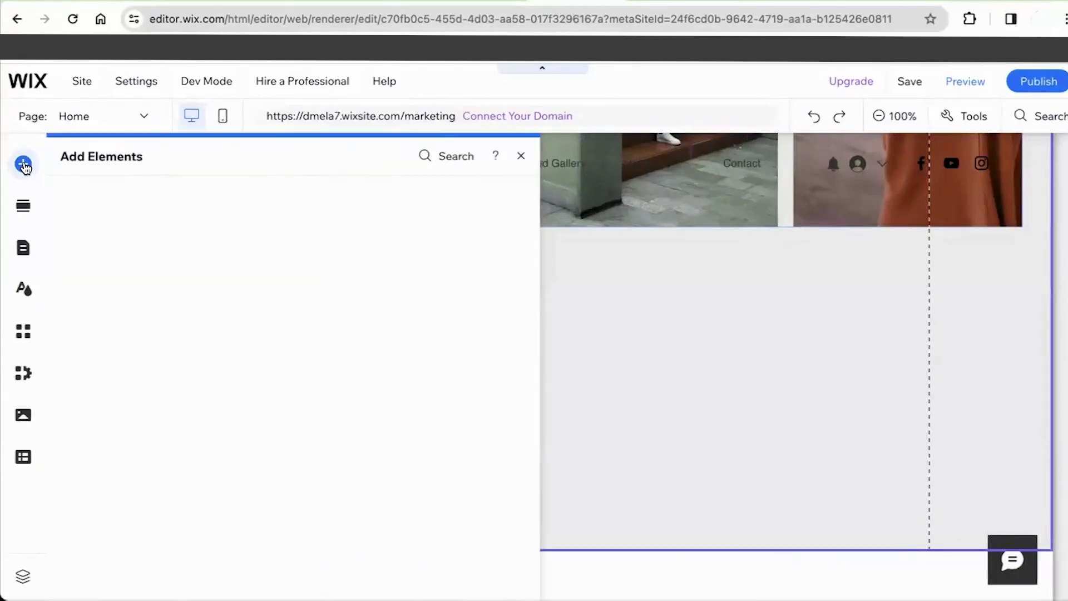
mouse_move(91, 254)
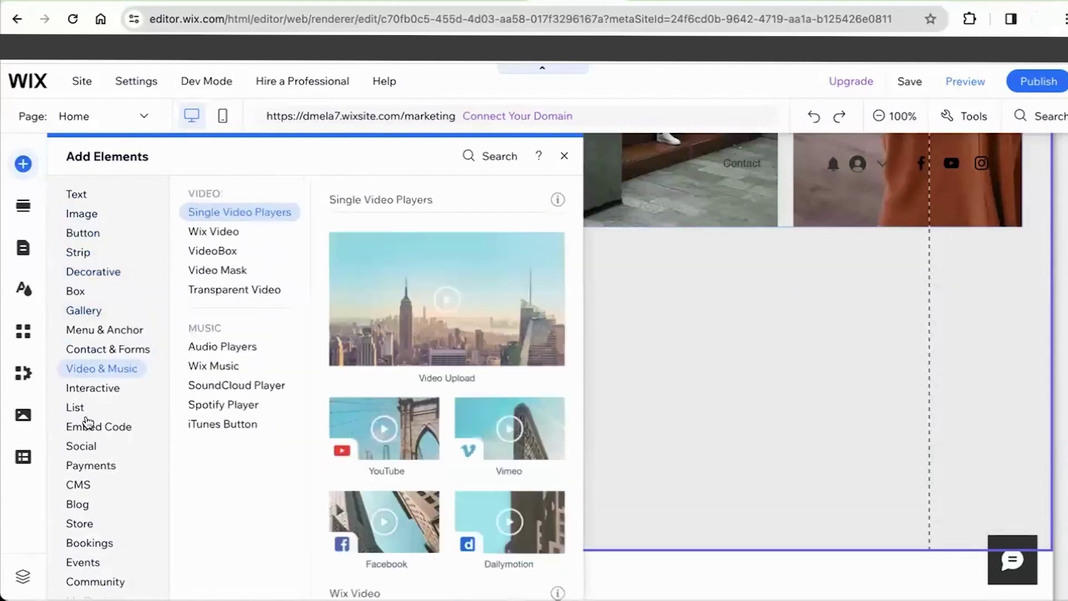
scroll(83, 490, down, 1)
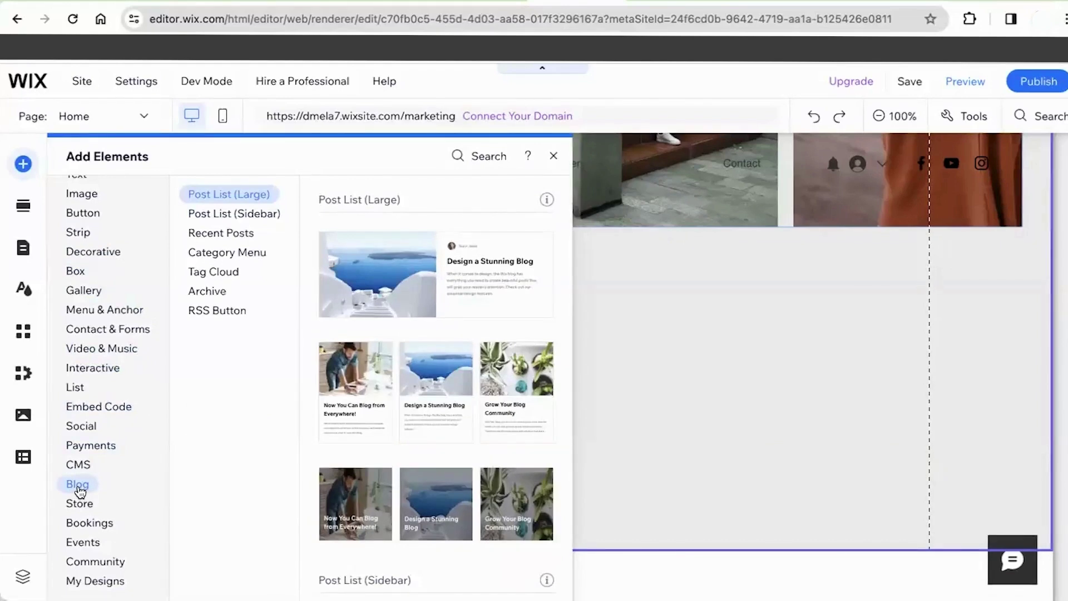
scroll(78, 490, up, 1)
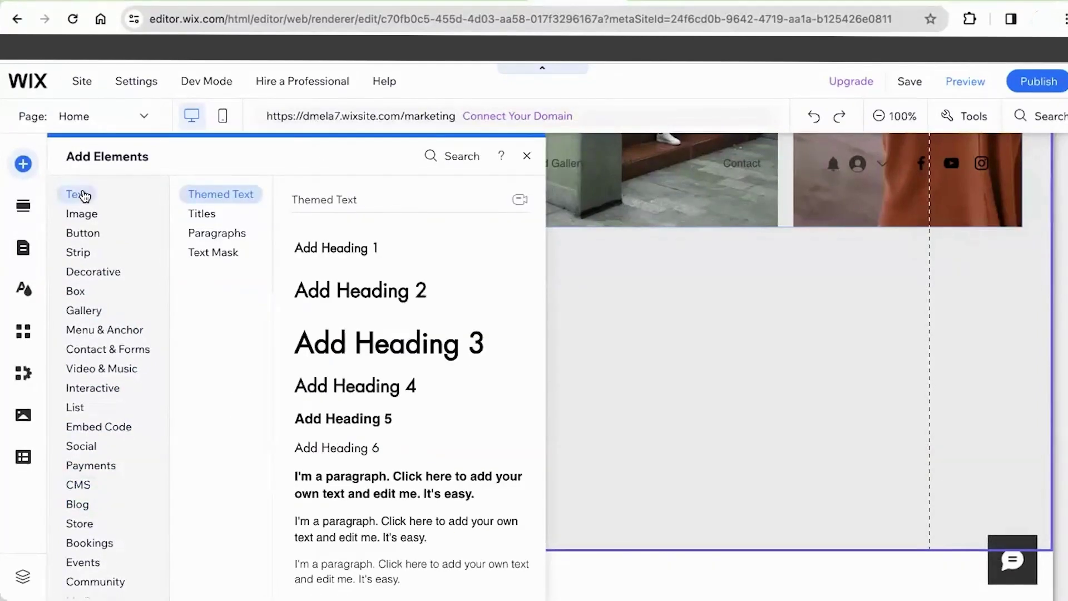
click(240, 238)
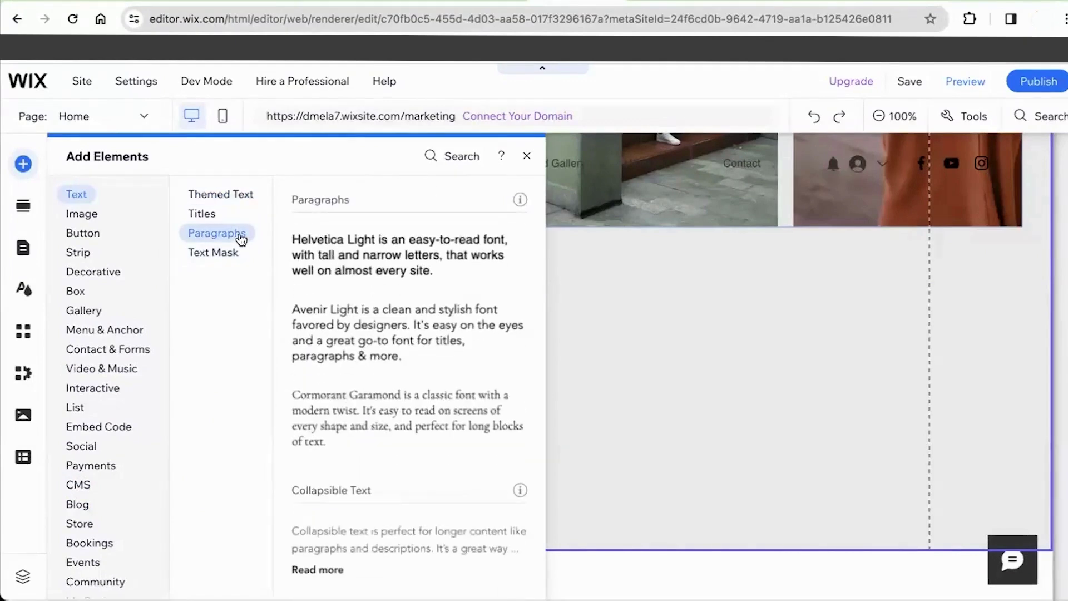
scroll(406, 394, down, 3)
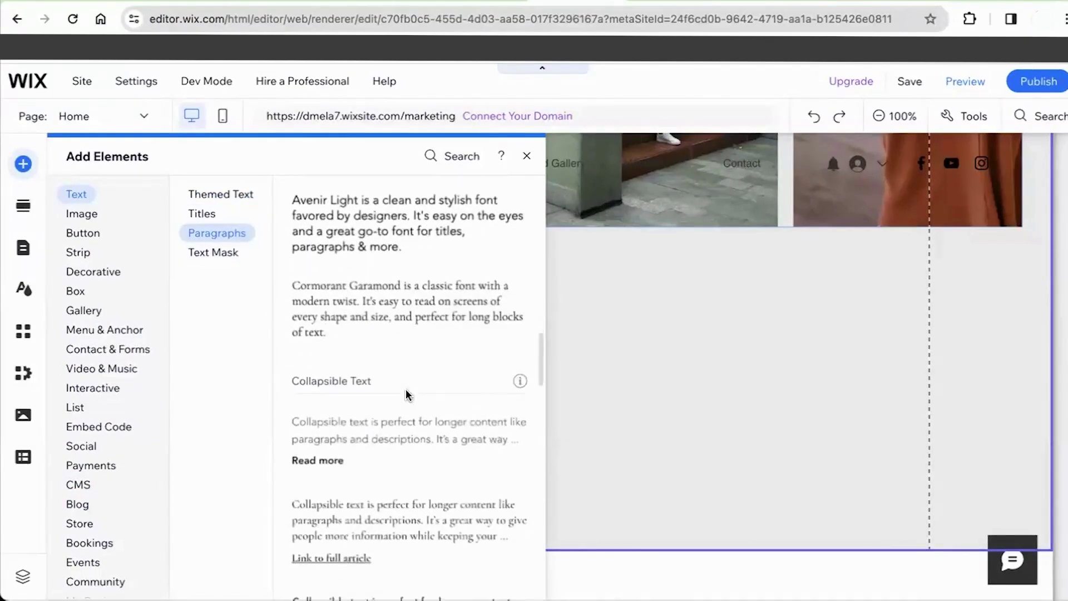
scroll(407, 396, down, 1)
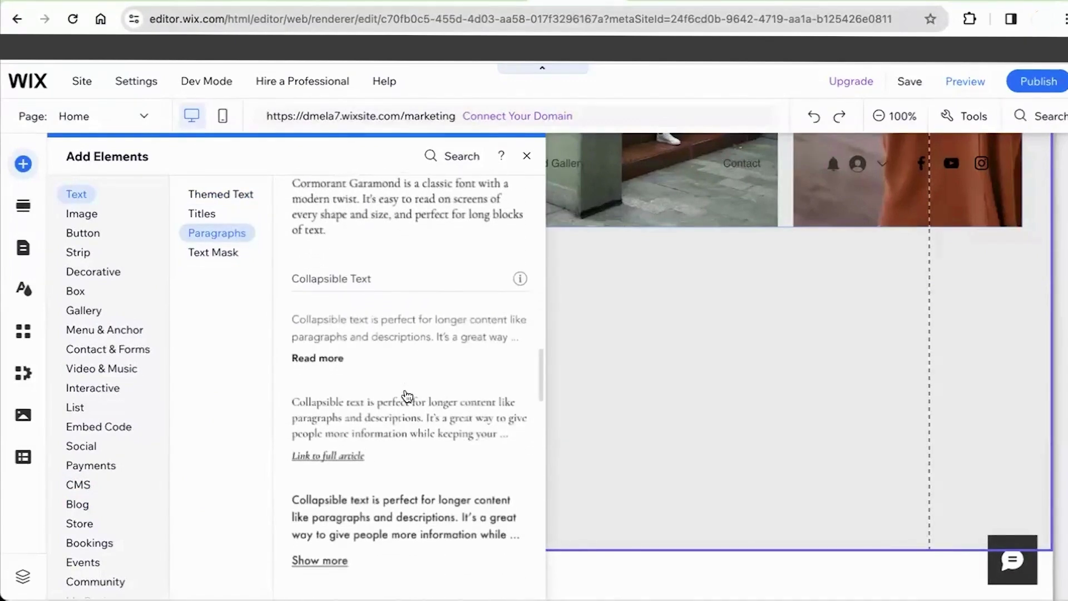
scroll(407, 396, down, 4)
scroll(406, 397, up, 7)
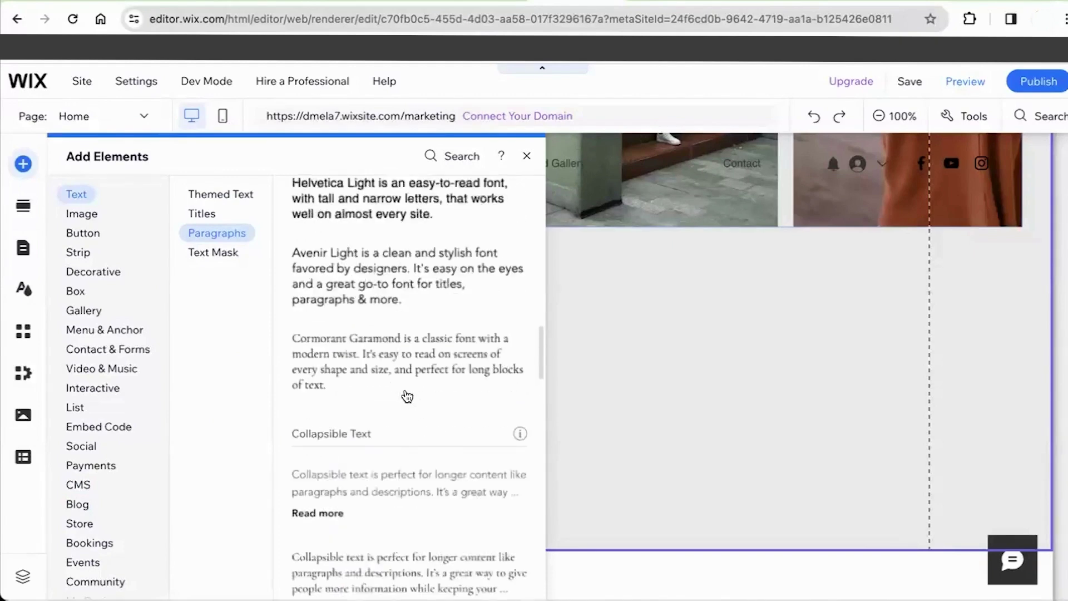
scroll(407, 396, up, 2)
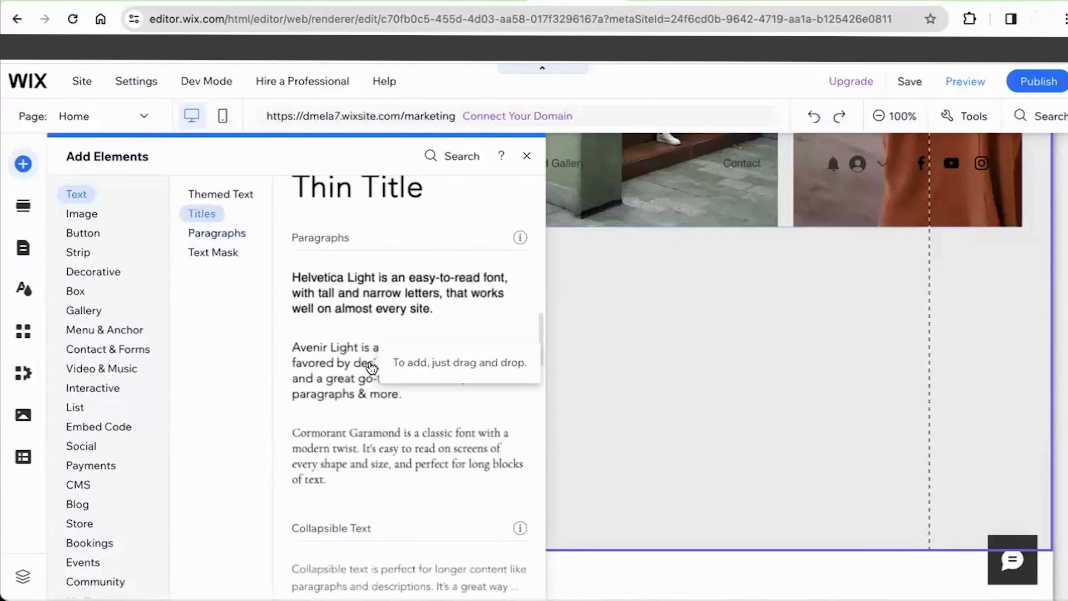
click(391, 366)
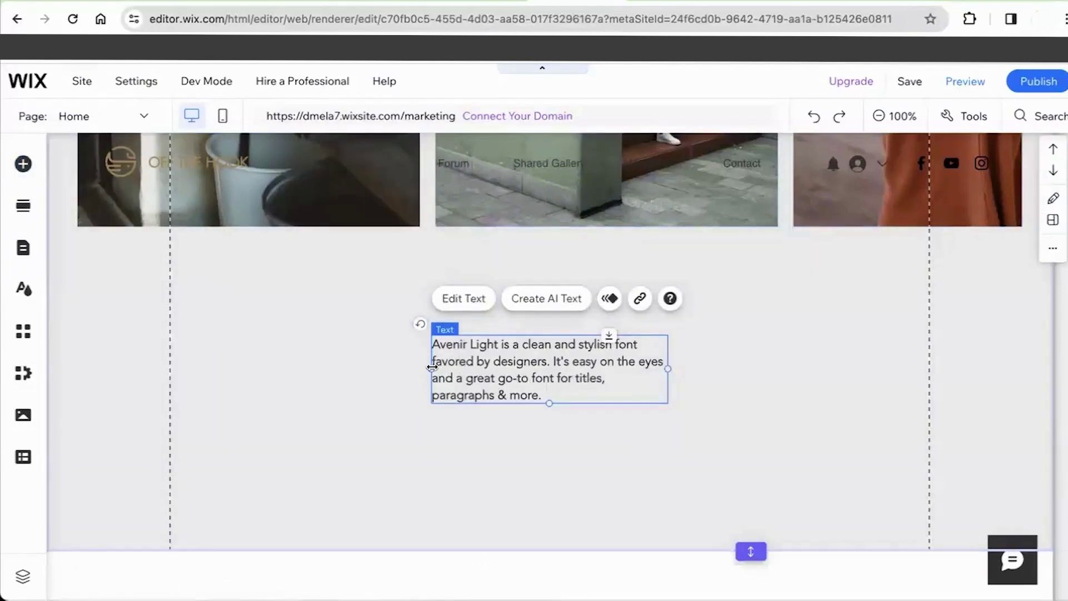
Step: Widen the new paragraph's text box to span both dashed page guides and stretch it down to nearly the bottom of the section
drag(430, 368, 168, 365)
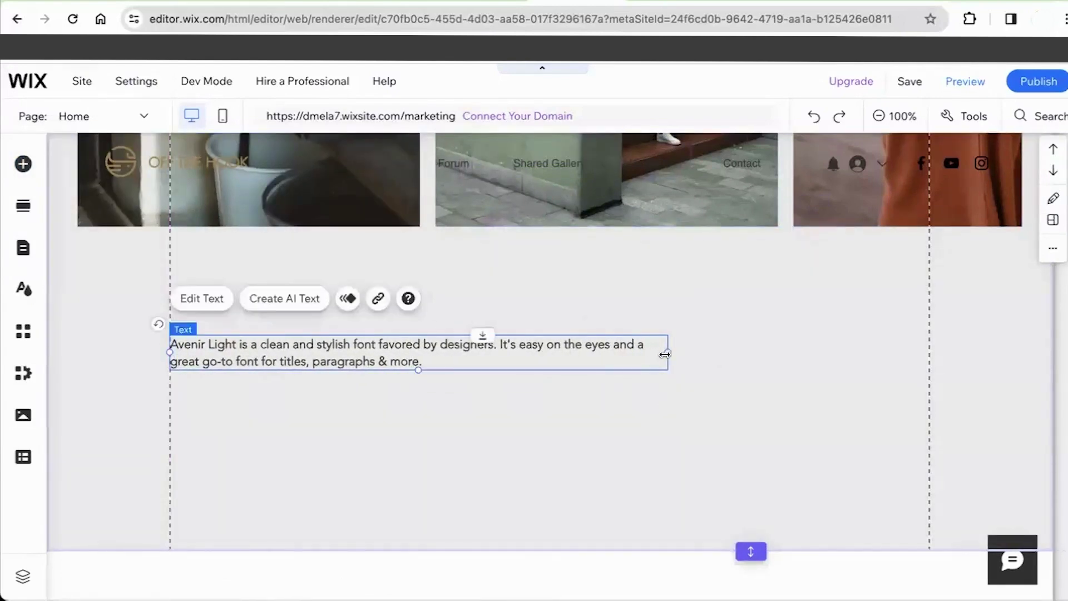
drag(668, 352, 929, 344)
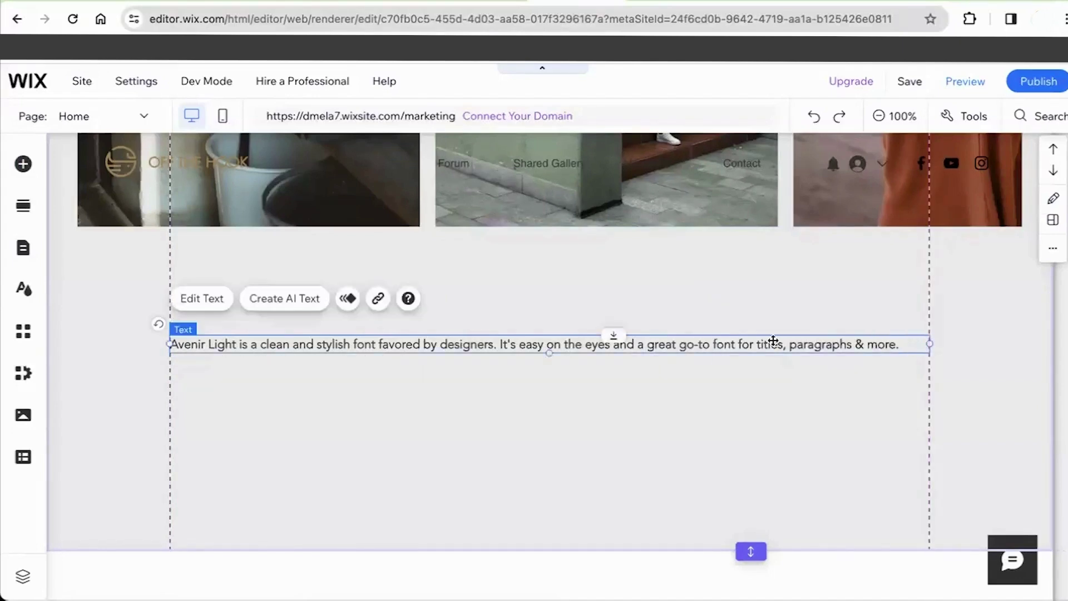
drag(548, 355, 558, 497)
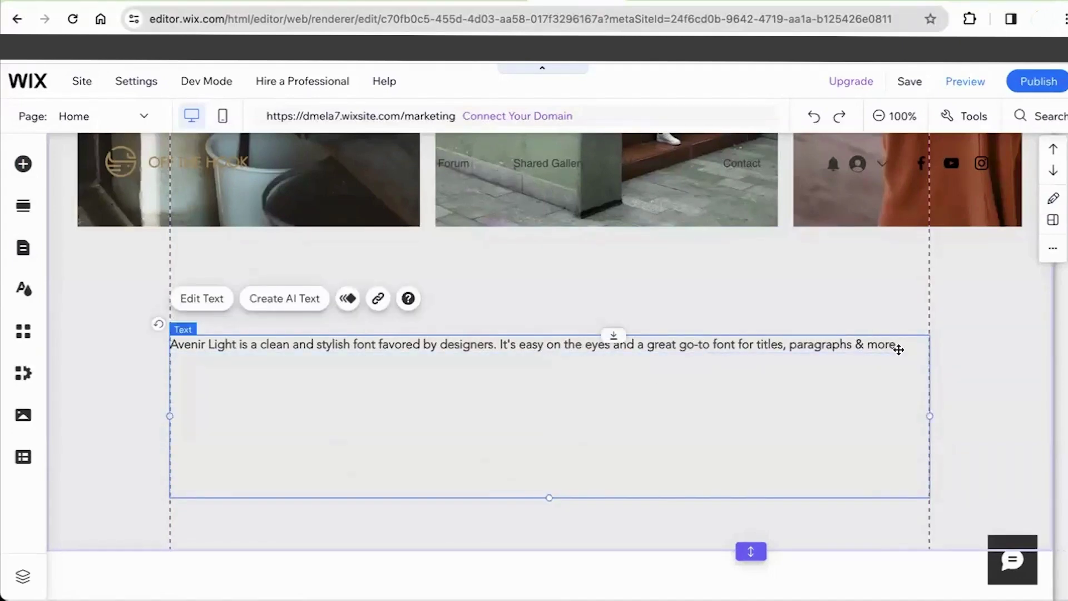
double_click(899, 348)
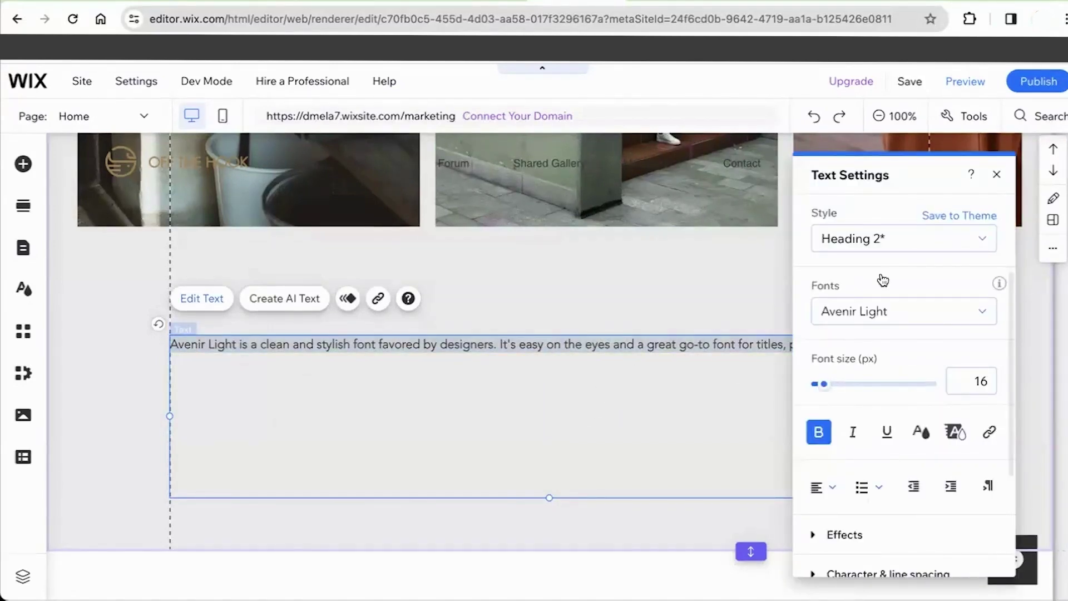
click(997, 174)
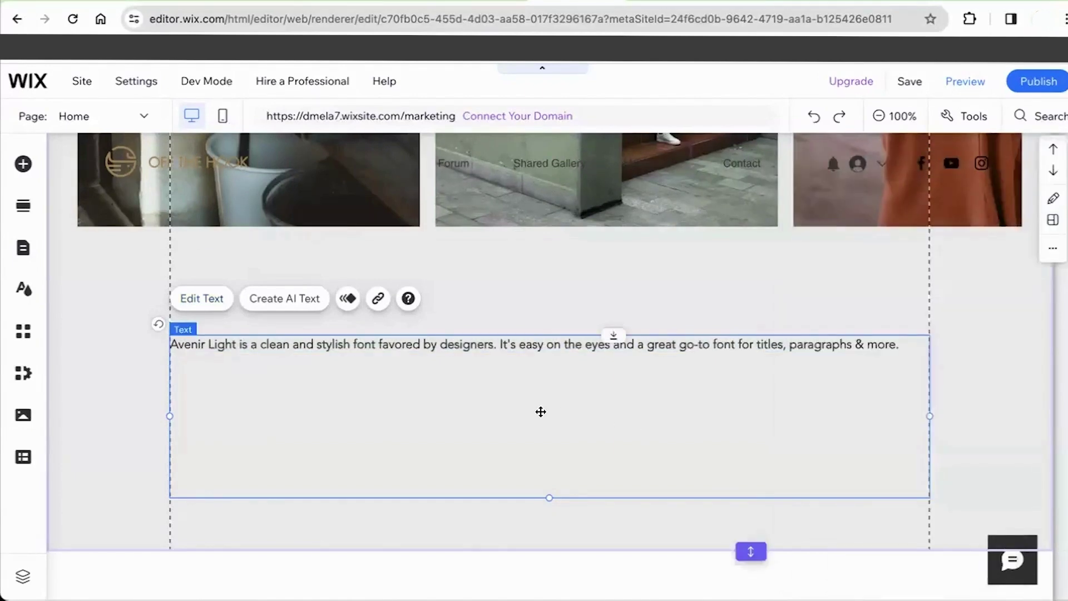
double_click(888, 347)
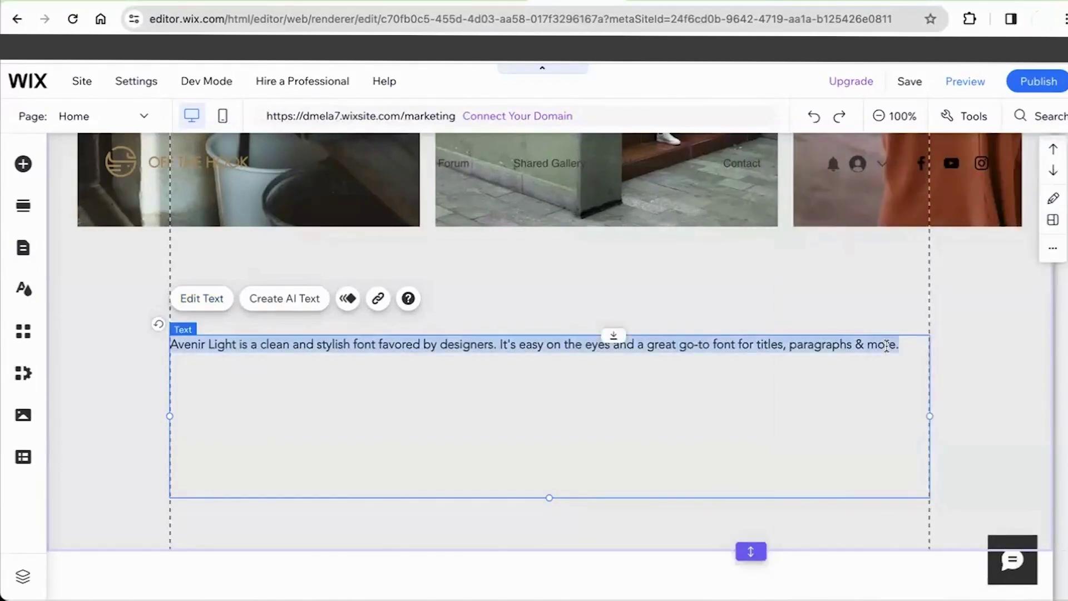
click(747, 382)
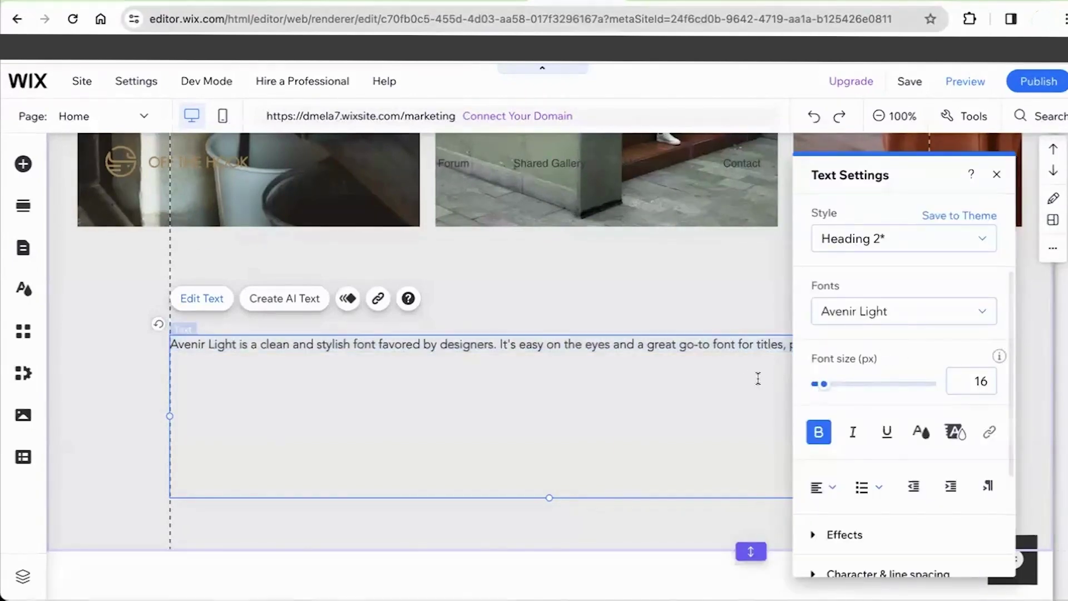
click(997, 175)
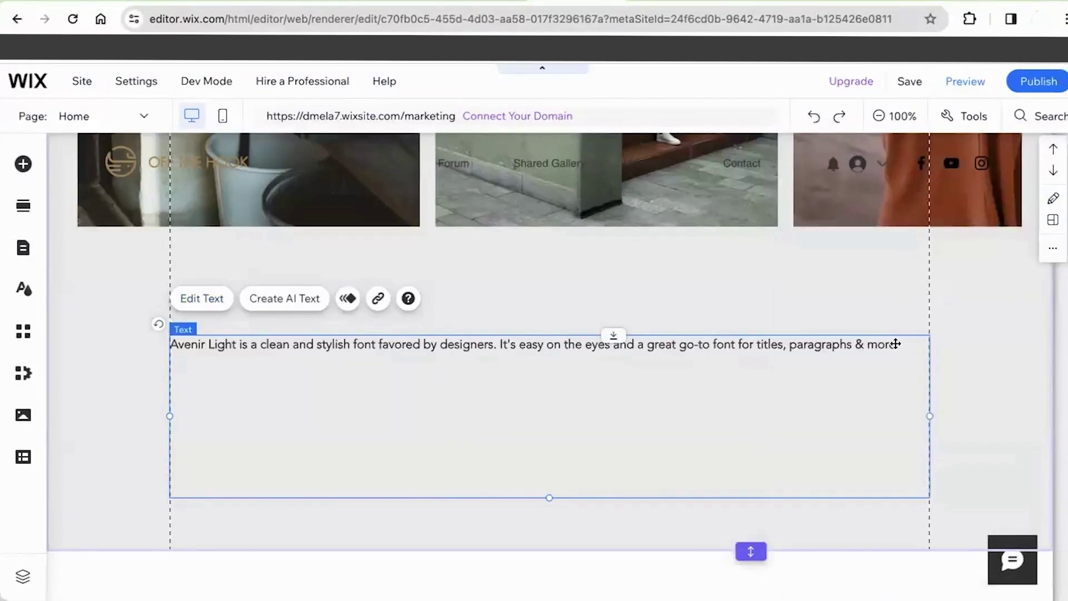
Step: Copy the Avenir Light sentence and paste ten copies of it into the text box, starting after a blank line below the original
double_click(881, 357)
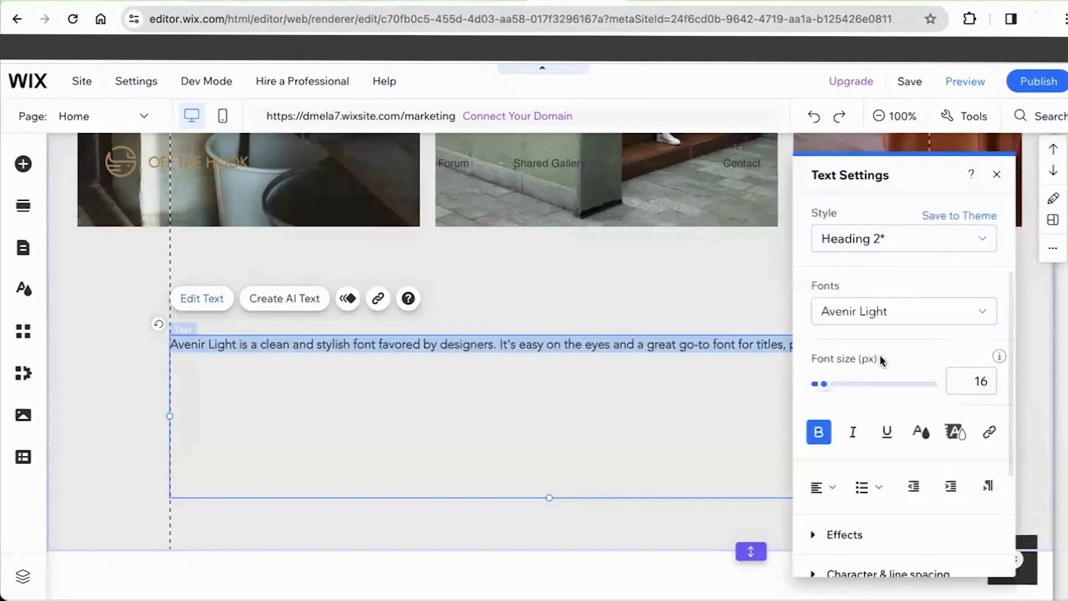
click(723, 381)
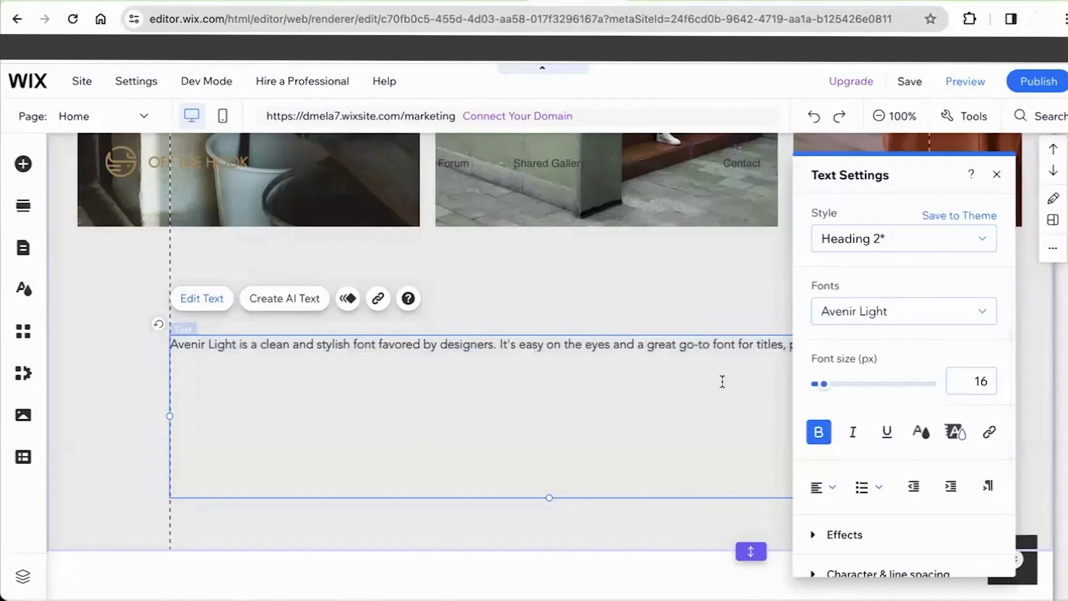
key(ctrl+v)
key(ctrl+v)
key(ctrl+v)
key(ctrl+v)
key(ctrl+v)
key(ctrl+v)
key(ctrl+v)
key(ctrl+v)
key(ctrl+v)
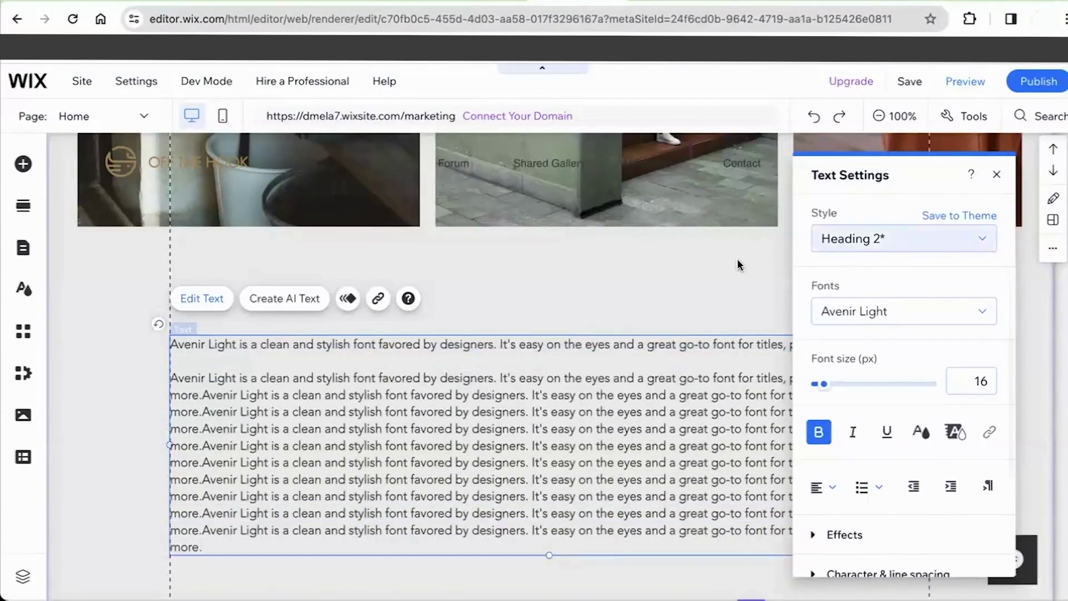
Step: Narrow the pasted paragraph's text box by bringing its outer edge inward to a little over half the width between the dashed guides
click(957, 144)
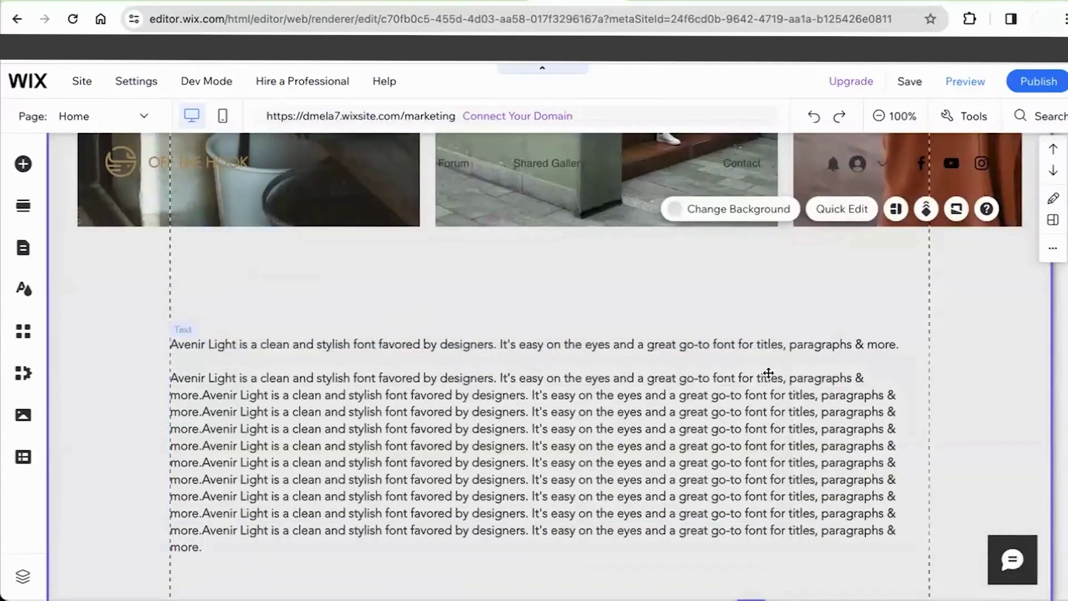
click(770, 372)
scroll(766, 374, down, 2)
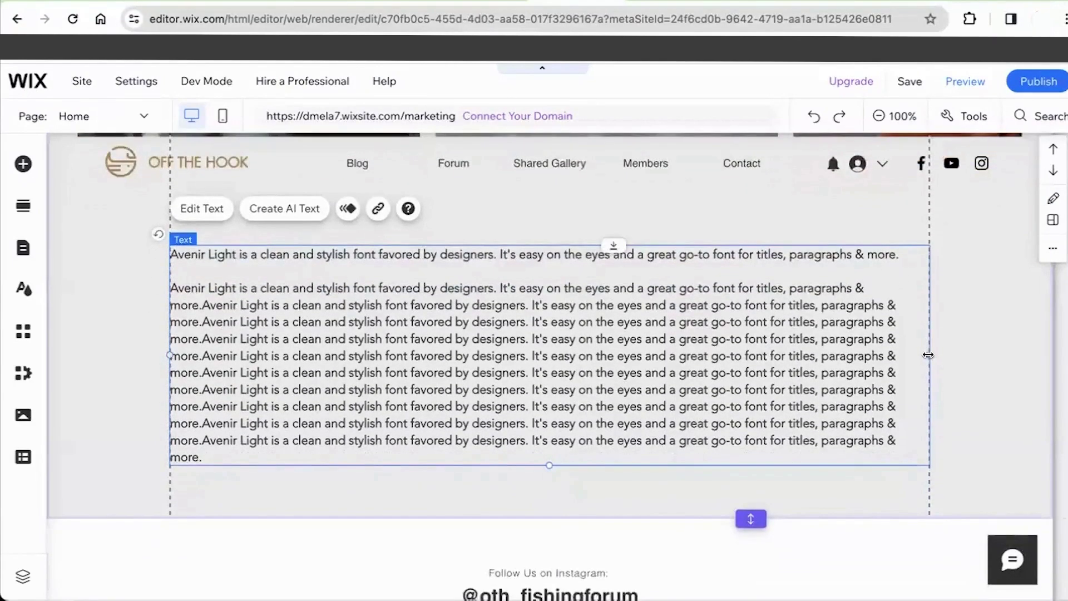
drag(928, 355, 612, 356)
scroll(374, 419, down, 3)
scroll(374, 419, up, 1)
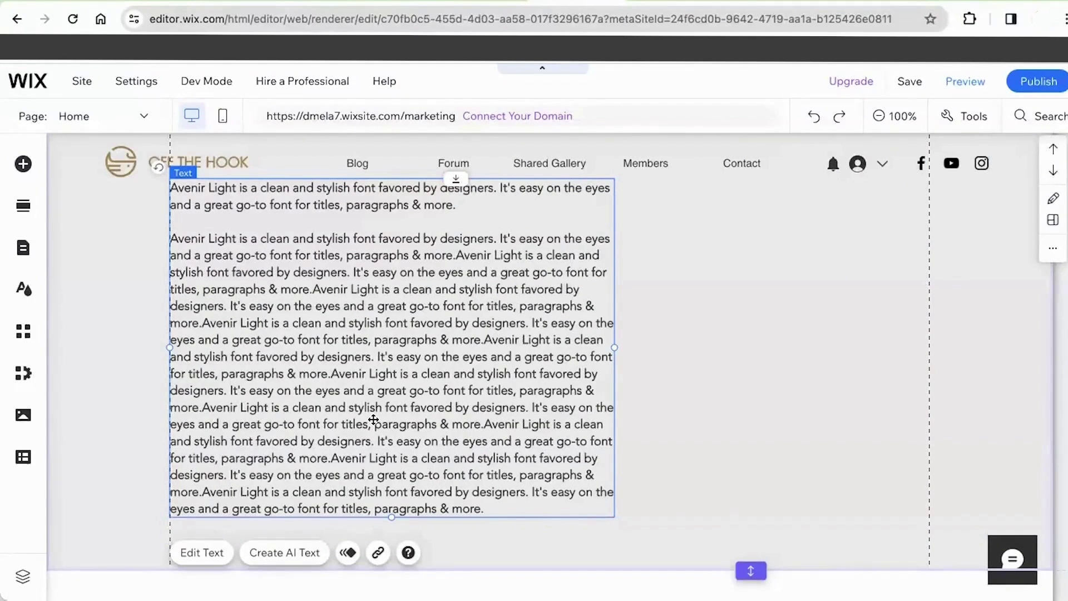
Step: Browse the addable element categories, including Video & Music, Strip, Menu & Anchor, Decorative and Button
click(24, 163)
click(100, 362)
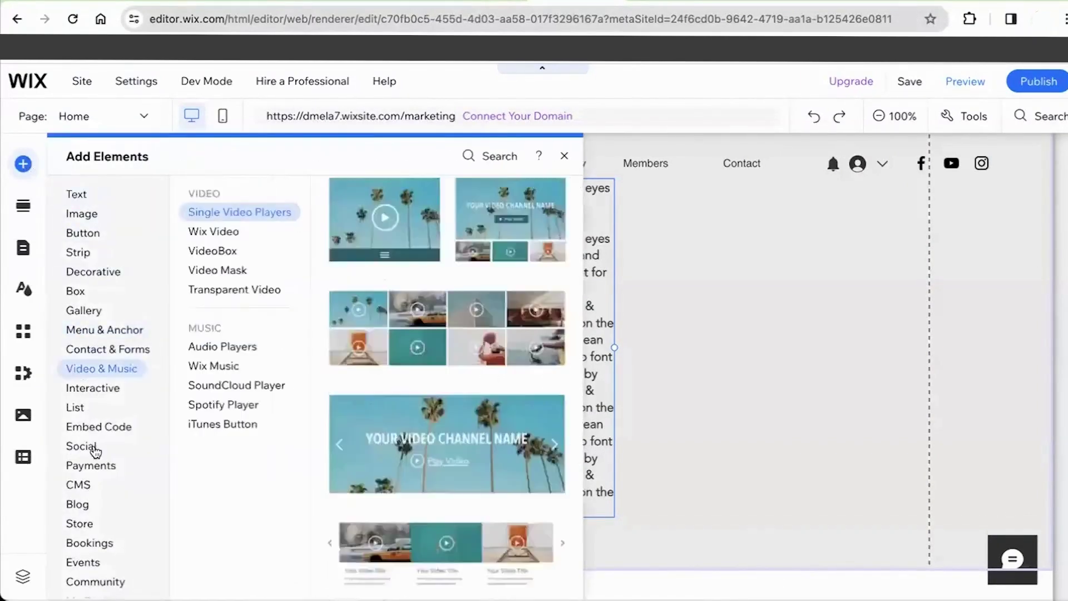
scroll(93, 474, down, 1)
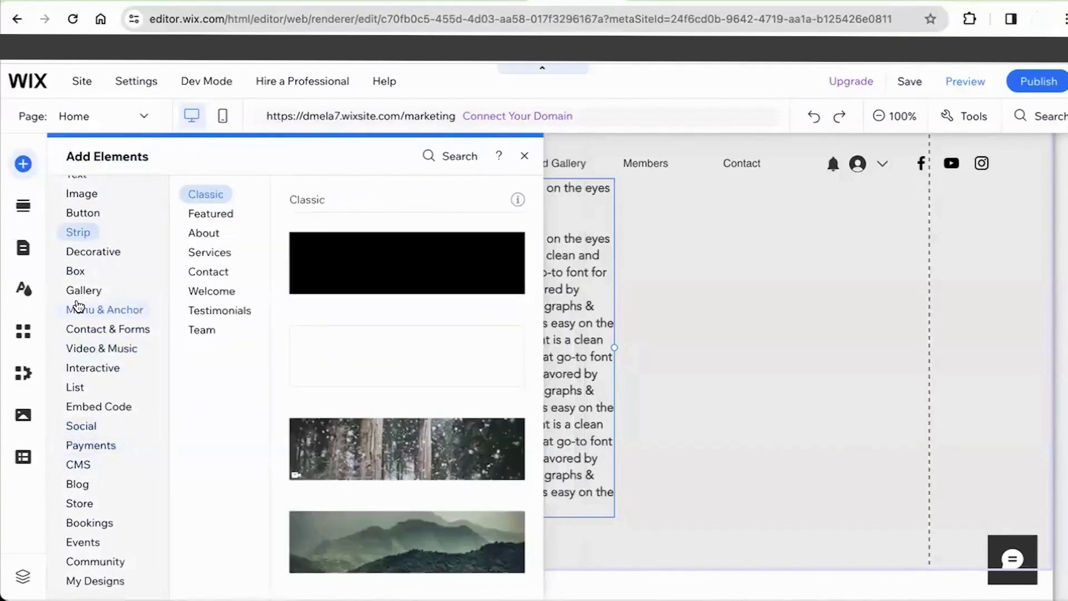
mouse_move(78, 309)
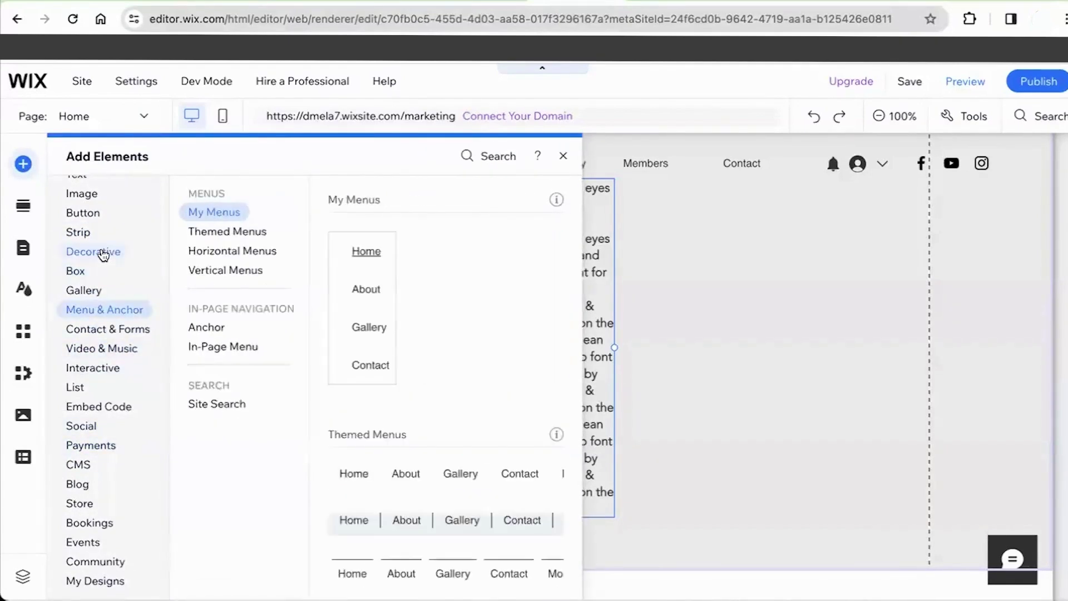
mouse_move(103, 255)
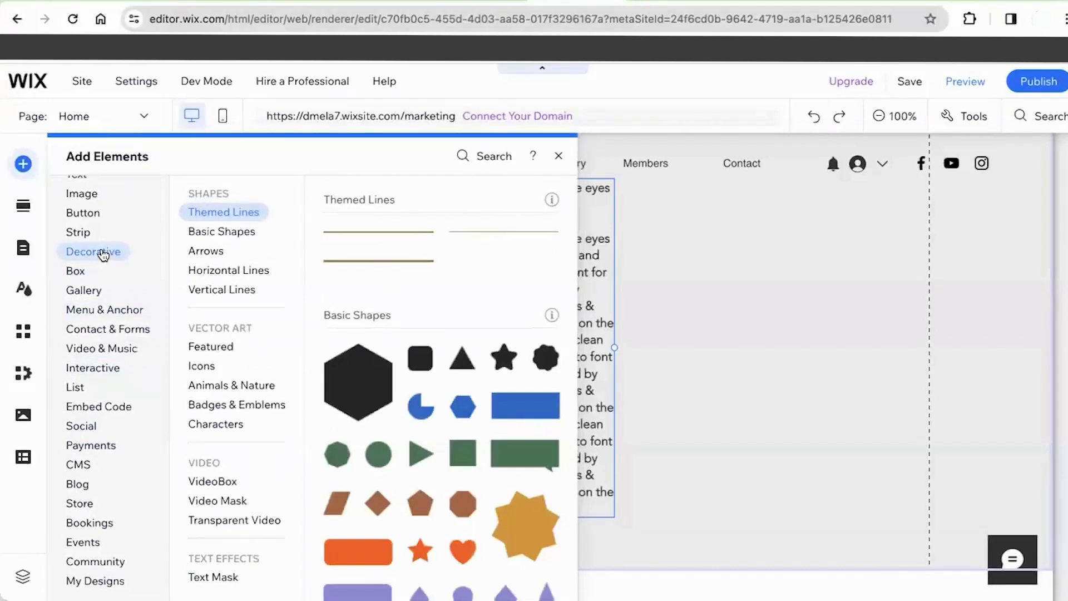
mouse_move(86, 216)
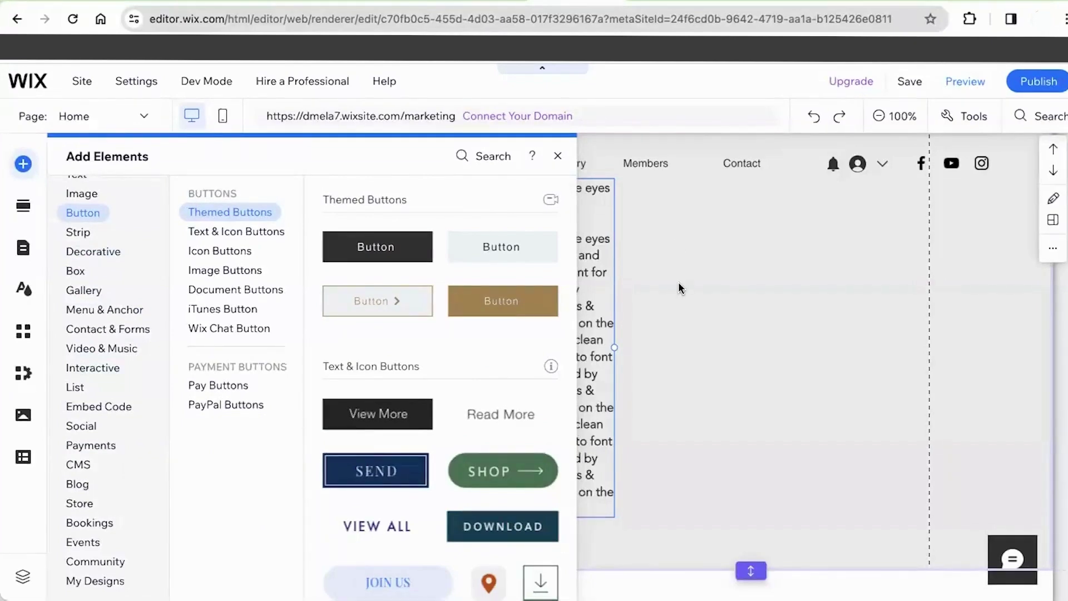
click(679, 282)
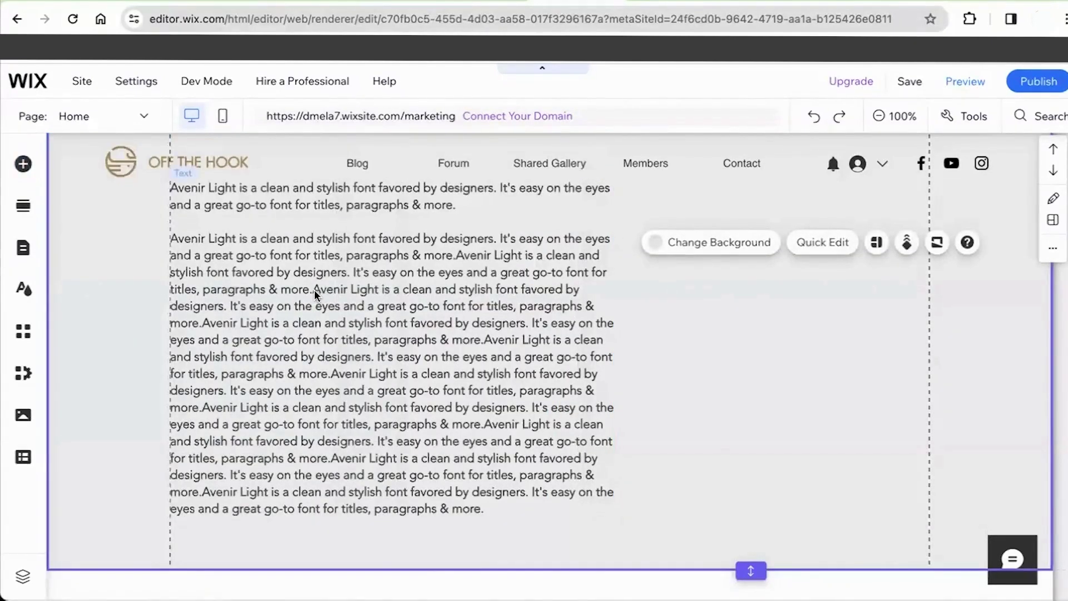
Step: Start a link on the words "Avenir Light" opening the paragraph's first sentence, with a web address as the link type
scroll(314, 289, up, 1)
click(267, 269)
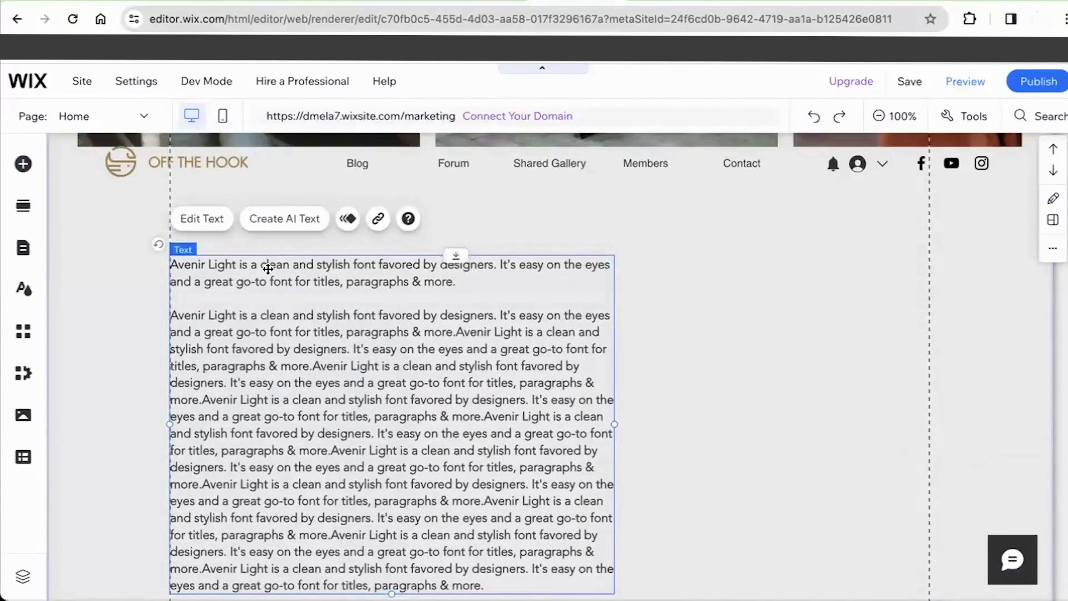
click(267, 269)
click(266, 265)
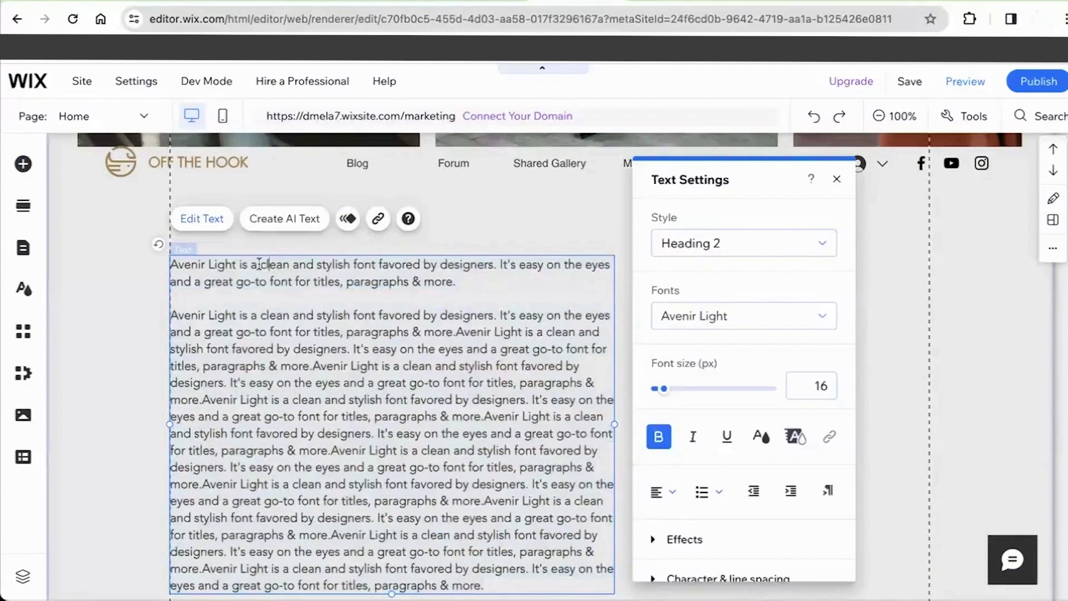
drag(236, 266, 170, 265)
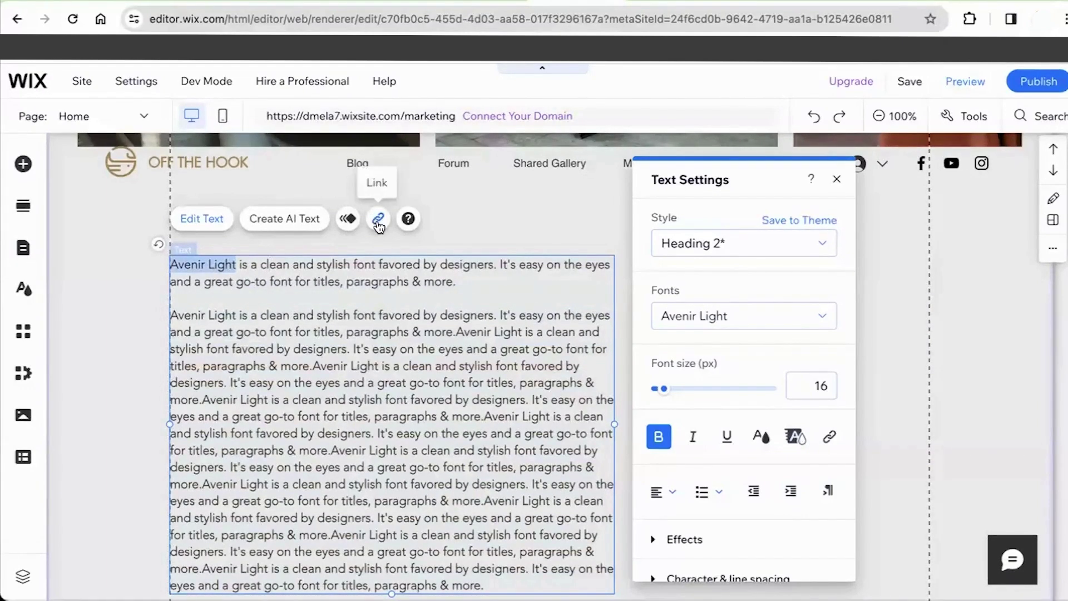
click(379, 221)
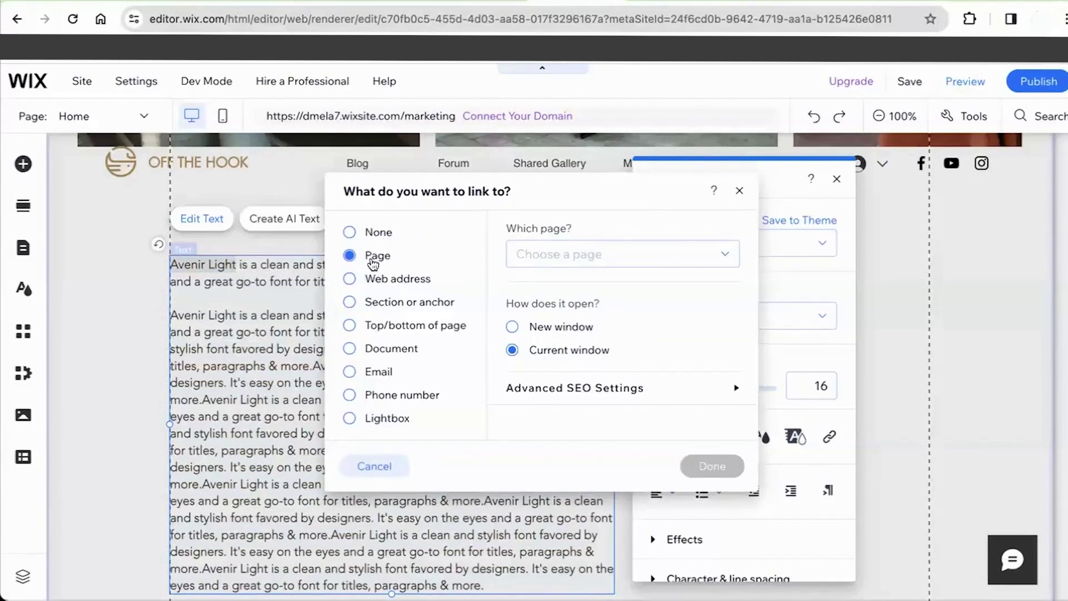
click(350, 280)
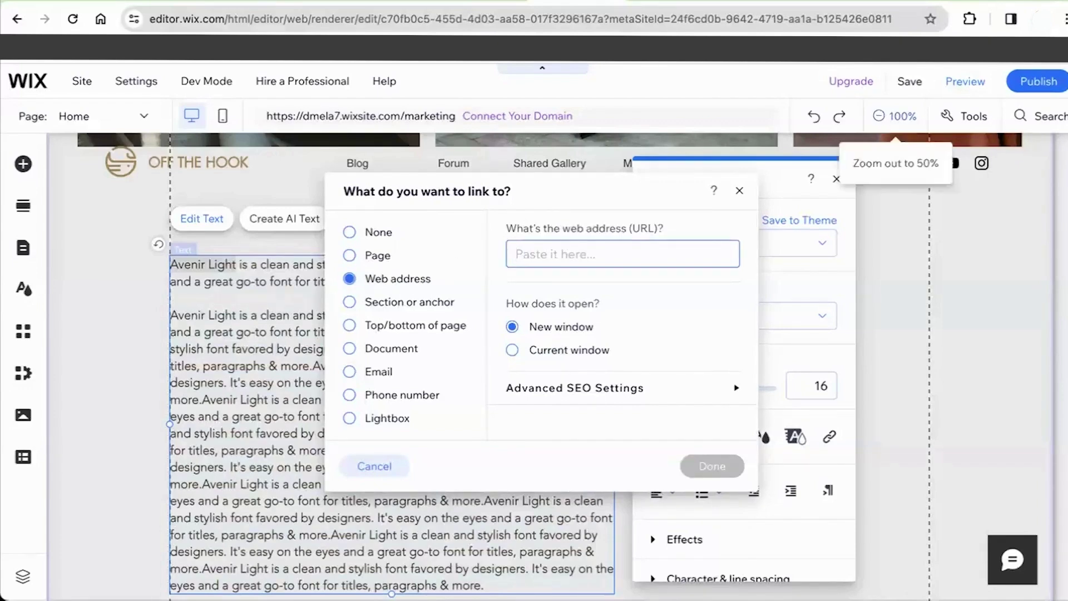
Step: Search the web for "avenir light font" and link the selected words to fontsgeek.com/fonts/avenir-light, opening in a new window
click(858, 6)
click(857, 14)
text(avenir )
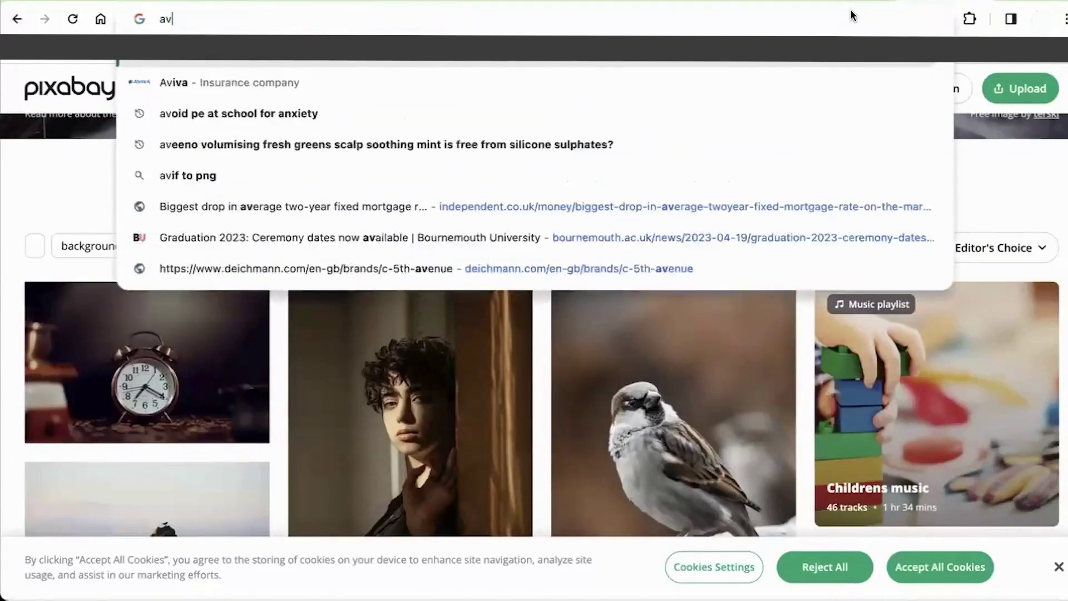
text(light font)
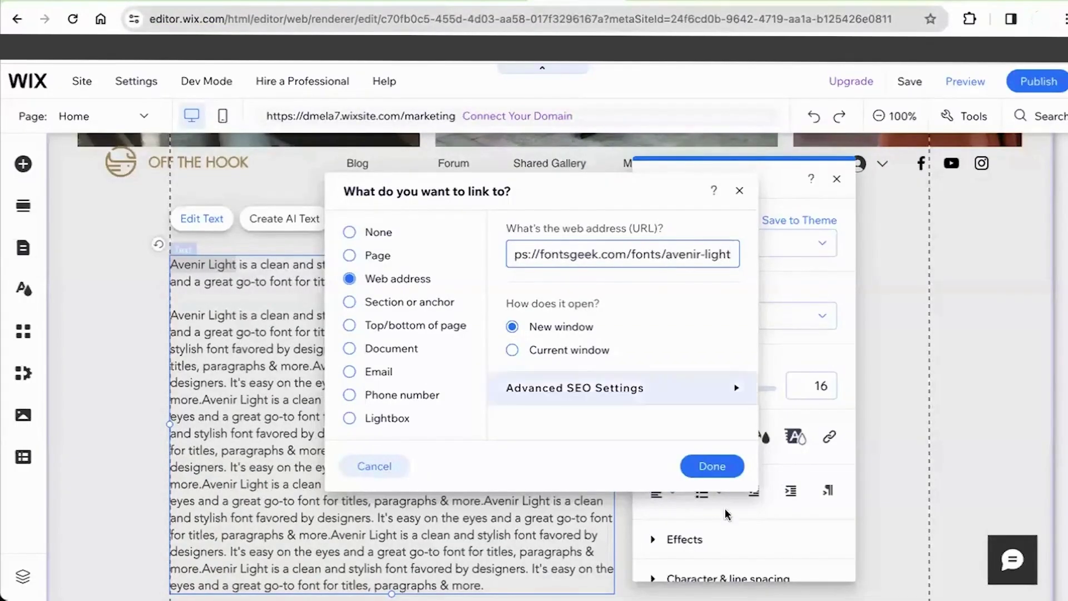
click(712, 474)
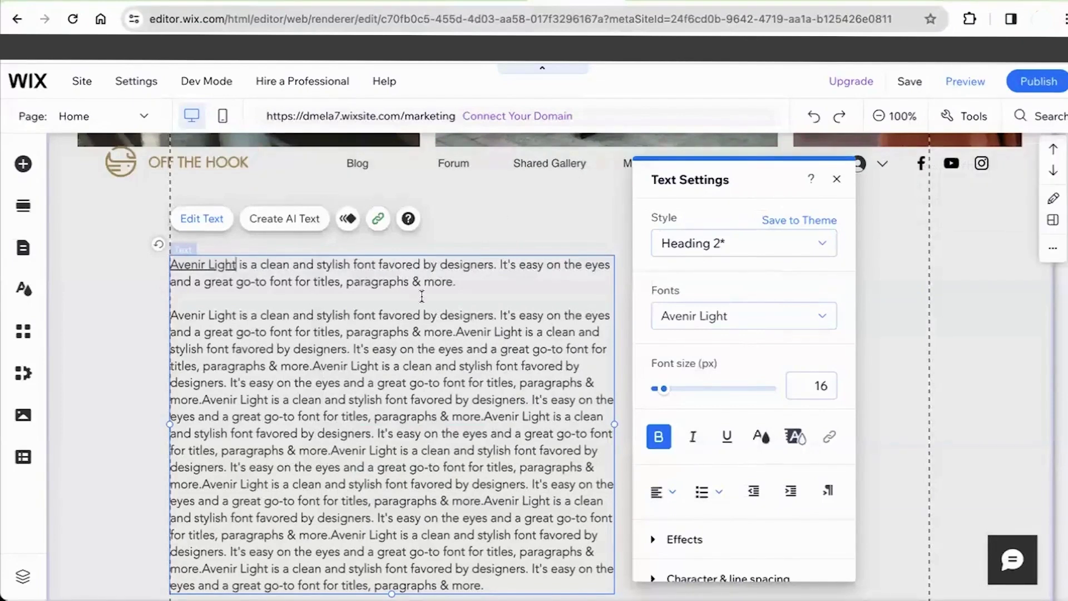
click(836, 179)
Step: Switch from the Home page to the site's main Blog page for editing
scroll(187, 344, up, 3)
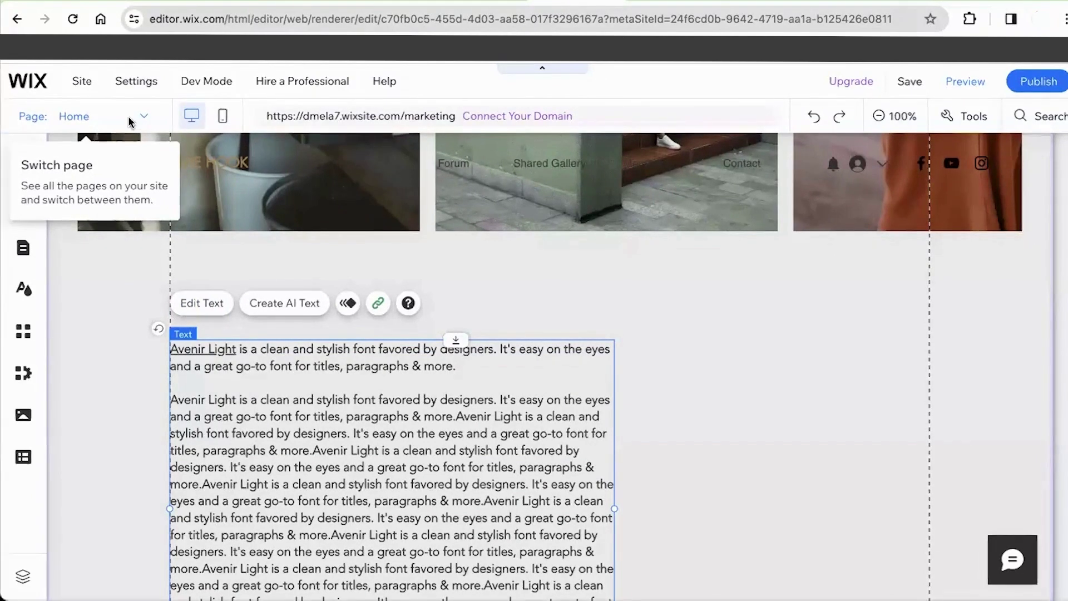
click(132, 119)
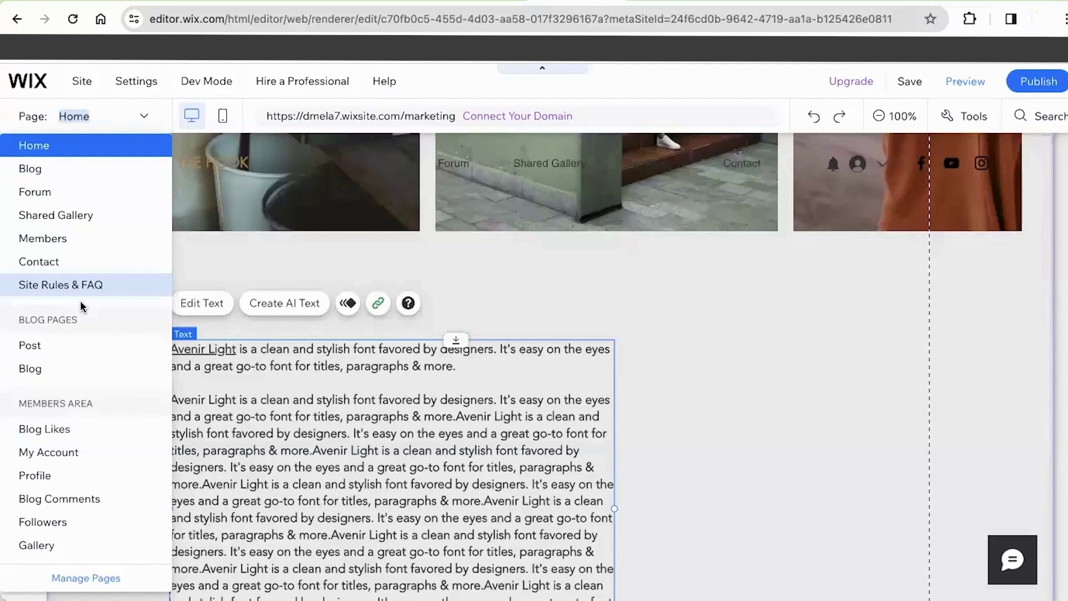
click(71, 172)
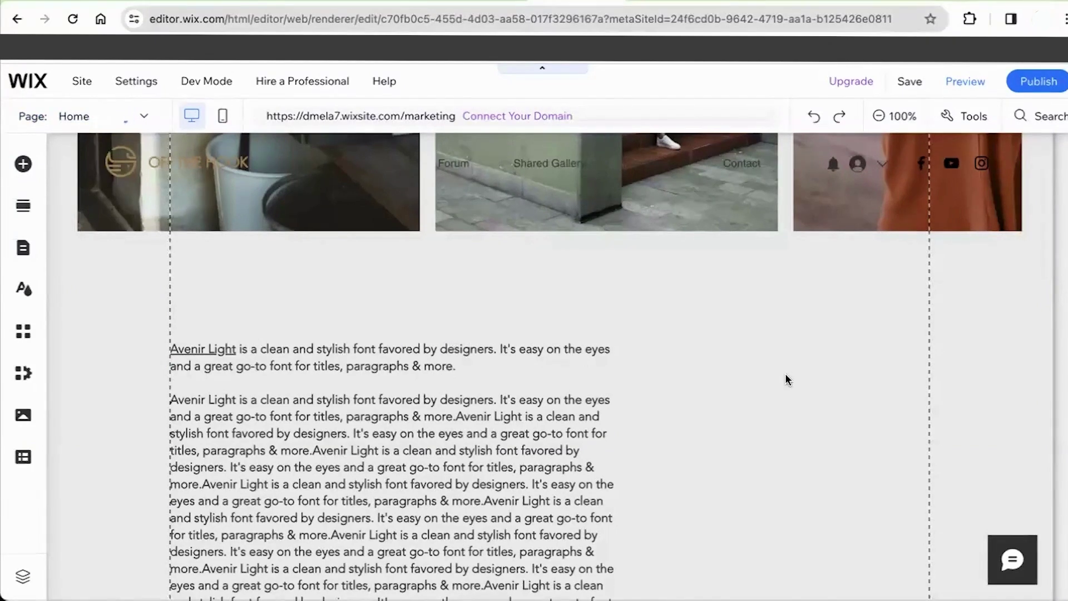
Step: Examine the Blog page's layout, post cards and footer, and select the blog feed element
scroll(786, 379, down, 10)
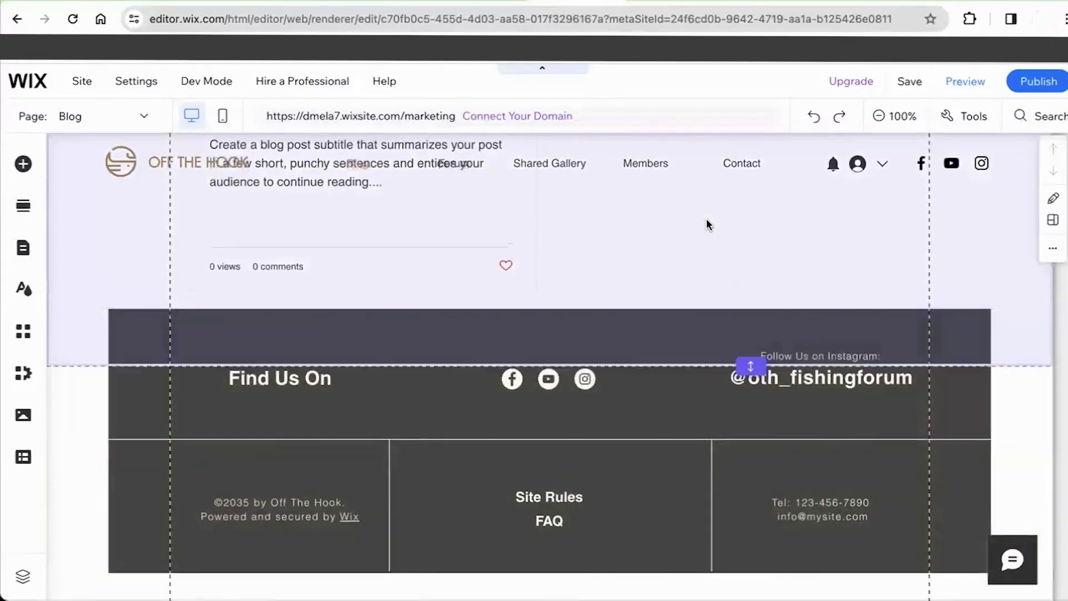
scroll(706, 225, up, 5)
scroll(983, 335, up, 2)
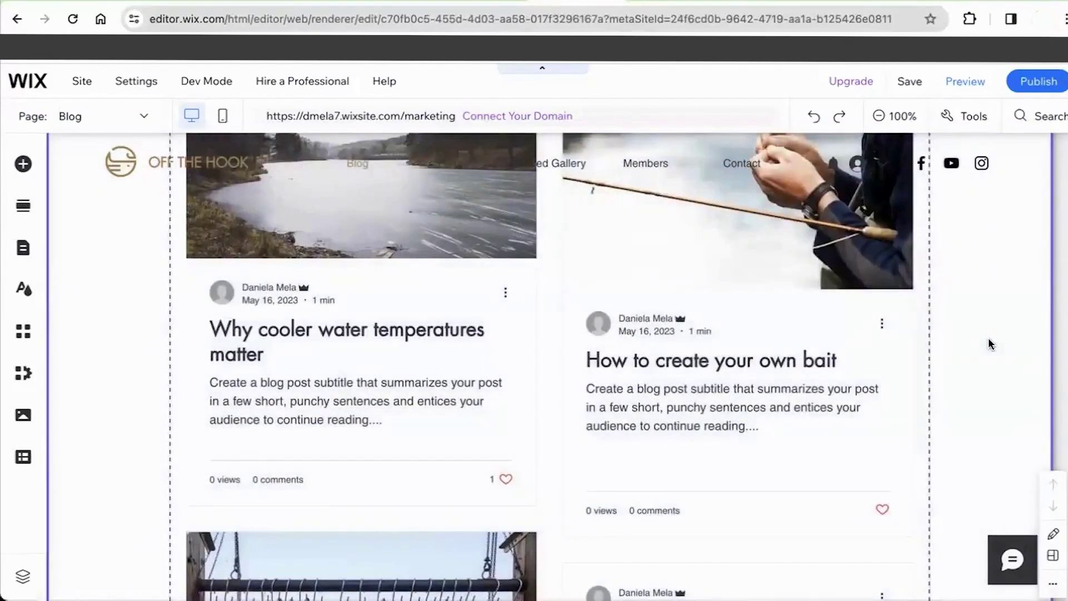
scroll(717, 374, up, 4)
scroll(717, 375, down, 2)
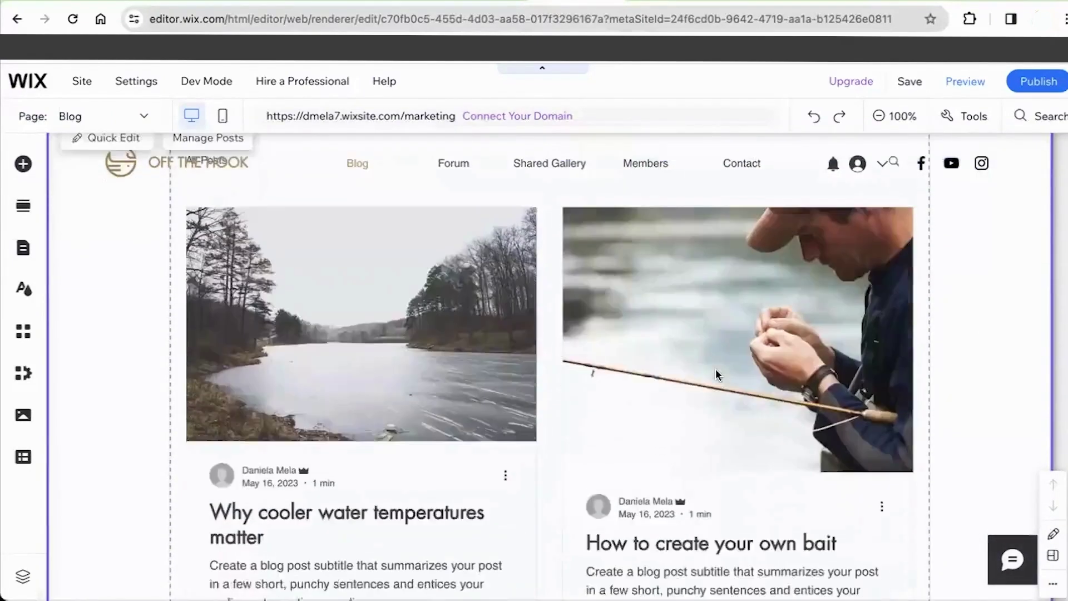
scroll(717, 375, up, 2)
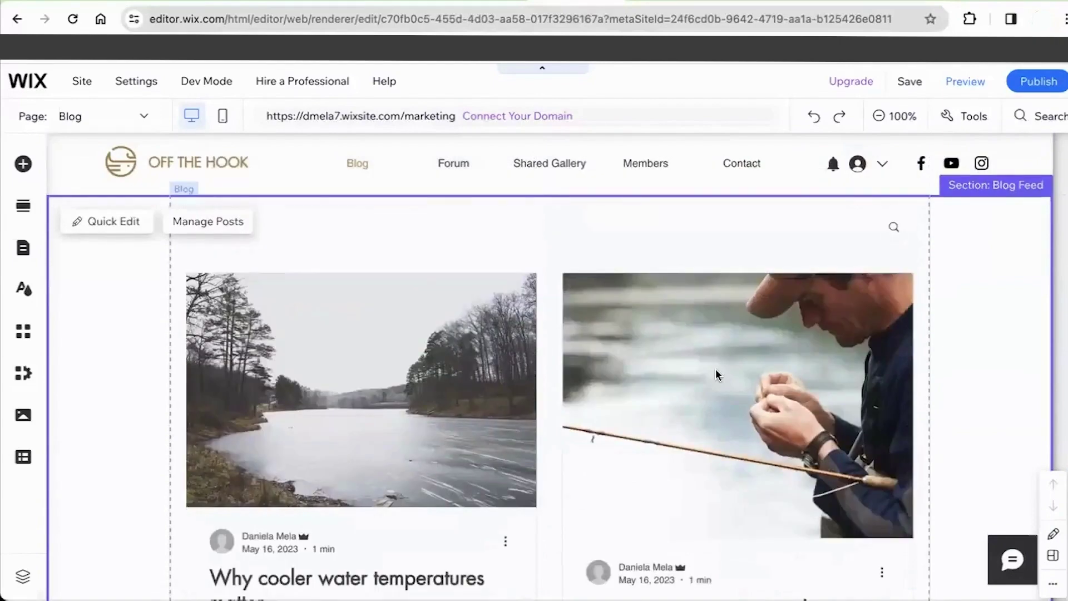
scroll(717, 375, down, 5)
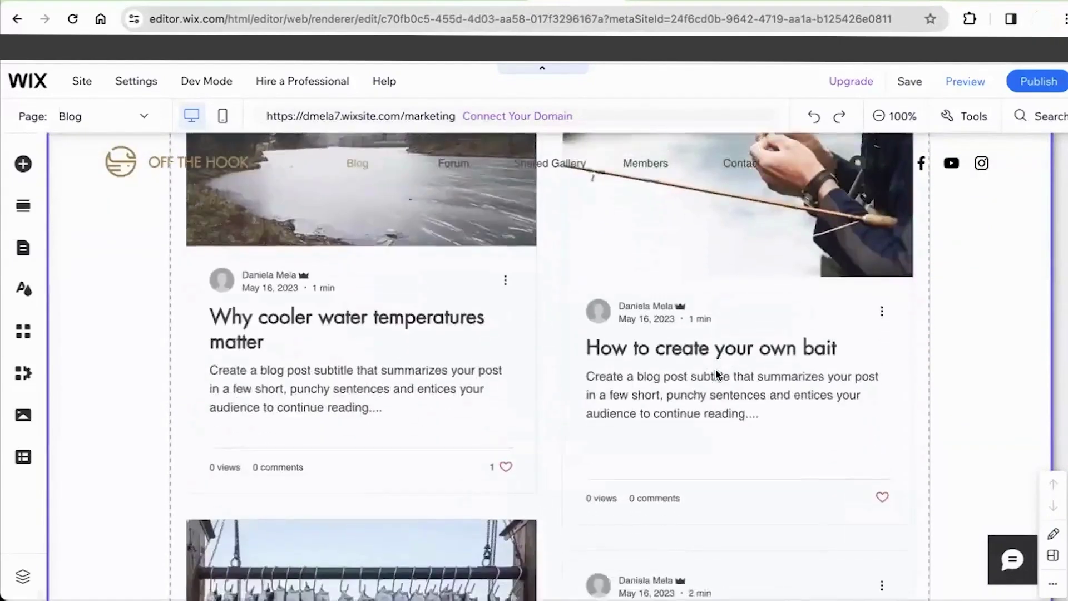
click(414, 453)
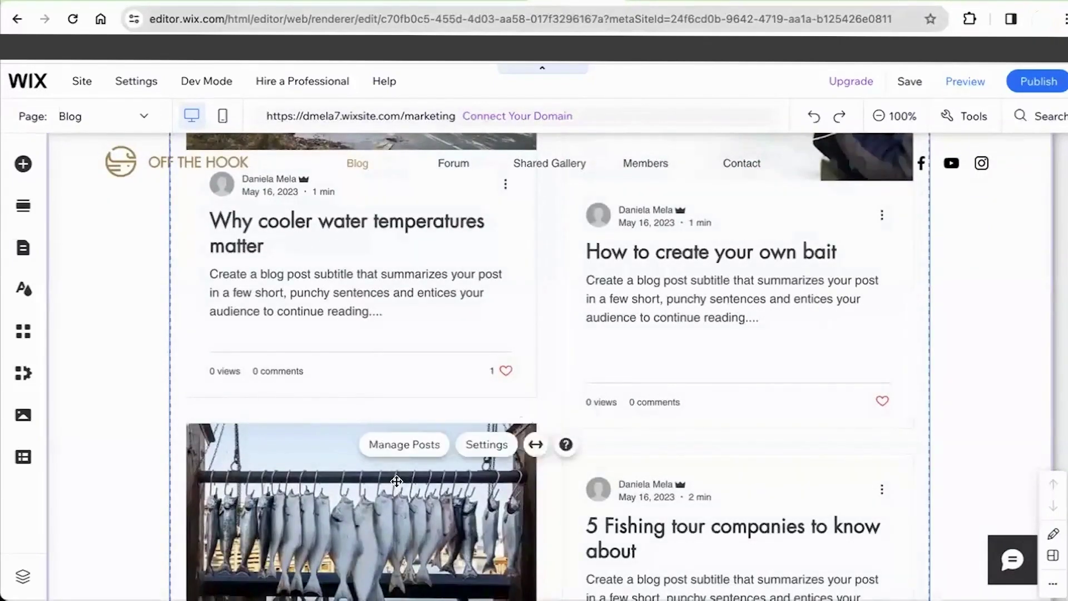
scroll(397, 481, down, 10)
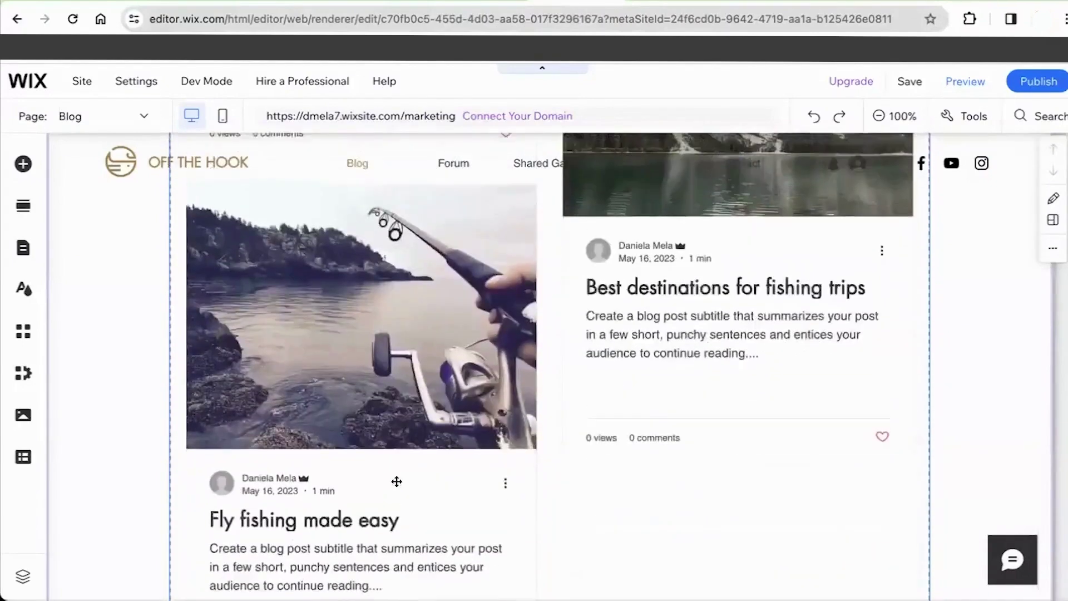
scroll(397, 481, up, 8)
scroll(397, 481, up, 2)
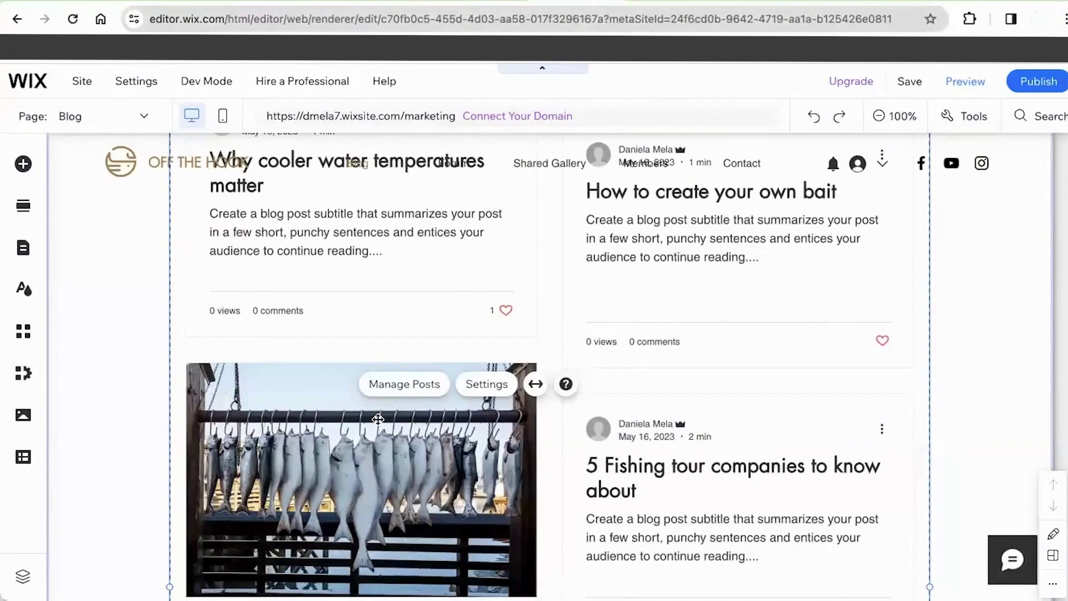
Step: Open post management for the blog feed and review the Blog Overview's setup cards, analytics and blogging tools
click(399, 394)
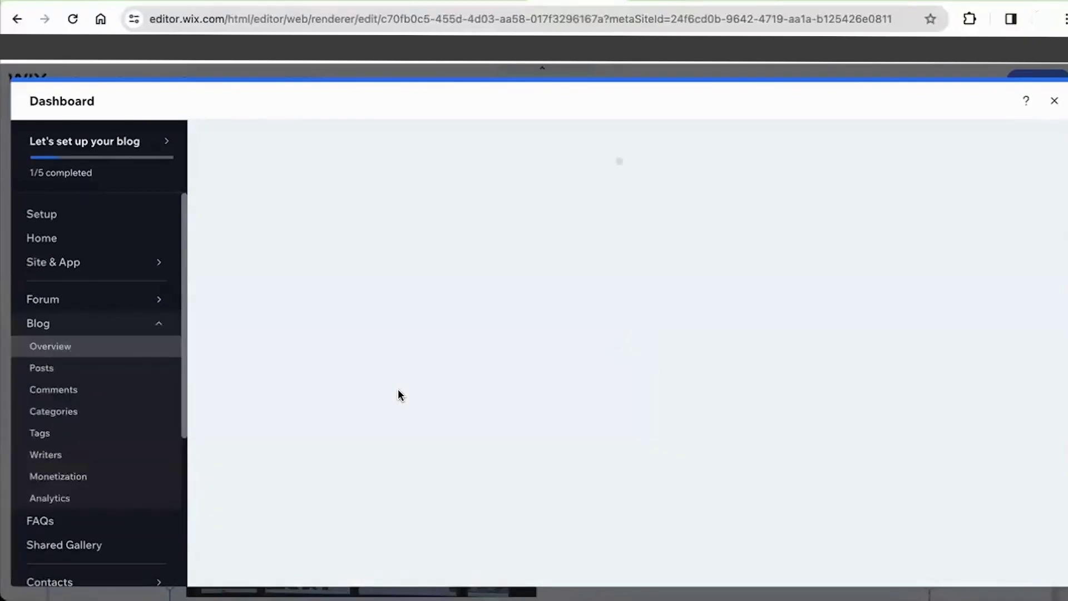
scroll(399, 391, down, 2)
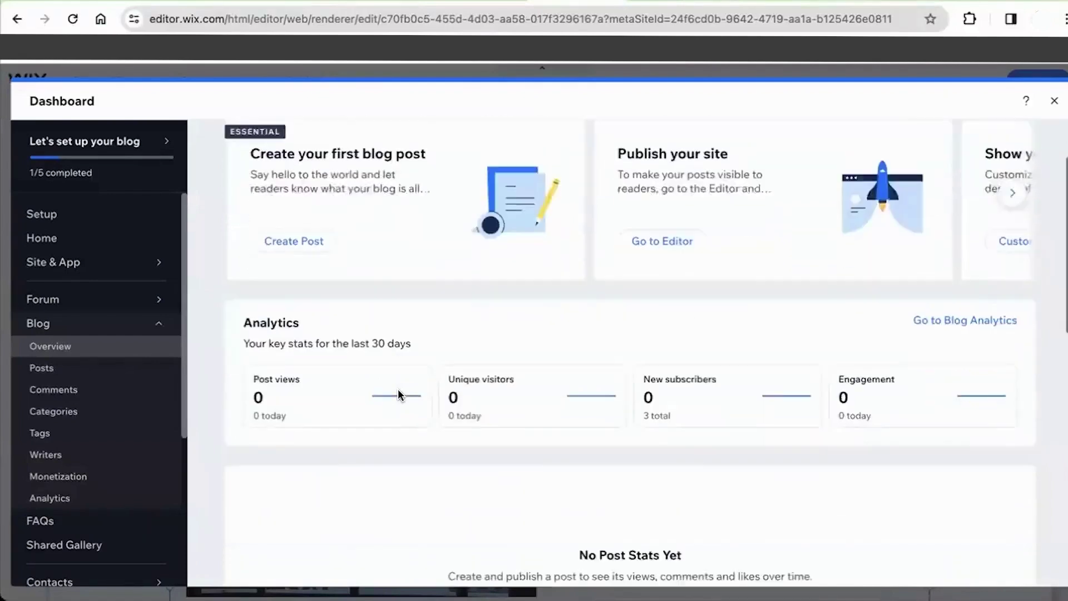
scroll(398, 392, down, 9)
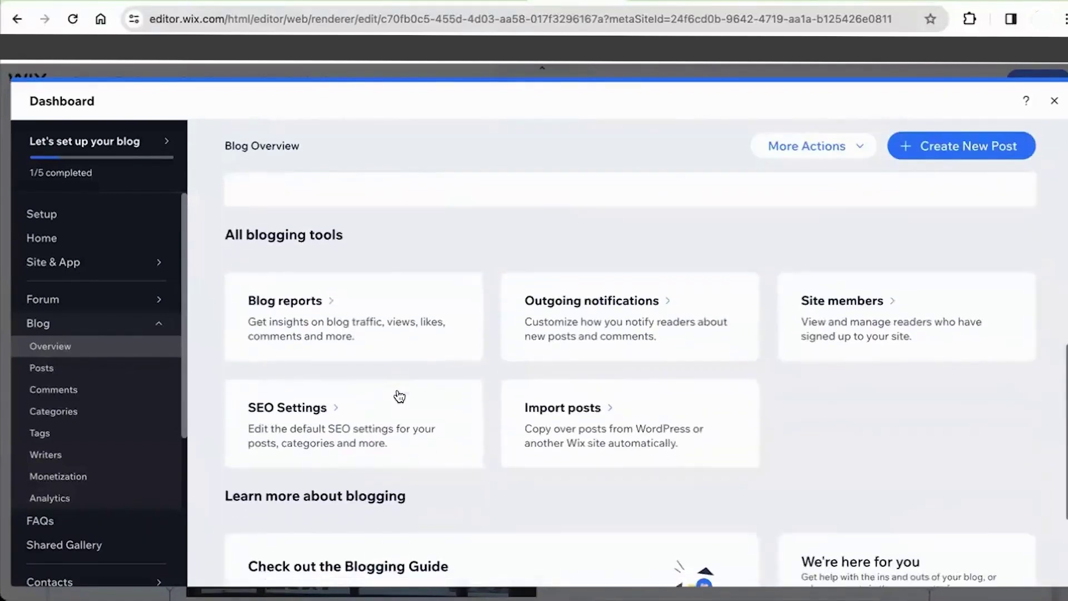
scroll(399, 396, up, 8)
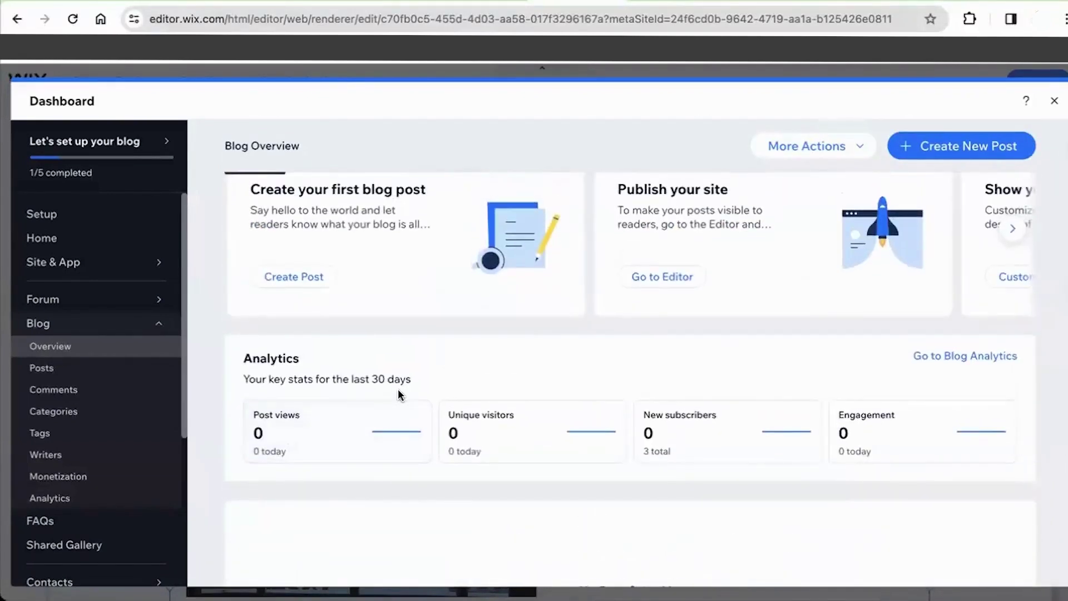
scroll(398, 395, up, 1)
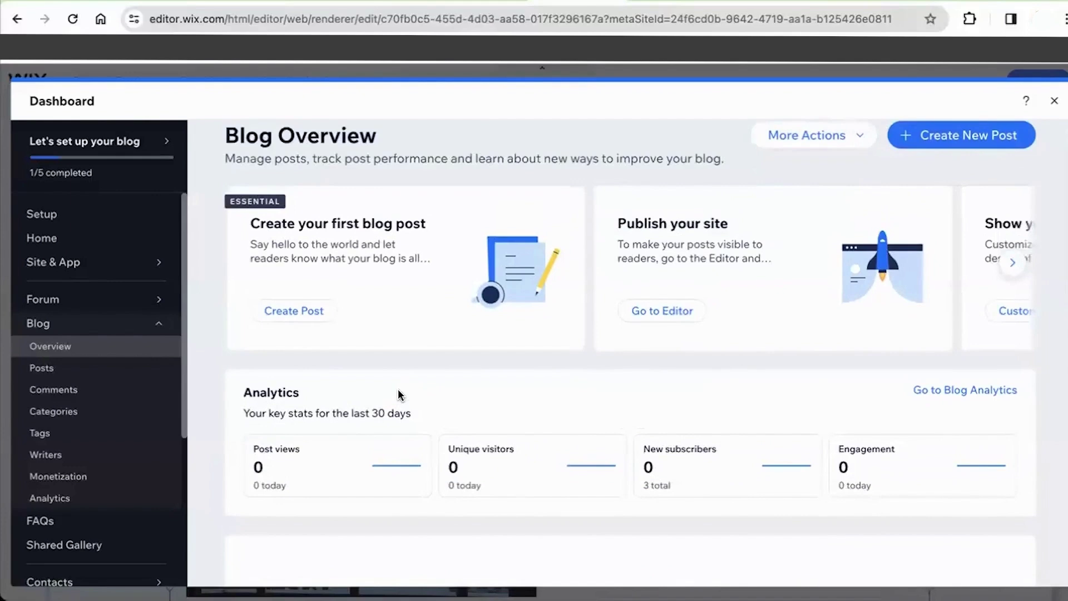
scroll(398, 394, down, 7)
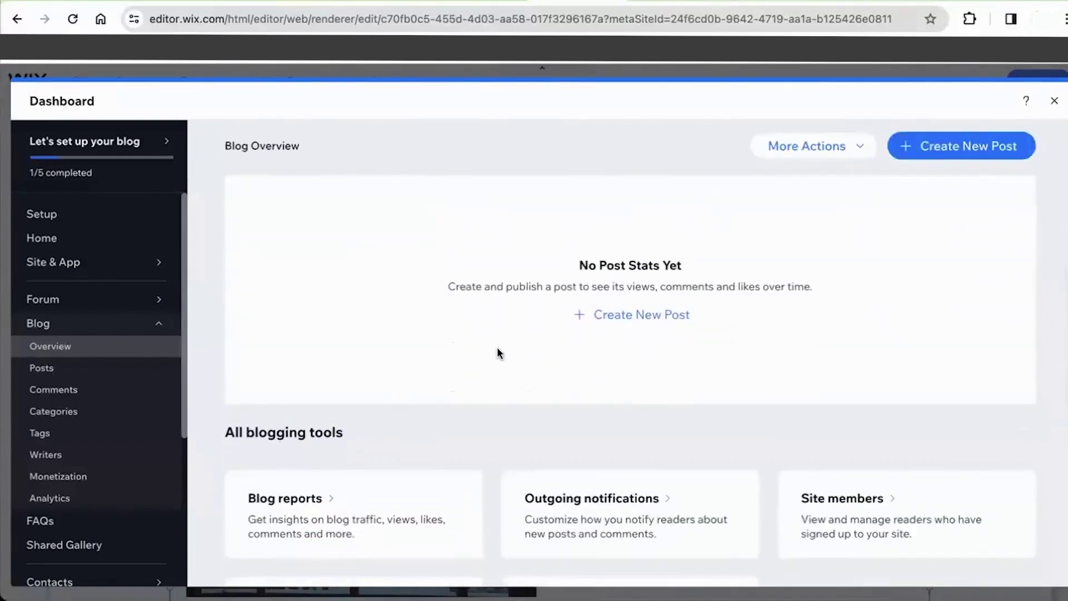
scroll(498, 352, down, 2)
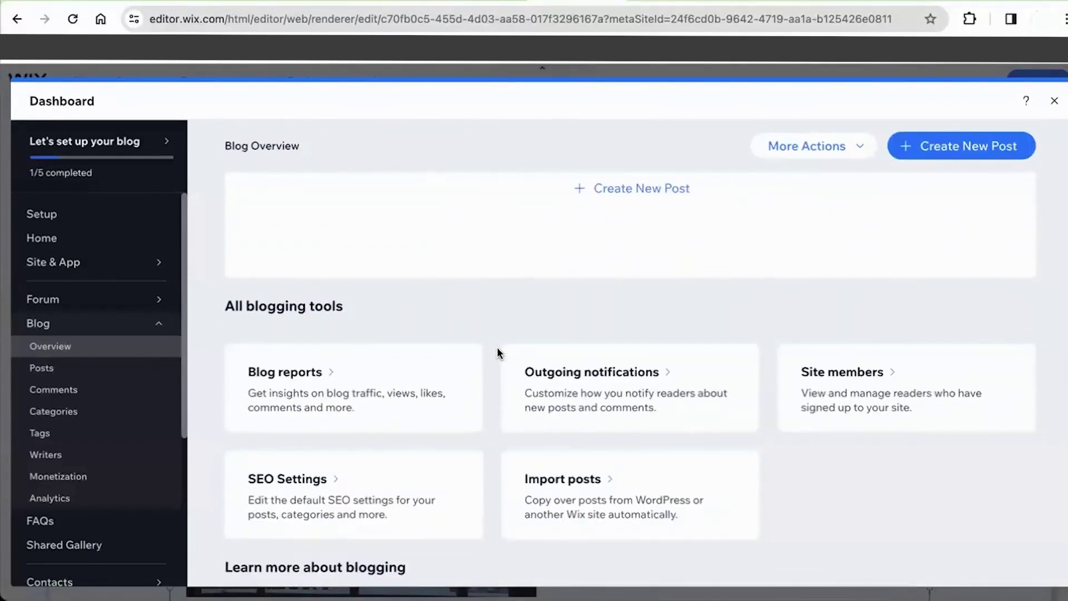
Step: Create a new blog post with the title "Title" and the body text "paragraph", followed by an empty line
scroll(497, 353, up, 2)
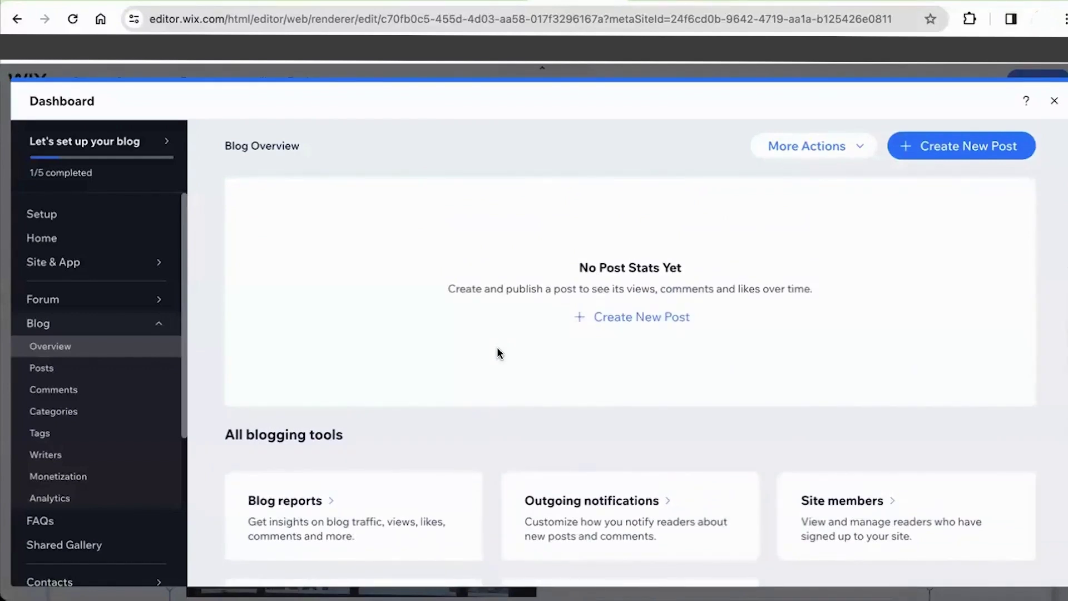
scroll(497, 353, up, 2)
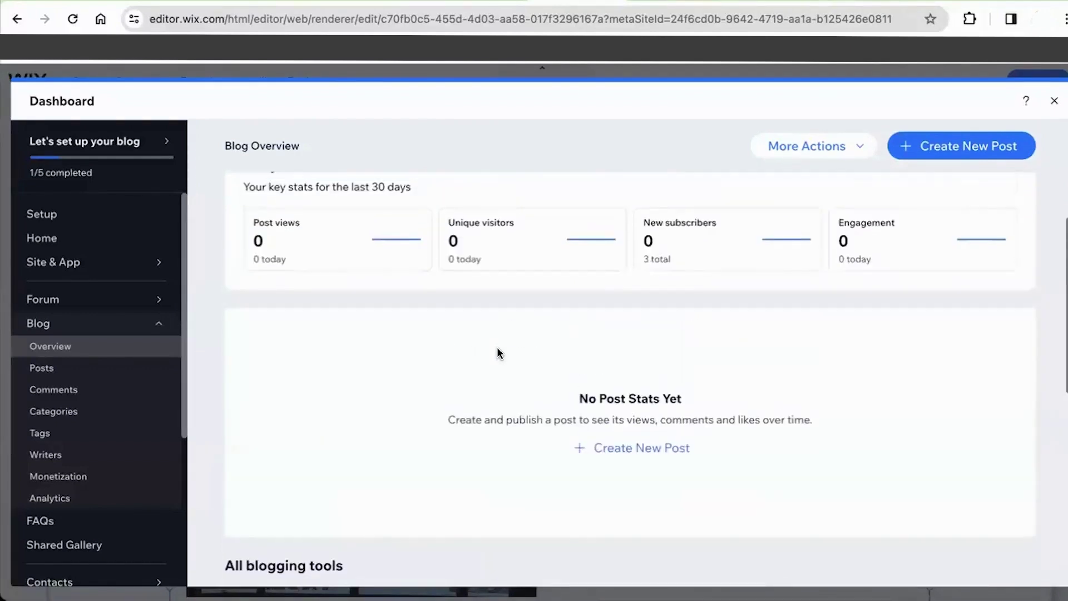
scroll(496, 353, down, 1)
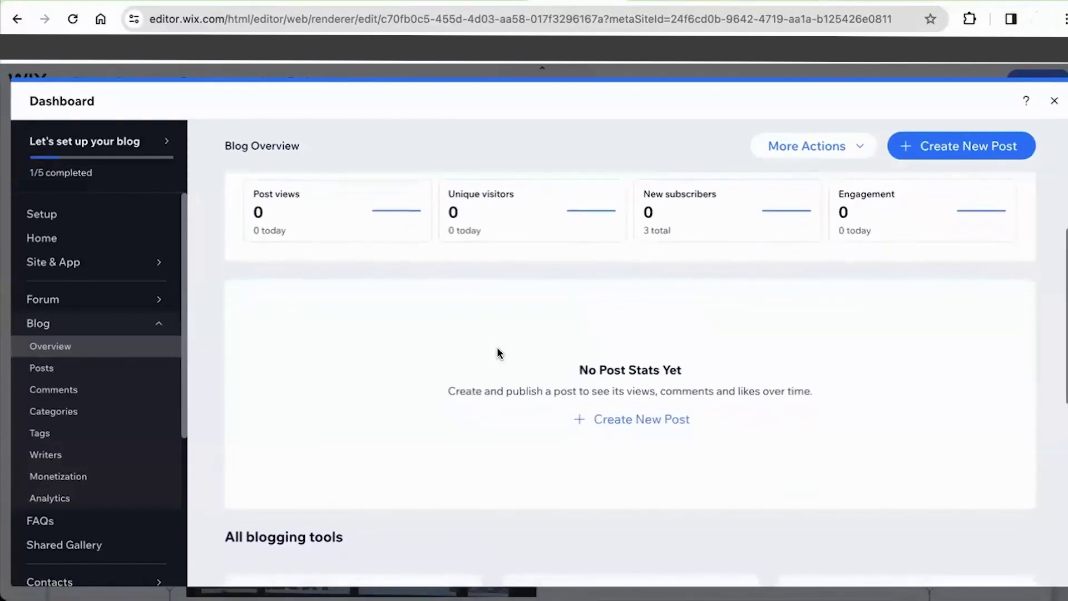
click(616, 425)
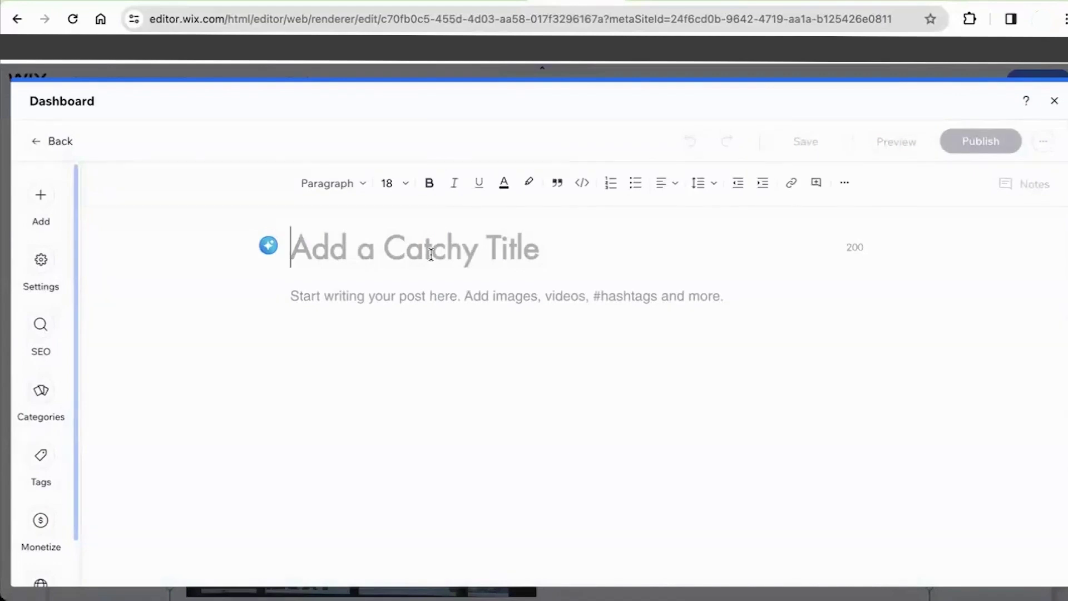
text(Title)
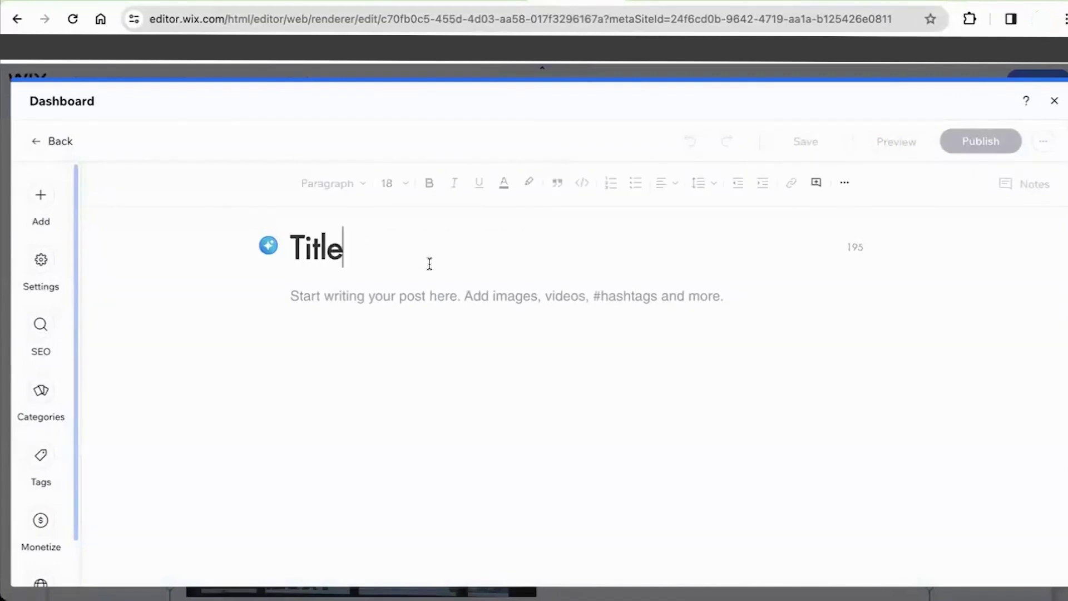
click(403, 303)
text(paragraph)
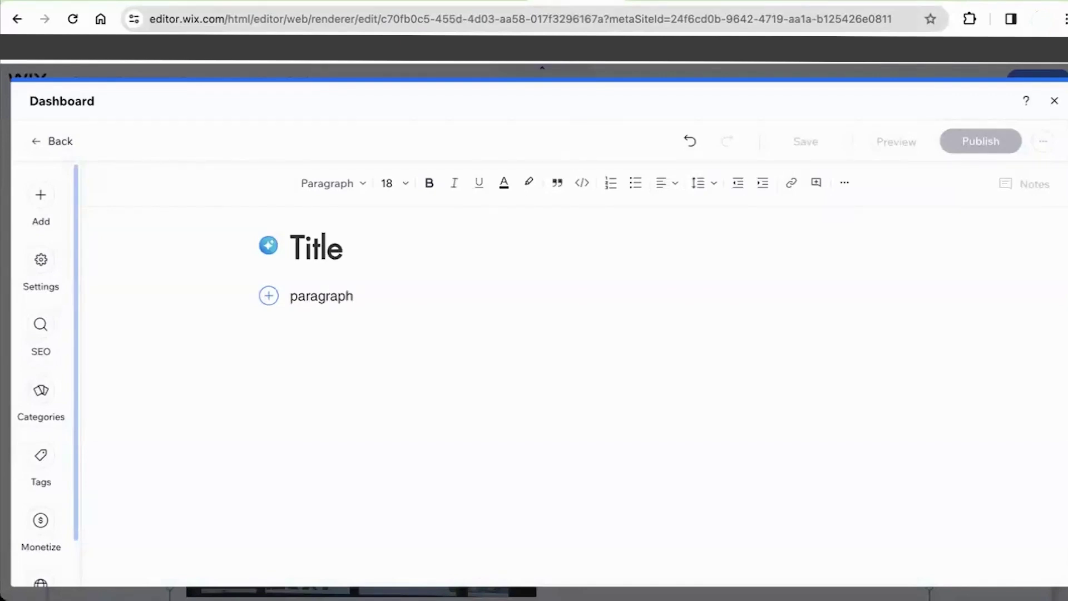
key(Return)
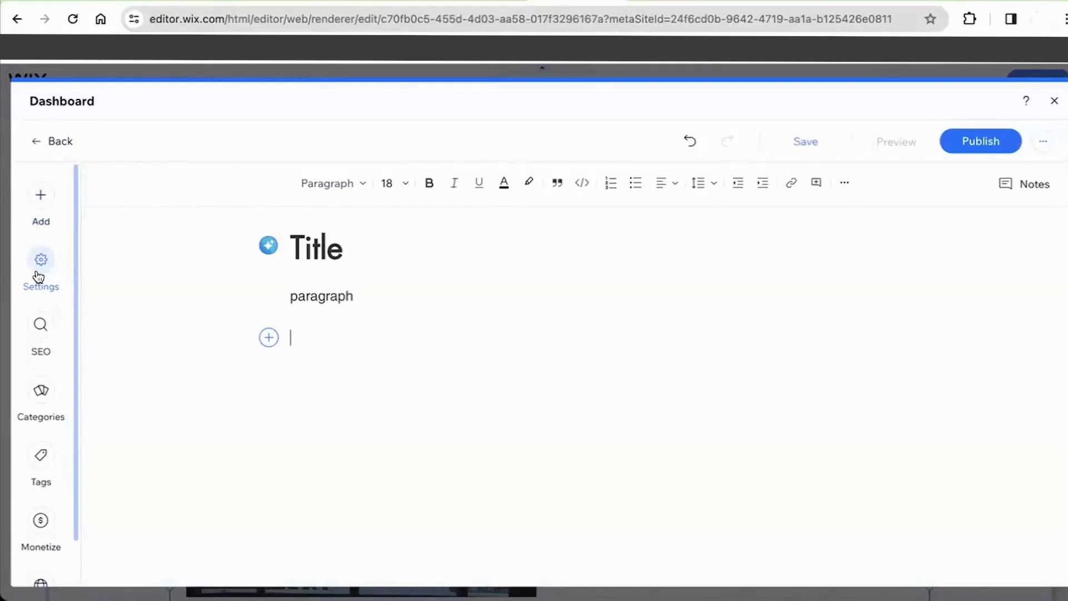
Step: Review the media, elements and web embeds that can be added to the blog post
click(41, 195)
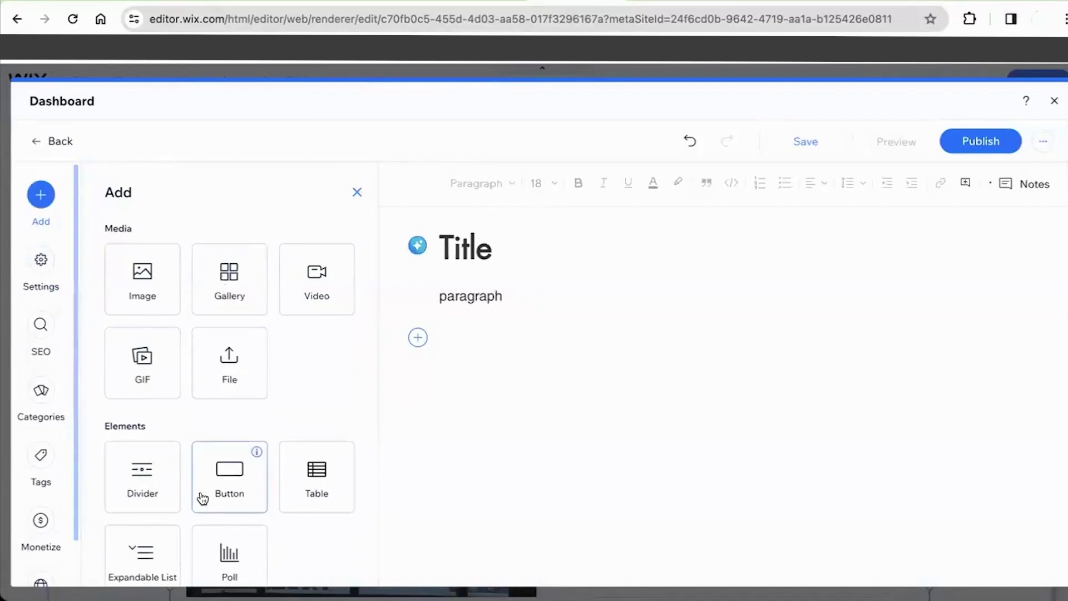
scroll(201, 498, down, 2)
scroll(203, 499, down, 1)
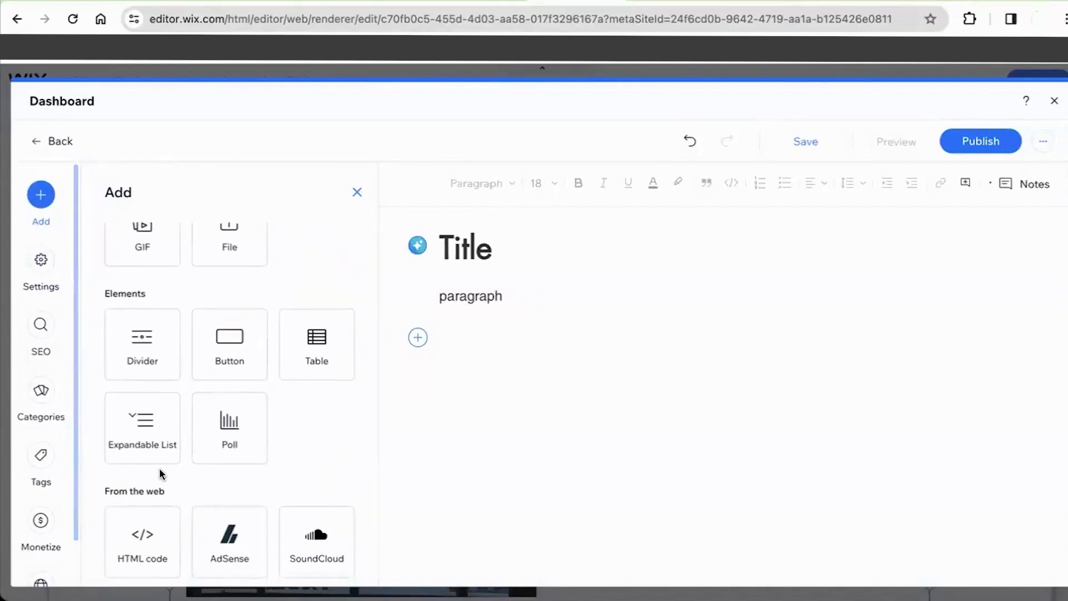
scroll(161, 474, down, 1)
scroll(160, 474, up, 3)
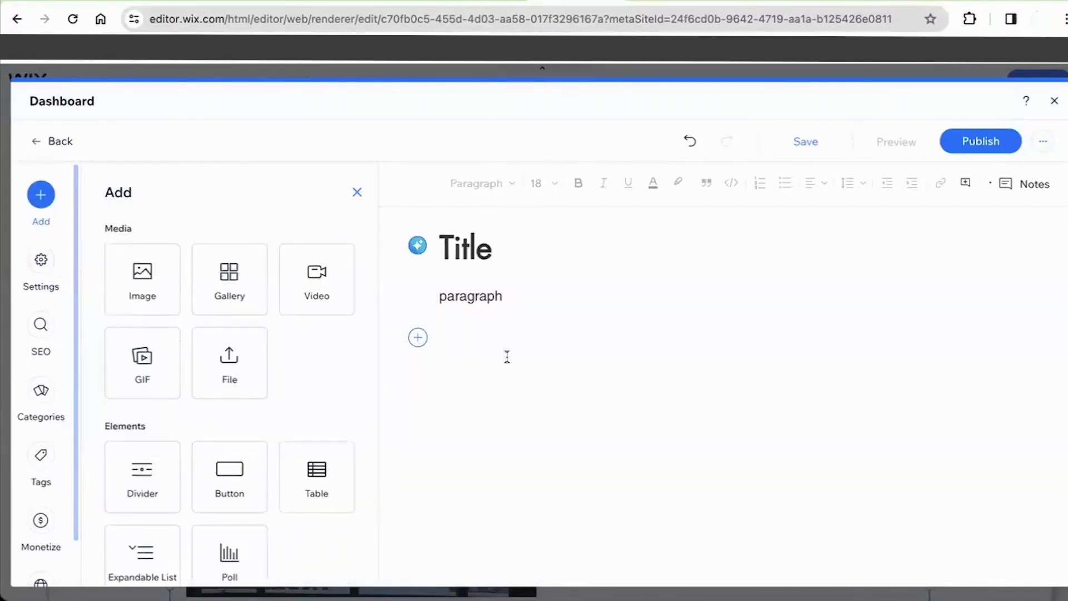
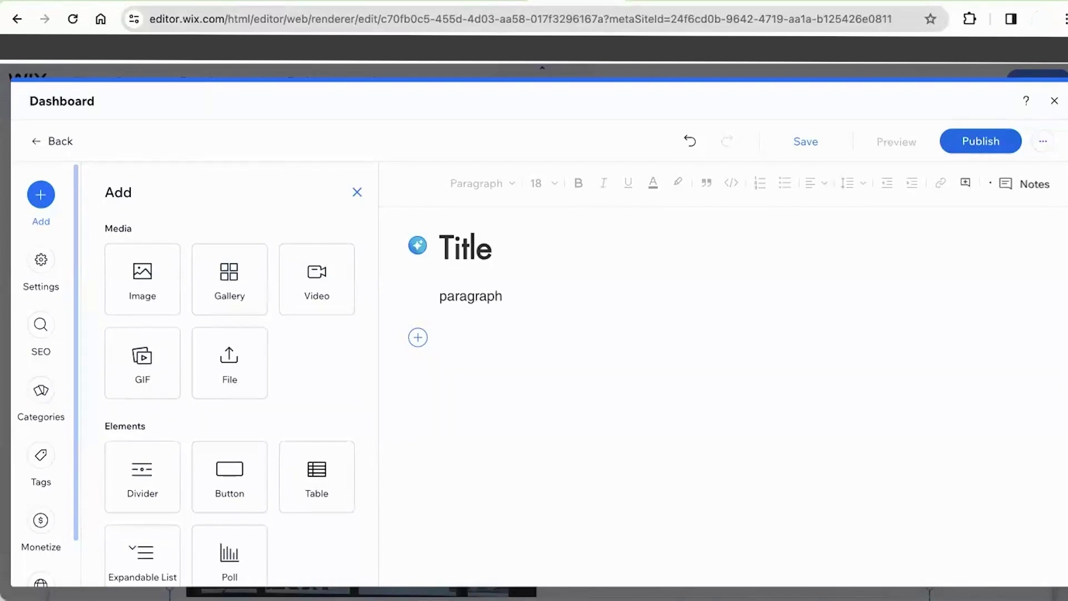
Step: Leave the post editor and switch from the Blog page to the Home page for editing
click(1054, 101)
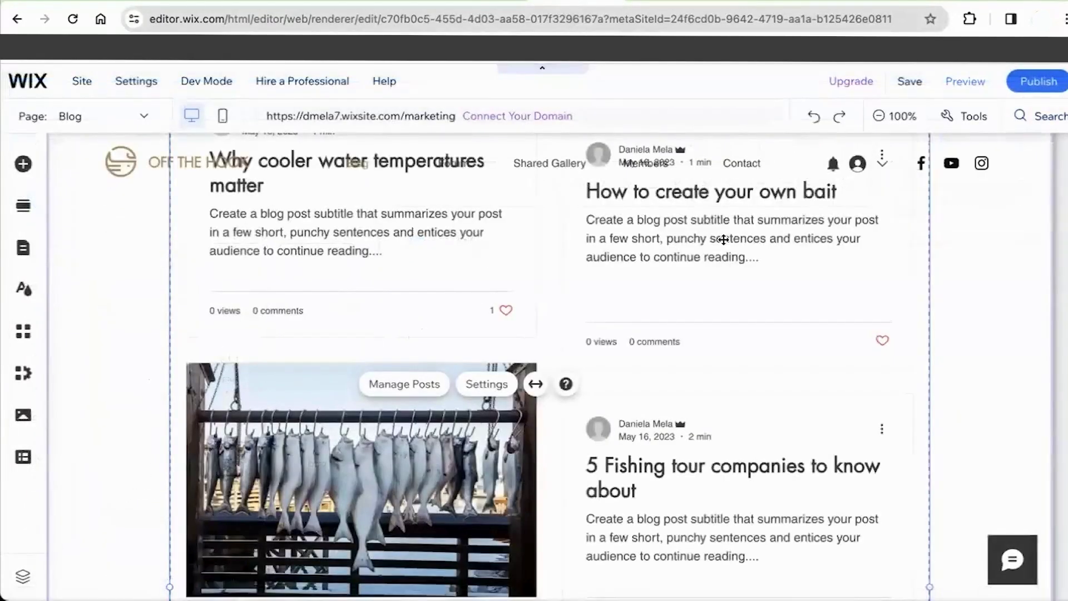
click(89, 116)
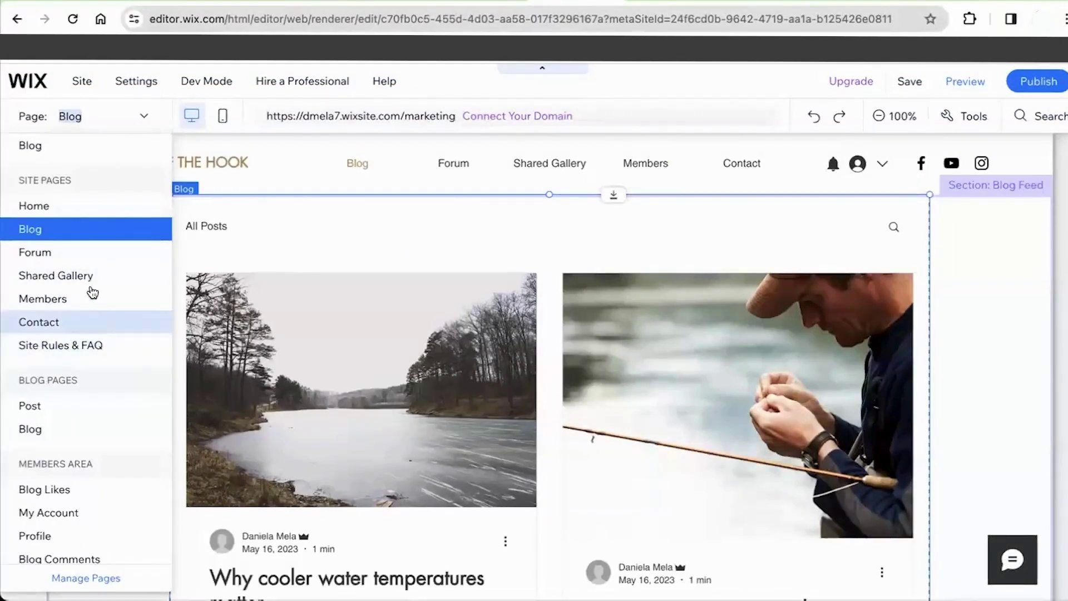
click(83, 209)
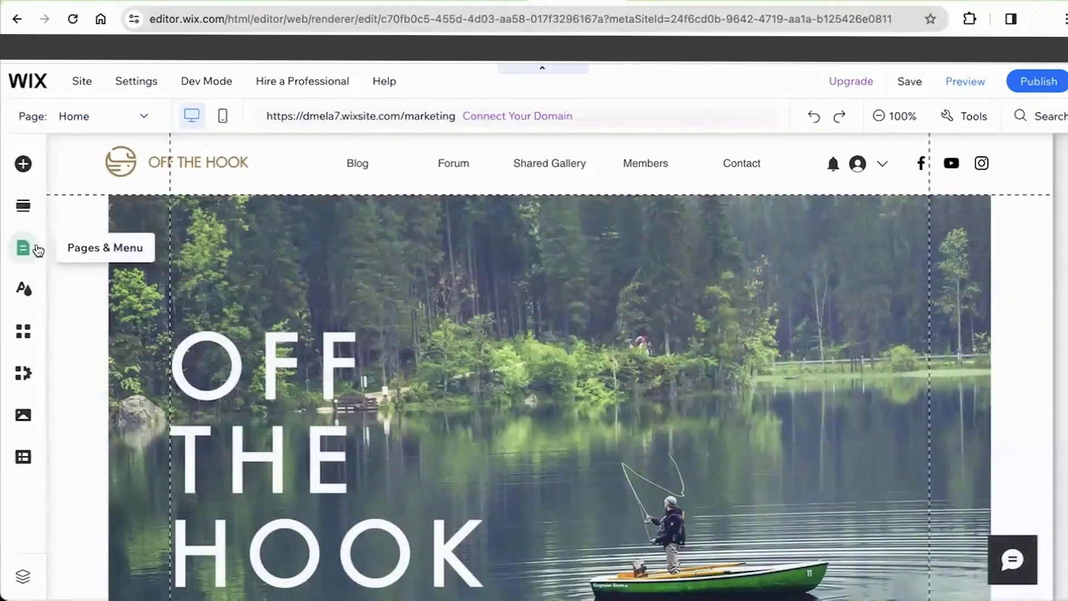
Step: Delete the Site Rules & FAQ page from the site's pages
click(27, 261)
click(29, 255)
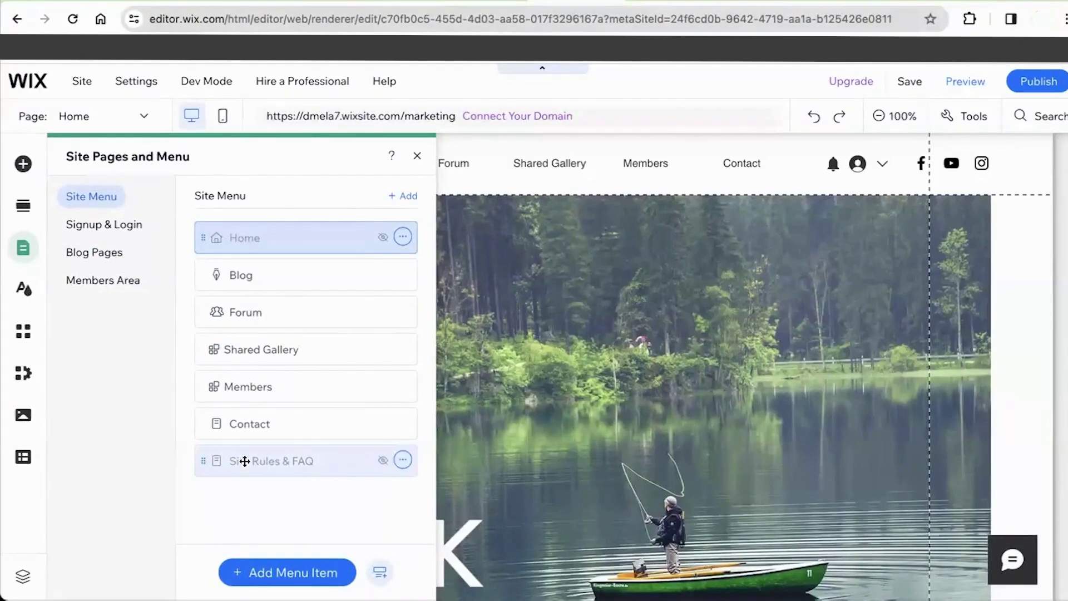
click(403, 459)
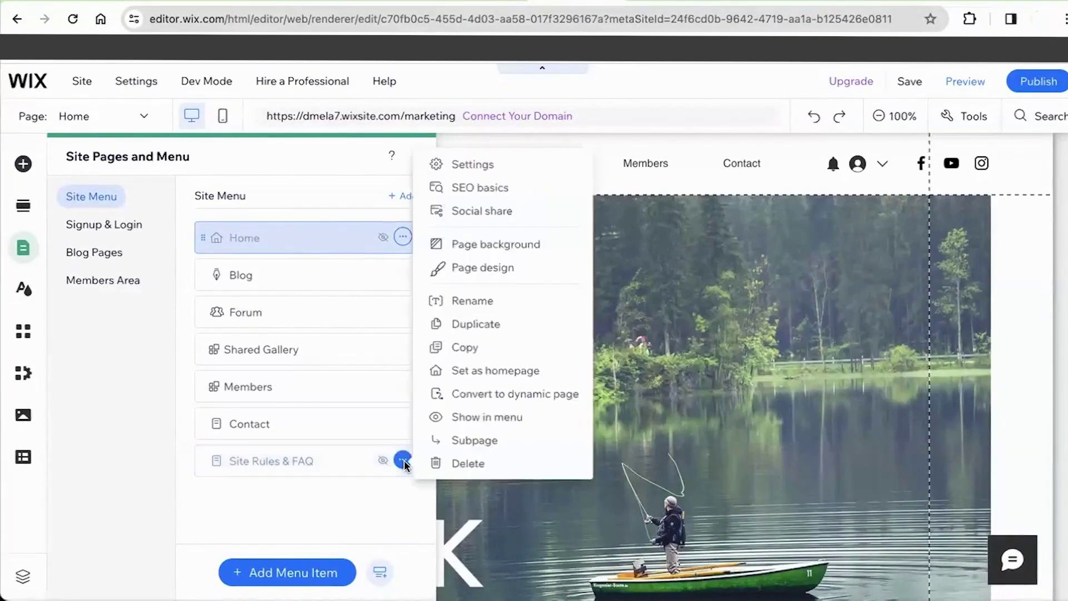
click(455, 462)
click(736, 391)
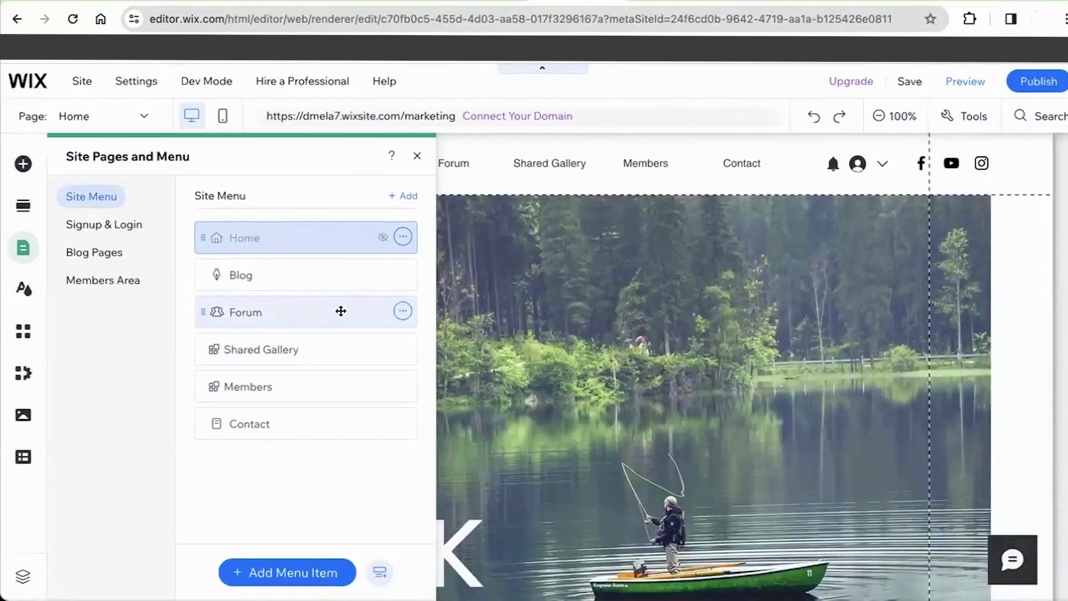
Step: Delete the Forum page together with its Wix Forum app
click(403, 311)
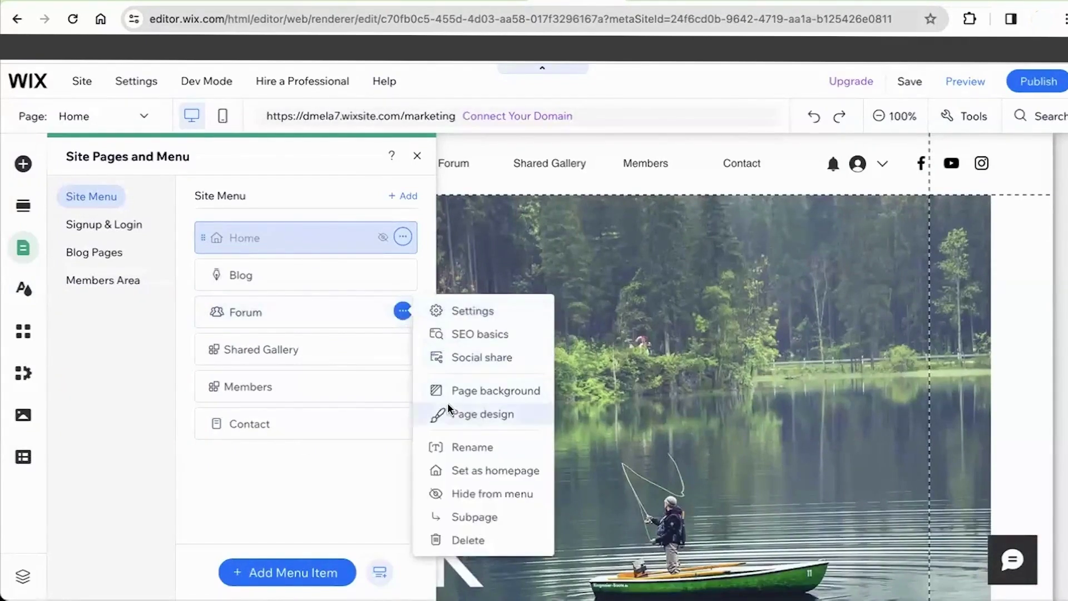
click(449, 539)
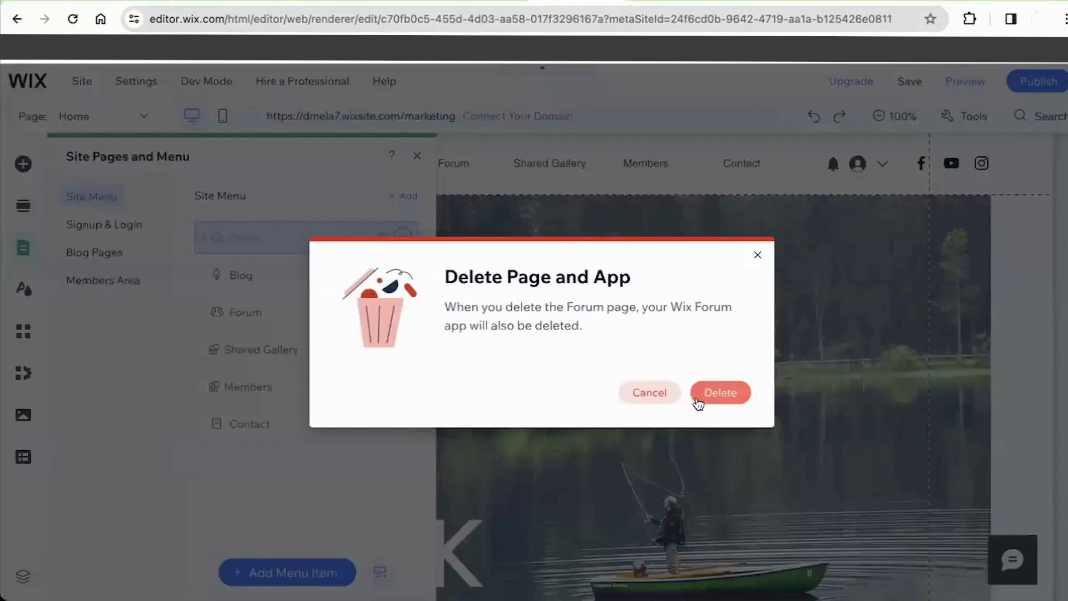
click(705, 397)
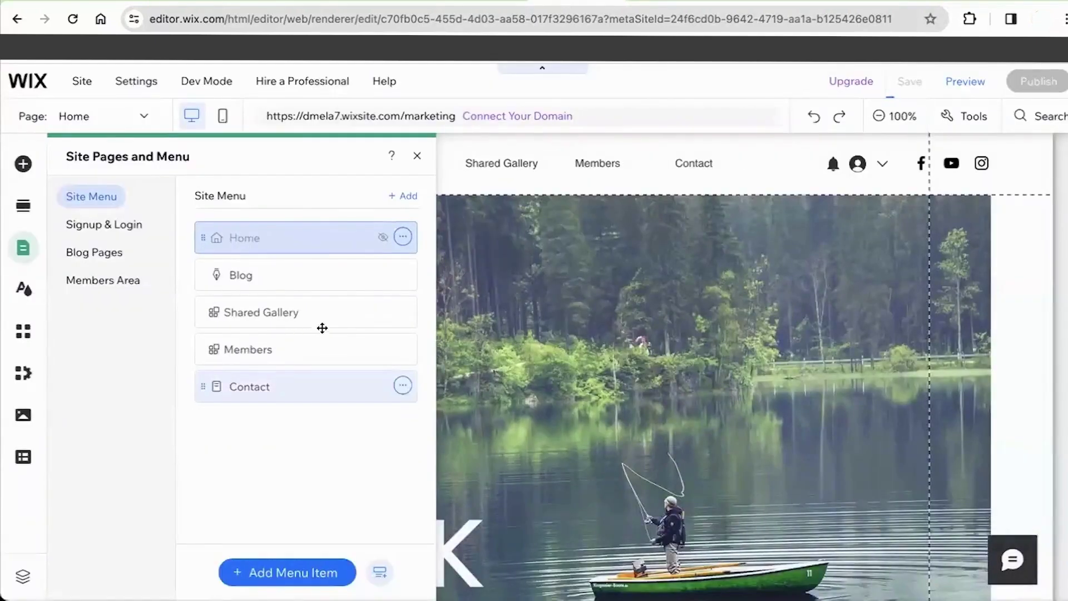
Step: Hide the Shared Gallery page from the site menu
click(403, 313)
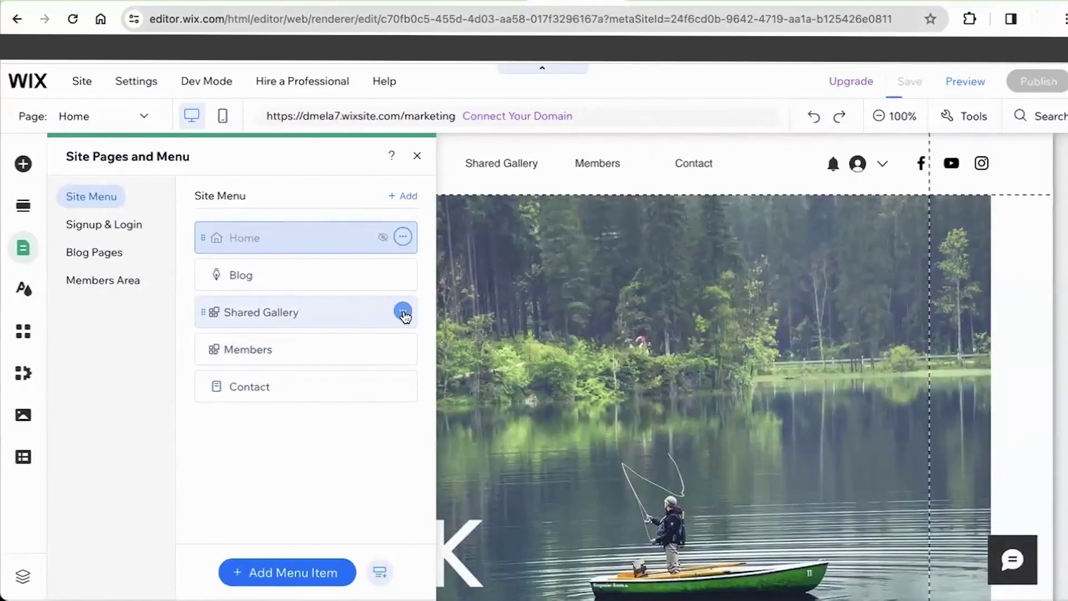
click(490, 162)
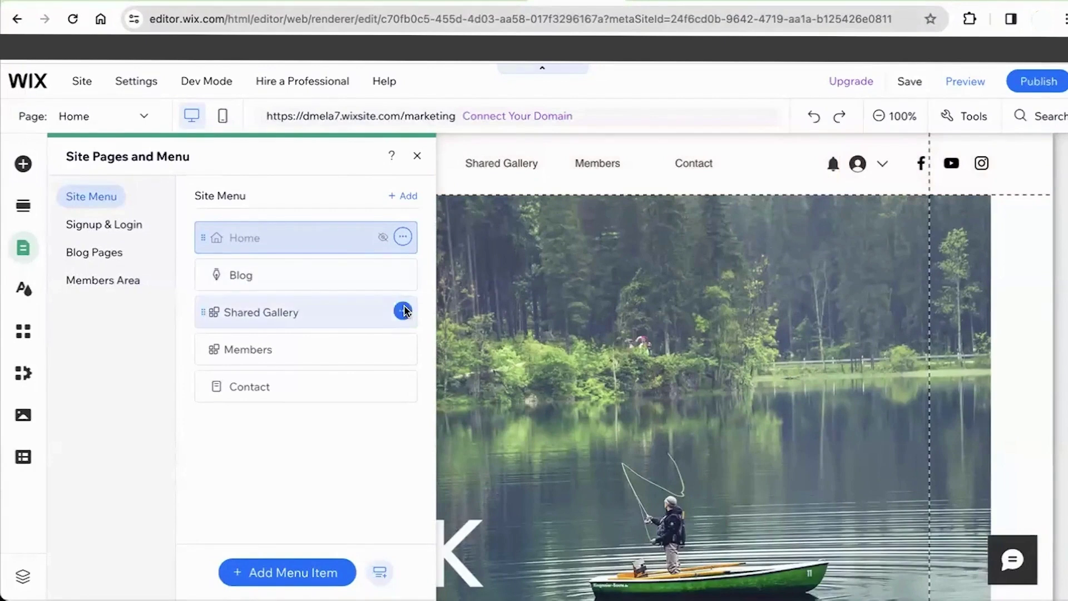
click(403, 312)
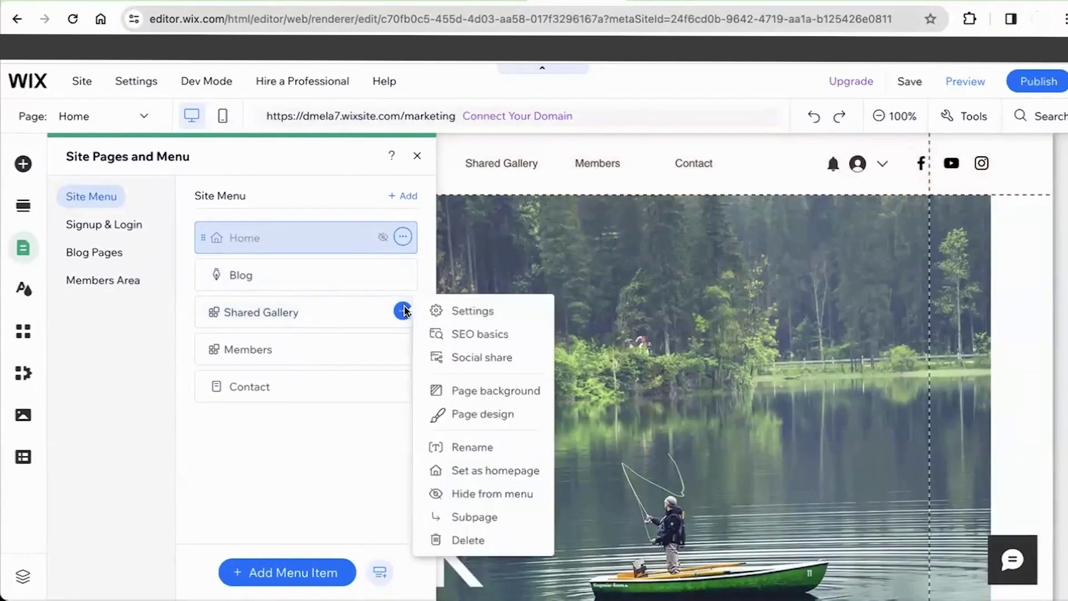
click(464, 497)
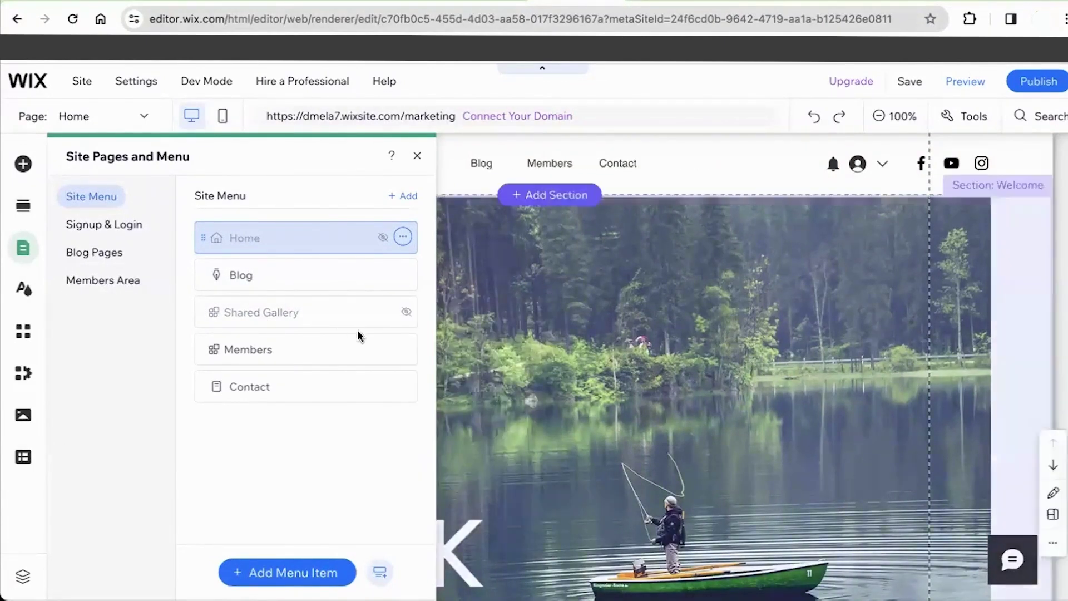
Step: Switch to the Blog page and view the page templates offered for adding a new page, without adding one
click(403, 274)
click(294, 409)
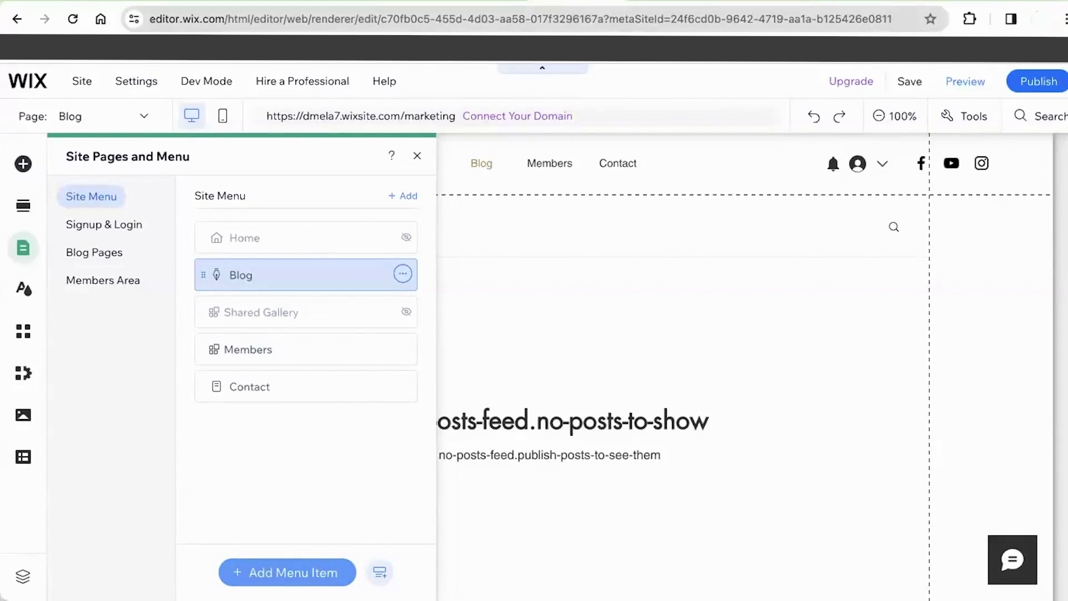
click(328, 572)
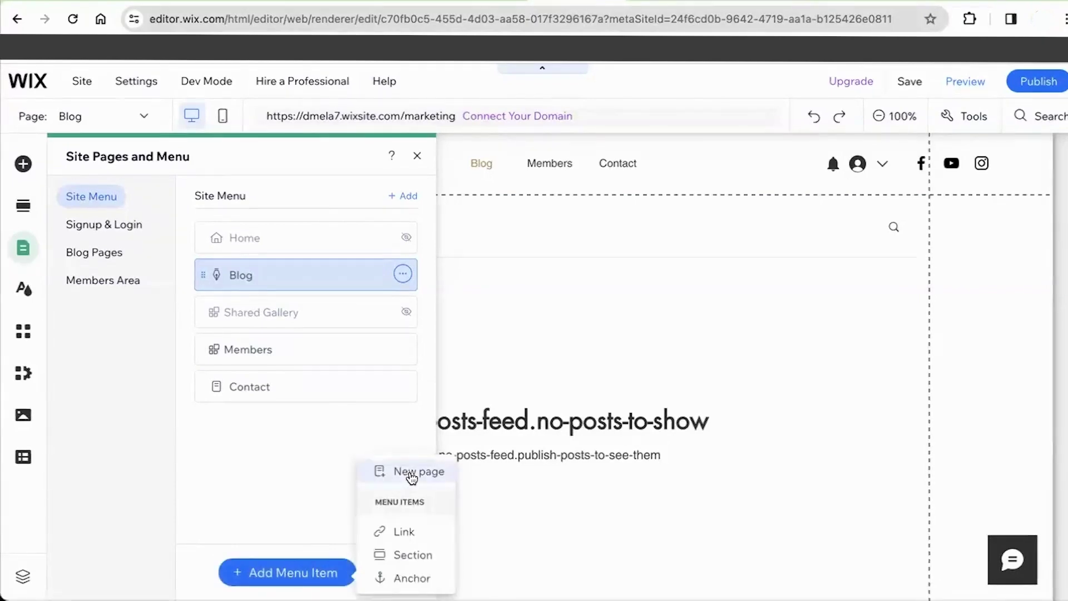
click(412, 473)
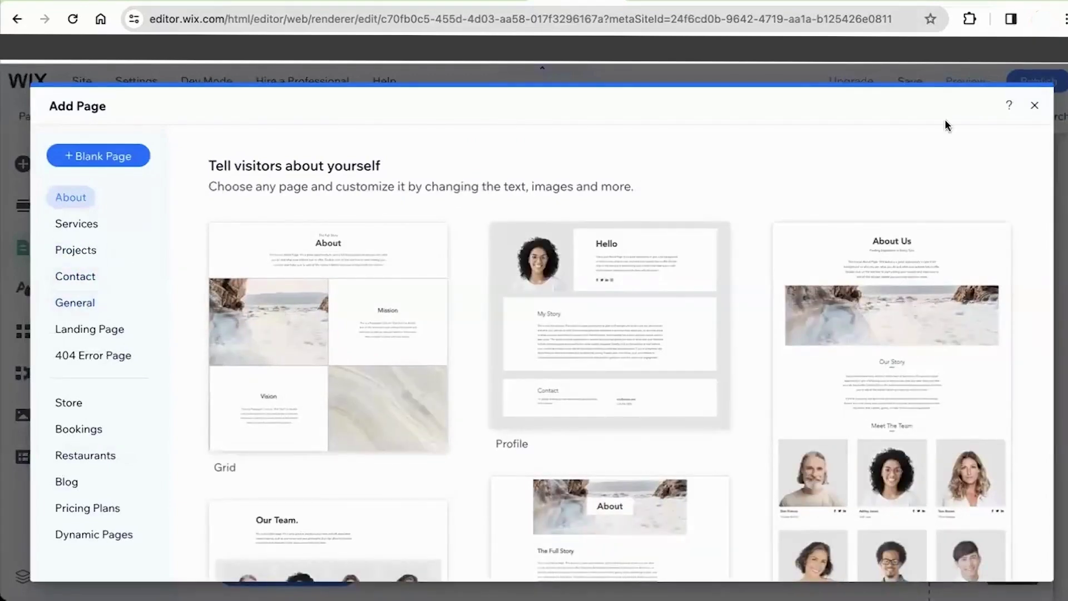
click(1036, 107)
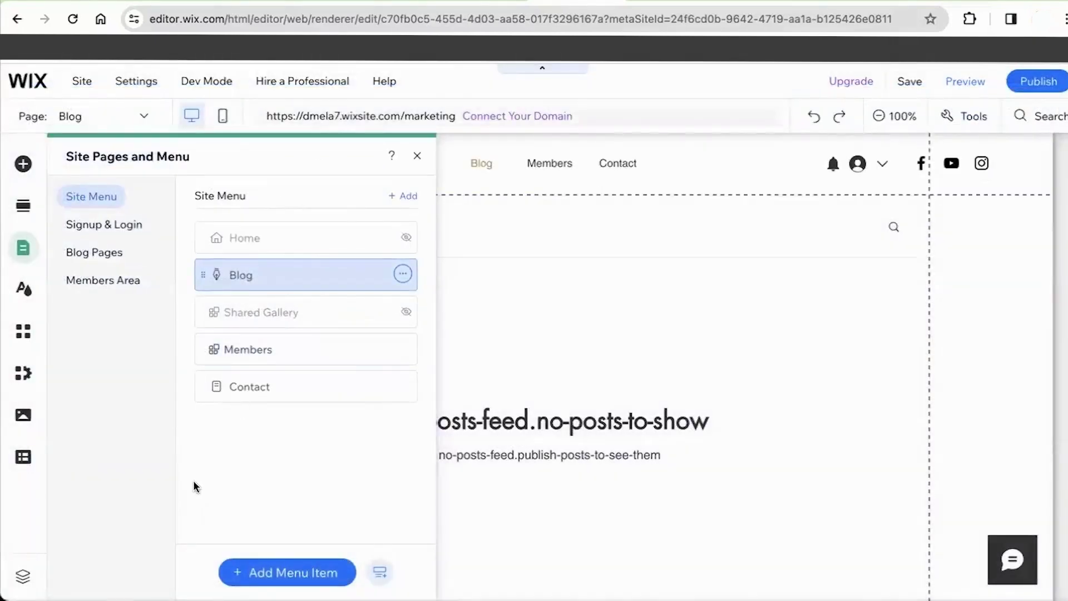
Step: Finish managing the site menu and return to the Home page for editing
click(417, 155)
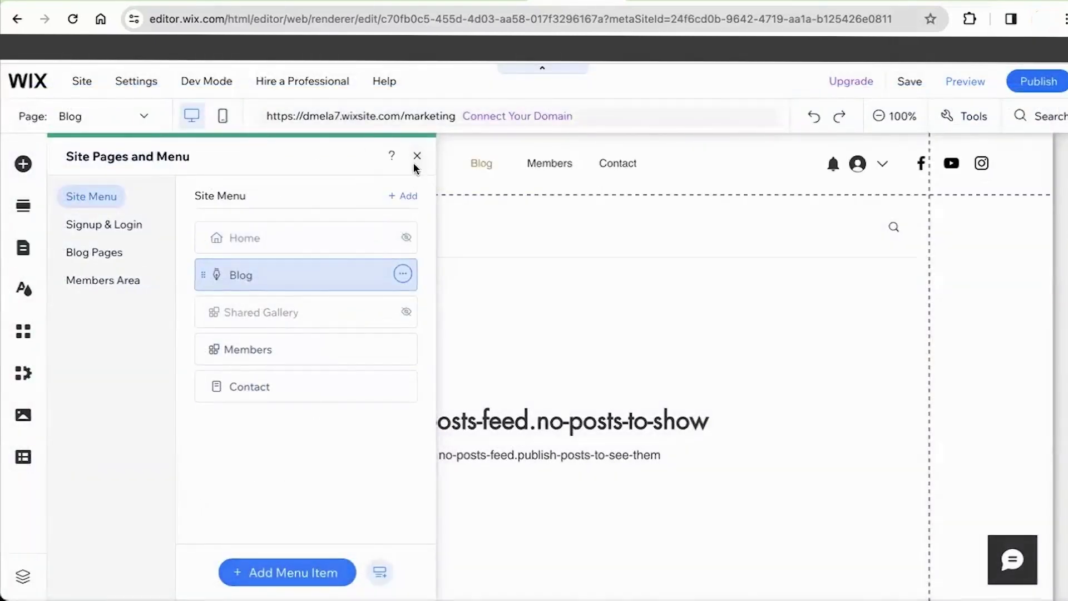
click(81, 109)
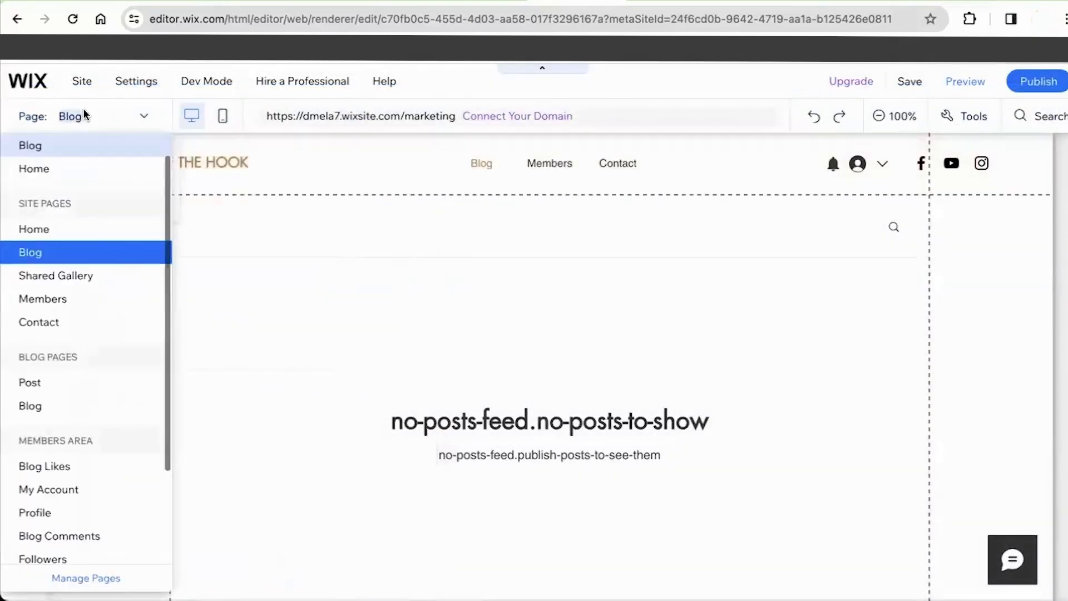
click(61, 163)
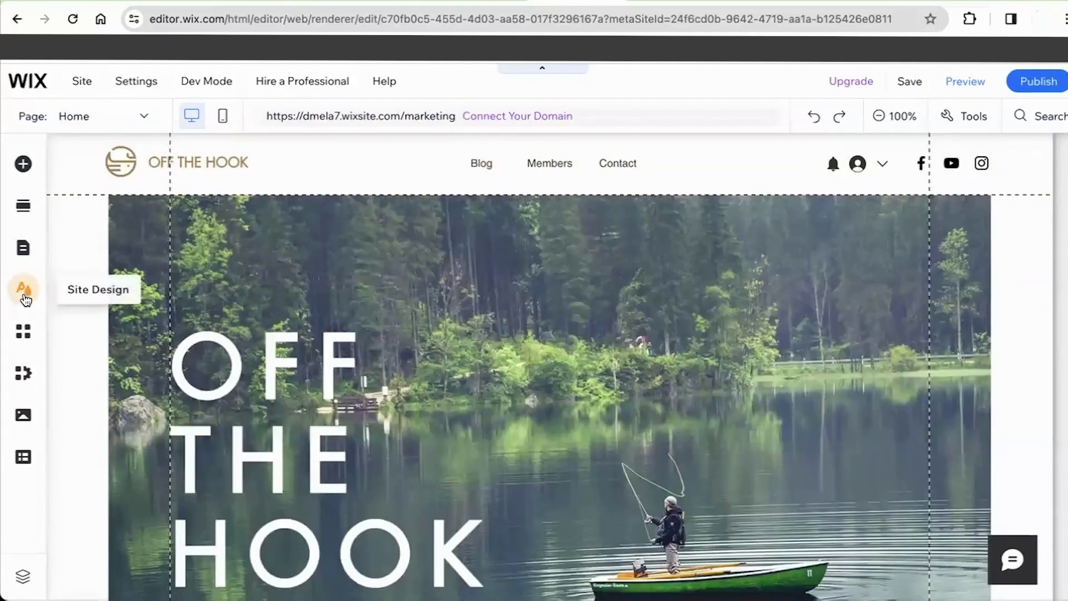
Step: Look through the featured themes offered in the site design settings without changing the current site theme
click(24, 289)
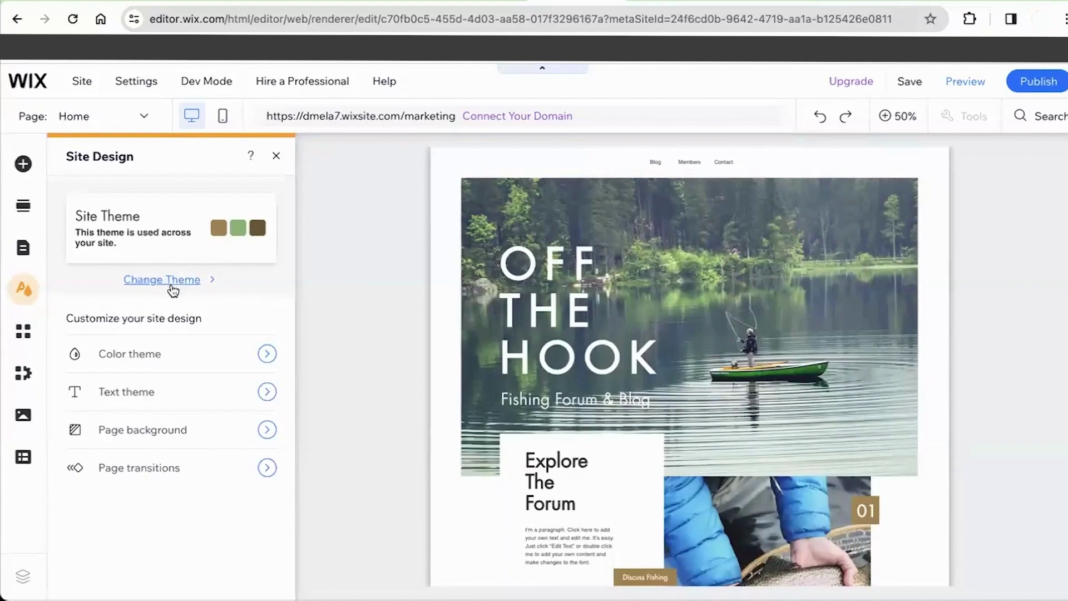
click(184, 280)
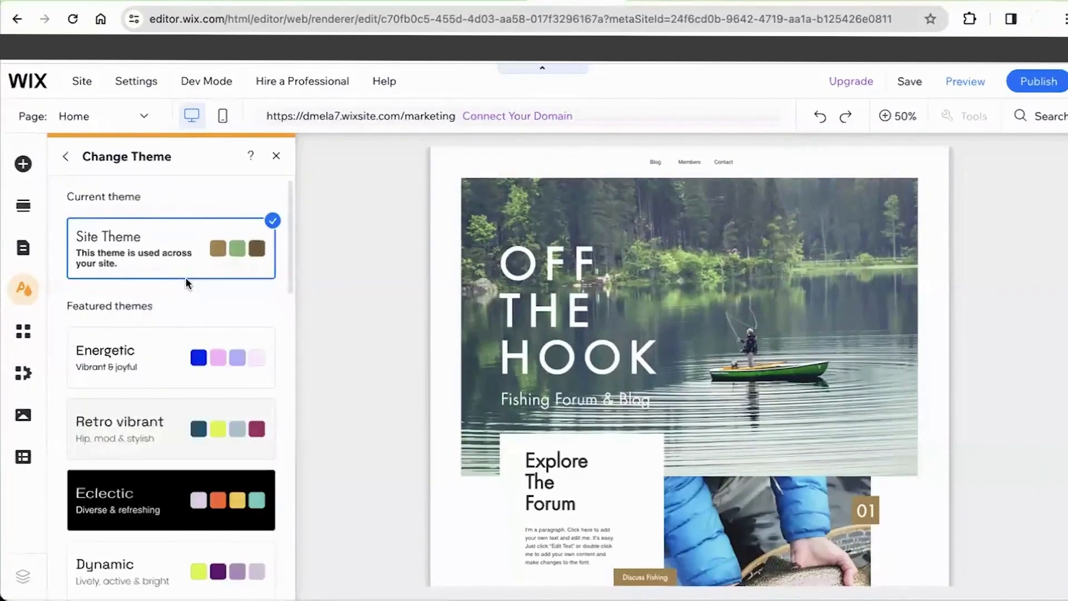
scroll(182, 385, down, 7)
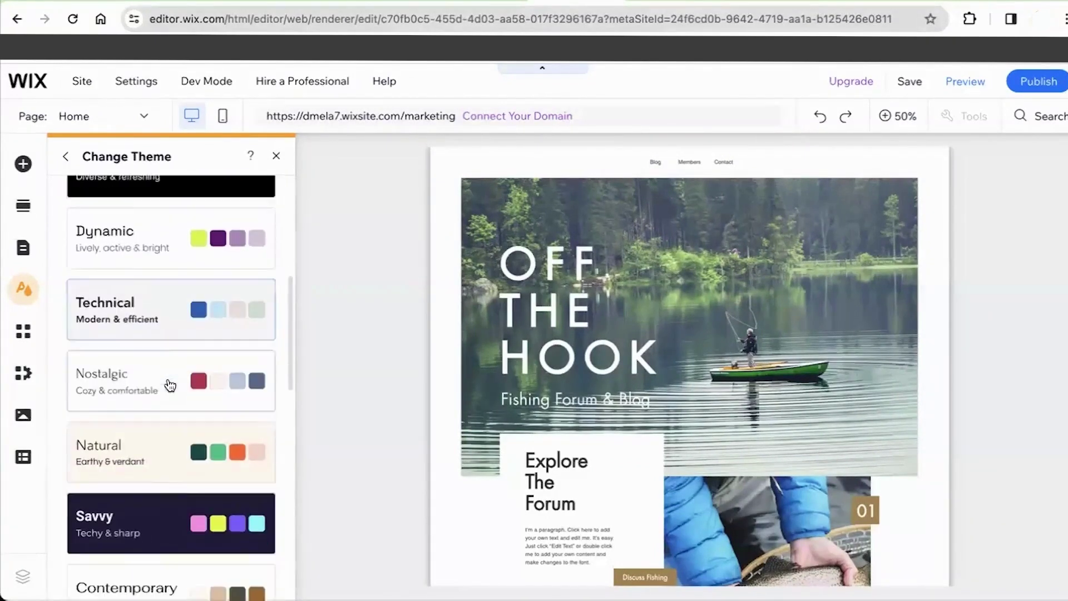
scroll(170, 385, up, 8)
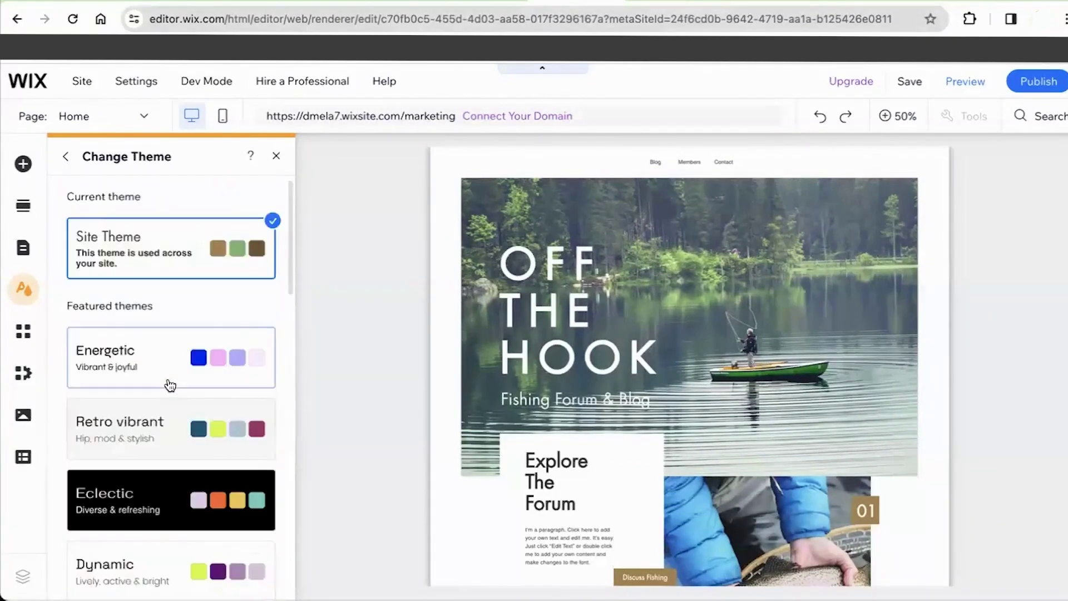
click(67, 158)
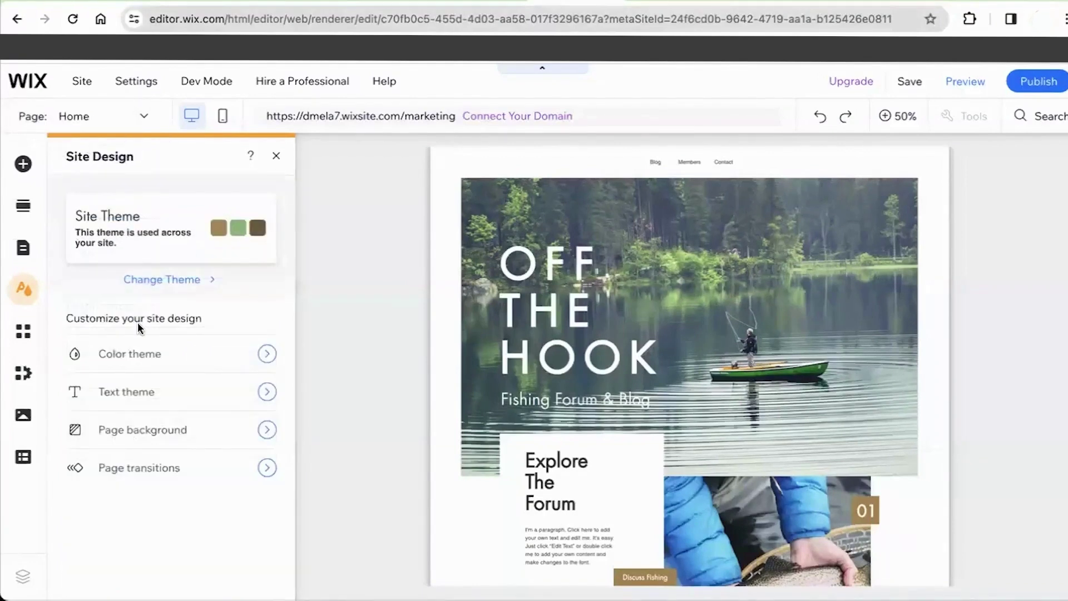
Step: Review the color theme's base and accent colors and the text theme's heading font choices without changing them
click(201, 357)
scroll(196, 457, down, 3)
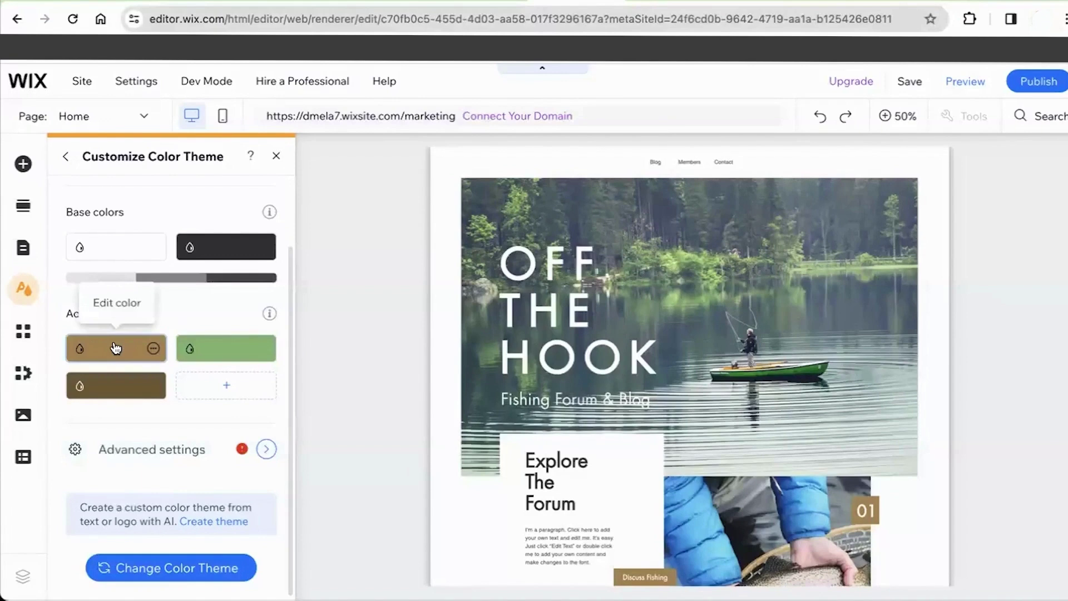
click(66, 159)
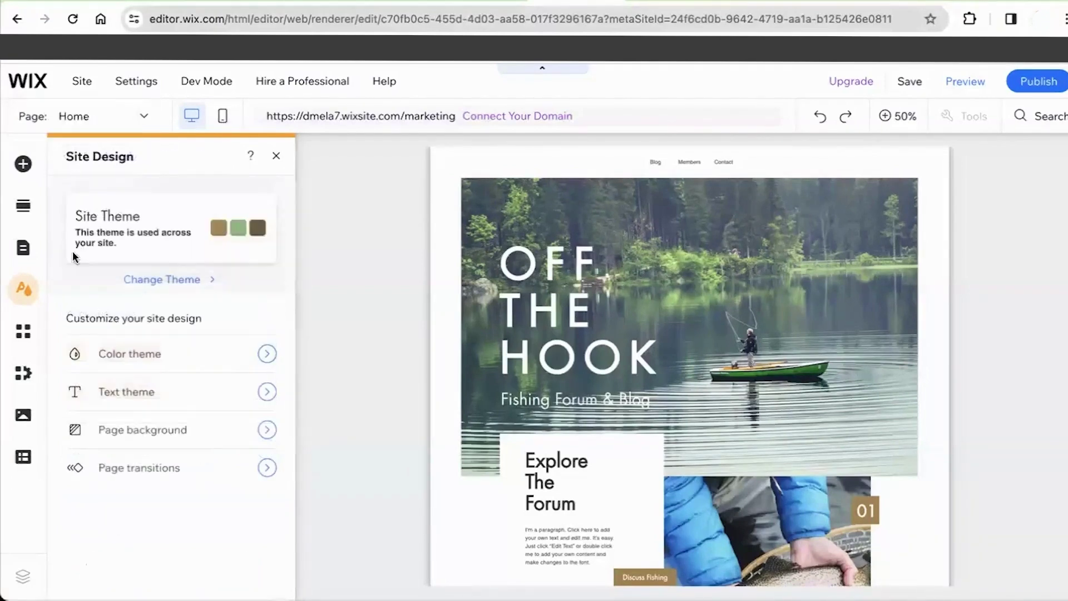
click(193, 399)
click(242, 329)
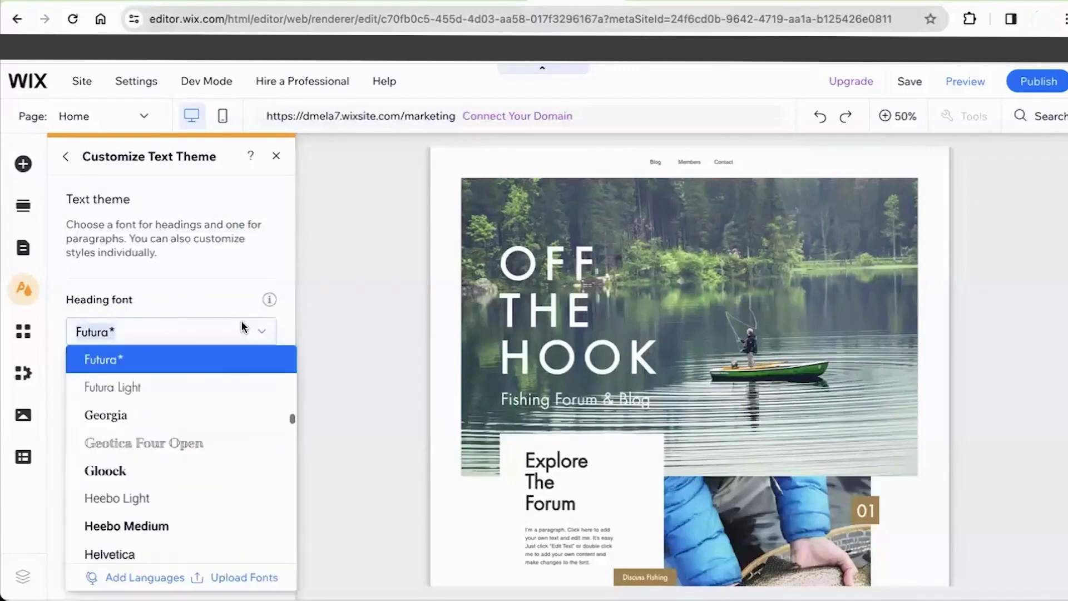
click(225, 296)
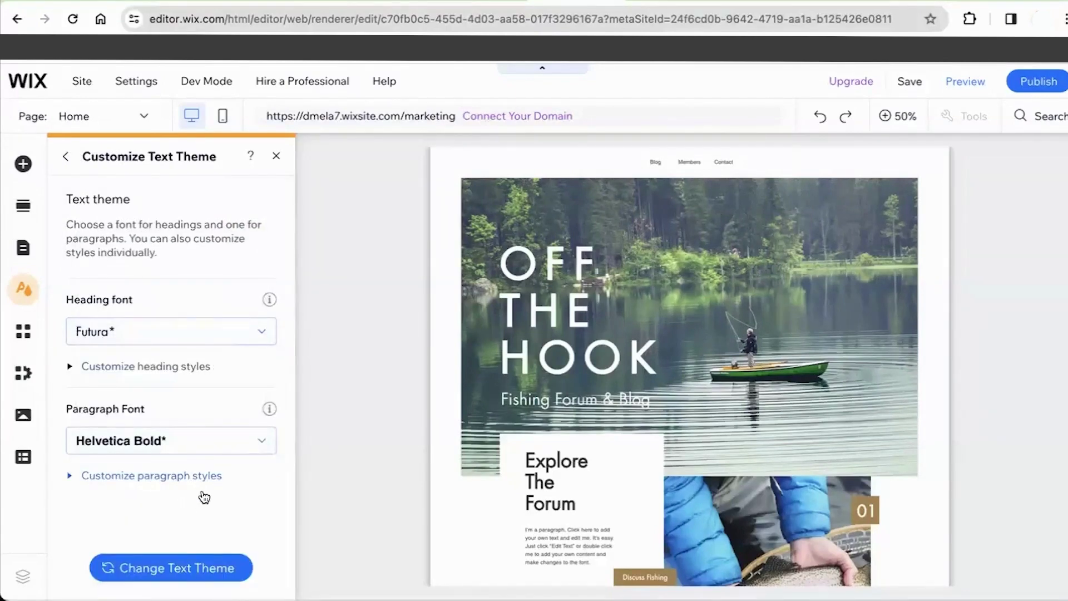
click(25, 290)
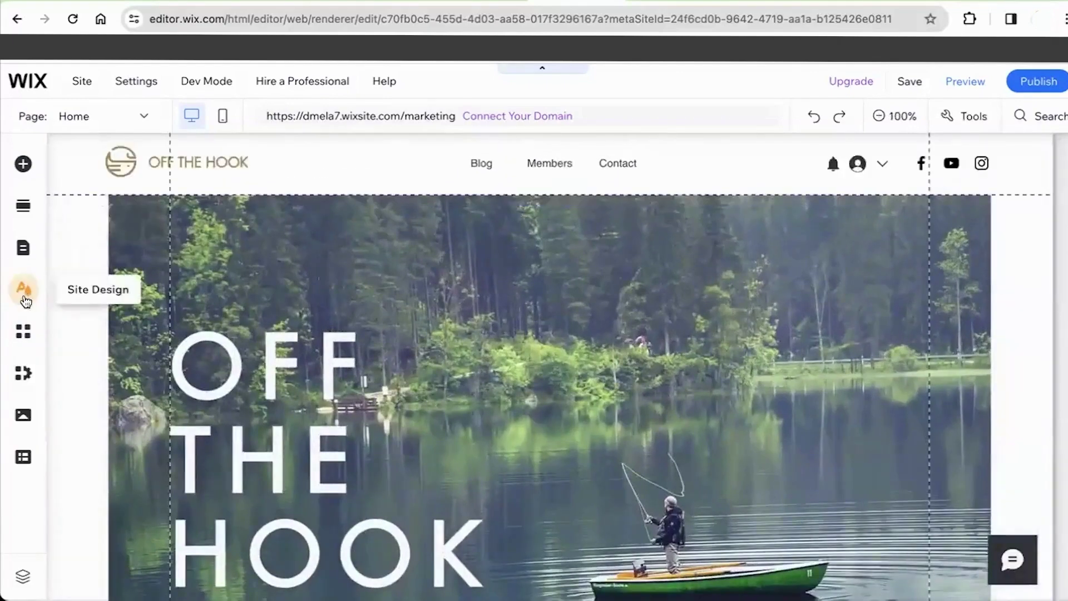
Step: View the page transition options in the site design settings
click(26, 301)
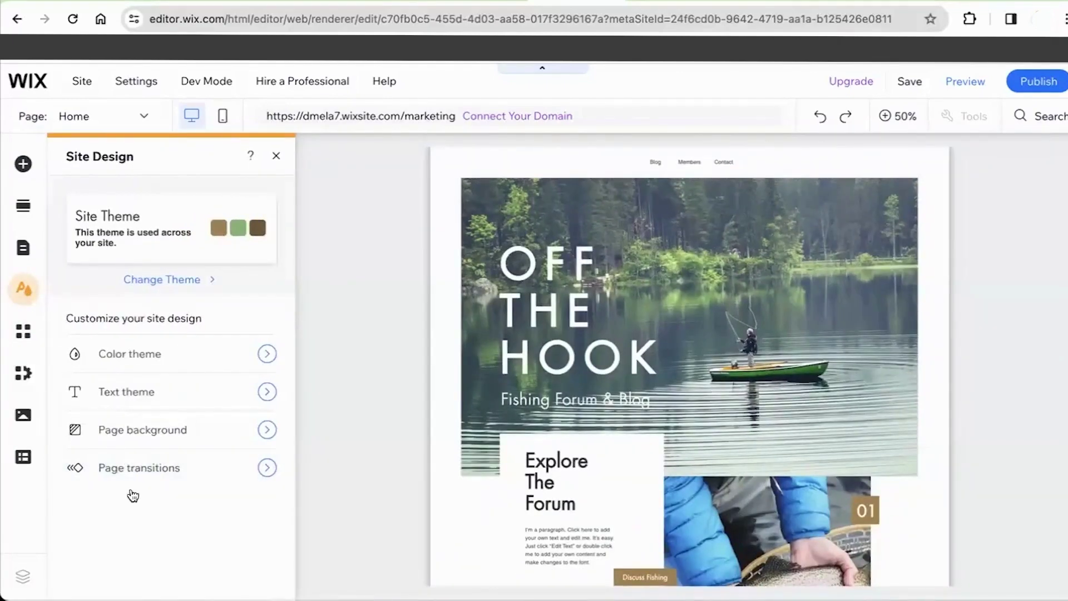
click(262, 469)
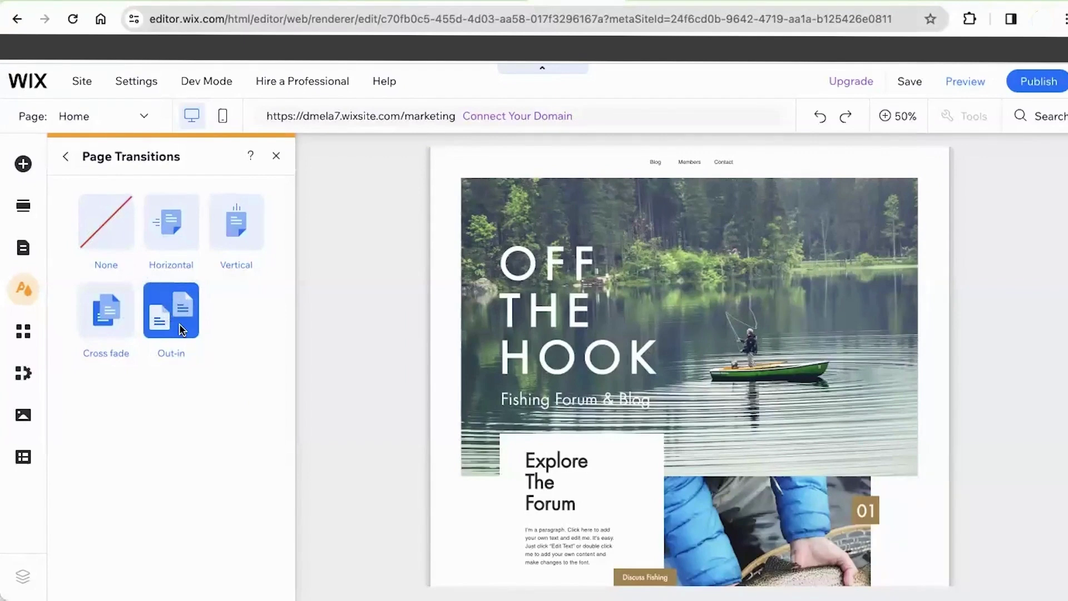
click(66, 162)
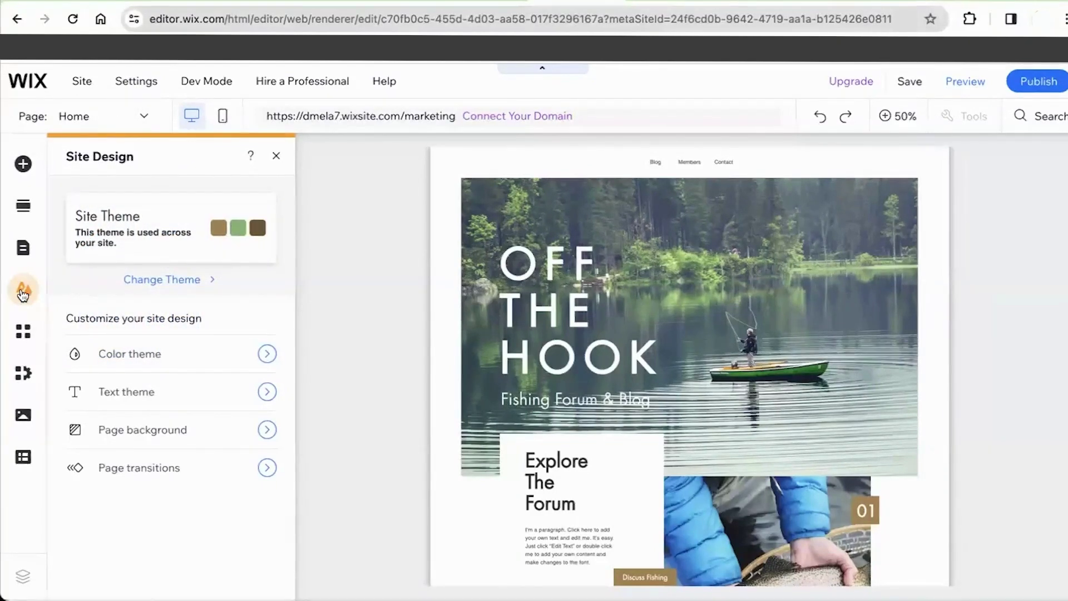
Step: View the Wix App Market and the list of business apps for the site
click(23, 336)
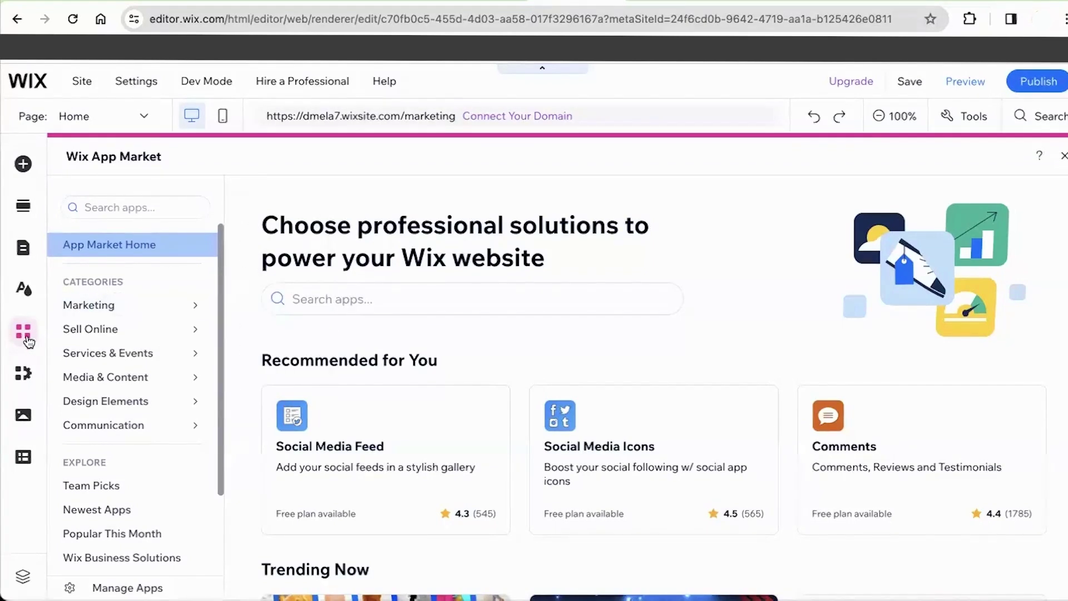
click(24, 381)
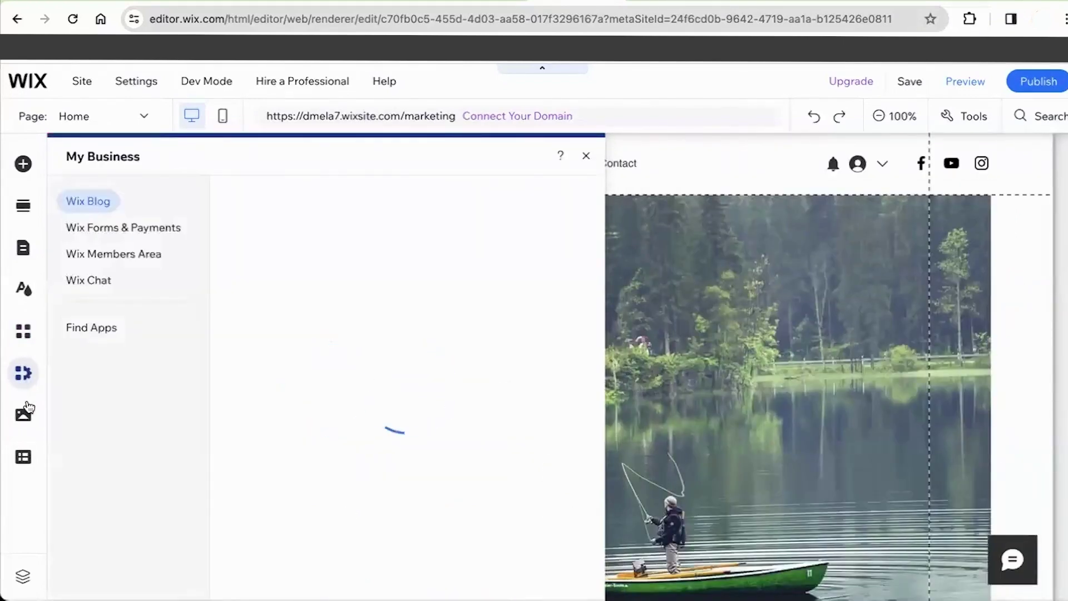
Step: Examine the site's media options, including site files, editing tools, free Wix images and videos, and Shutterstock media
click(25, 416)
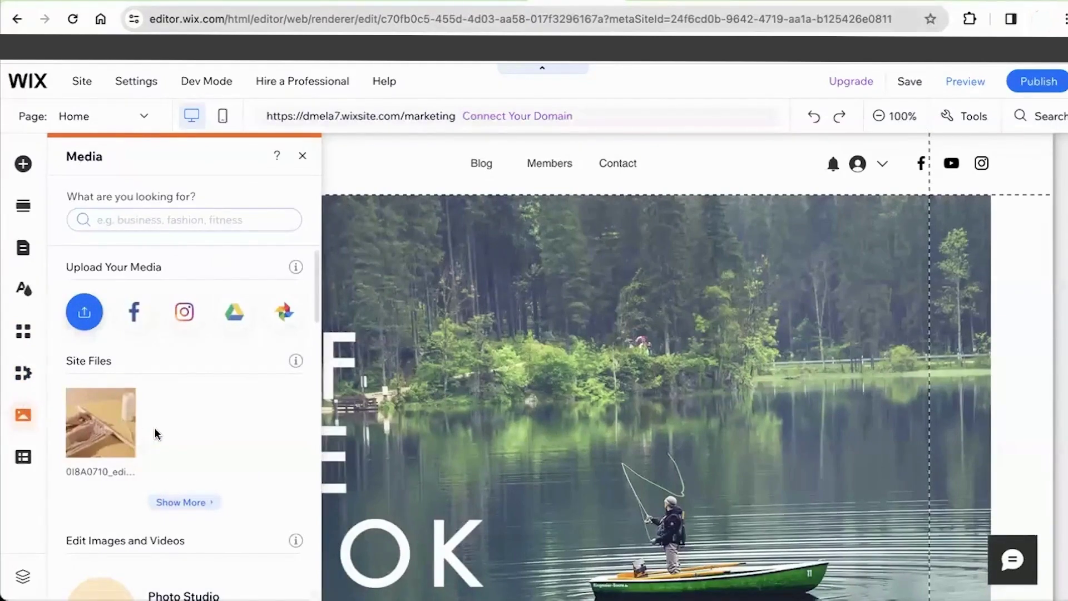
scroll(156, 434, down, 2)
mouse_move(128, 341)
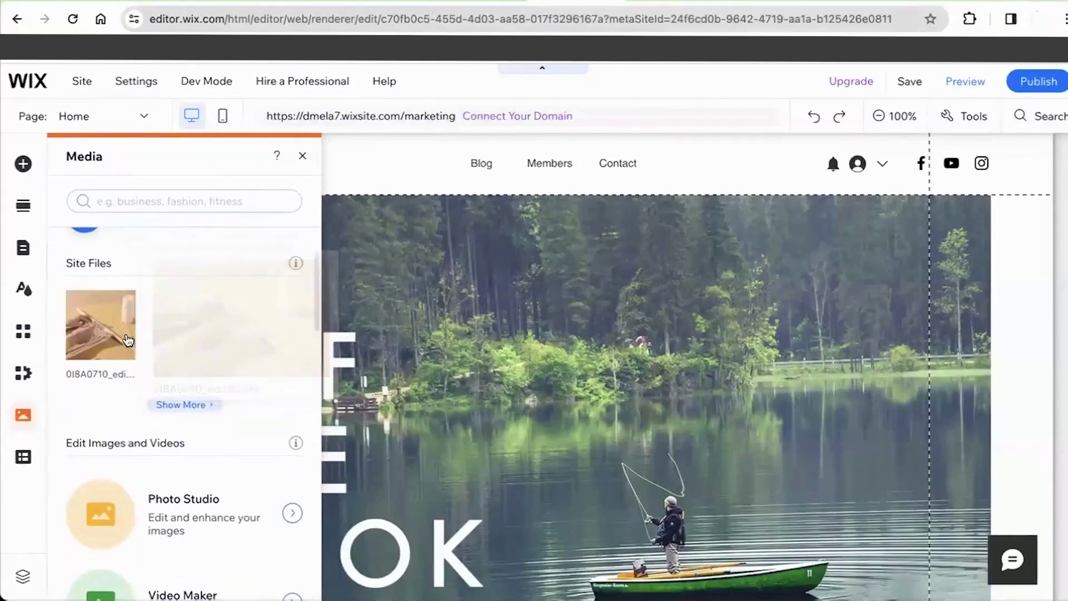
scroll(186, 327, up, 2)
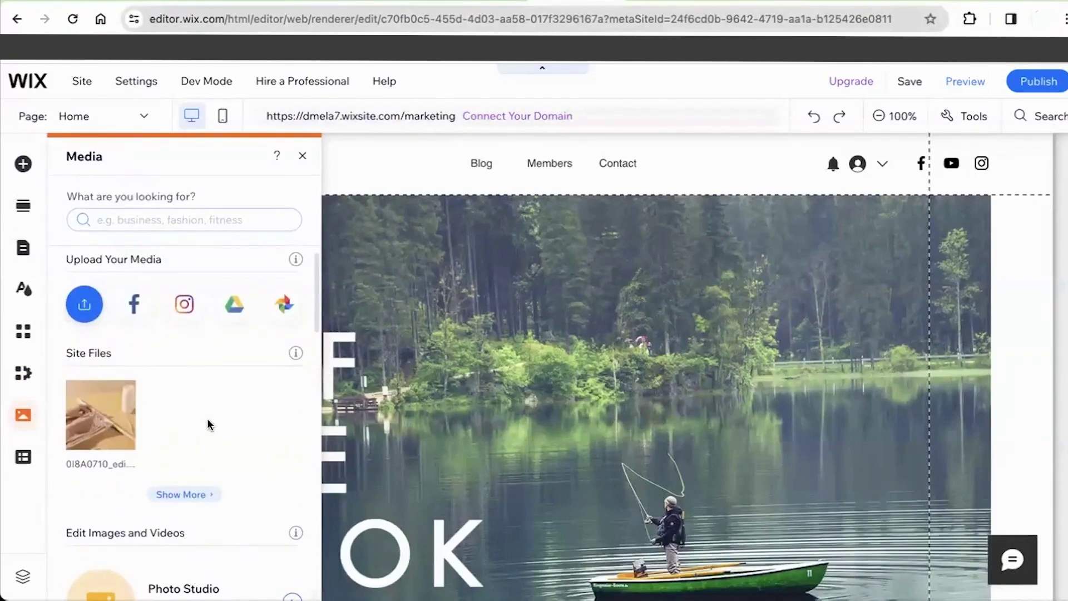
scroll(207, 419, down, 1)
scroll(208, 424, down, 10)
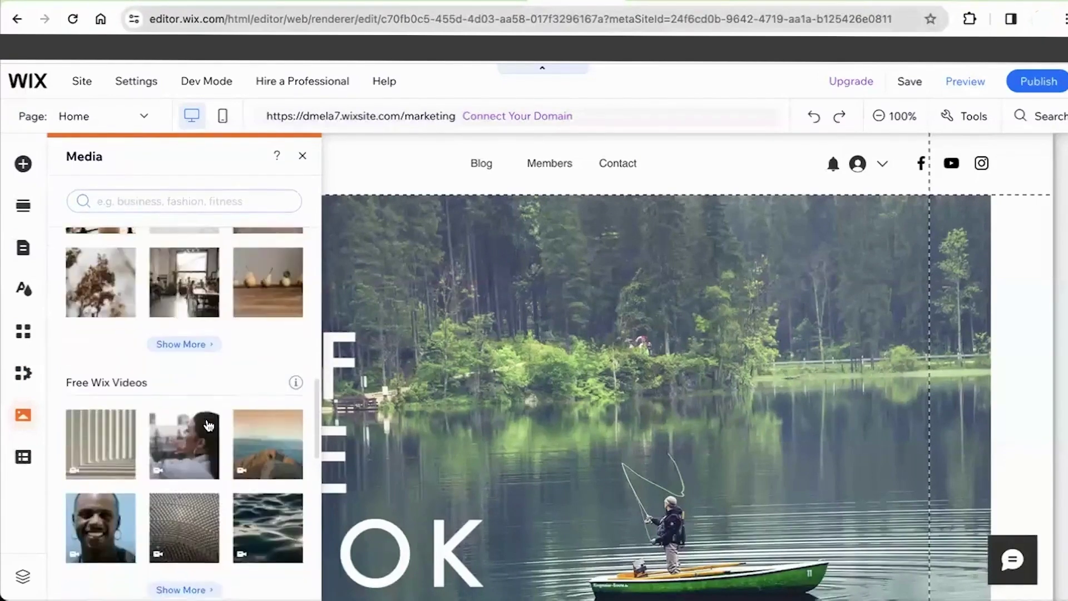
scroll(208, 424, up, 2)
scroll(207, 427, up, 2)
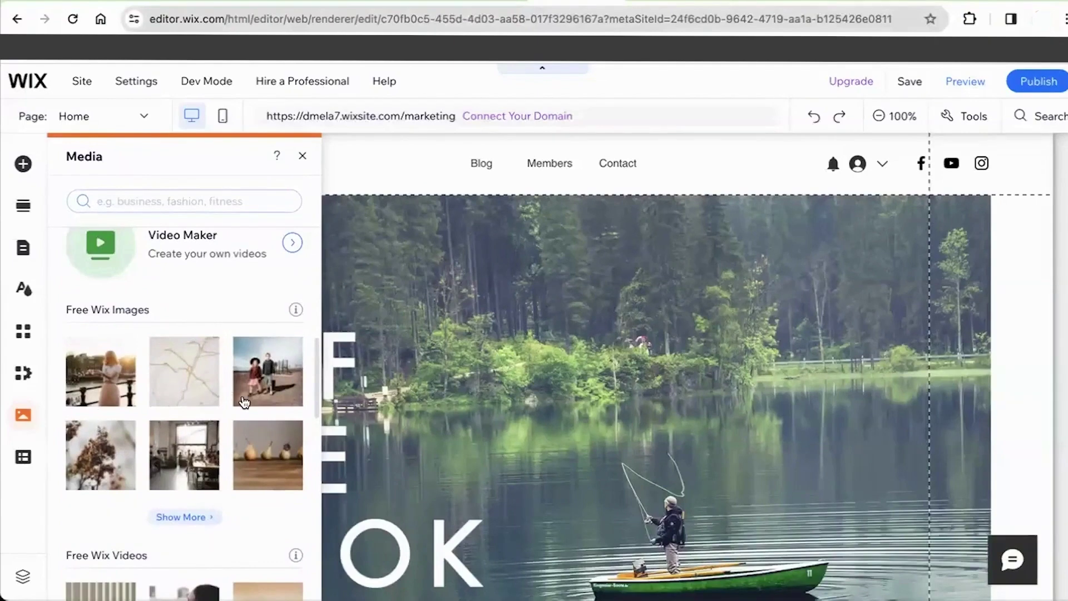
scroll(243, 401, down, 7)
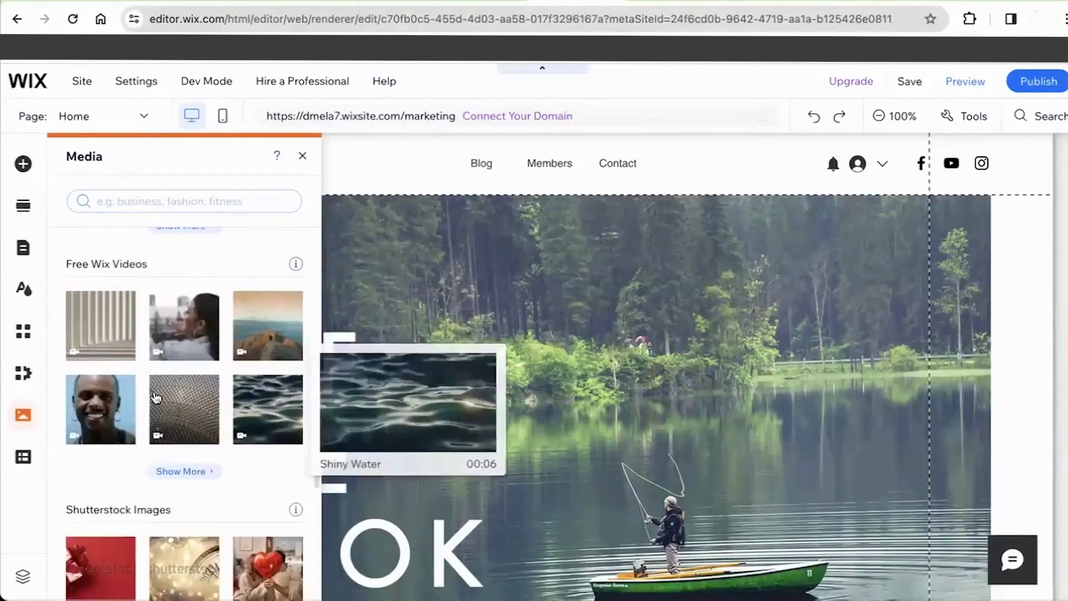
scroll(191, 363, down, 8)
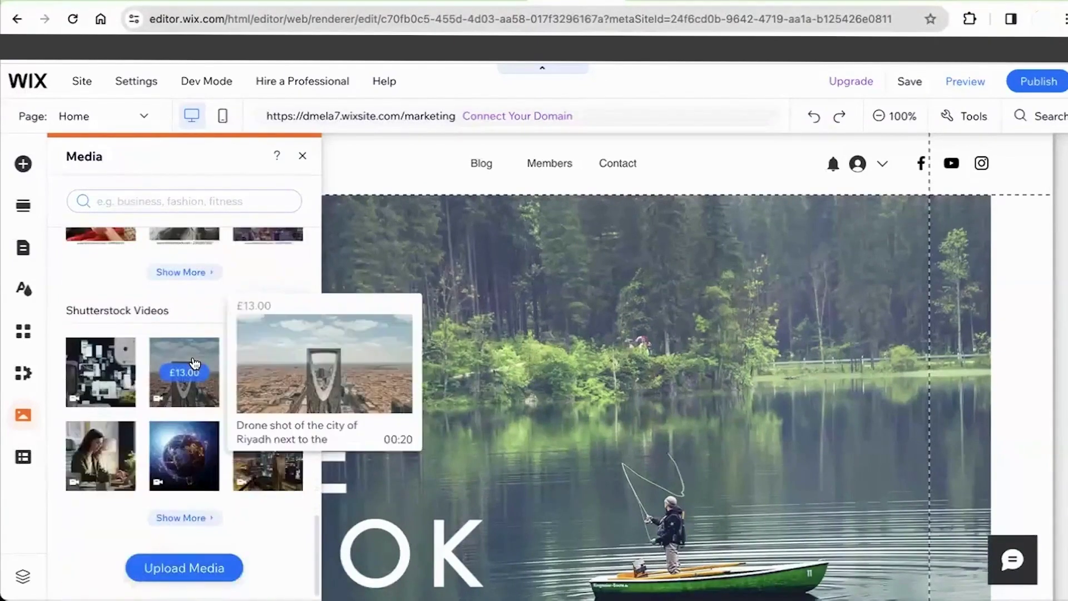
scroll(192, 552, up, 15)
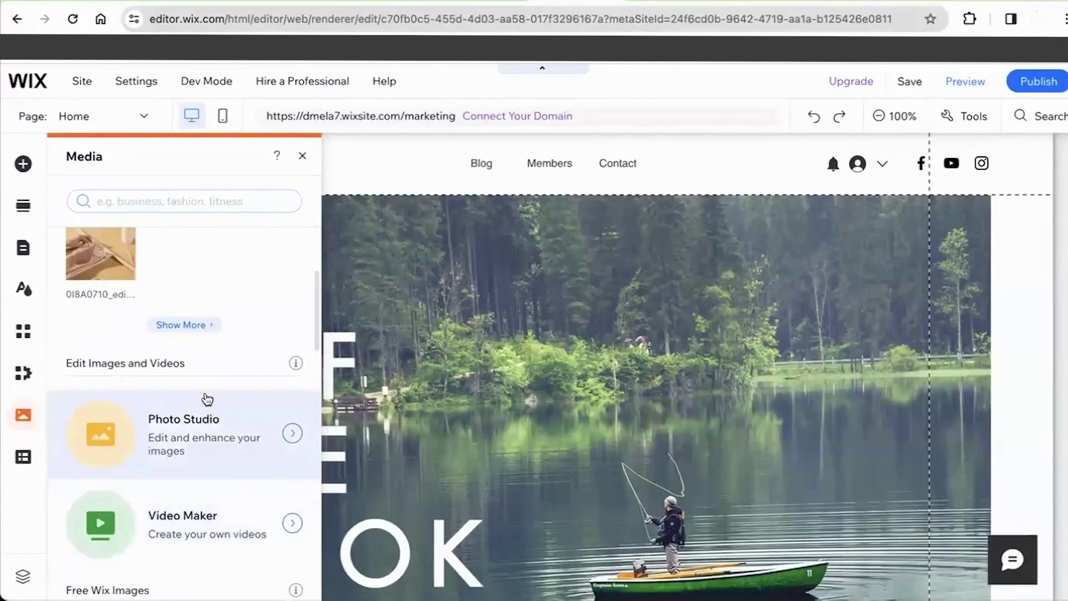
Step: Browse the site files and Unsplash photos in the media library without adding any, and view the CMS introduction
click(200, 325)
scroll(155, 413, down, 1)
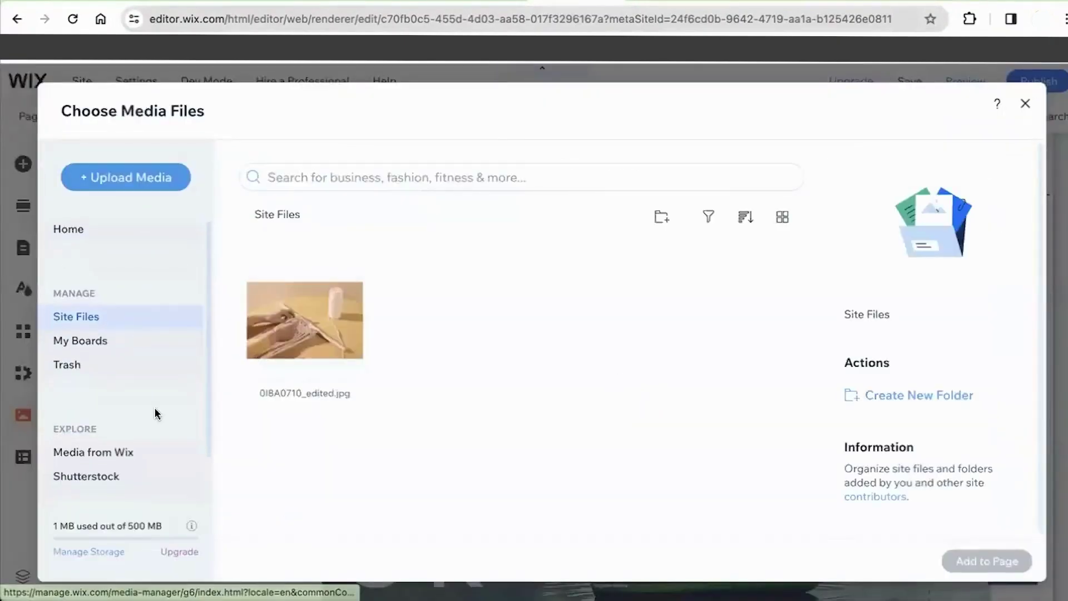
click(116, 462)
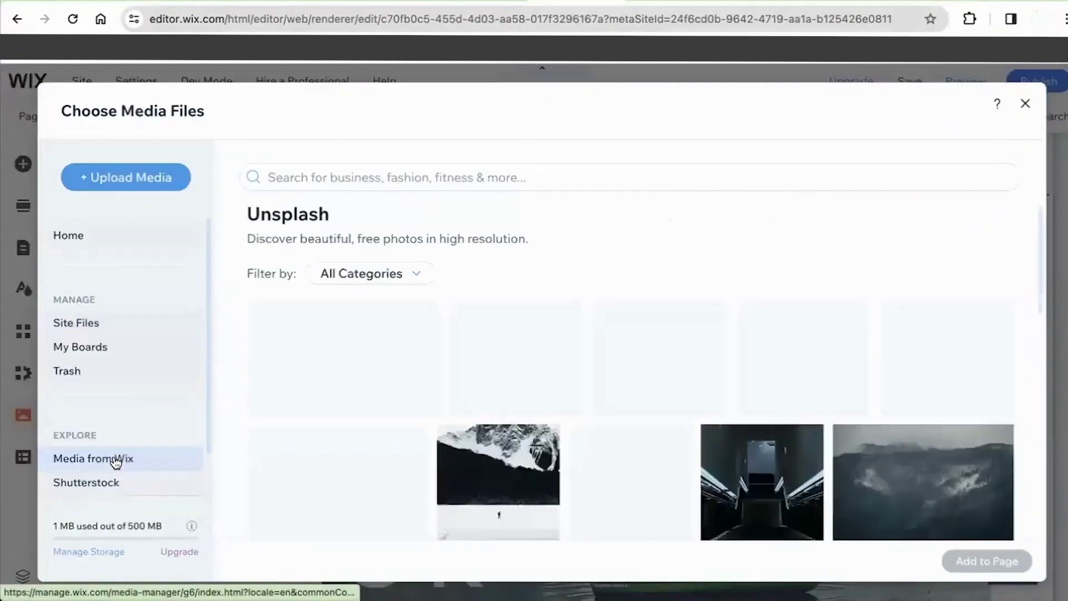
scroll(156, 429, down, 1)
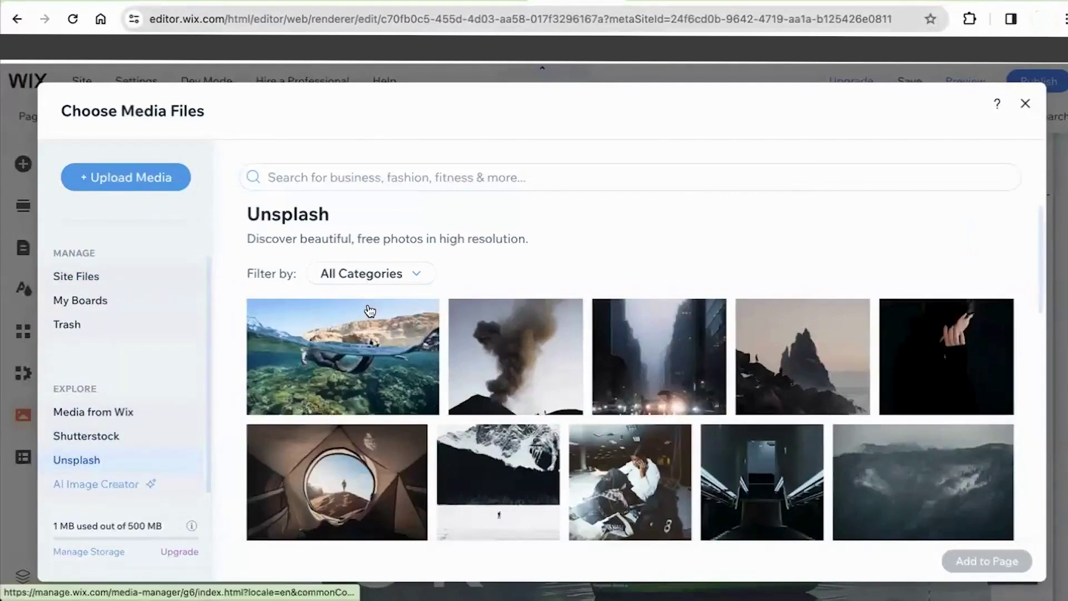
click(1025, 108)
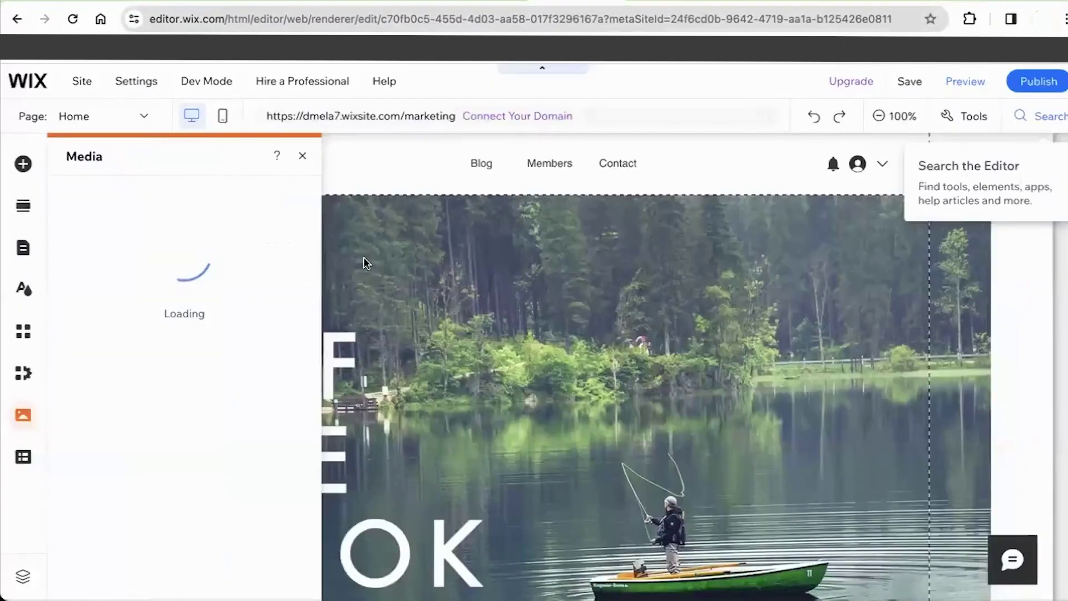
click(18, 470)
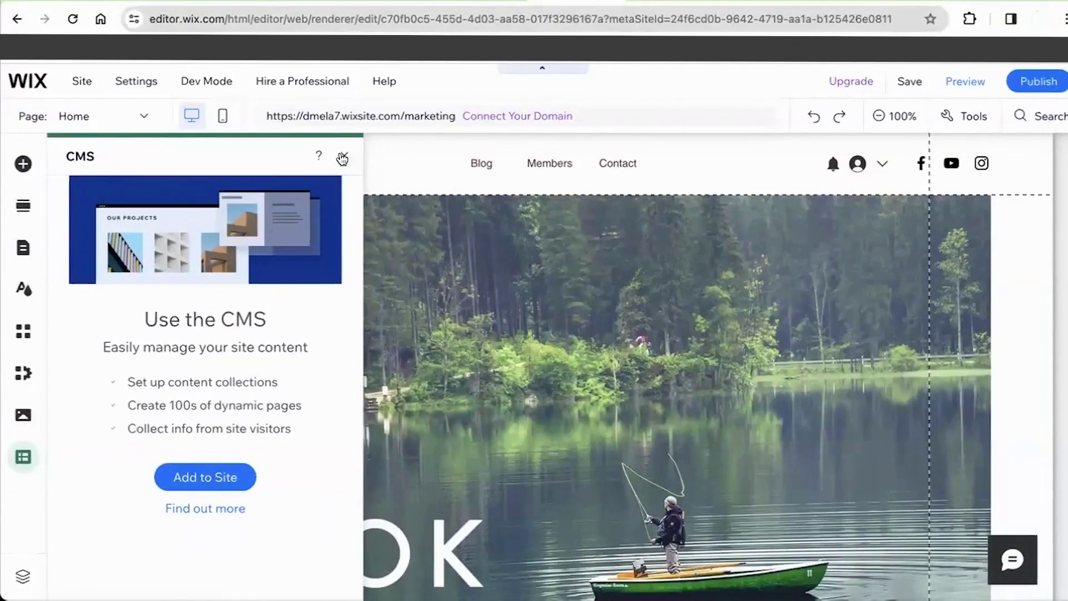
key(Escape)
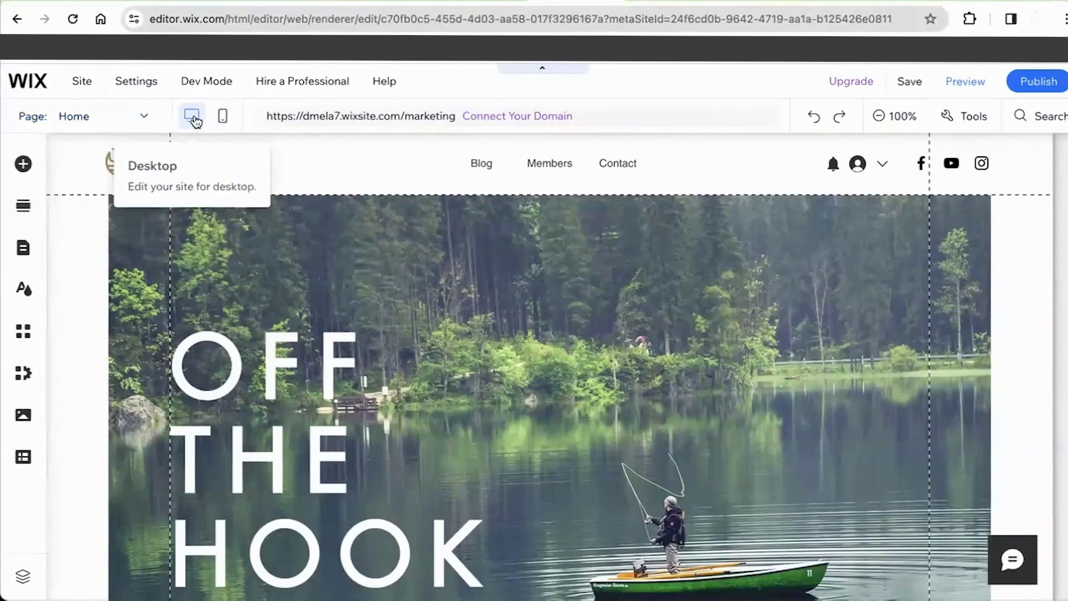
Step: In the Home page's mobile layout, move the "Read Our Blog" container box slightly upward, and return to the desktop layout
click(229, 118)
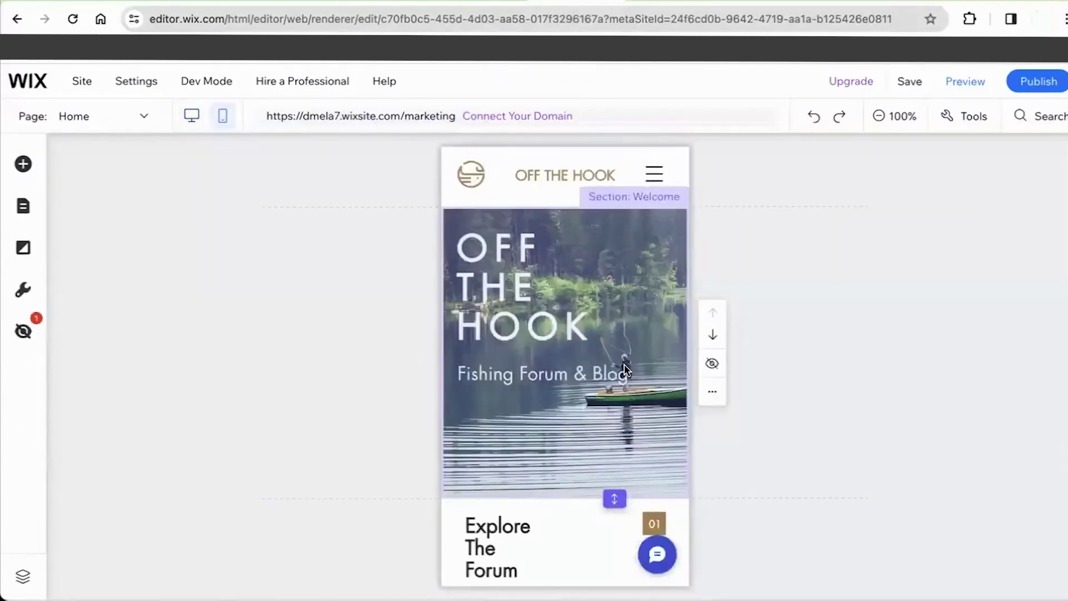
scroll(625, 370, down, 2)
scroll(624, 367, down, 4)
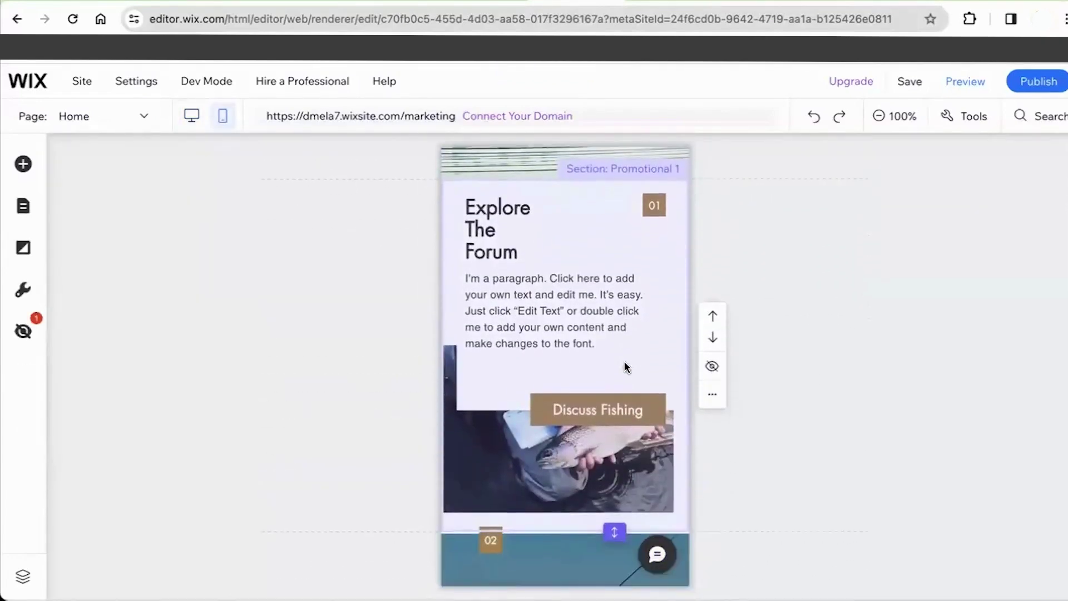
scroll(624, 367, down, 5)
scroll(626, 367, down, 4)
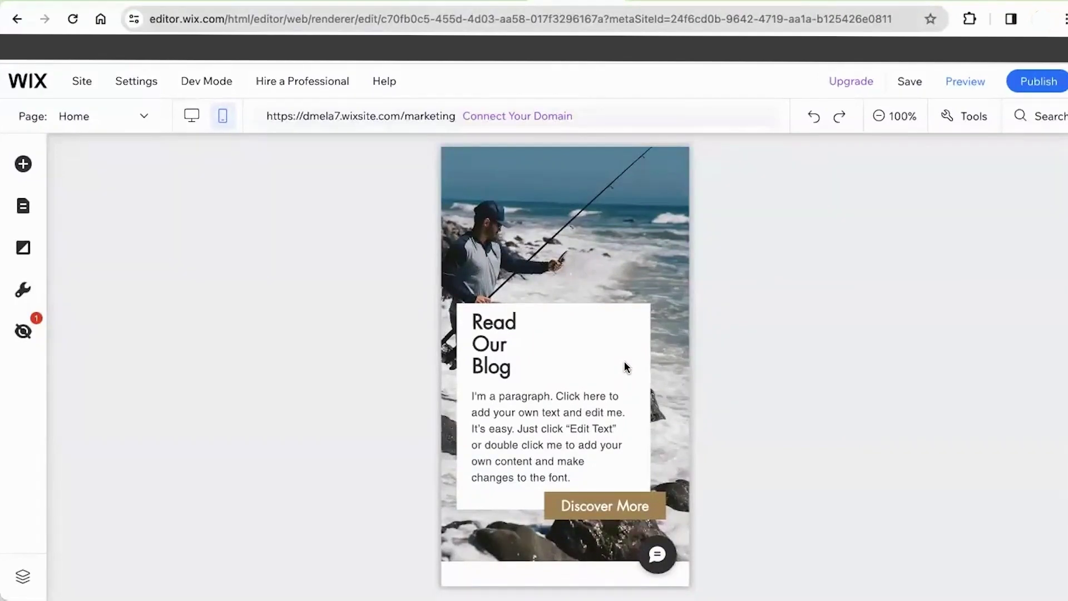
click(562, 349)
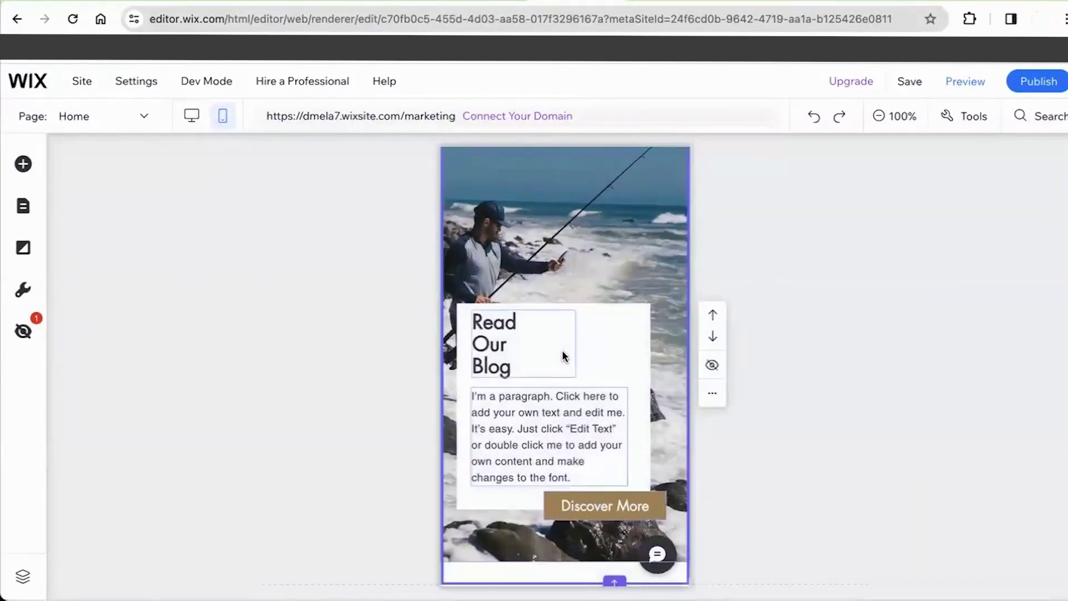
mouse_move(608, 353)
mouse_down()
mouse_move(629, 310)
mouse_move(603, 341)
mouse_move(619, 338)
mouse_up()
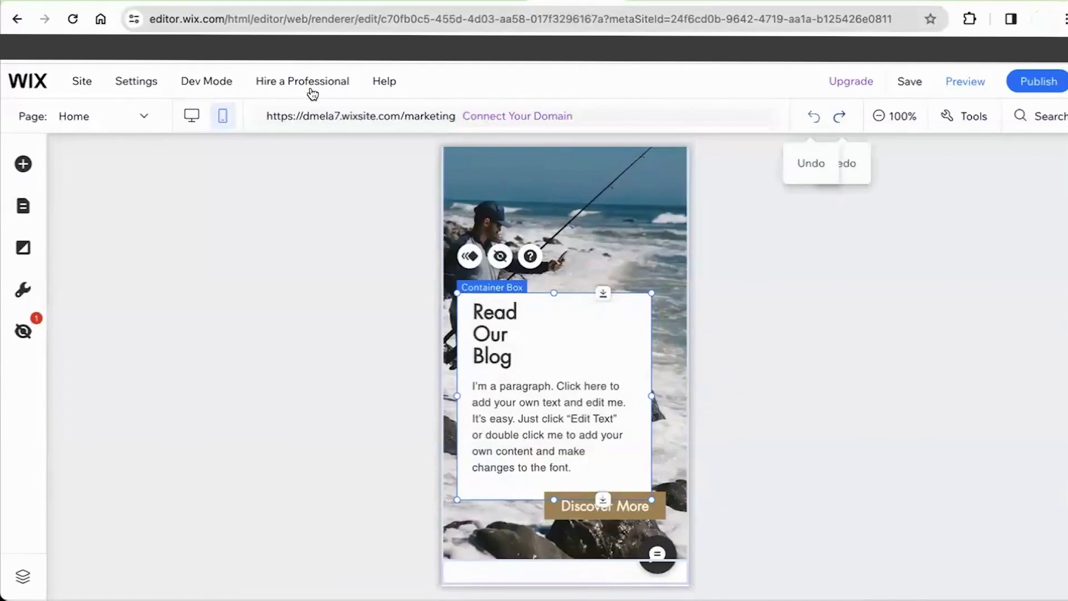
click(222, 116)
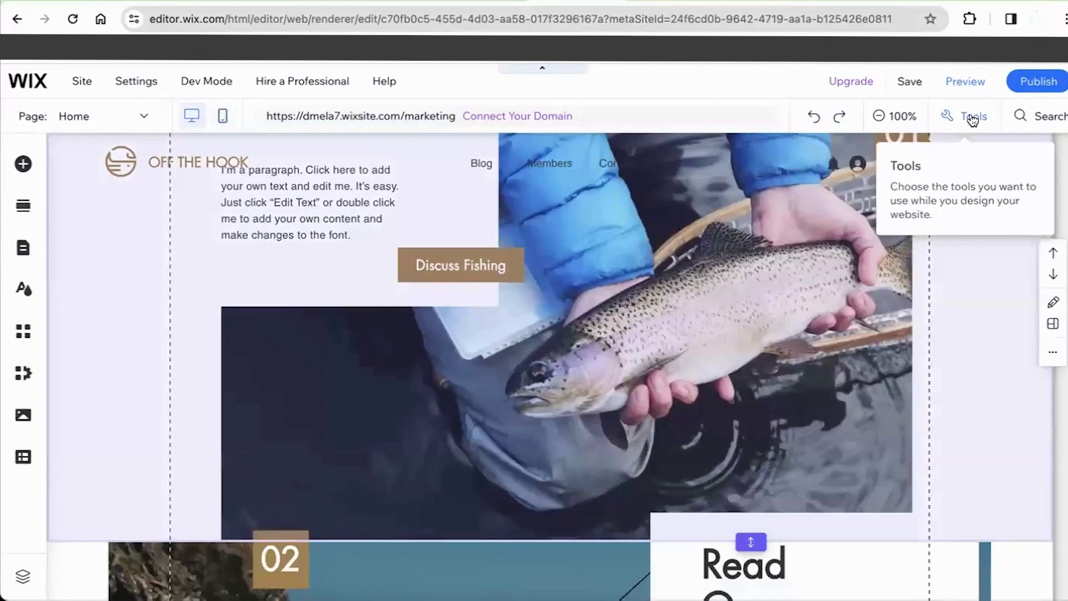
Step: Show the editor's rulers from its design tools and hide them again
click(973, 118)
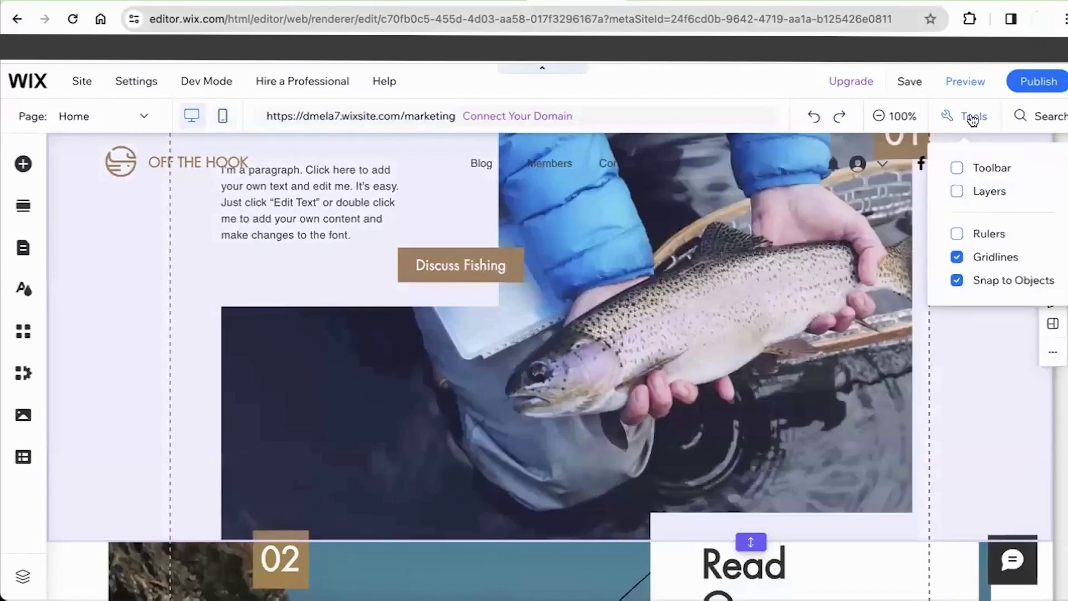
click(957, 236)
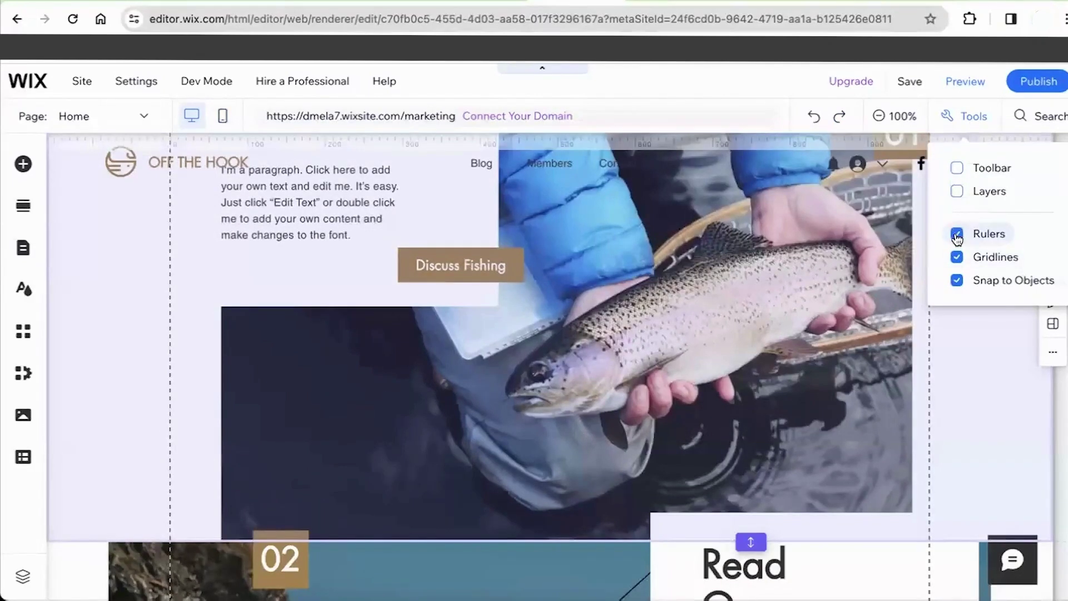
click(957, 236)
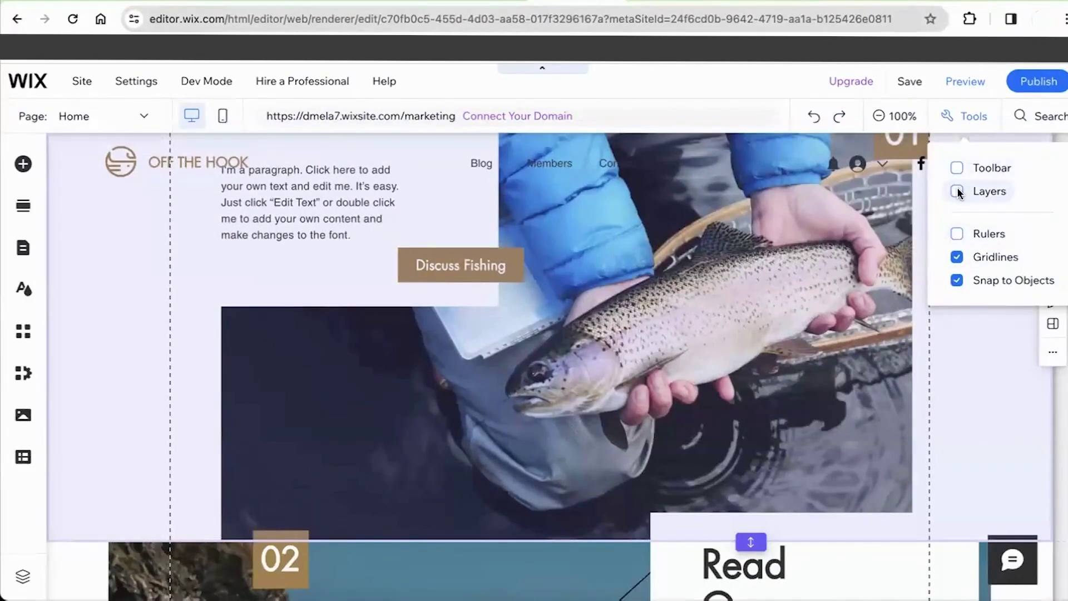
Step: Examine the Home page's layers, expanding the Welcome section and selecting the Promotional 1 section, and close the layer list
click(957, 191)
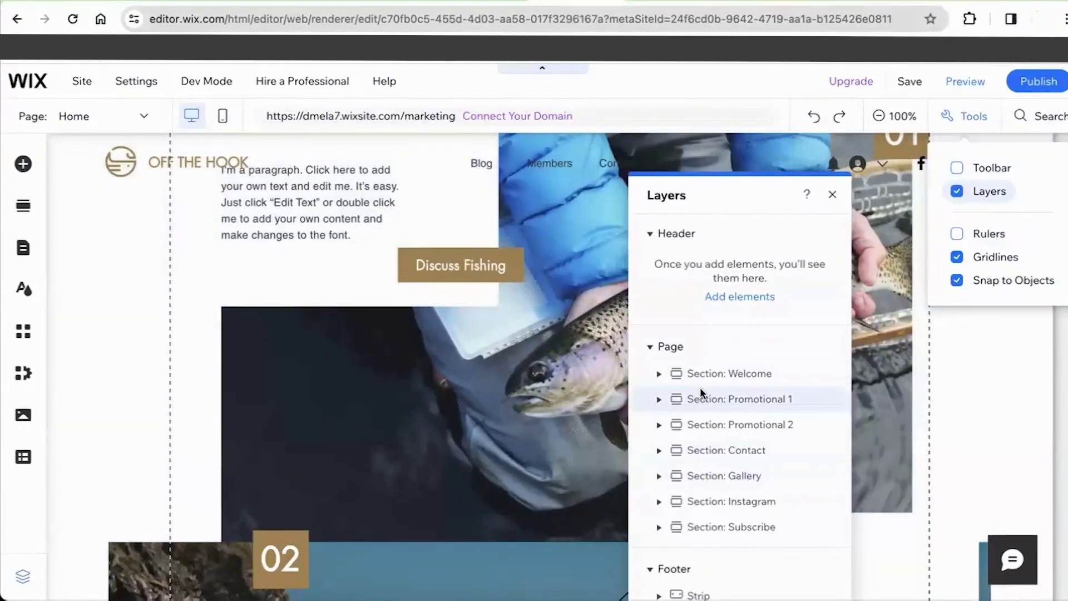
click(659, 374)
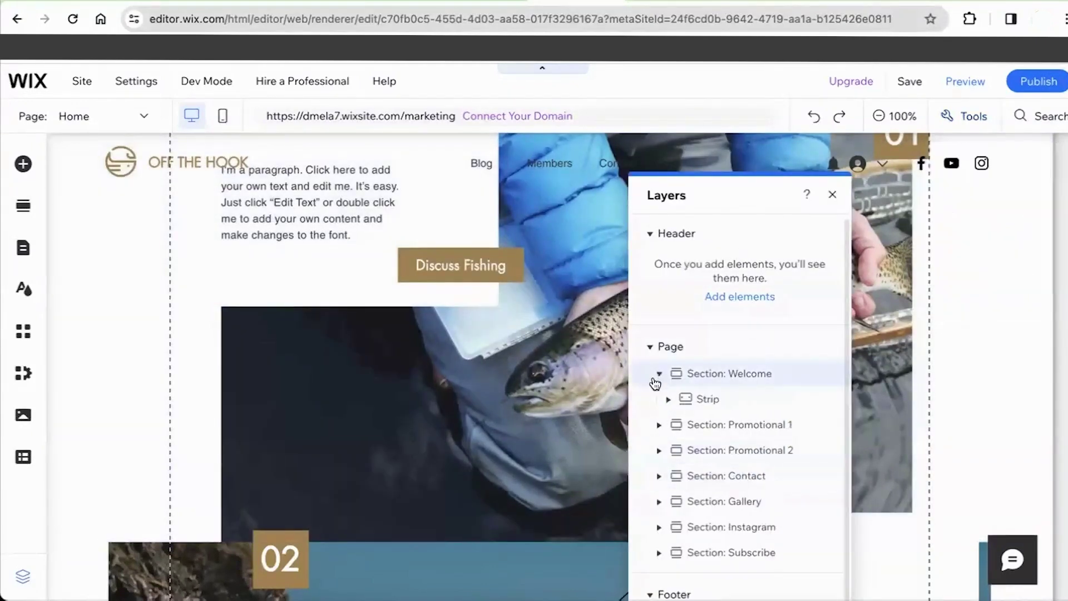
click(732, 423)
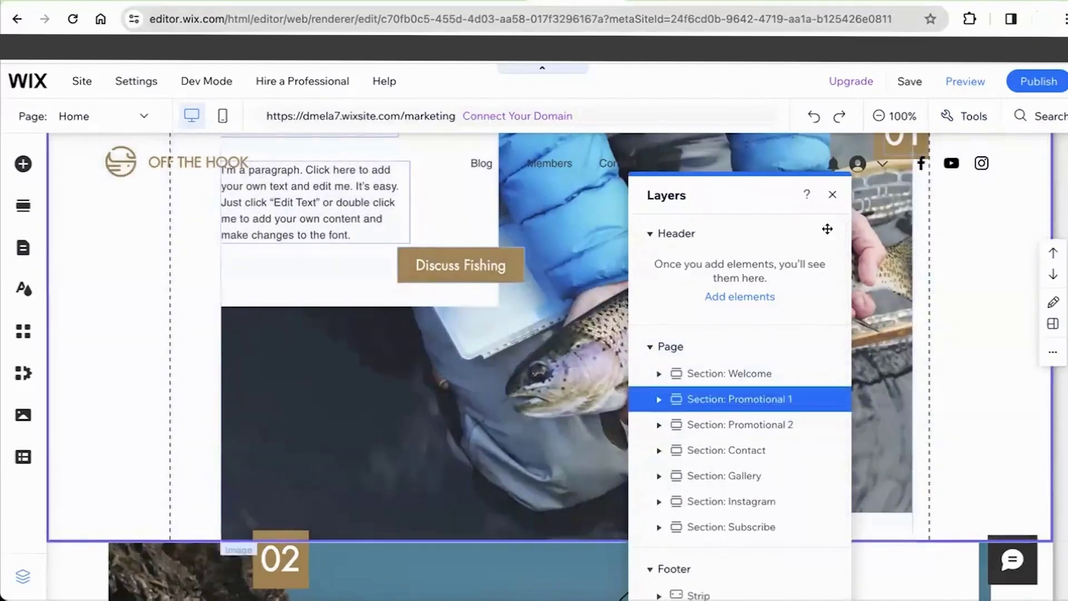
click(832, 194)
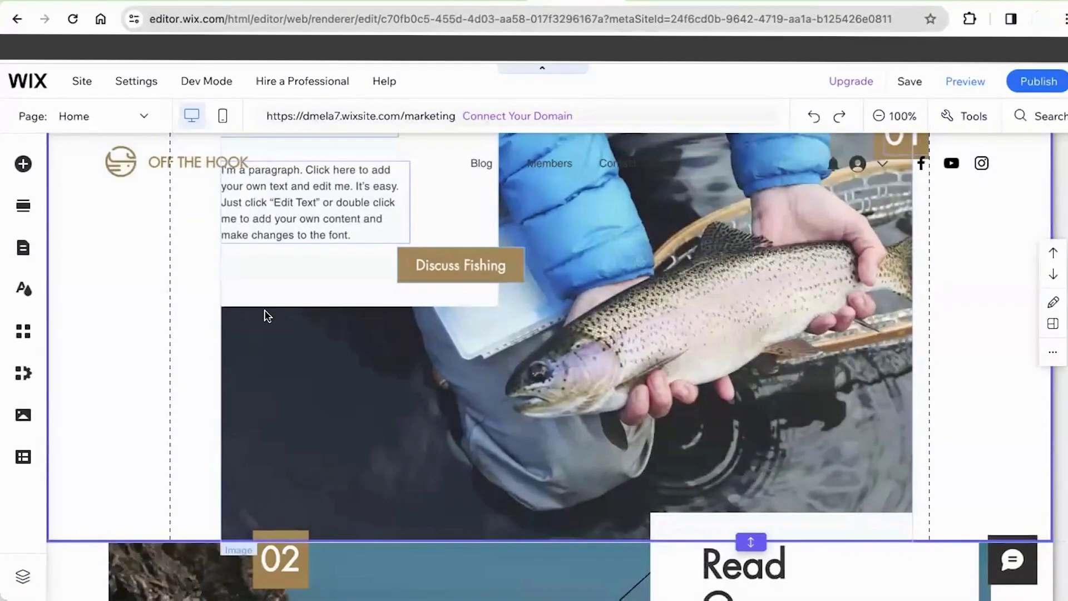
Step: Return to the top of the Home page and save the site
scroll(326, 354, up, 5)
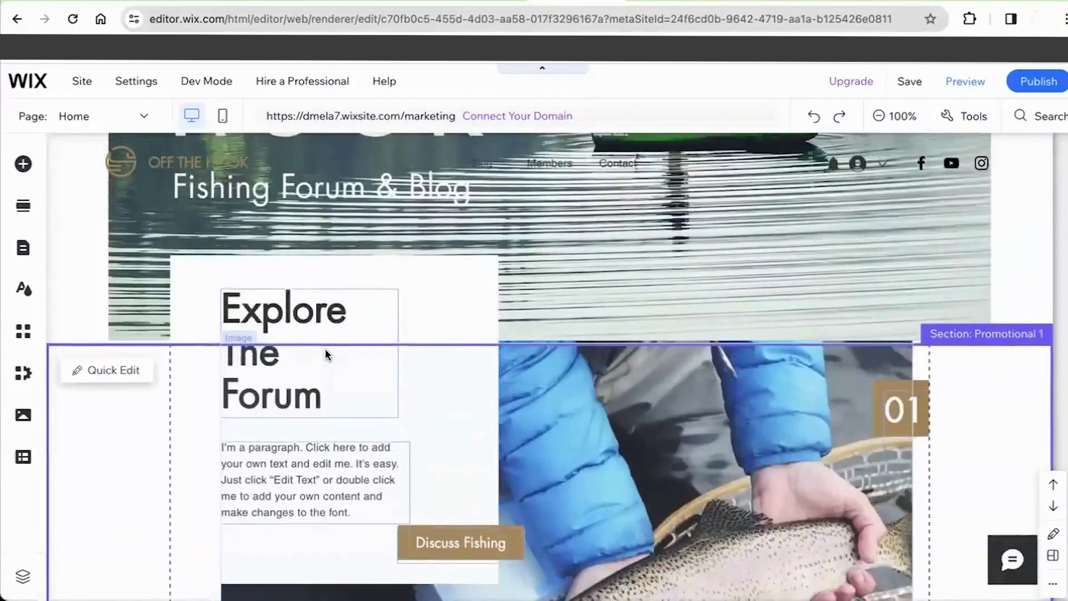
scroll(325, 353, up, 6)
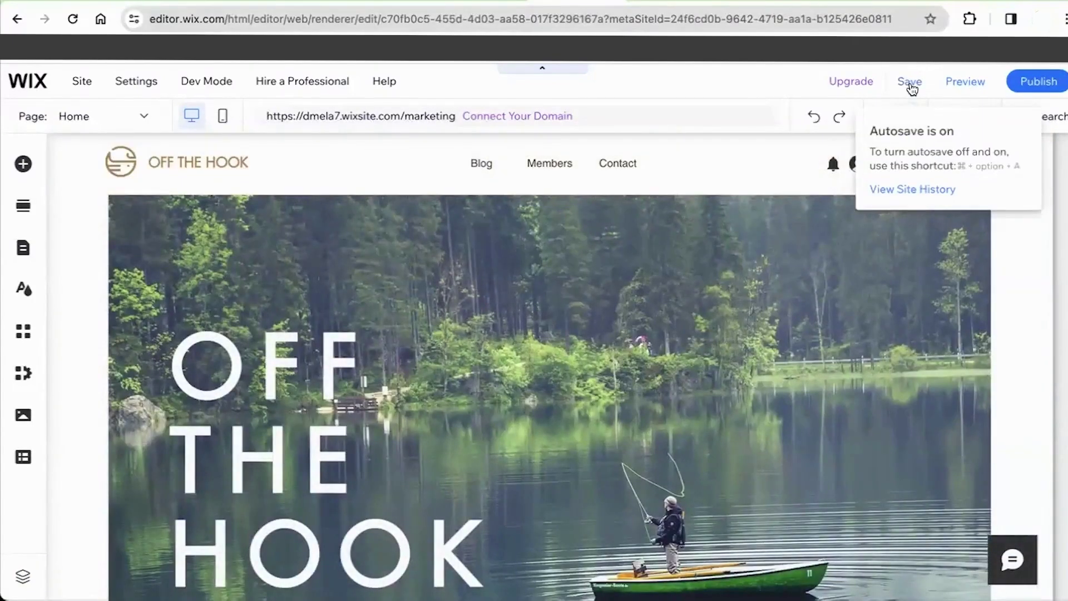
click(913, 88)
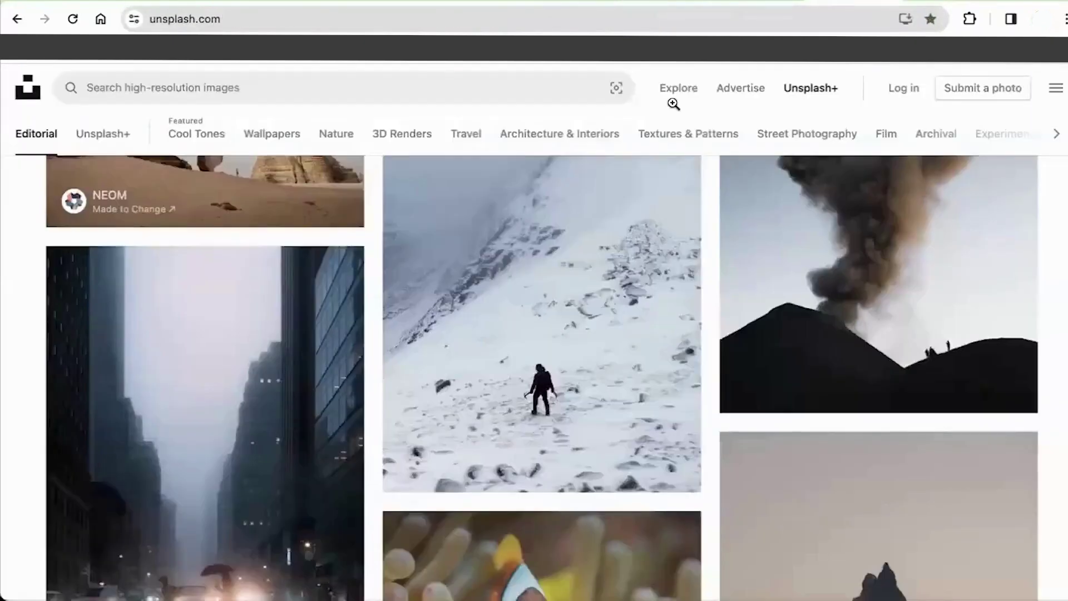
Step: Browse the editorial photos on the Unsplash website
scroll(674, 104, down, 3)
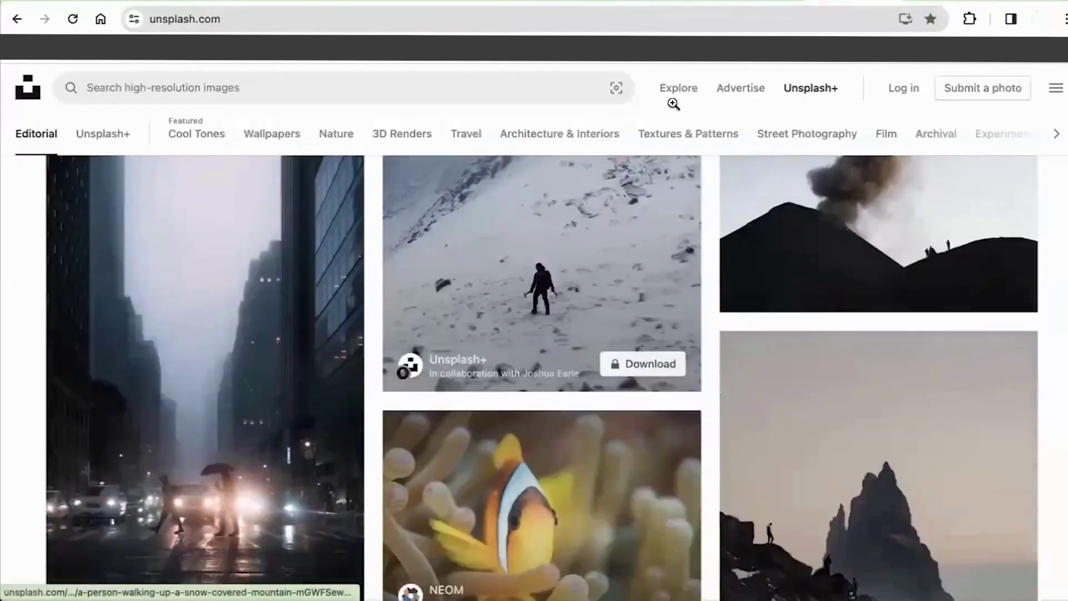
scroll(443, 381, down, 1)
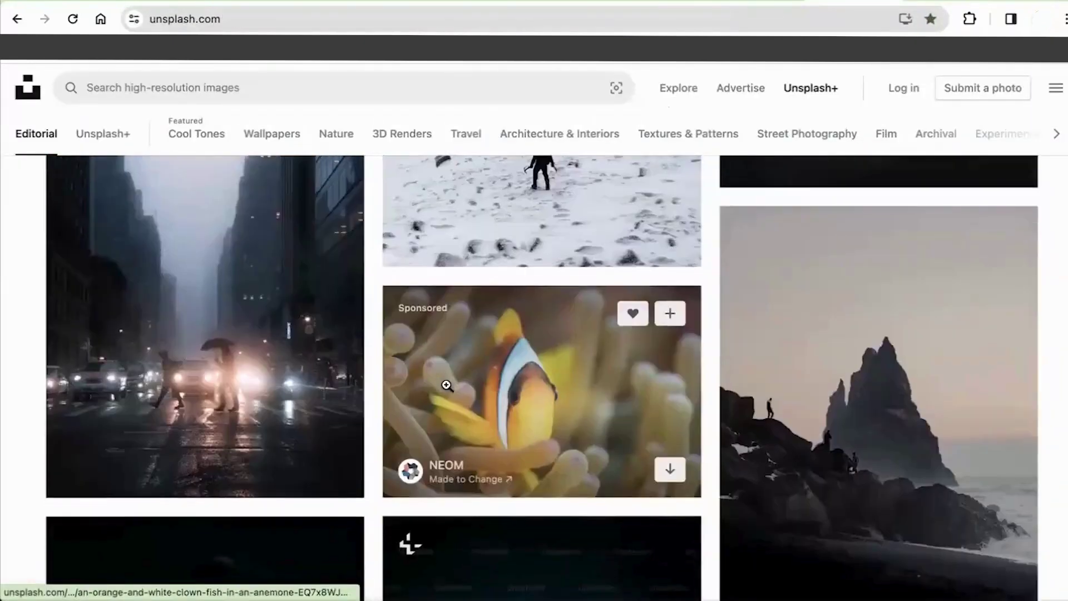
scroll(614, 245, up, 5)
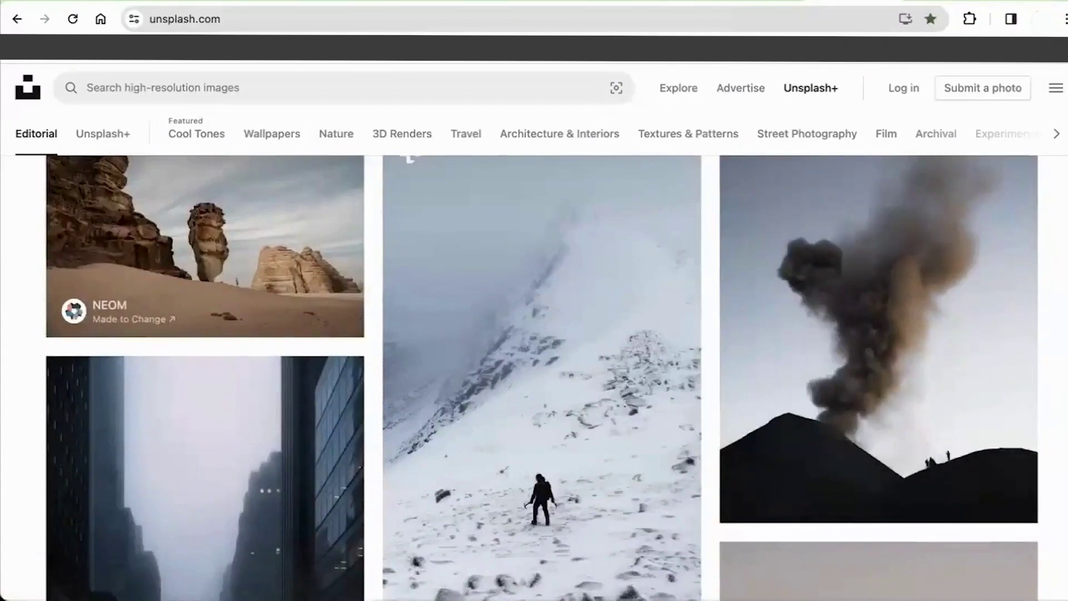
Step: Switch to the Wix templates for "blog writing" and look through them, and view the account's list of sites
click(466, 2)
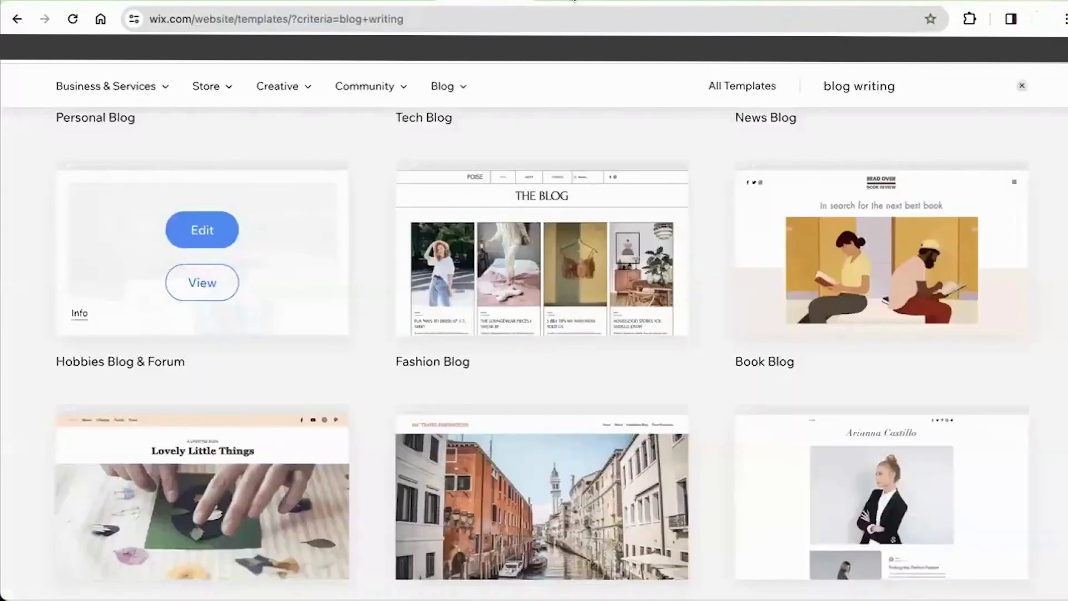
scroll(150, 278, up, 8)
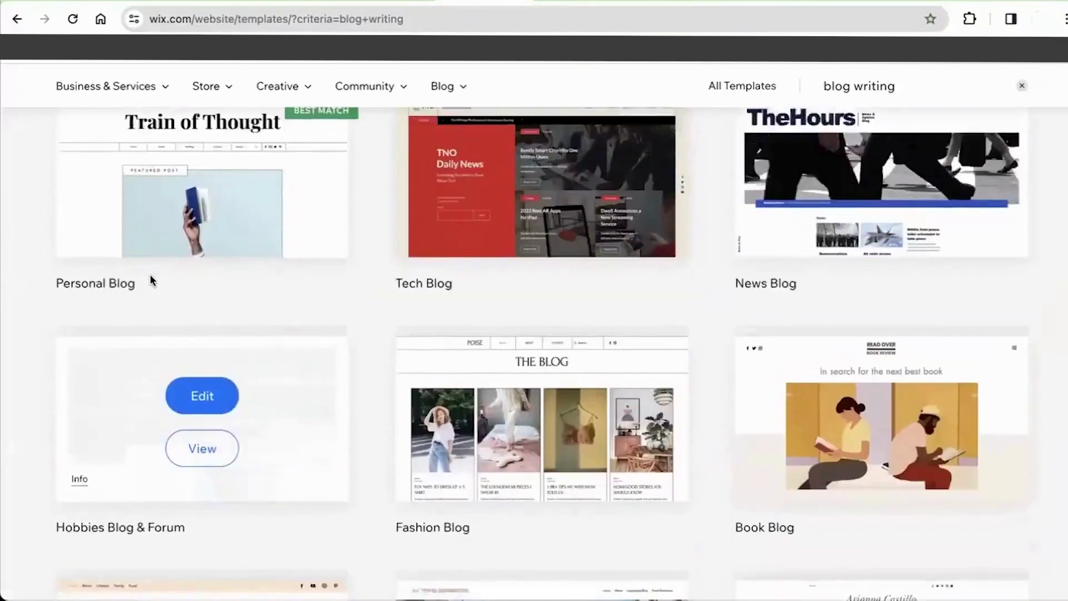
scroll(150, 279, down, 5)
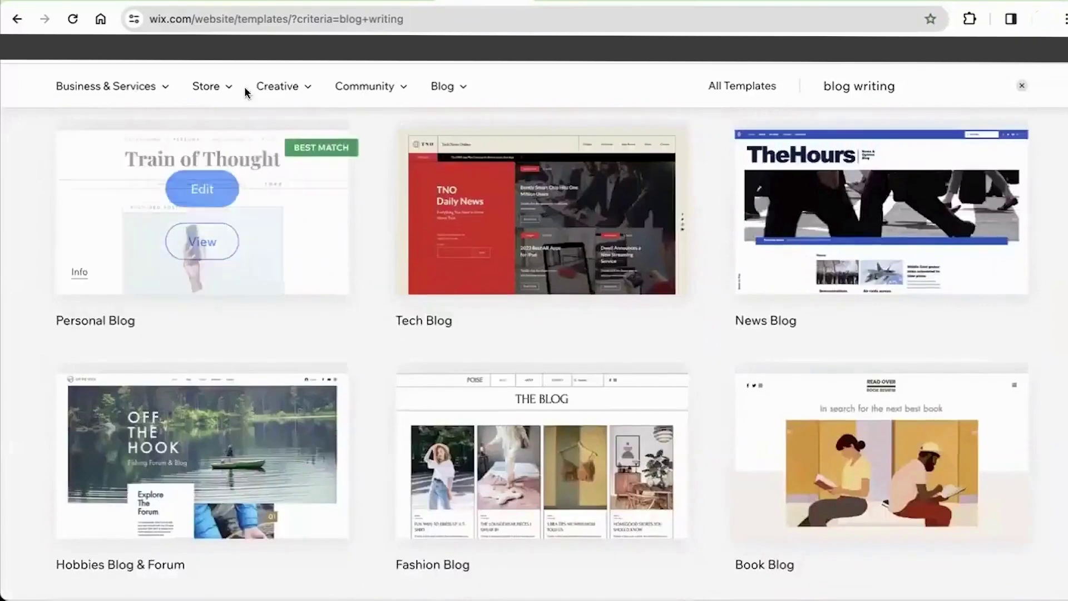
click(377, 2)
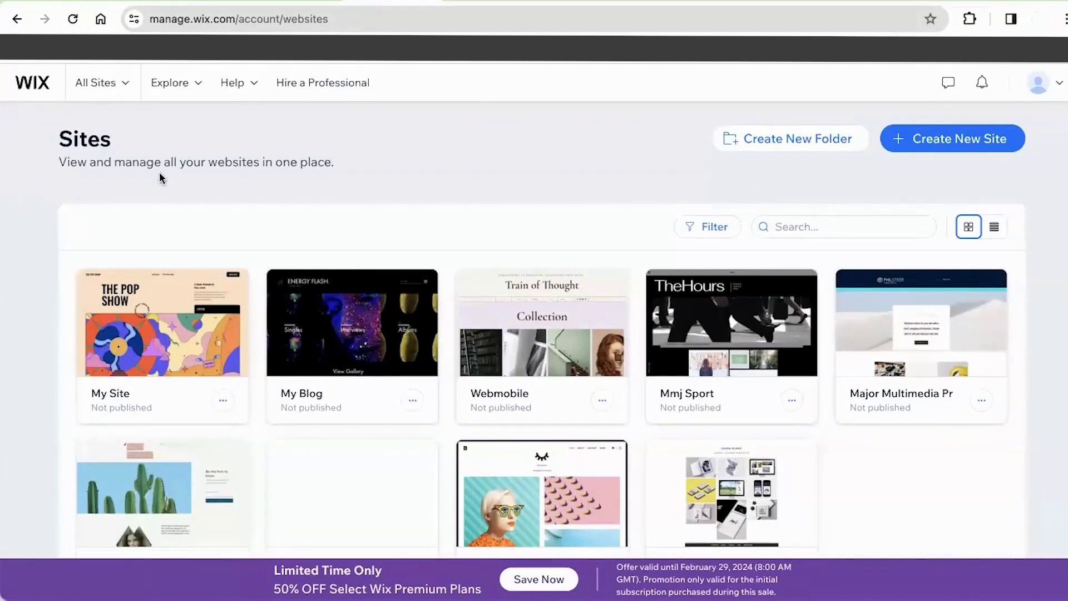
mouse_move(170, 320)
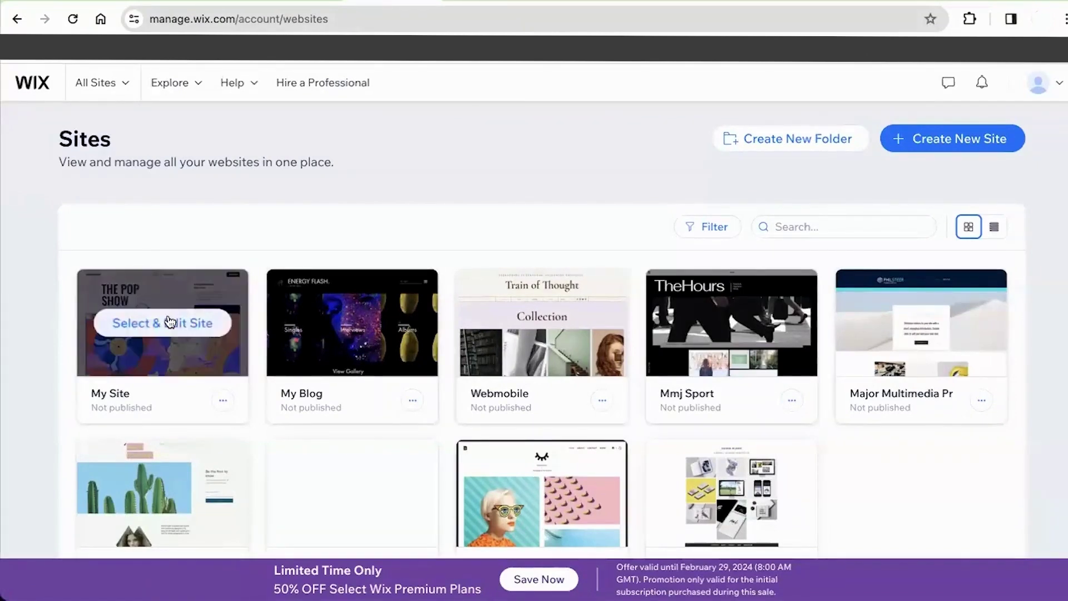